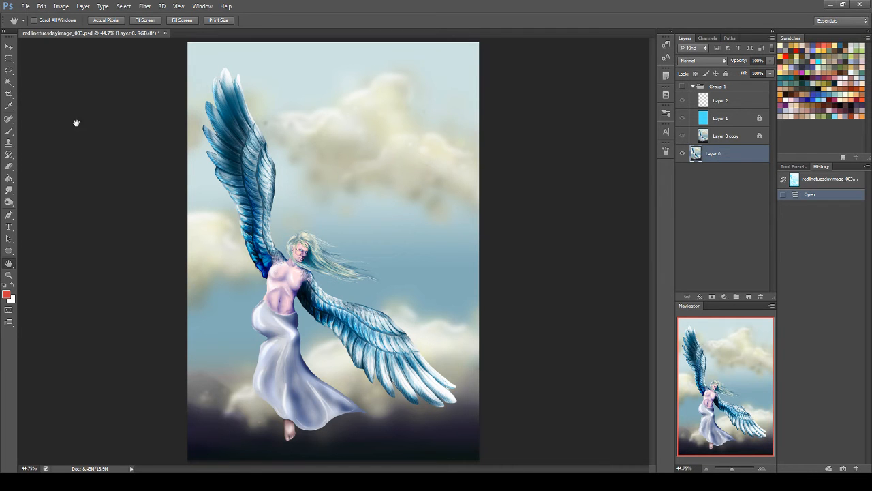
Step: Ready the Brush tool on Layer 2 inside Group 1 and view the figure at 100% zoom
click(7, 131)
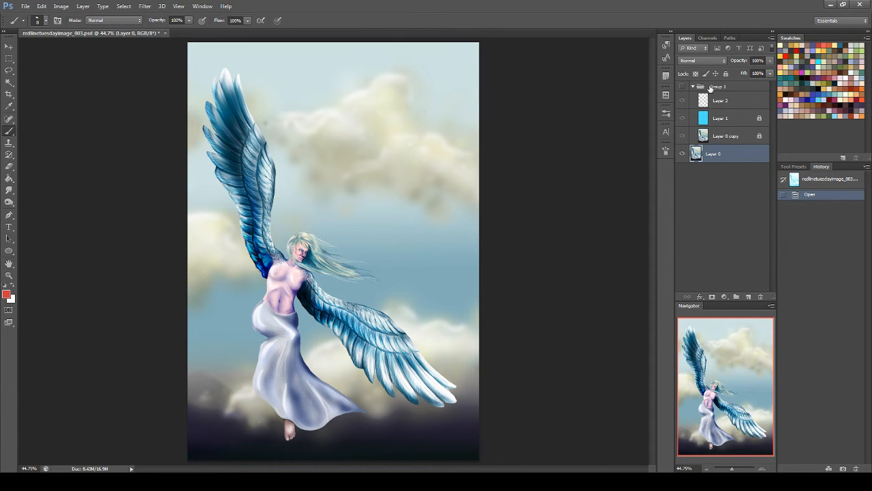
click(725, 103)
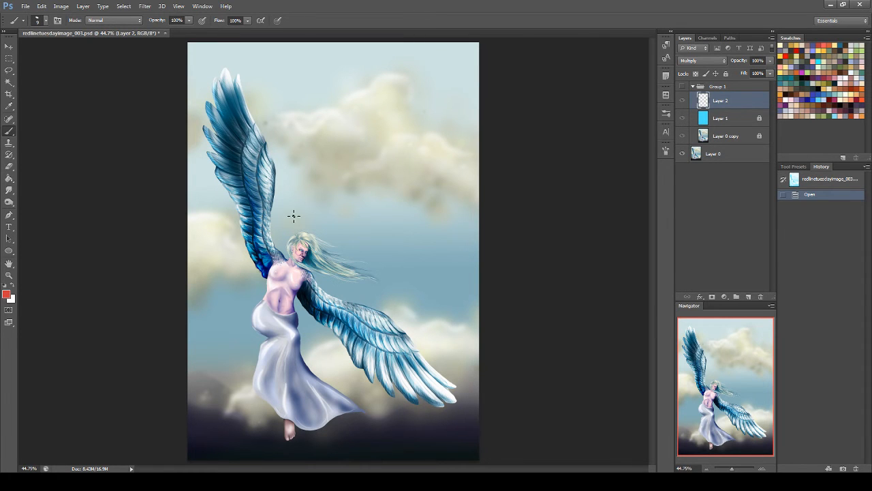
click(694, 468)
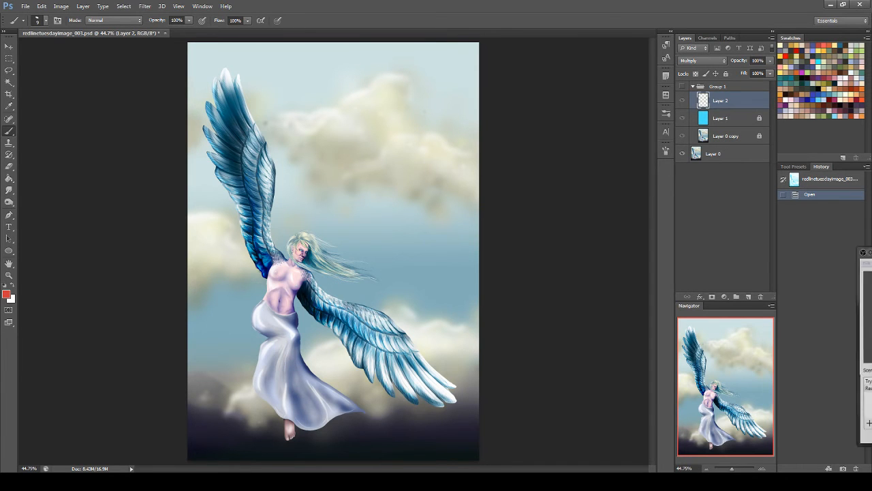
click(690, 467)
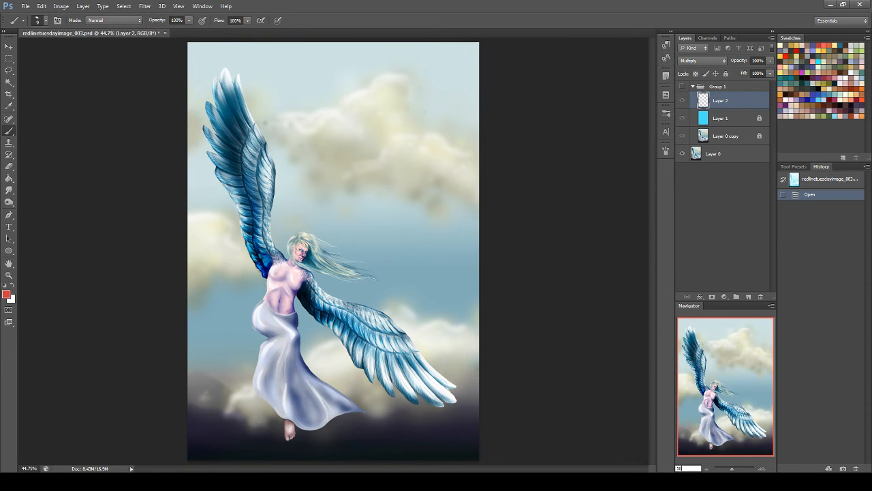
text(100)
key(Return)
drag(728, 378, 726, 394)
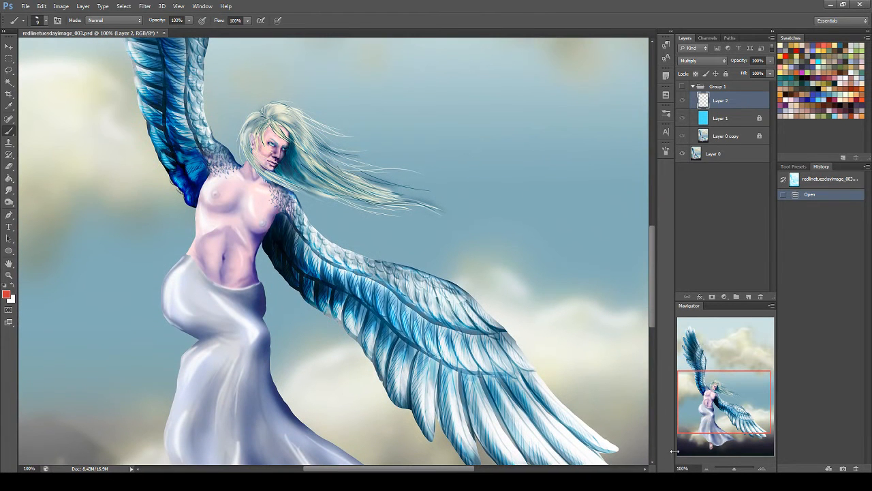
click(691, 468)
Step: Show Group 1, slightly reduce the fill opacity of the blue Layer 1, and make Layer 2 active again
click(682, 86)
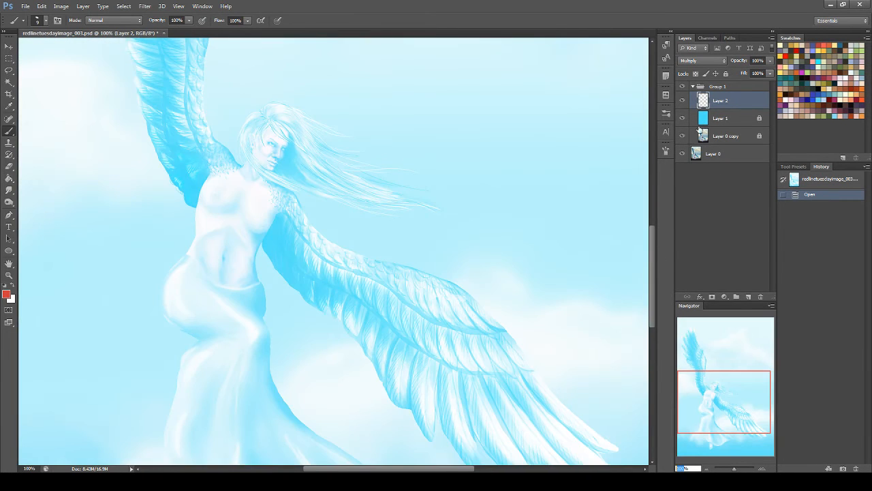
click(721, 118)
click(770, 73)
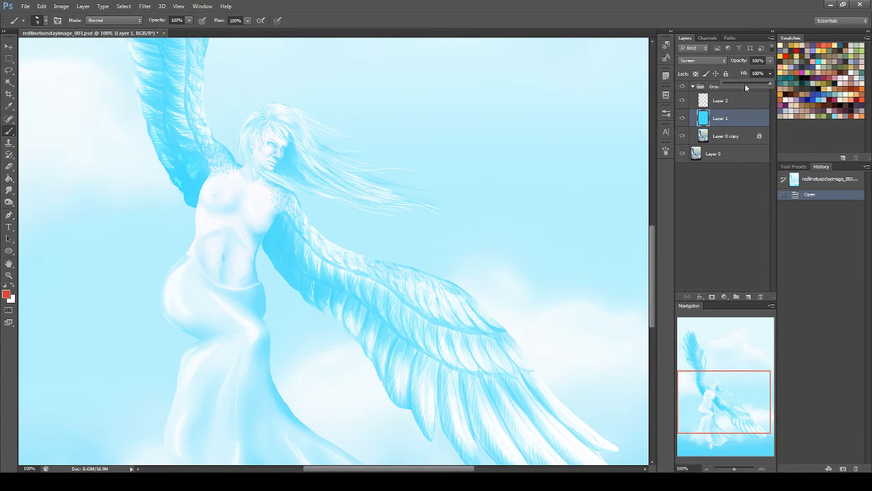
click(746, 82)
drag(747, 82, 761, 81)
click(734, 106)
click(735, 102)
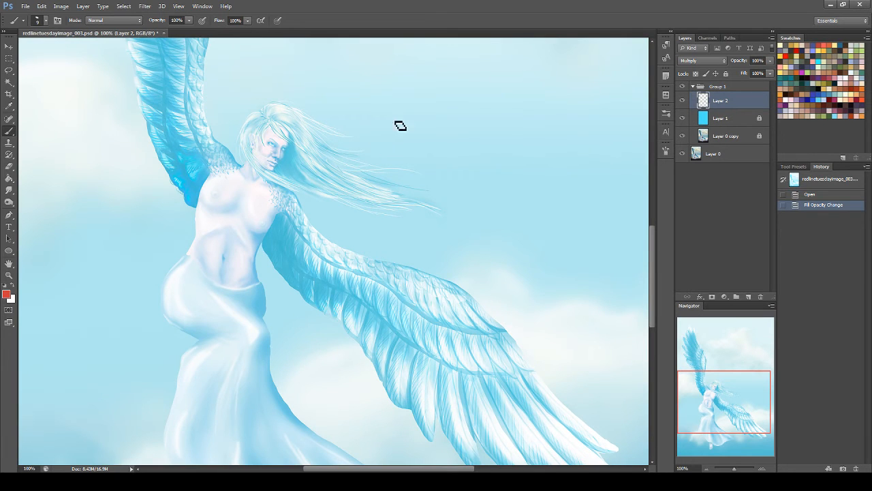
Step: Try a brush stroke beside the figure, undo it, and check the stroke smoothing settings in Lazy Nezumi Pro
mouse_move(474, 140)
mouse_down()
mouse_move(448, 182)
mouse_move(477, 156)
mouse_up()
key(ctrl+z)
click(824, 481)
right_click(821, 419)
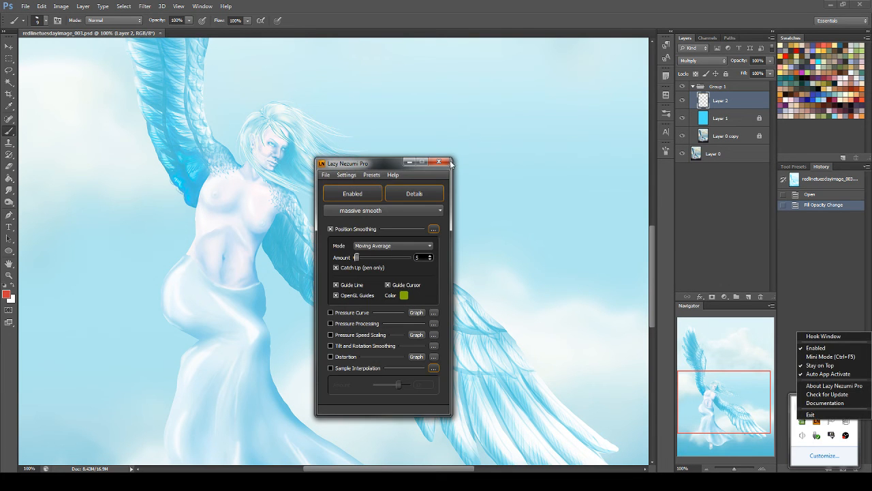
click(453, 164)
click(445, 162)
Step: Set the image resolution to 300 pixels/inch
click(55, 7)
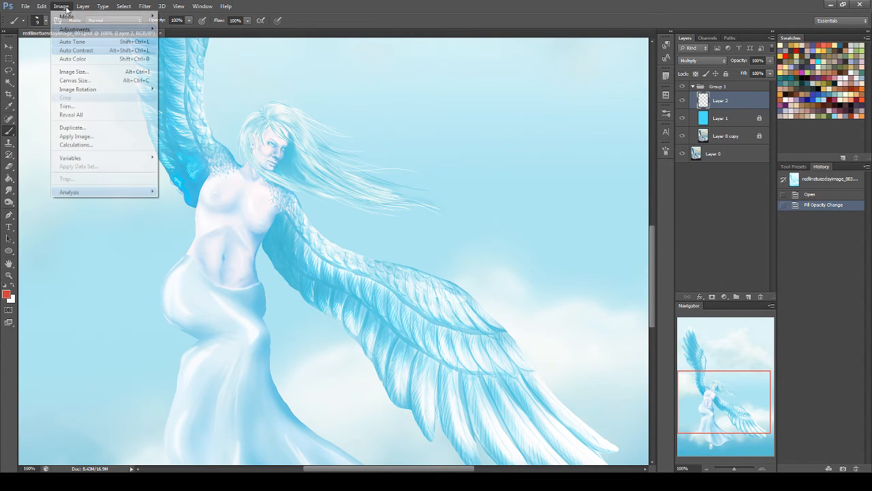
click(68, 72)
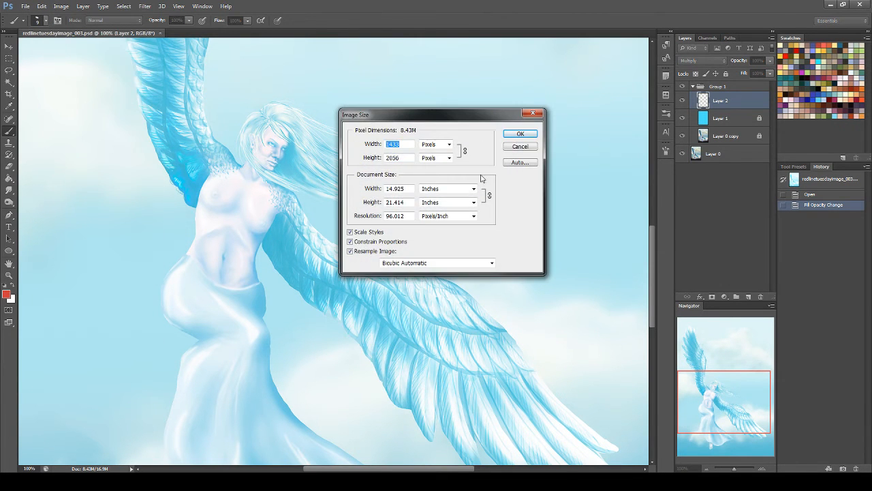
click(379, 213)
text(300)
key(Return)
Step: At 50% zoom, sketch red construction lines for the collarbones and the centre line of the chest
drag(691, 349, 715, 393)
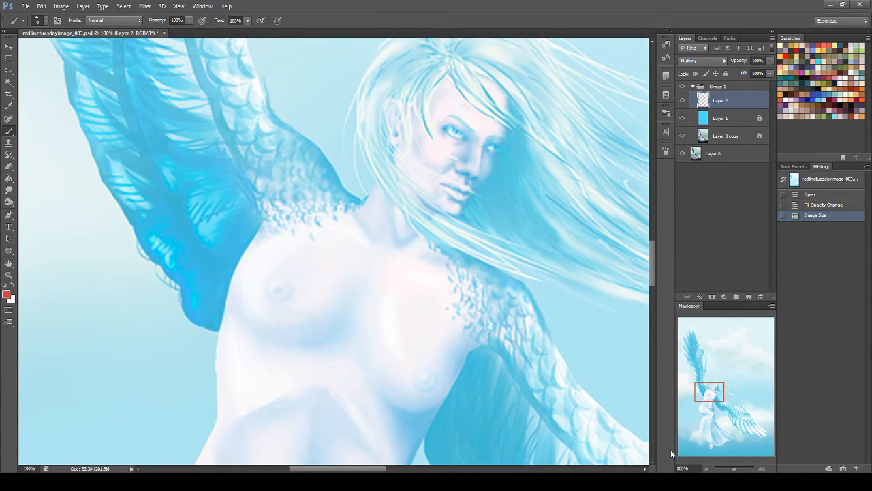
click(694, 467)
text(50)
key(Return)
drag(702, 333, 695, 377)
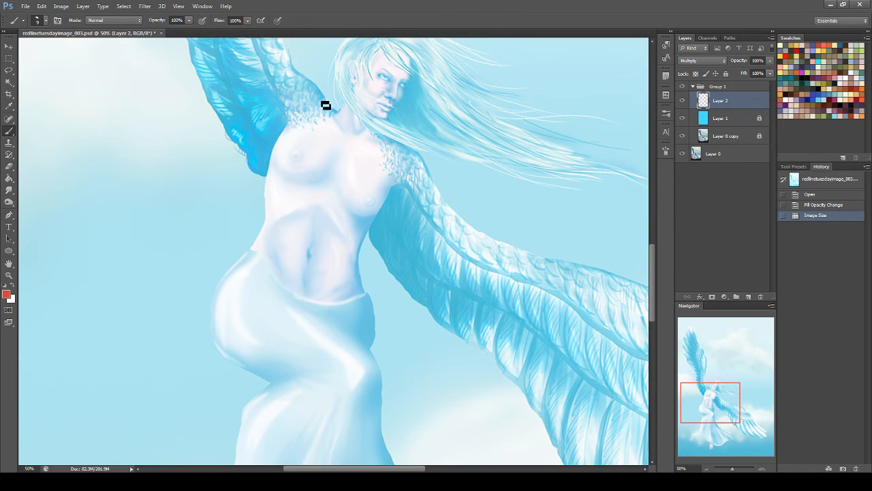
mouse_move(329, 110)
mouse_down()
mouse_move(375, 163)
mouse_move(356, 142)
mouse_up()
key(ctrl+z)
key(ctrl+z)
mouse_move(325, 102)
mouse_down()
mouse_move(350, 147)
mouse_move(389, 150)
mouse_move(348, 151)
mouse_move(322, 206)
mouse_up()
key(ctrl+z)
click(367, 147)
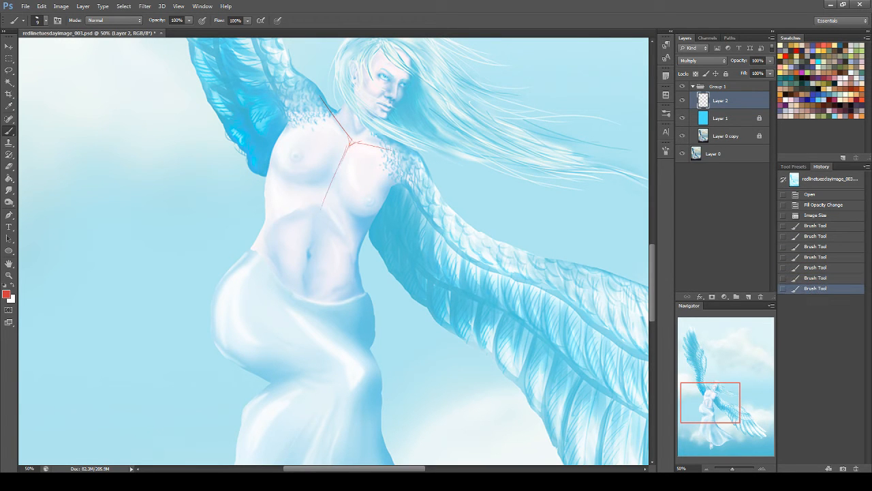
Step: Sketch the contours of the raised shoulder and its armpit where the upper wing joins the torso
drag(294, 93, 284, 130)
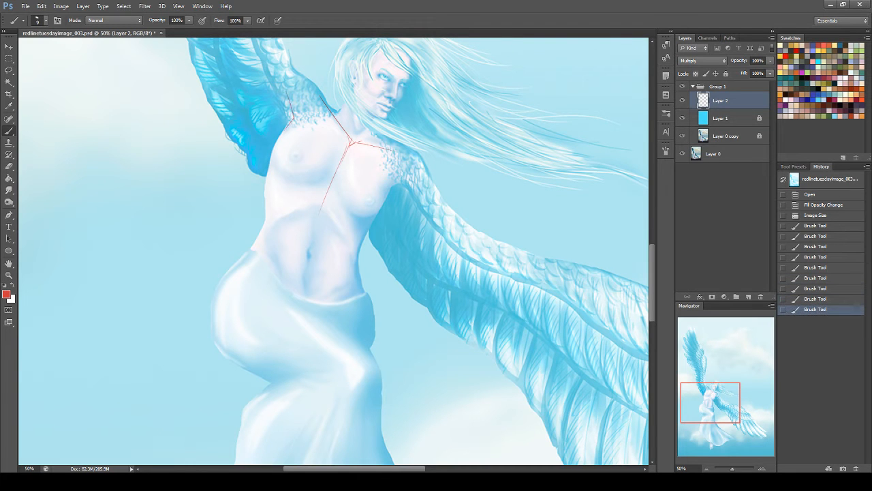
click(278, 171)
drag(285, 119, 272, 91)
key(ctrl+z)
mouse_move(285, 126)
mouse_down()
mouse_move(271, 90)
mouse_move(318, 84)
mouse_move(337, 113)
mouse_up()
key(ctrl+z)
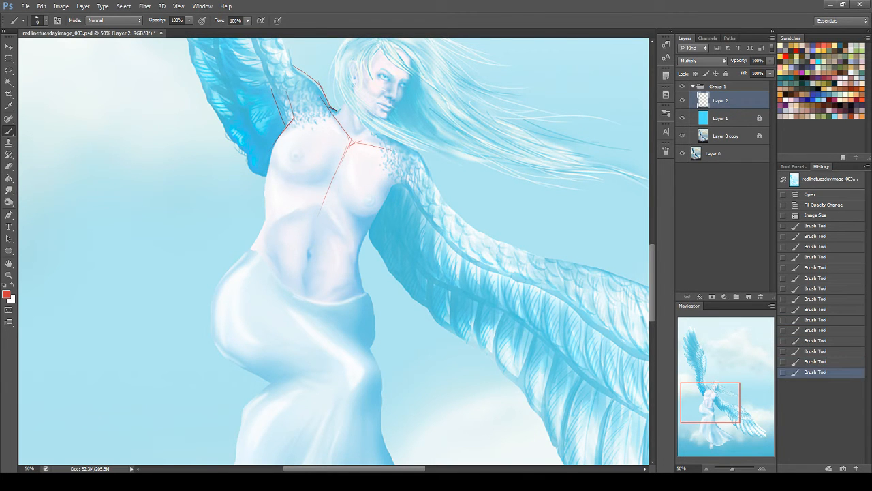
Step: Sketch the side of the neck below the jaw and the outer contour of the lowered shoulder
drag(382, 122, 376, 129)
key(ctrl+z)
key(ctrl+z)
mouse_move(382, 118)
mouse_down()
mouse_move(375, 130)
mouse_move(407, 139)
mouse_up()
mouse_move(385, 131)
mouse_down()
mouse_move(427, 163)
mouse_move(430, 184)
mouse_up()
key(ctrl+z)
drag(387, 133, 437, 186)
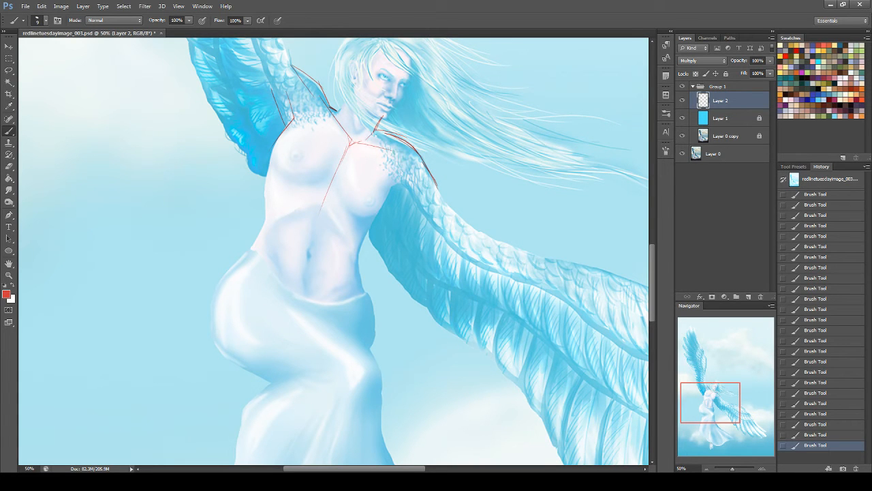
Step: Outline the rib cage from the armpits down both sides and along its lower arch, erasing the stray line end
mouse_move(376, 149)
mouse_down()
mouse_move(416, 154)
mouse_move(436, 186)
mouse_up()
drag(402, 170, 392, 181)
mouse_move(294, 119)
mouse_down()
mouse_move(272, 222)
mouse_move(336, 207)
mouse_move(350, 242)
mouse_up()
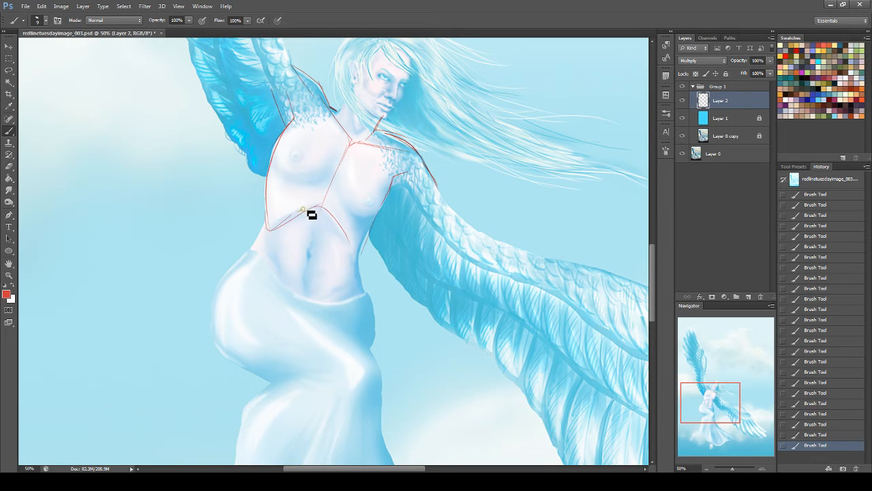
drag(376, 213, 346, 260)
key(ctrl+z)
click(10, 168)
drag(343, 247, 355, 259)
click(9, 133)
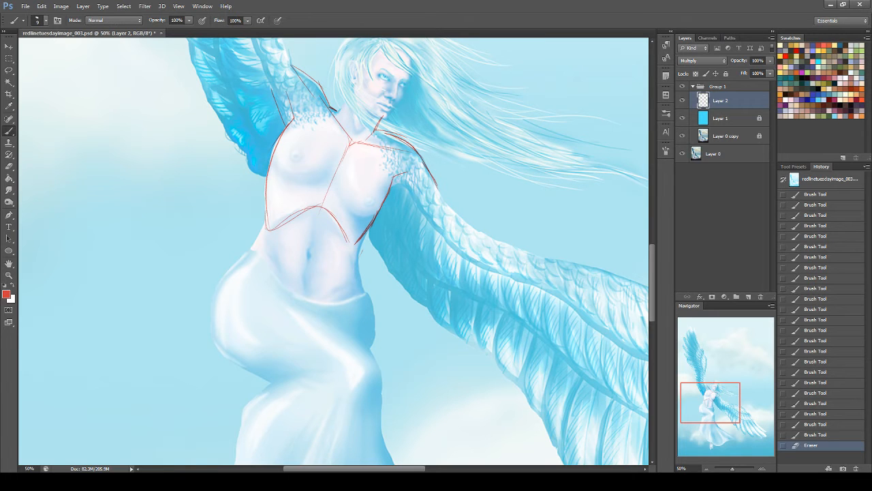
Step: Sketch the centre line of the abdomen and the waist and hip contours on both sides
mouse_move(348, 144)
mouse_down()
mouse_move(315, 225)
mouse_move(309, 289)
mouse_up()
mouse_move(267, 229)
mouse_down()
mouse_move(281, 224)
mouse_move(260, 281)
mouse_up()
key(ctrl+z)
drag(267, 226, 251, 289)
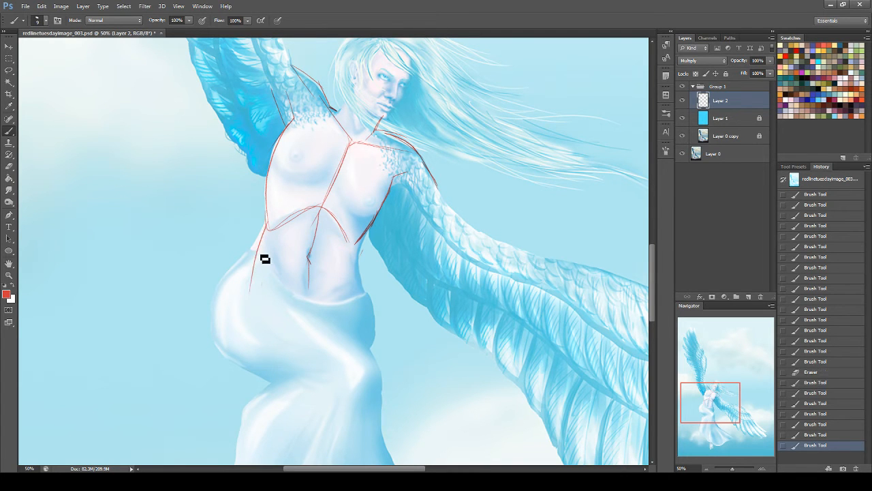
mouse_move(261, 251)
mouse_down()
mouse_move(228, 299)
mouse_move(236, 350)
mouse_up()
drag(358, 241, 351, 290)
key(ctrl+z)
drag(360, 240, 367, 336)
drag(367, 300, 362, 338)
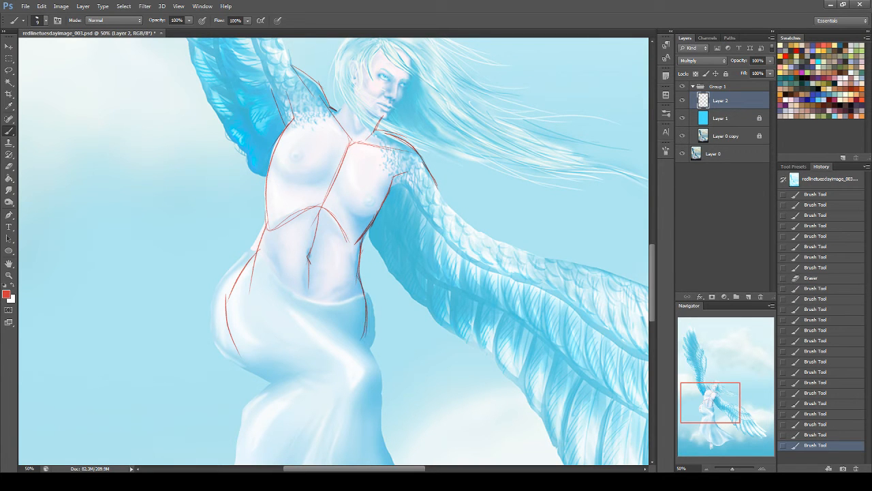
Step: Refine the outer waist and hip line, and outline the raised thigh around to the bent knee
drag(265, 215, 252, 262)
drag(254, 264, 222, 314)
drag(239, 351, 273, 374)
drag(259, 252, 283, 283)
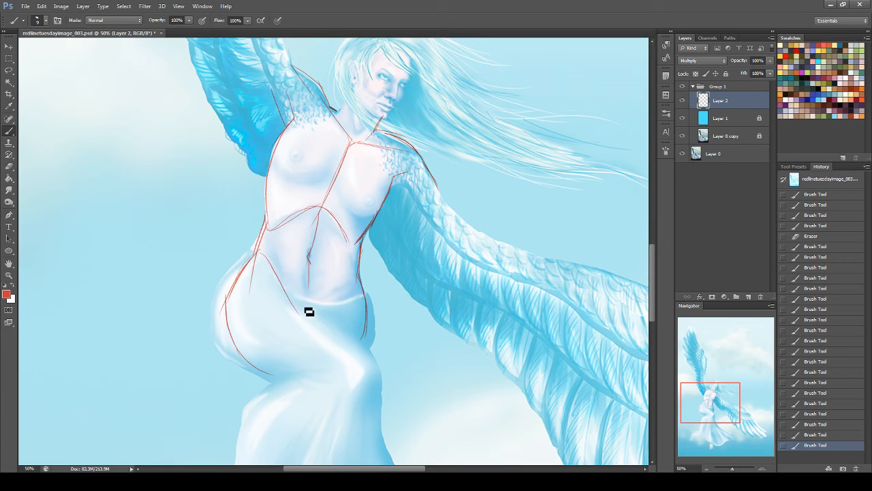
mouse_move(231, 296)
mouse_down()
mouse_move(300, 312)
mouse_move(372, 367)
mouse_up()
mouse_move(258, 374)
mouse_down()
mouse_move(378, 389)
mouse_move(368, 353)
mouse_up()
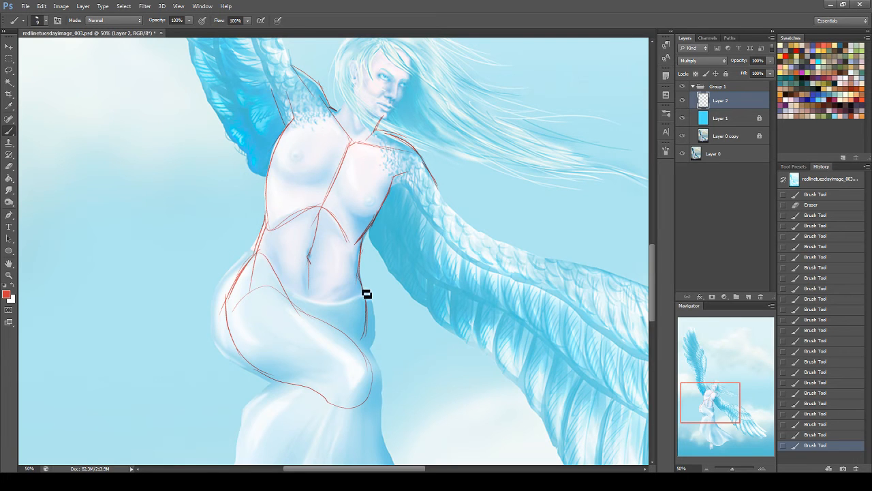
drag(259, 257, 254, 265)
drag(351, 286, 355, 292)
mouse_move(238, 254)
mouse_down()
mouse_move(185, 228)
mouse_move(212, 227)
mouse_up()
key(Escape)
drag(276, 140, 254, 298)
key(Escape)
click(810, 434)
click(814, 424)
Step: Sketch the front edges of the pelvis at both hips, thicken the outer hip contour, and erase its stray lines
drag(253, 254, 301, 307)
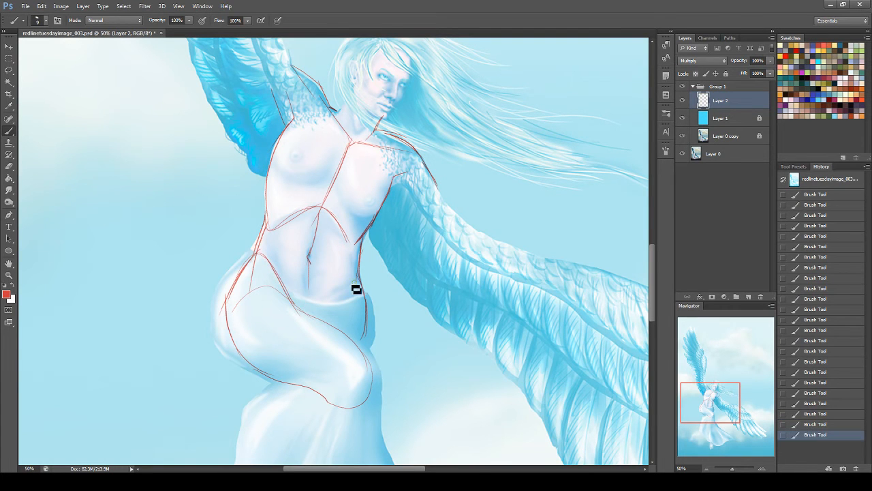
drag(361, 290, 325, 307)
drag(720, 395, 719, 399)
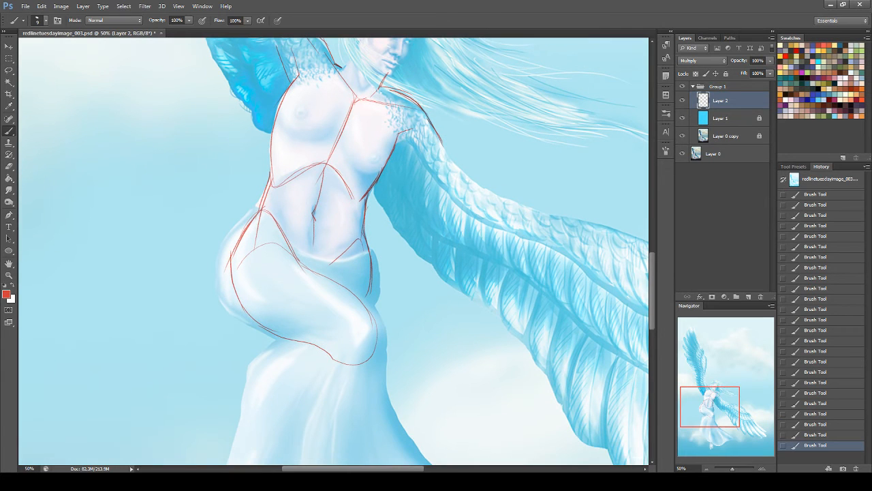
mouse_move(270, 204)
mouse_down()
mouse_move(225, 272)
mouse_move(235, 256)
mouse_move(247, 323)
mouse_up()
mouse_move(261, 219)
mouse_down()
mouse_move(230, 253)
mouse_move(230, 270)
mouse_up()
click(9, 166)
drag(251, 210, 214, 279)
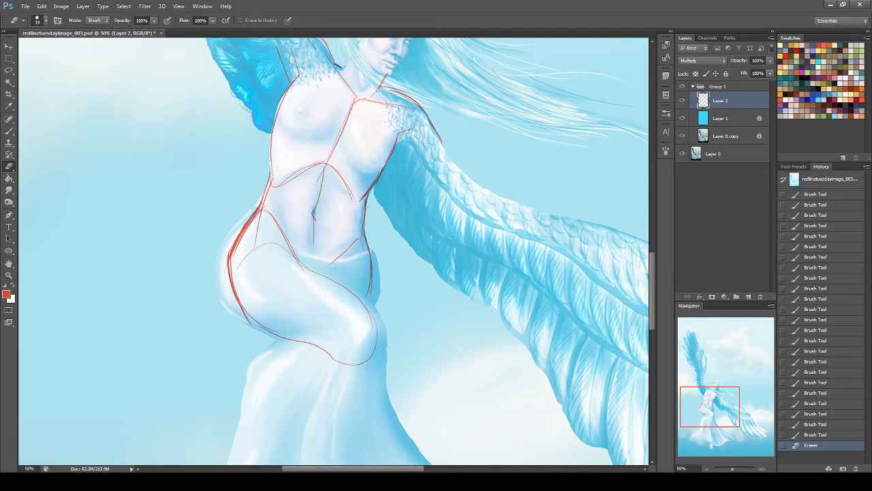
click(10, 142)
click(301, 341)
click(440, 182)
Step: Strengthen the underside of the raised thigh and the knee contour, and add a short line behind the thigh
key(b)
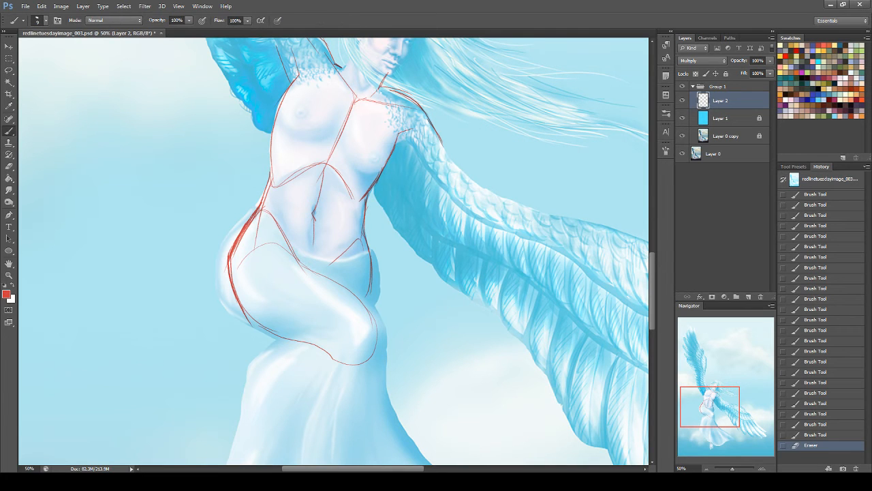
drag(248, 318, 258, 326)
drag(259, 326, 339, 366)
drag(733, 389, 730, 407)
drag(401, 154, 374, 179)
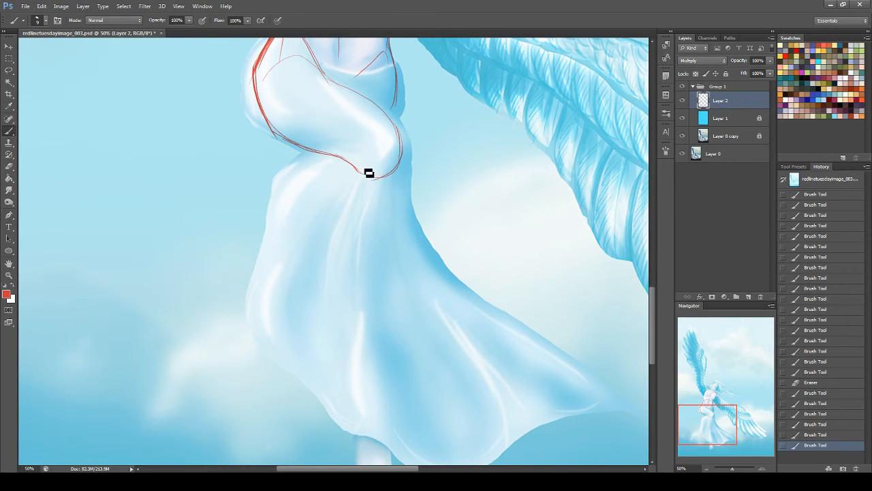
drag(358, 146, 364, 172)
drag(295, 153, 259, 180)
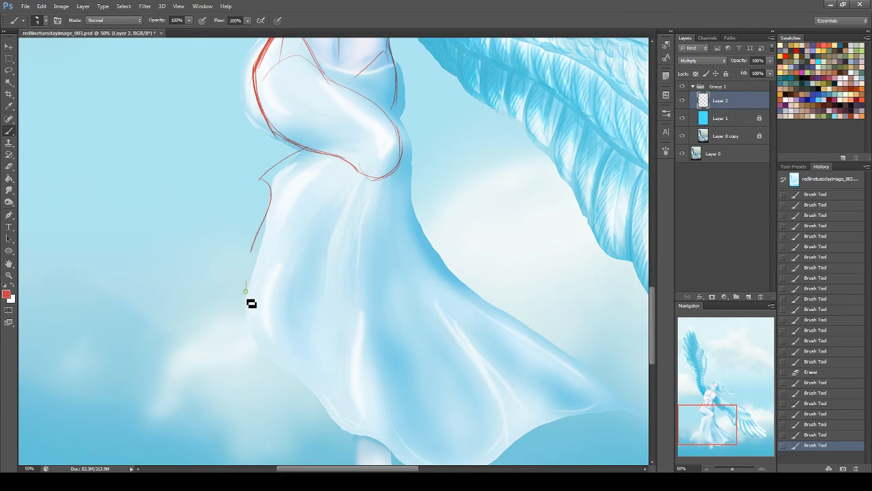
Step: Sketch a short lower leg folded back from the knee, with its ankle and foot
drag(388, 175, 276, 327)
key(ctrl+z)
drag(386, 176, 328, 204)
mouse_move(281, 276)
mouse_down()
mouse_move(309, 236)
mouse_move(325, 192)
mouse_move(314, 206)
mouse_move(363, 150)
mouse_move(307, 232)
mouse_up()
drag(396, 167, 314, 233)
mouse_move(354, 142)
mouse_down()
mouse_move(295, 226)
mouse_move(309, 240)
mouse_move(302, 209)
mouse_move(295, 225)
mouse_up()
drag(295, 217, 278, 270)
mouse_move(286, 232)
mouse_down()
mouse_move(287, 284)
mouse_move(299, 292)
mouse_move(311, 274)
mouse_up()
drag(319, 231, 307, 272)
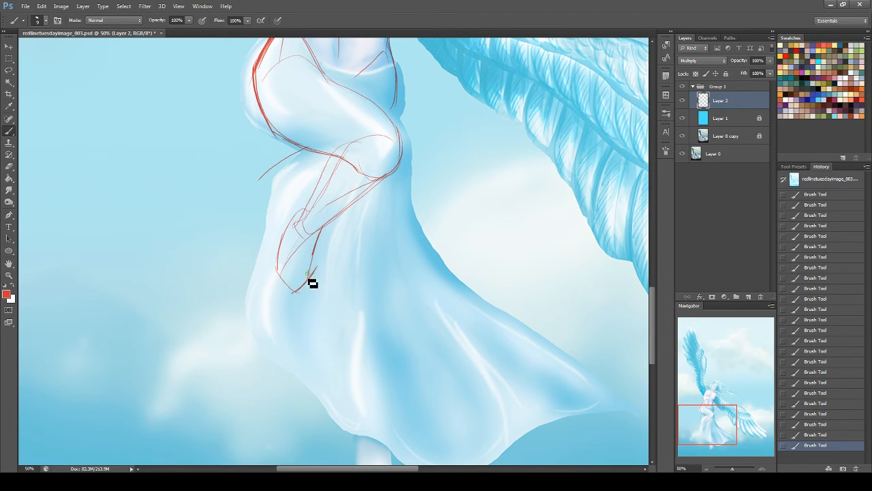
Step: Redraw the contour of the far hip and thigh above the bent knee with darker strokes
drag(713, 417, 684, 397)
drag(389, 175, 391, 233)
key(ctrl+z)
drag(389, 172, 381, 234)
key(ctrl+z)
drag(390, 170, 392, 230)
drag(395, 189, 394, 235)
Step: Erase the lower leg and foot sketch, and redraw the underside of the bent knee
key(e)
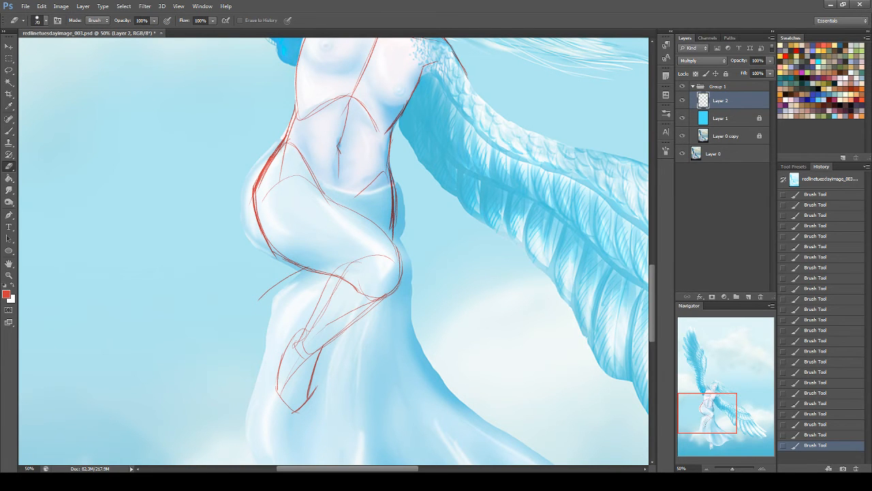
mouse_move(323, 310)
mouse_down()
mouse_move(318, 283)
mouse_move(347, 295)
mouse_move(356, 316)
mouse_move(349, 301)
mouse_move(379, 275)
mouse_move(327, 307)
mouse_move(277, 367)
mouse_move(315, 383)
mouse_up()
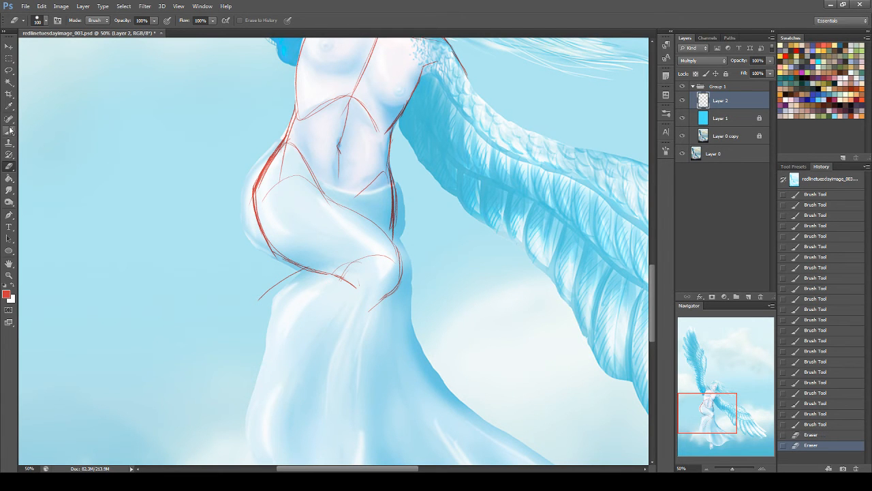
key(b)
drag(729, 410, 729, 419)
mouse_move(352, 176)
mouse_down()
mouse_move(365, 203)
mouse_move(393, 208)
mouse_move(355, 231)
mouse_up()
drag(353, 302, 352, 382)
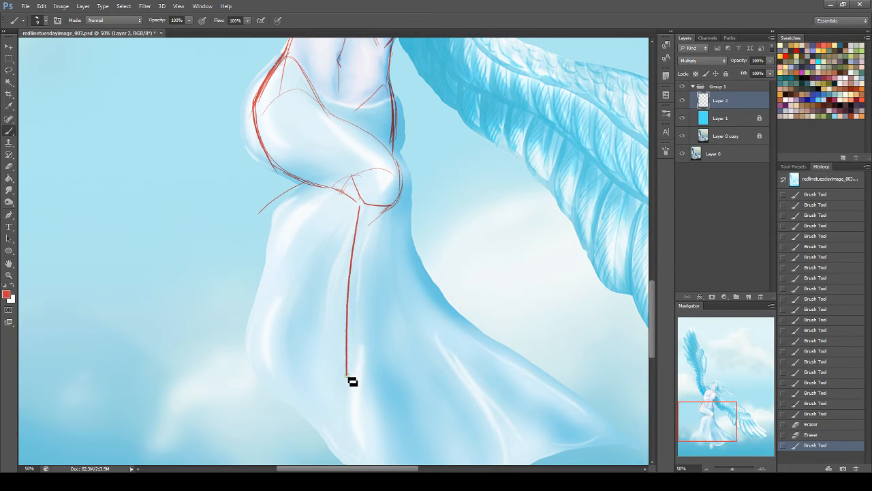
key(ctrl+z)
Step: Sketch a longer lower leg running down from the bent knee over the skirt to the ankle and foot
mouse_move(375, 208)
mouse_down()
mouse_move(332, 322)
mouse_move(374, 261)
mouse_up()
key(ctrl+z)
drag(393, 162, 319, 257)
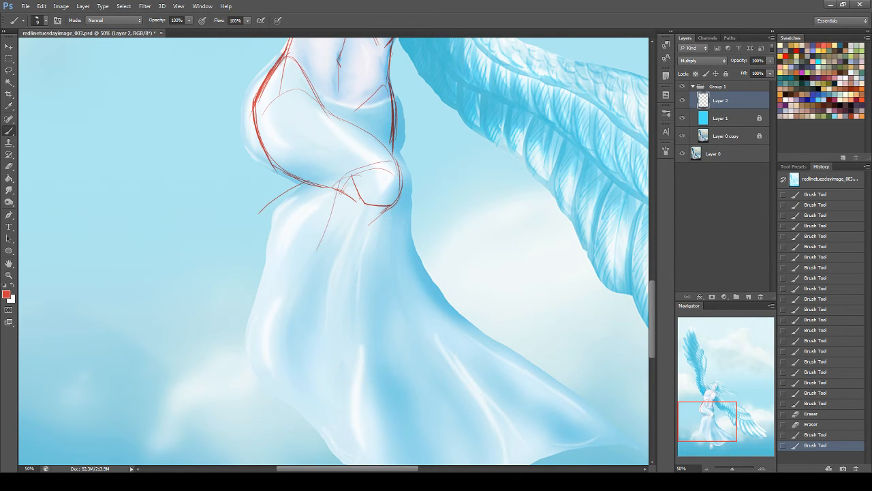
key(ctrl+z)
mouse_move(380, 158)
mouse_down()
mouse_move(353, 172)
mouse_move(322, 209)
mouse_move(303, 317)
mouse_up()
key(ctrl+z)
mouse_move(329, 186)
mouse_down()
mouse_move(304, 300)
mouse_move(346, 316)
mouse_up()
mouse_move(389, 208)
mouse_down()
mouse_move(312, 326)
mouse_move(323, 315)
mouse_move(292, 320)
mouse_move(325, 320)
mouse_up()
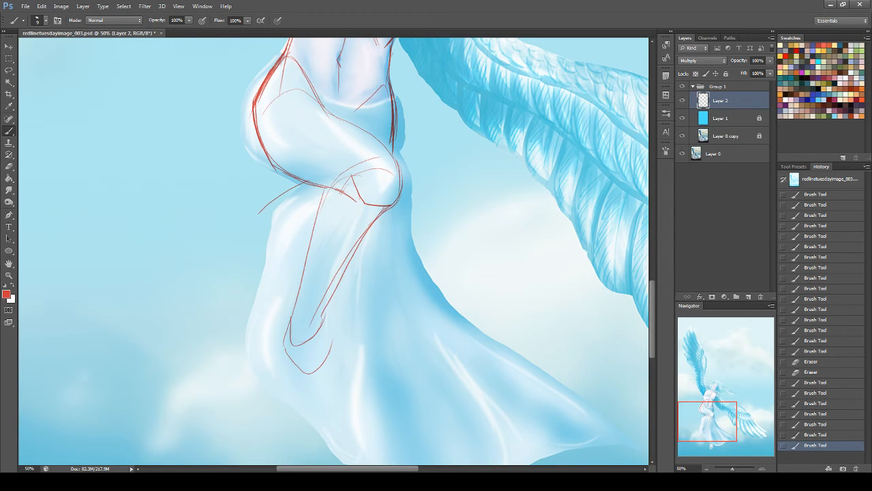
Step: Sketch the V-shaped base of the pelvis and a light first outline of the straight leg's thigh behind the bent knee
drag(718, 409, 721, 412)
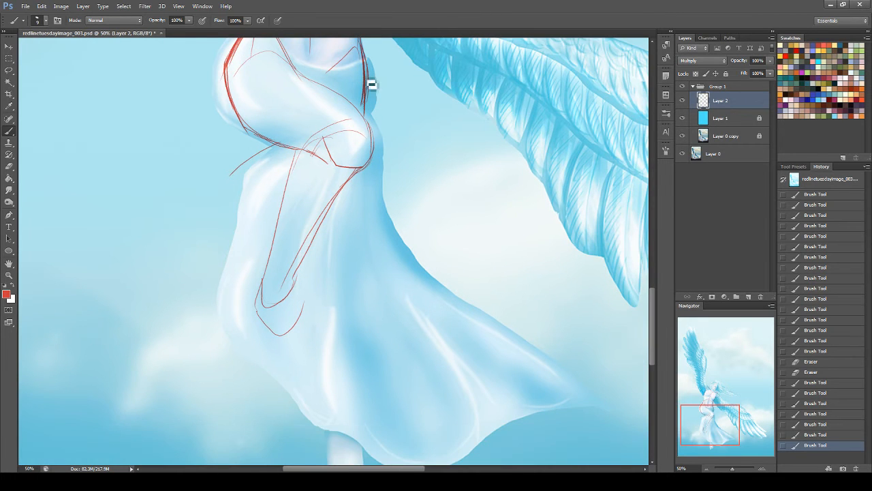
mouse_move(275, 59)
mouse_down()
mouse_move(316, 95)
mouse_move(308, 79)
mouse_move(297, 101)
mouse_move(279, 84)
mouse_move(284, 106)
mouse_move(327, 165)
mouse_up()
drag(373, 87, 368, 175)
mouse_move(302, 117)
mouse_down()
mouse_move(322, 210)
mouse_move(375, 198)
mouse_up()
key(ctrl+z)
mouse_move(301, 140)
mouse_down()
mouse_move(316, 218)
mouse_move(370, 171)
mouse_move(366, 226)
mouse_up()
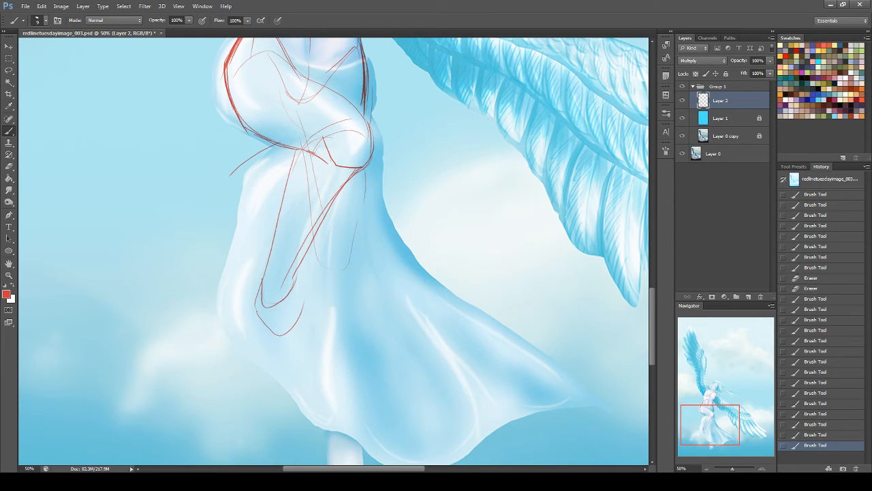
Step: Redraw both sides of the straight leg's thigh down to the knee and add the start of the lower leg
mouse_move(286, 113)
mouse_down()
mouse_move(315, 245)
mouse_move(367, 163)
mouse_move(363, 204)
mouse_up()
drag(371, 102, 353, 238)
key(ctrl+z)
mouse_move(370, 112)
mouse_down()
mouse_move(338, 262)
mouse_move(347, 296)
mouse_up()
key(ctrl+z)
drag(366, 169, 346, 271)
drag(291, 138, 313, 248)
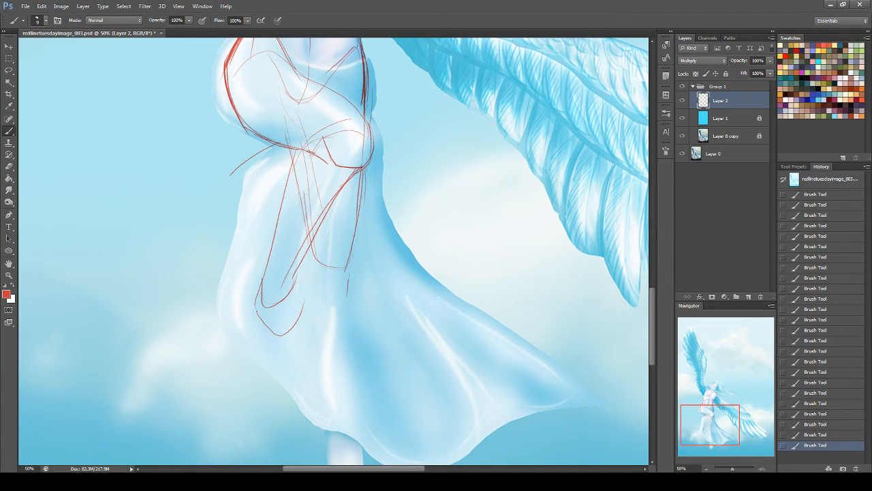
mouse_move(736, 421)
mouse_down()
mouse_move(734, 405)
mouse_move(733, 421)
mouse_up()
drag(340, 245, 334, 310)
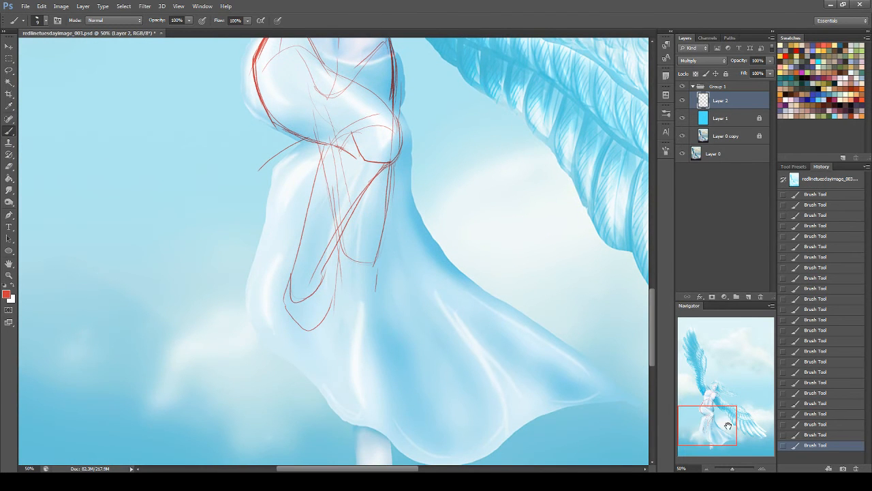
Step: Sketch the straight leg's shin and calf over the skirt, running from the knee down to the painted foot
click(681, 468)
text(25)
key(Return)
mouse_move(711, 415)
mouse_down()
mouse_move(711, 356)
mouse_move(707, 415)
mouse_up()
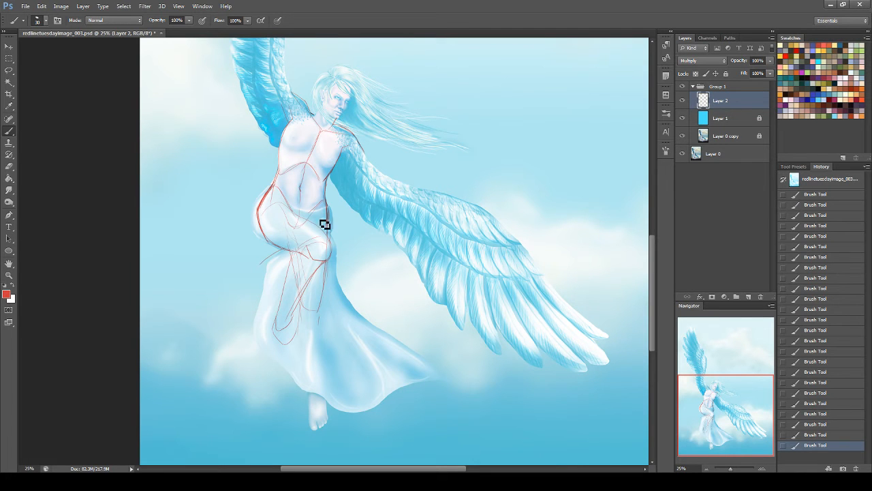
mouse_move(302, 297)
mouse_down()
mouse_move(317, 328)
mouse_move(310, 324)
mouse_move(331, 401)
mouse_up()
drag(308, 337, 310, 412)
key(ctrl+z)
drag(308, 316, 316, 434)
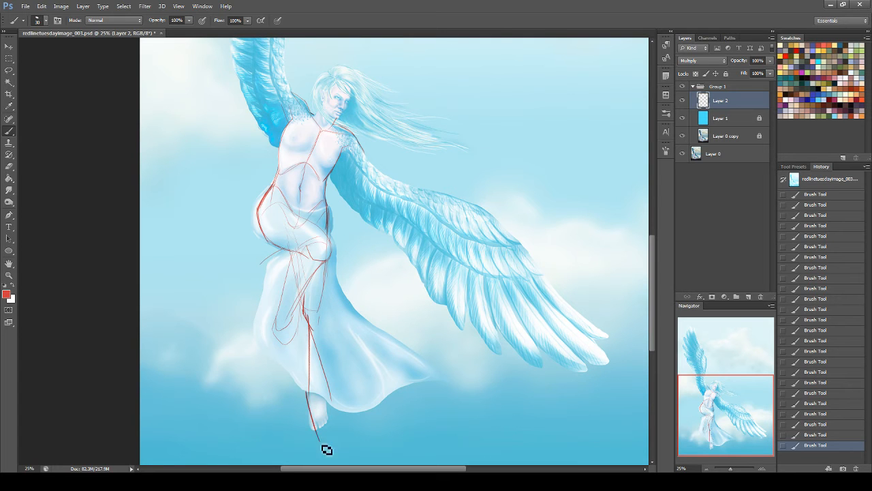
Step: Undo the last stroke and outline the straight leg's foot with tapering sides around the painted foot
key(ctrl+z)
mouse_move(307, 397)
mouse_down()
mouse_move(315, 428)
mouse_move(330, 423)
mouse_up()
drag(332, 390, 326, 431)
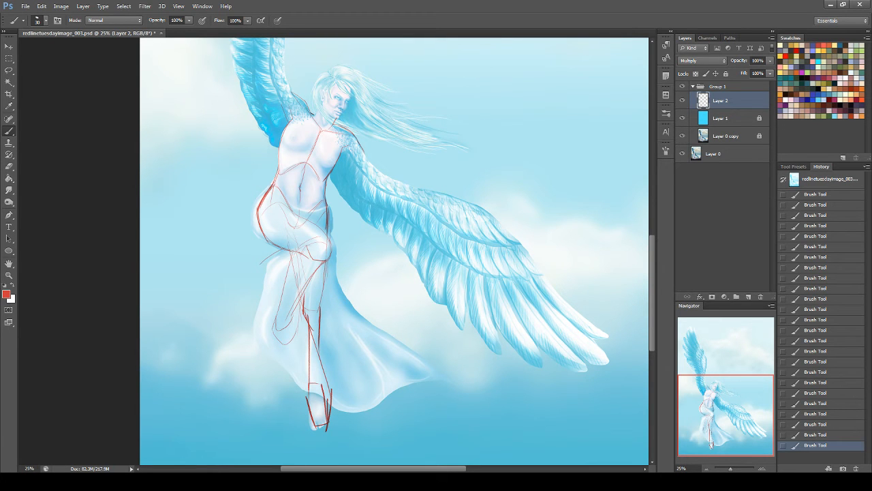
Step: Flip the canvas horizontally and rotate the view until the figure's head and torso stand upright
click(689, 468)
text(100)
key(Return)
drag(709, 409, 706, 383)
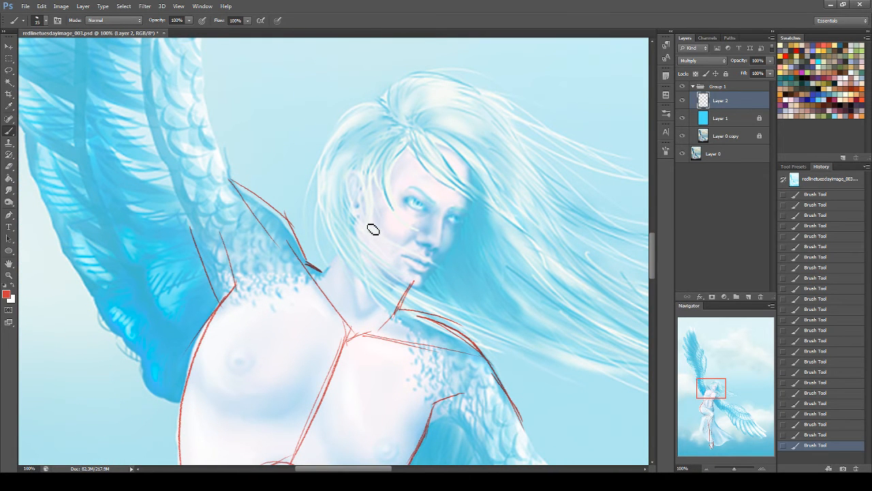
key(ctrl+shift+h)
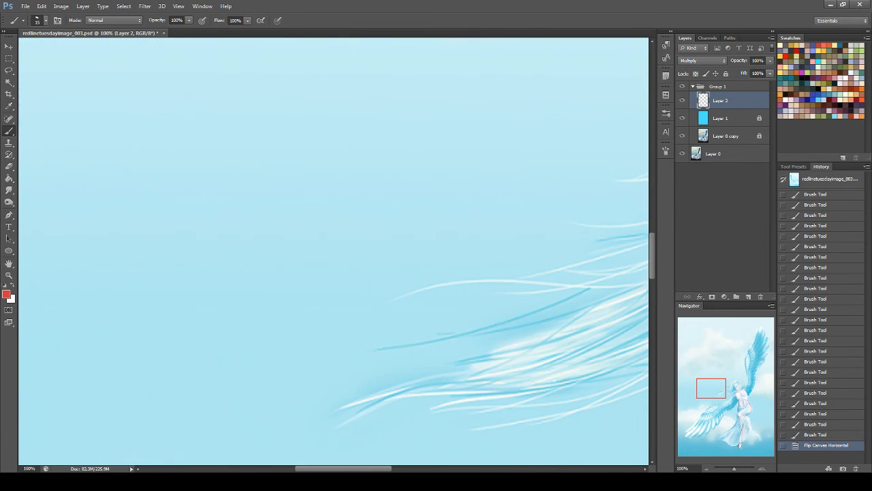
drag(722, 390, 747, 389)
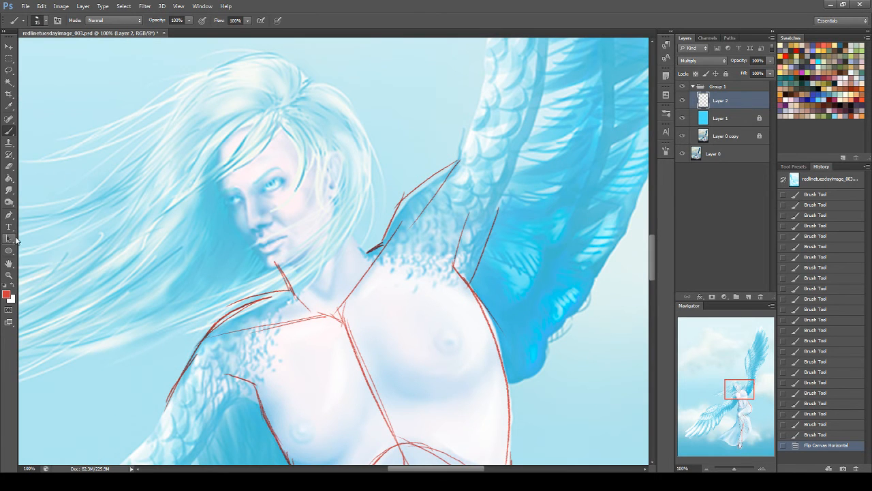
drag(13, 266, 41, 273)
drag(446, 187, 475, 251)
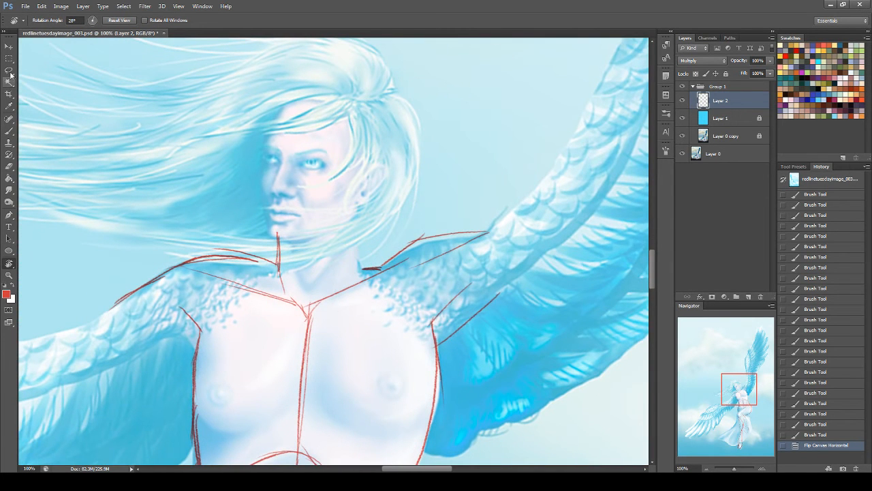
click(9, 131)
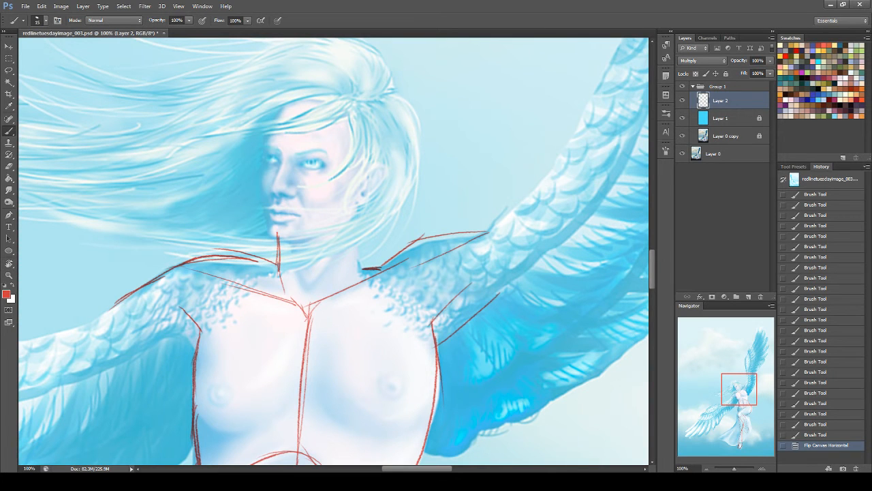
mouse_move(284, 307)
mouse_down()
mouse_move(280, 239)
mouse_move(289, 281)
mouse_up()
key(ctrl+z)
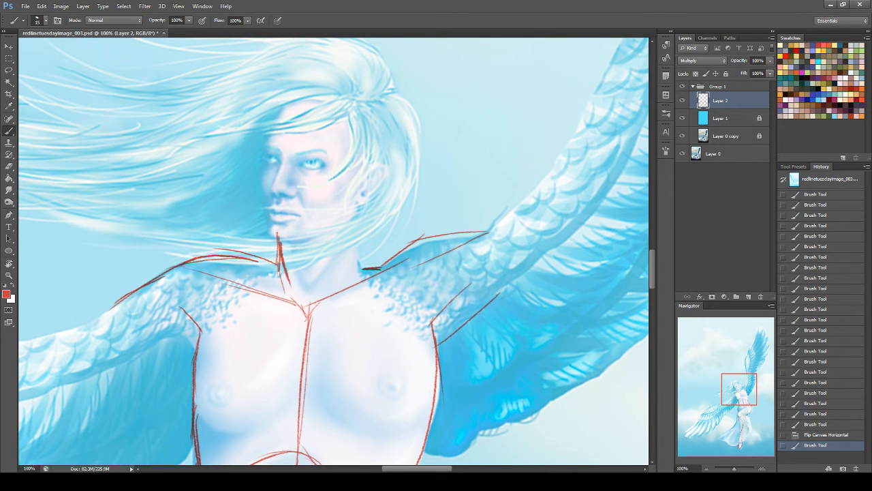
key(ctrl+z)
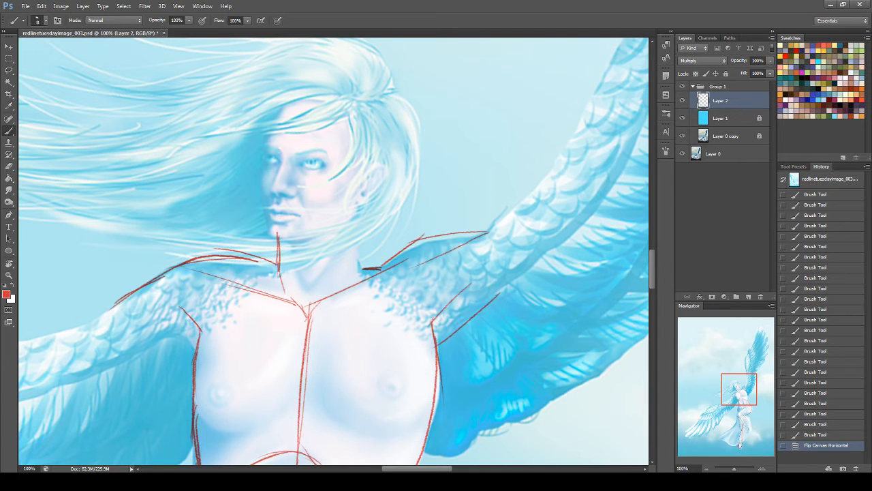
Step: Sketch the underside of the jaw and both sides of the neck, and erase the old neck line beside them
mouse_move(277, 240)
mouse_down()
mouse_move(303, 248)
mouse_move(356, 214)
mouse_up()
mouse_move(302, 244)
mouse_down()
mouse_move(366, 220)
mouse_move(304, 244)
mouse_move(288, 284)
mouse_move(284, 246)
mouse_move(287, 289)
mouse_up()
drag(359, 217, 357, 274)
key(e)
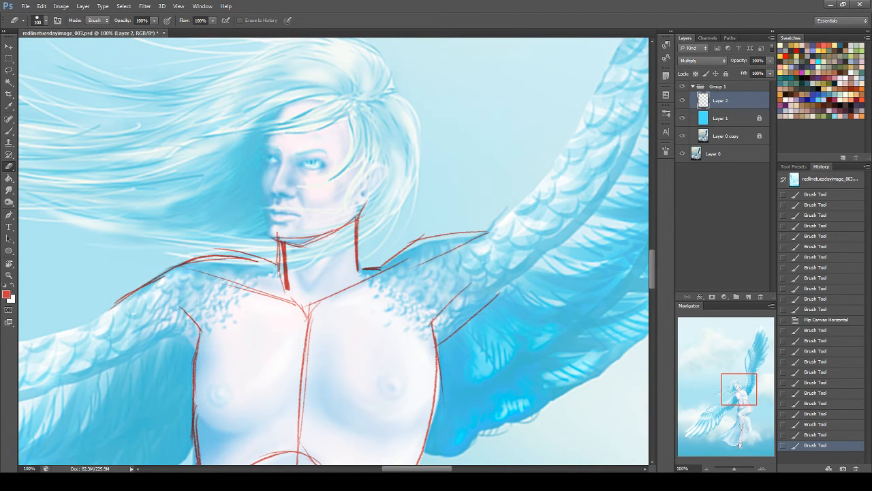
click(256, 269)
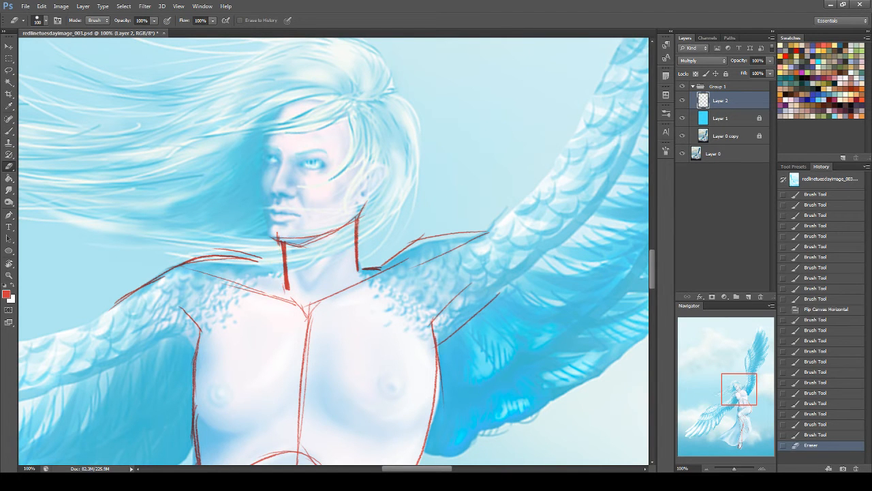
Step: Sketch the neck muscles on both sides, converging from below the jaw to the pit of the neck
click(9, 130)
mouse_move(286, 285)
mouse_down()
mouse_move(273, 273)
mouse_move(287, 259)
mouse_up()
key(ctrl+z)
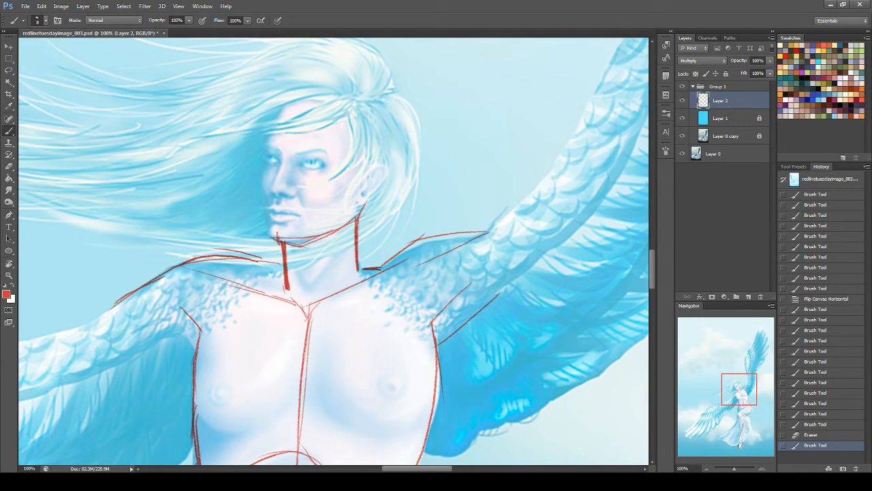
drag(356, 230, 321, 299)
drag(361, 216, 309, 314)
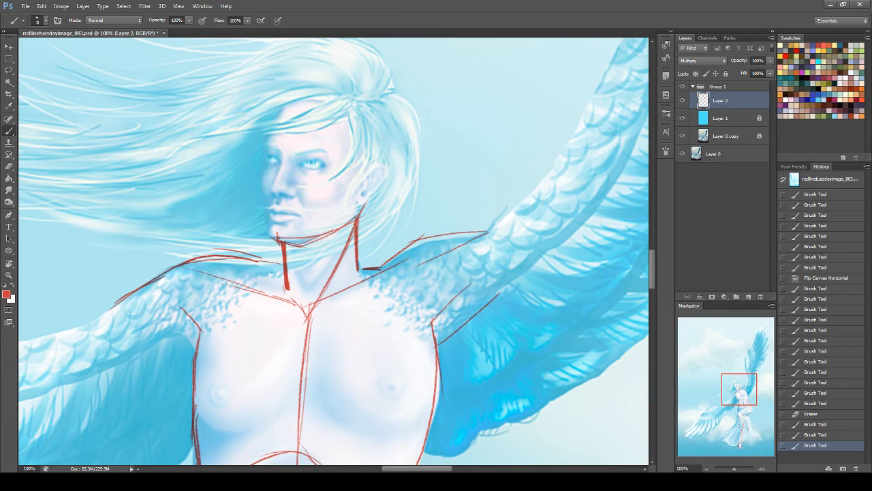
drag(362, 273, 312, 321)
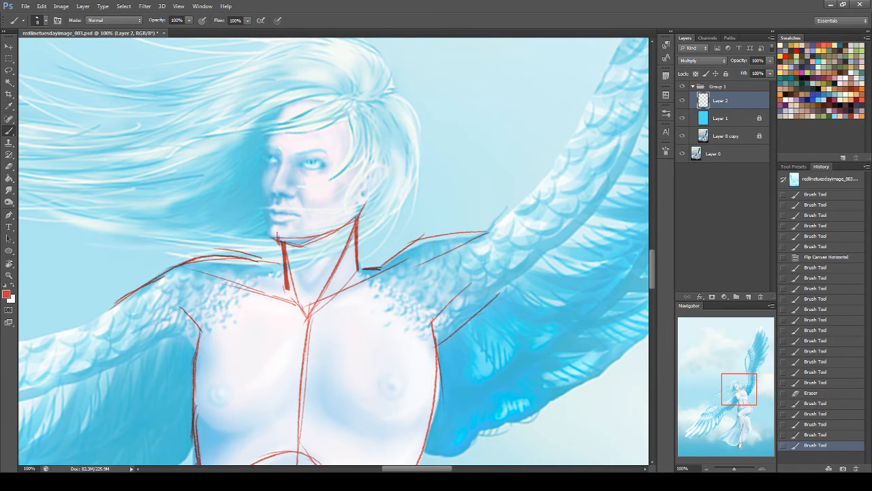
drag(307, 313, 292, 258)
key(ctrl+z)
mouse_move(311, 326)
mouse_down()
mouse_move(289, 269)
mouse_move(268, 263)
mouse_move(281, 244)
mouse_up()
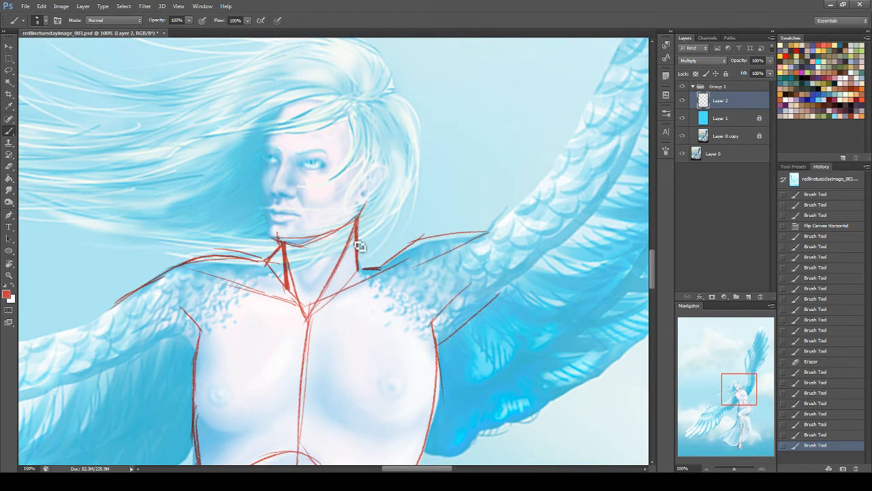
Step: Sketch the near shoulder muscle's slope beside the neck, and refine the collarbones and throat above the pit of the neck
drag(356, 236, 379, 267)
drag(310, 321, 307, 314)
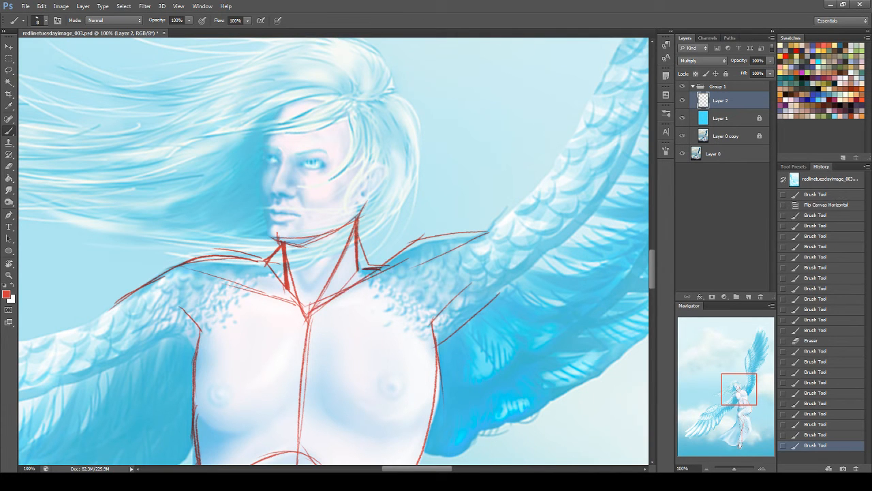
mouse_move(299, 271)
mouse_down()
mouse_move(307, 286)
mouse_move(308, 274)
mouse_up()
key(ctrl+z)
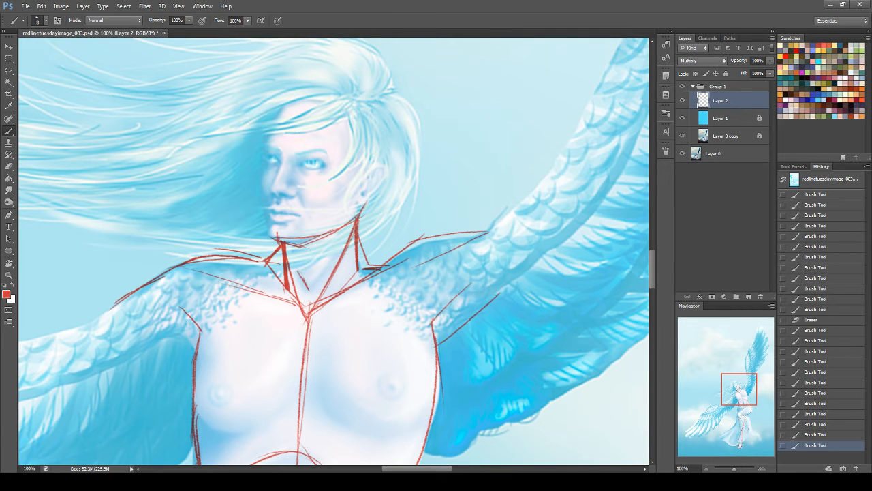
drag(268, 298, 308, 317)
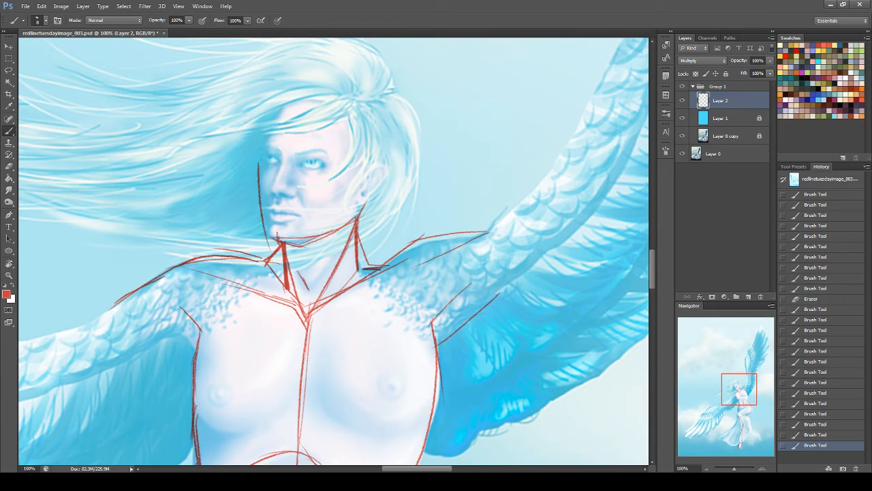
Step: Draw the contour of the far side of the face from eye level down to the chin
drag(257, 168, 262, 222)
drag(258, 168, 264, 235)
drag(263, 196, 266, 237)
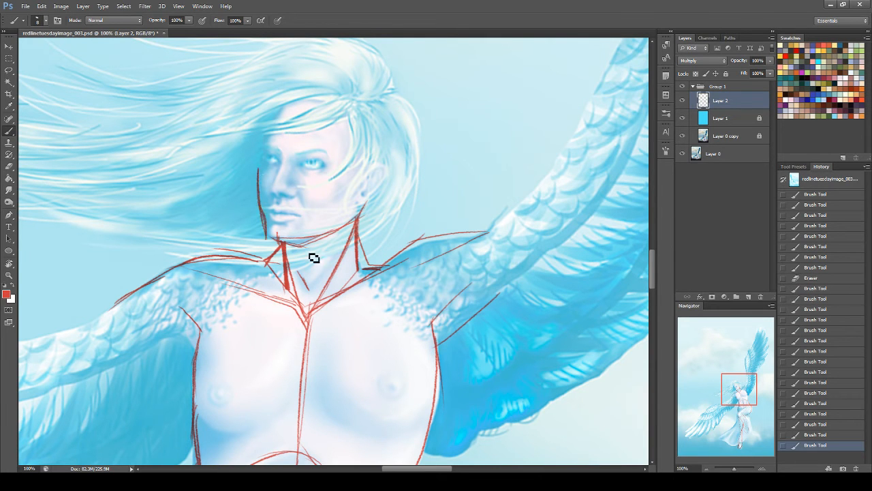
Step: Extend the far face contour up the forehead and sketch the curve of the crown with a thinner brush
click(685, 469)
text(200)
key(Return)
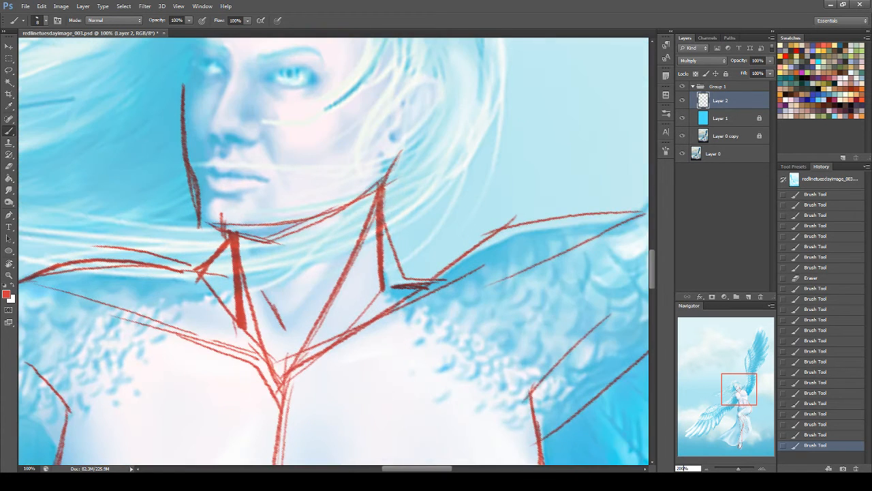
mouse_move(747, 389)
mouse_down()
mouse_move(743, 370)
mouse_move(743, 386)
mouse_up()
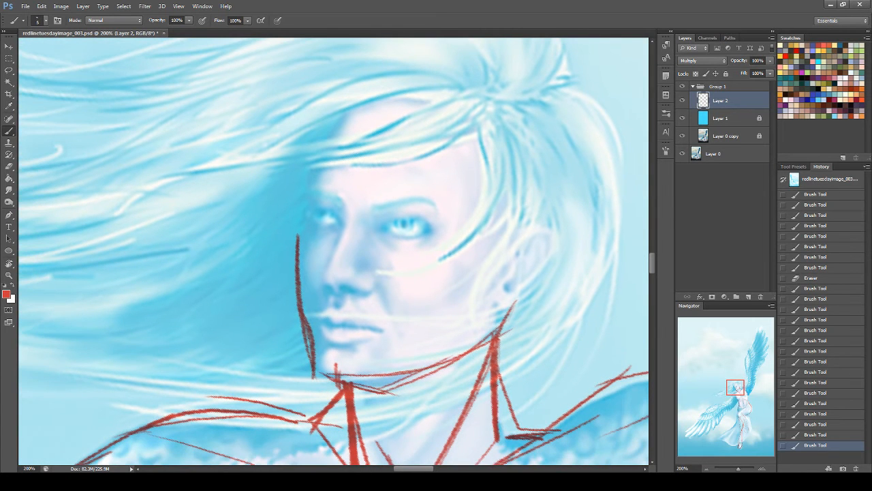
drag(315, 176, 298, 235)
mouse_move(320, 133)
mouse_down()
mouse_move(351, 109)
mouse_move(444, 89)
mouse_move(501, 89)
mouse_up()
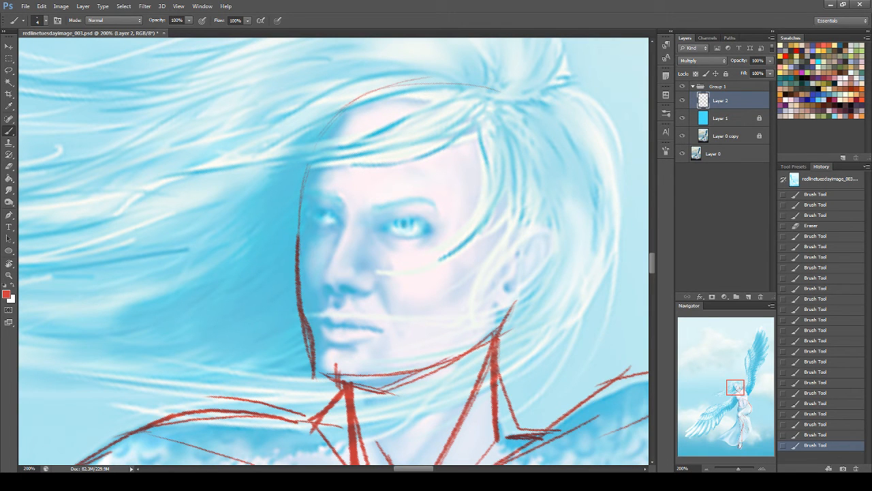
Step: Sketch a fuller back of the skull under the hair, curving from the crown down to the jaw corner
drag(545, 117, 558, 144)
drag(519, 106, 561, 169)
drag(545, 121, 553, 247)
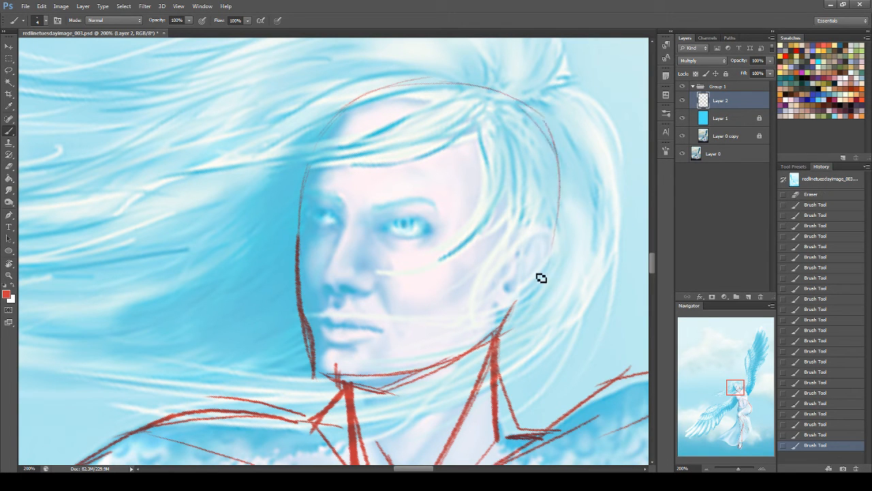
key(ctrl+z)
drag(504, 101, 572, 182)
drag(551, 138, 567, 222)
mouse_move(565, 180)
mouse_down()
mouse_move(545, 313)
mouse_move(502, 334)
mouse_up()
drag(545, 309, 496, 339)
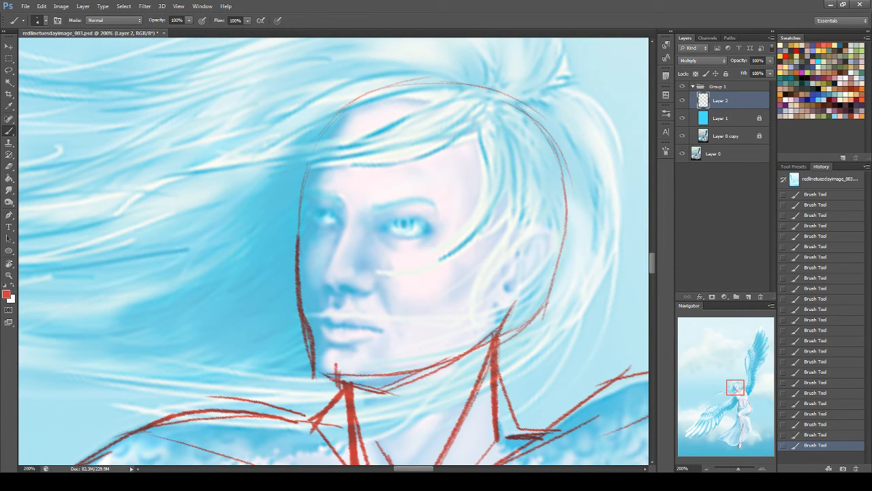
Step: Sketch the nose bridge with the inner brow lines, the eye line, the nose tip and the nostril
drag(350, 197, 347, 240)
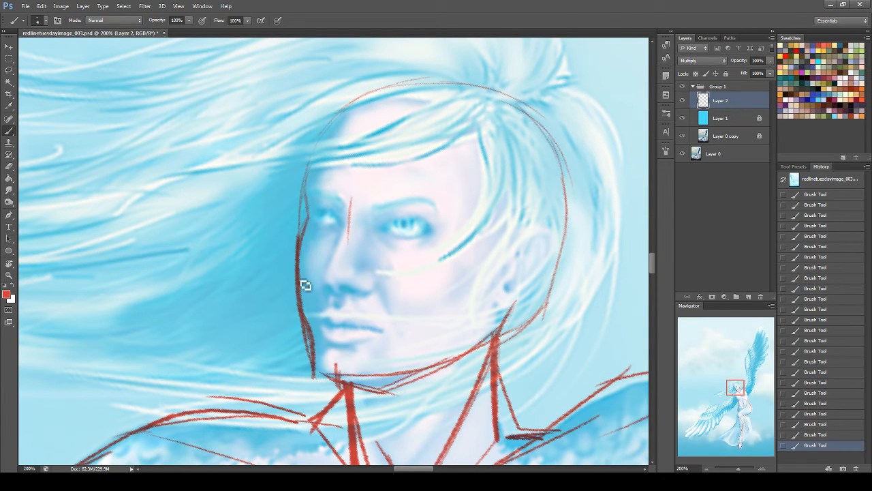
mouse_move(334, 197)
mouse_down()
mouse_move(343, 212)
mouse_move(387, 228)
mouse_up()
mouse_move(349, 224)
mouse_down()
mouse_move(330, 268)
mouse_move(338, 294)
mouse_up()
mouse_move(349, 291)
mouse_down()
mouse_move(365, 294)
mouse_move(373, 276)
mouse_up()
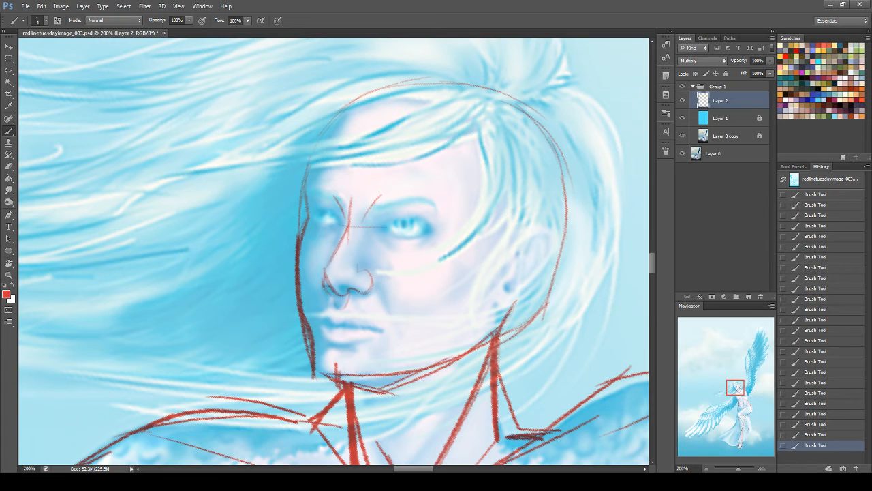
Step: Draw the line between the lips and the arches of both eyebrows
drag(327, 324, 385, 332)
drag(333, 325, 382, 332)
mouse_move(309, 205)
mouse_down()
mouse_move(343, 208)
mouse_move(421, 196)
mouse_move(447, 214)
mouse_up()
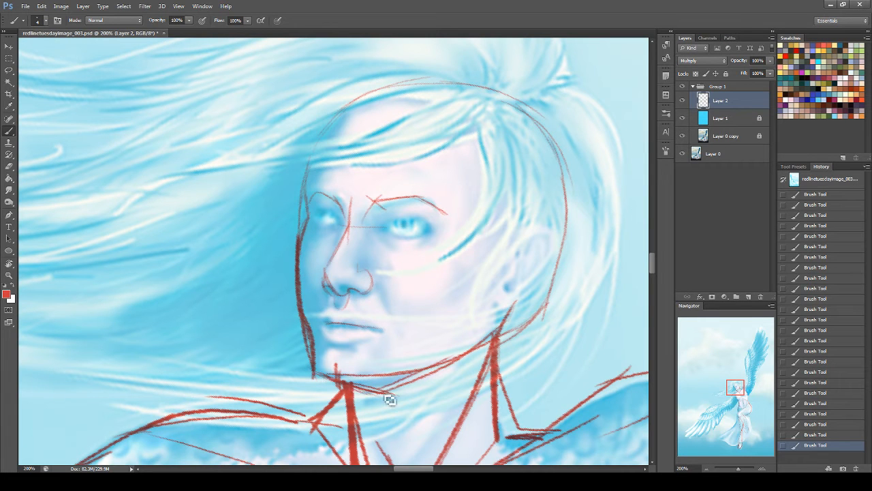
Step: Erase the stray strokes under the chin and redraw the chin's lower edge
click(9, 166)
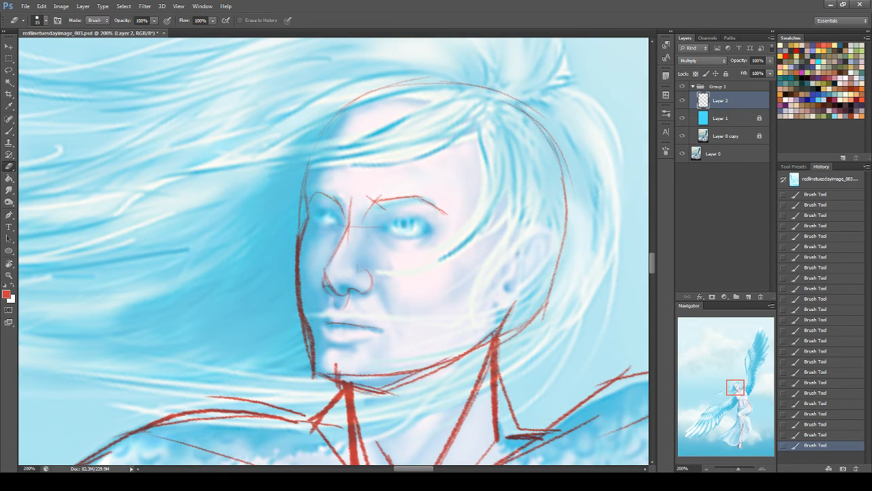
mouse_move(353, 367)
mouse_down()
mouse_move(335, 372)
mouse_move(385, 392)
mouse_up()
click(8, 131)
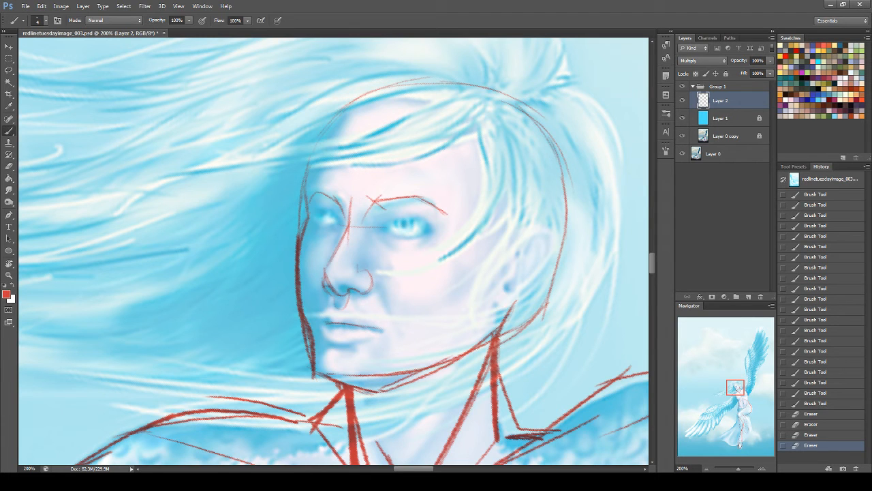
drag(356, 375, 392, 375)
key(ctrl+z)
drag(318, 372, 400, 374)
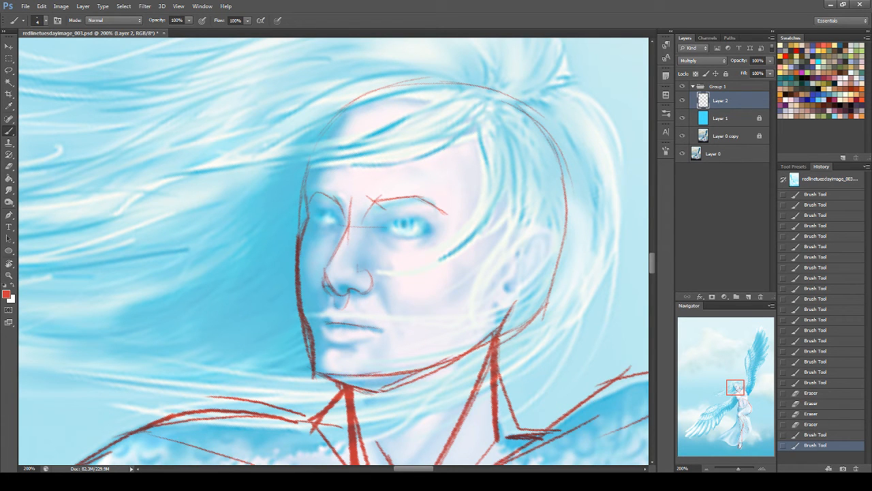
Step: Hatch the underside of the chin with diagonal strokes between the chin's edge and the jaw line
drag(732, 384, 731, 387)
drag(323, 259, 346, 270)
key(ctrl+z)
drag(330, 256, 357, 269)
drag(344, 255, 378, 265)
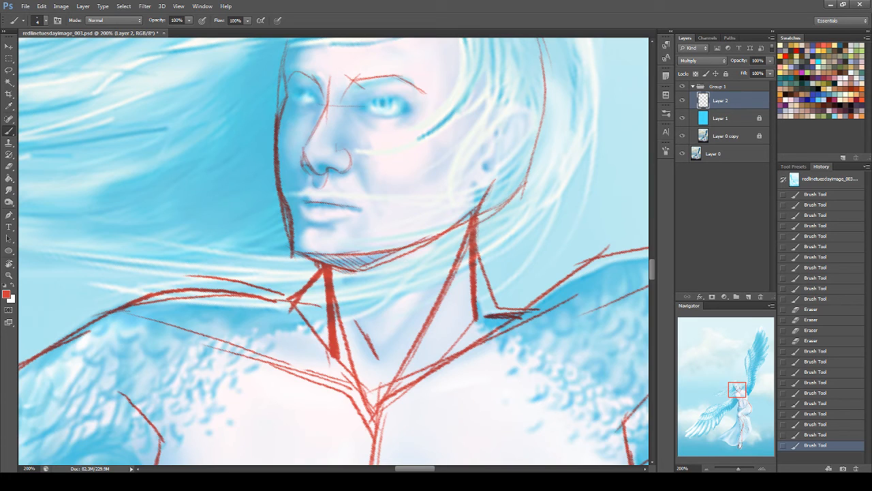
drag(728, 382, 733, 388)
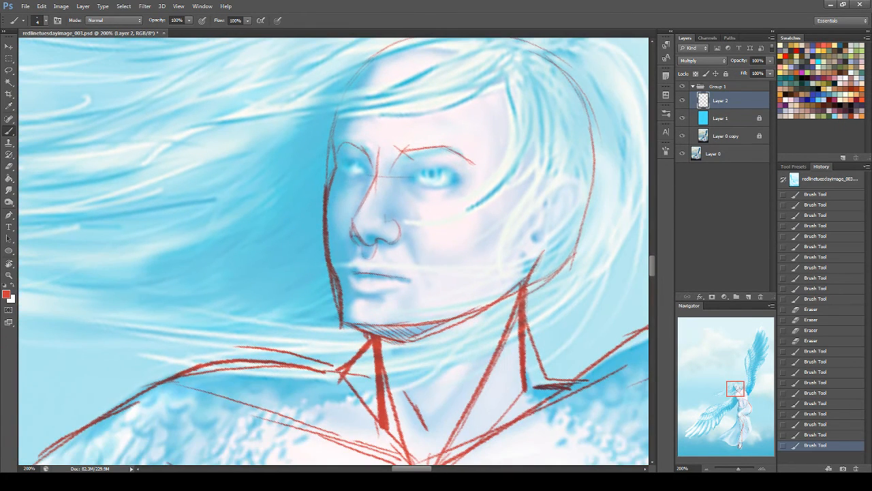
Step: Draw the top of the nose bridge between the eyes and the nose's side plane running down to the nostril
drag(371, 176, 395, 177)
mouse_move(372, 177)
mouse_down()
mouse_move(397, 179)
mouse_move(390, 212)
mouse_up()
key(ctrl+z)
drag(394, 179, 387, 210)
key(ctrl+z)
drag(383, 169, 362, 211)
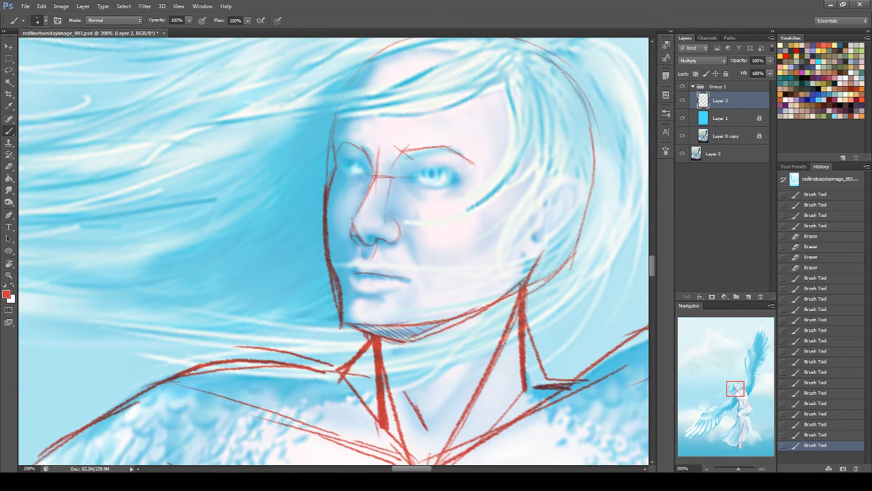
mouse_move(425, 214)
mouse_down()
mouse_move(395, 178)
mouse_move(406, 193)
mouse_move(403, 238)
mouse_up()
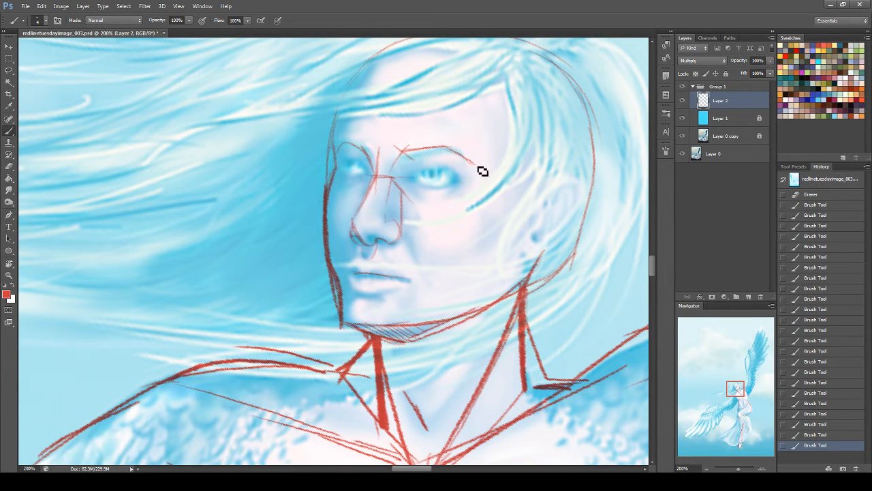
Step: Outline the near eye's socket from the brow's outer end down and around to the nose bridge, and retouch the far brow
drag(475, 166, 479, 171)
mouse_move(437, 204)
mouse_down()
mouse_move(464, 199)
mouse_move(410, 199)
mouse_up()
drag(412, 152, 392, 182)
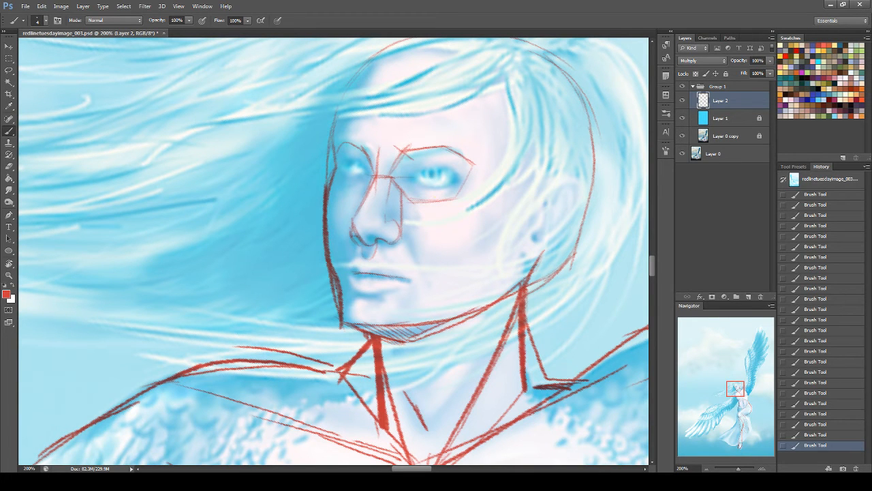
drag(338, 144, 360, 150)
mouse_move(203, 211)
mouse_down()
mouse_move(191, 175)
mouse_move(267, 186)
mouse_move(236, 234)
mouse_move(200, 171)
mouse_move(249, 221)
mouse_move(258, 179)
mouse_move(225, 220)
mouse_up()
mouse_move(225, 169)
mouse_down()
mouse_move(252, 221)
mouse_move(244, 175)
mouse_move(233, 209)
mouse_move(222, 206)
mouse_move(228, 186)
mouse_move(242, 193)
mouse_move(231, 209)
mouse_move(259, 210)
mouse_up()
drag(202, 200, 261, 196)
click(8, 70)
mouse_move(165, 233)
mouse_down()
mouse_move(160, 139)
mouse_move(161, 233)
mouse_up()
key(Delete)
key(ctrl+d)
Step: Save the document and sketch the near eye's lids, iris and pupil inside its socket
key(ctrl+s)
click(8, 131)
click(421, 187)
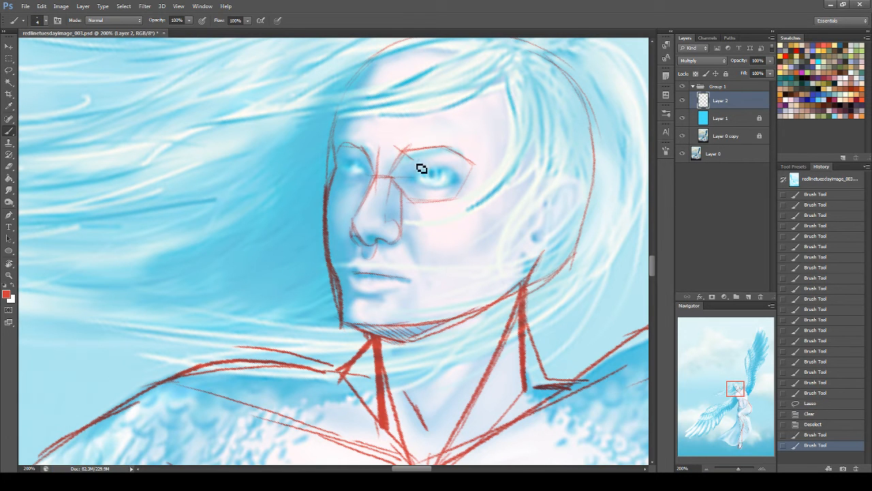
mouse_move(415, 187)
mouse_down()
mouse_move(419, 161)
mouse_move(436, 195)
mouse_move(417, 182)
mouse_move(450, 191)
mouse_move(435, 180)
mouse_move(426, 193)
mouse_move(444, 164)
mouse_move(417, 165)
mouse_move(441, 199)
mouse_move(421, 161)
mouse_move(430, 196)
mouse_move(419, 173)
mouse_move(449, 158)
mouse_move(429, 157)
mouse_move(455, 162)
mouse_move(446, 157)
mouse_move(462, 188)
mouse_move(456, 164)
mouse_move(462, 185)
mouse_move(427, 166)
mouse_move(443, 154)
mouse_move(463, 174)
mouse_move(458, 167)
mouse_move(443, 202)
mouse_move(470, 162)
mouse_up()
mouse_move(414, 180)
mouse_down()
mouse_move(452, 174)
mouse_move(417, 176)
mouse_move(466, 183)
mouse_move(444, 174)
mouse_move(463, 182)
mouse_move(421, 173)
mouse_move(415, 180)
mouse_move(450, 171)
mouse_move(426, 172)
mouse_move(461, 180)
mouse_move(440, 170)
mouse_move(416, 187)
mouse_up()
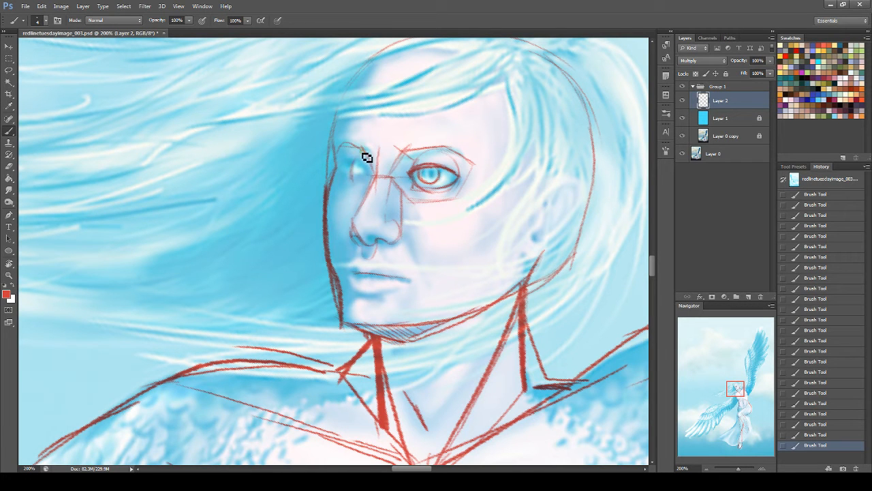
Step: Draw the far eye's dark upper lid and erase its excess near the eyeball
drag(350, 167, 375, 176)
click(10, 165)
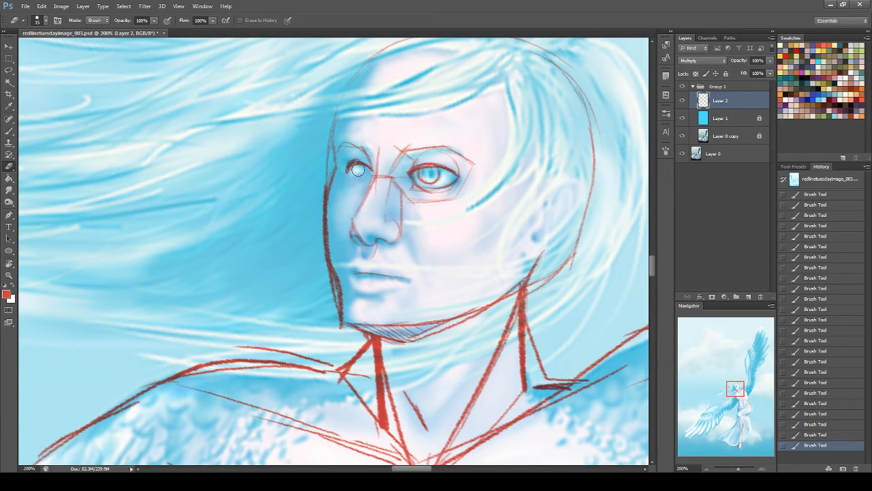
key(b)
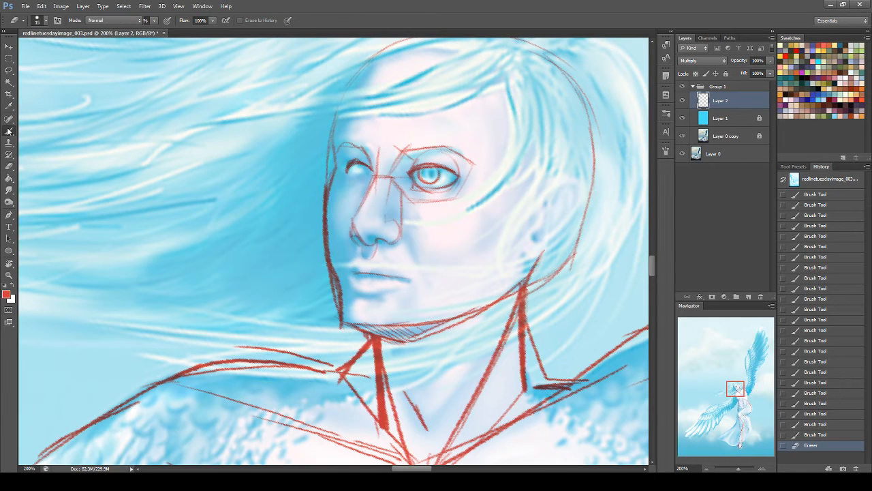
Step: Sketch the far eye's iris, lower lid and inner corner, and reinforce the lines around the eye
click(359, 168)
click(354, 165)
click(352, 164)
click(354, 167)
click(360, 178)
click(361, 180)
click(362, 180)
click(363, 183)
click(364, 189)
click(366, 187)
click(371, 184)
click(367, 184)
click(370, 179)
click(370, 174)
click(375, 172)
click(372, 170)
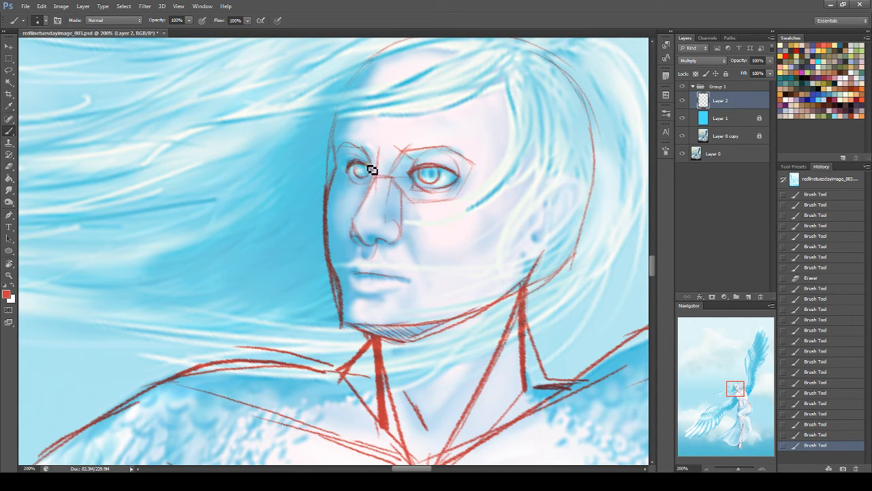
click(362, 174)
click(358, 175)
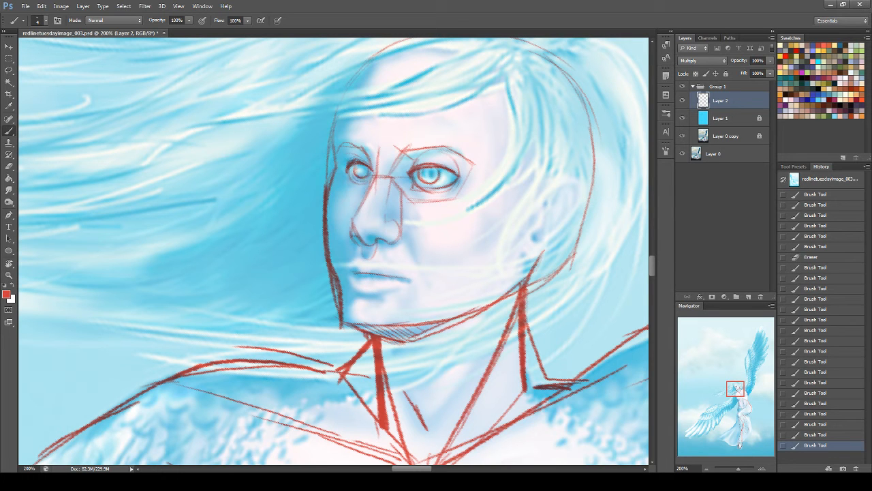
click(357, 183)
click(374, 184)
click(354, 176)
click(356, 186)
click(354, 184)
click(342, 158)
Step: Draw the face's side-plane line from the temple around the cheekbone down to the chin, and box in the mouth area
mouse_move(477, 97)
mouse_down()
mouse_move(468, 158)
mouse_move(497, 192)
mouse_move(458, 219)
mouse_move(441, 295)
mouse_move(425, 322)
mouse_up()
drag(453, 223, 424, 321)
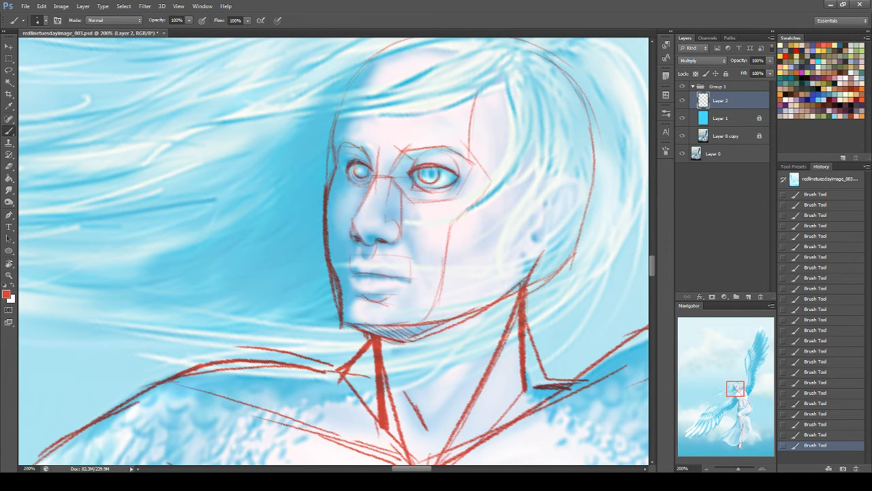
mouse_move(428, 265)
mouse_down()
mouse_move(497, 231)
mouse_move(481, 231)
mouse_move(422, 275)
mouse_move(509, 229)
mouse_move(516, 184)
mouse_move(506, 228)
mouse_move(448, 244)
mouse_move(416, 279)
mouse_move(502, 227)
mouse_move(516, 171)
mouse_up()
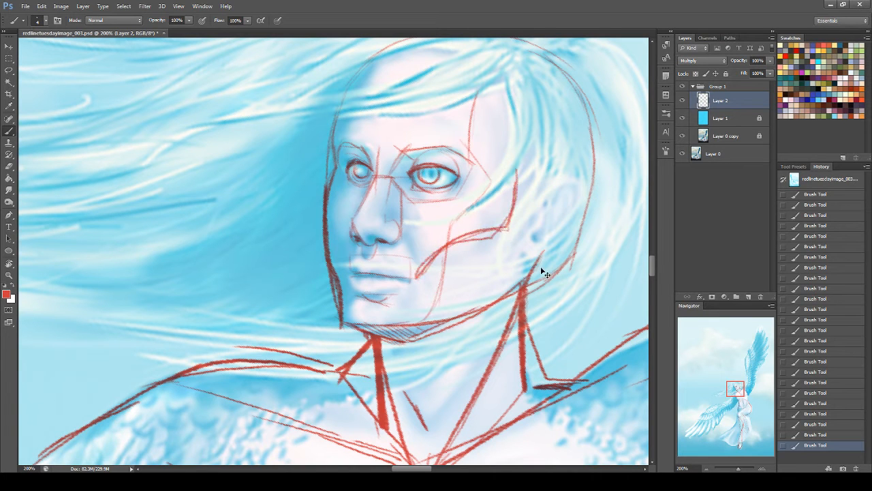
key(ctrl+z)
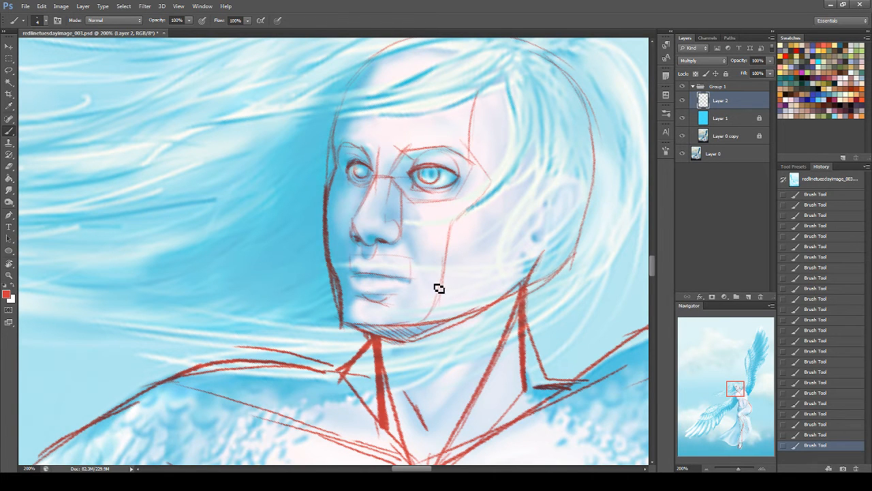
mouse_move(360, 273)
mouse_down()
mouse_move(436, 274)
mouse_move(440, 294)
mouse_move(485, 286)
mouse_move(518, 225)
mouse_move(528, 223)
mouse_move(544, 249)
mouse_move(540, 279)
mouse_move(524, 260)
mouse_up()
key(ctrl+z)
Step: Draw the back edge of the jaw from the ear down to the jaw corner and compare the sketch with the original painting
drag(529, 197, 502, 305)
drag(531, 201, 520, 259)
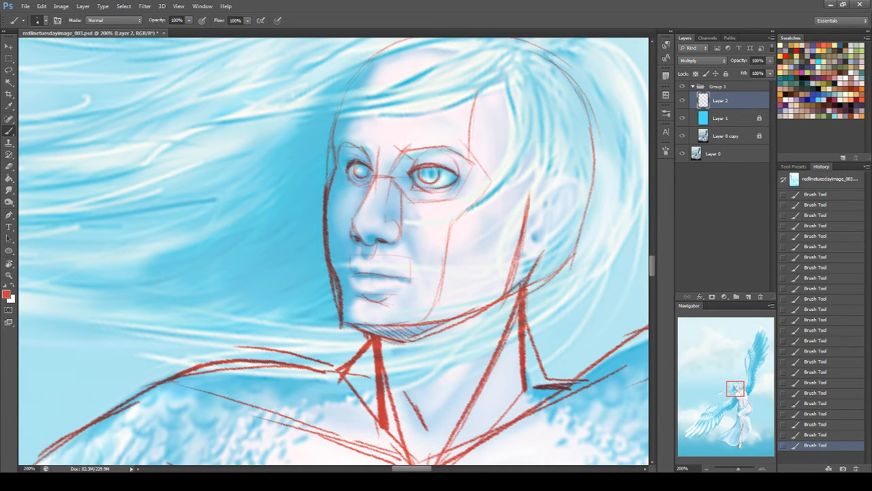
click(683, 88)
click(683, 87)
Step: Paint a thick near eyebrow, shade the near iris, and compare the sketch with the original painting
mouse_move(429, 157)
mouse_down()
mouse_move(400, 159)
mouse_move(414, 146)
mouse_move(395, 149)
mouse_move(458, 145)
mouse_up()
mouse_move(430, 175)
mouse_down()
mouse_move(424, 179)
mouse_move(436, 185)
mouse_up()
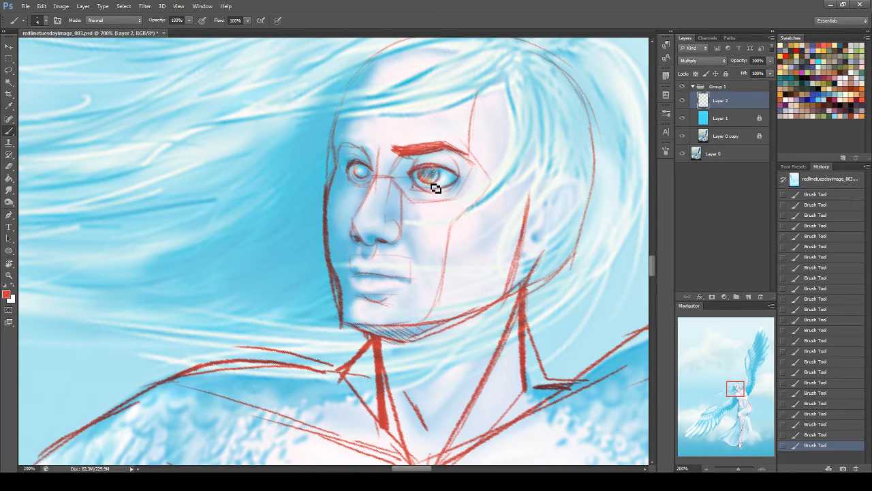
click(683, 86)
click(683, 87)
click(684, 87)
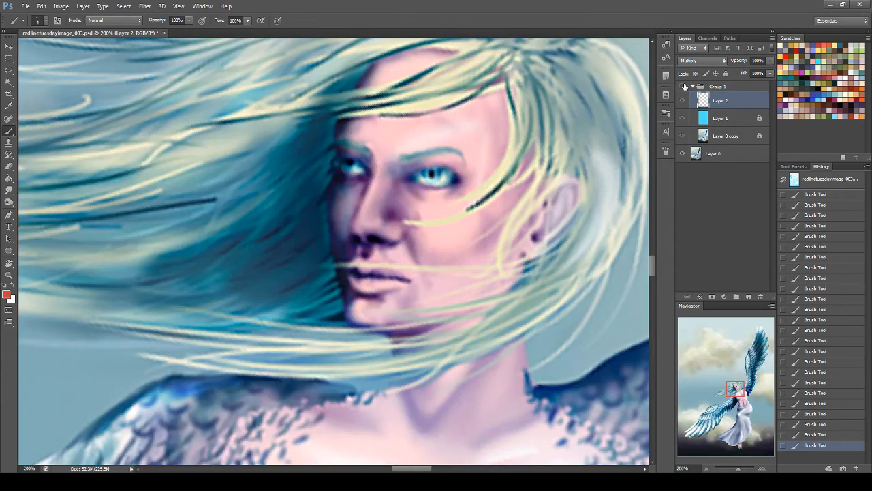
click(684, 86)
Step: Erase part of the near eyebrow's thickness to leave a slim, tapered brow
click(9, 166)
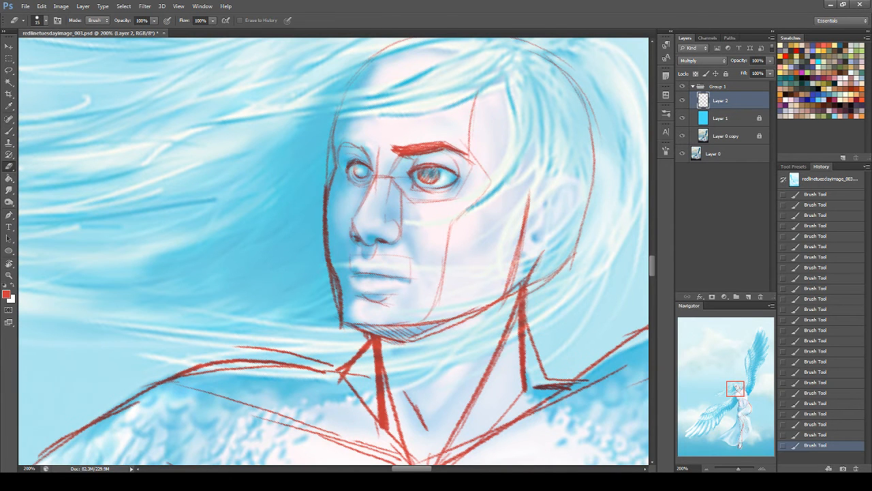
mouse_move(394, 151)
mouse_down()
mouse_move(402, 161)
mouse_move(414, 139)
mouse_move(451, 138)
mouse_move(429, 157)
mouse_move(456, 149)
mouse_up()
key(b)
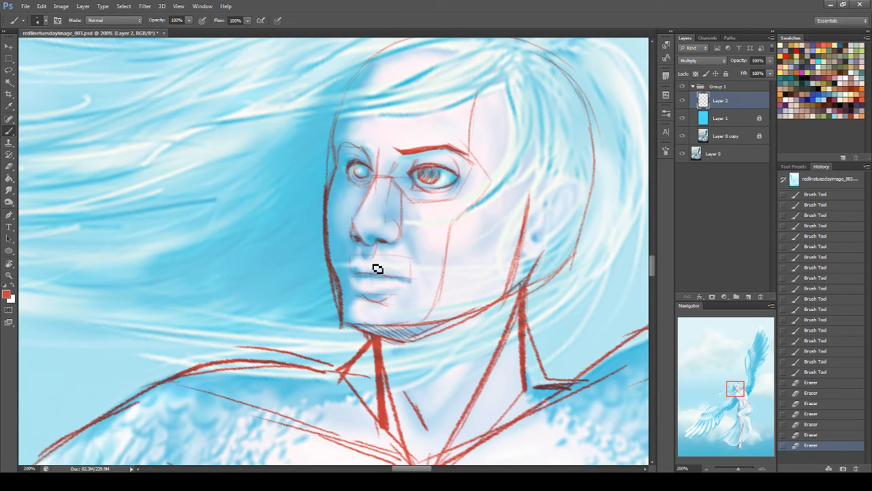
Step: Sketch the upper lip's contour and round construction forms for the volumes of both lips
click(352, 270)
drag(376, 270, 390, 273)
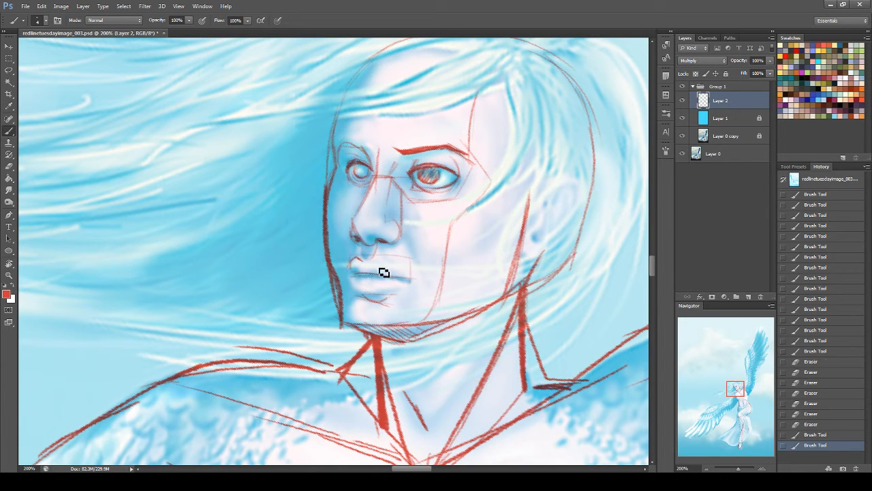
click(362, 264)
click(374, 274)
click(375, 276)
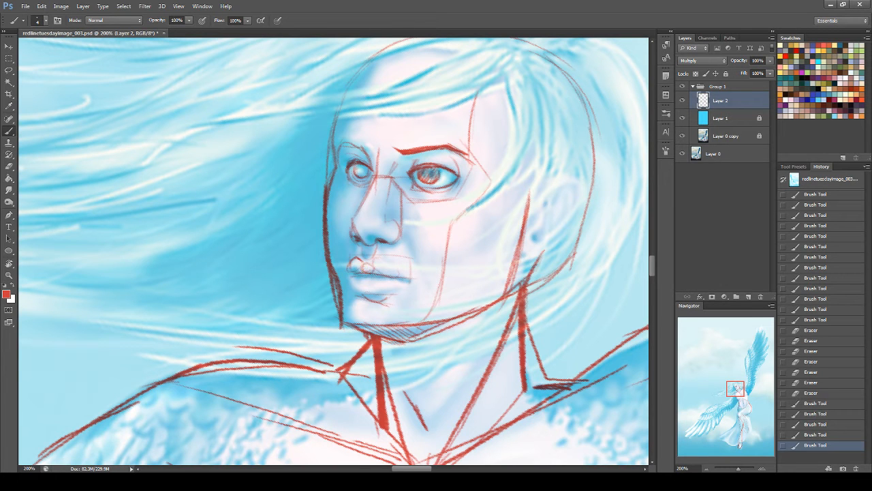
click(380, 271)
mouse_move(370, 291)
mouse_down()
mouse_move(354, 287)
mouse_move(399, 281)
mouse_move(372, 271)
mouse_up()
click(368, 267)
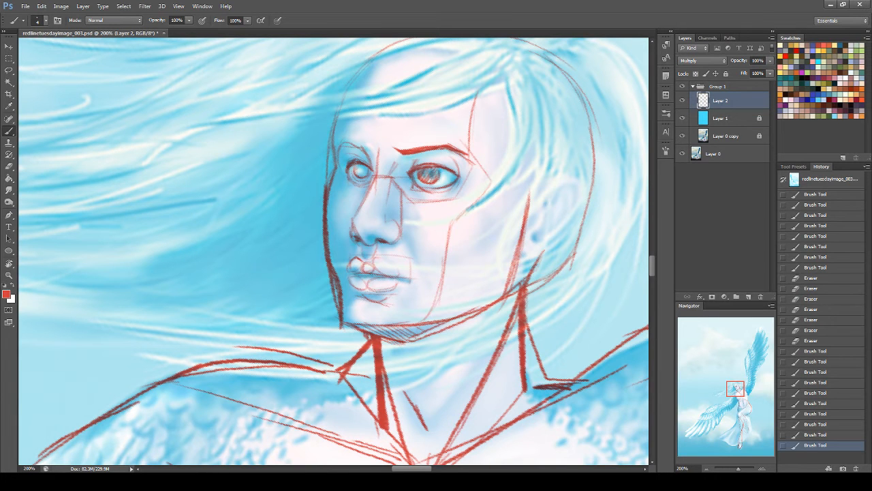
Step: Outline the lips with bolder strokes and darken the line between them out to the mouth corner
mouse_move(353, 276)
mouse_down()
mouse_move(358, 267)
mouse_move(364, 287)
mouse_move(356, 279)
mouse_move(376, 300)
mouse_move(412, 283)
mouse_up()
mouse_move(359, 280)
mouse_down()
mouse_move(351, 284)
mouse_move(409, 281)
mouse_up()
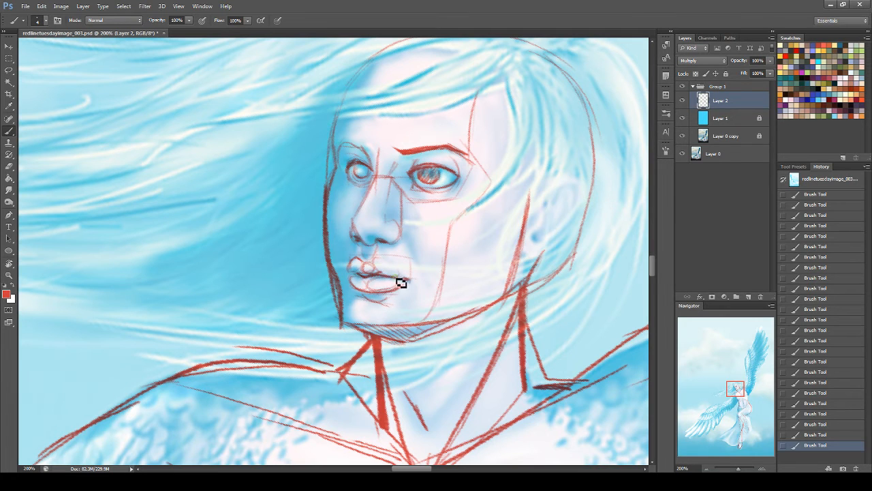
drag(353, 277, 412, 286)
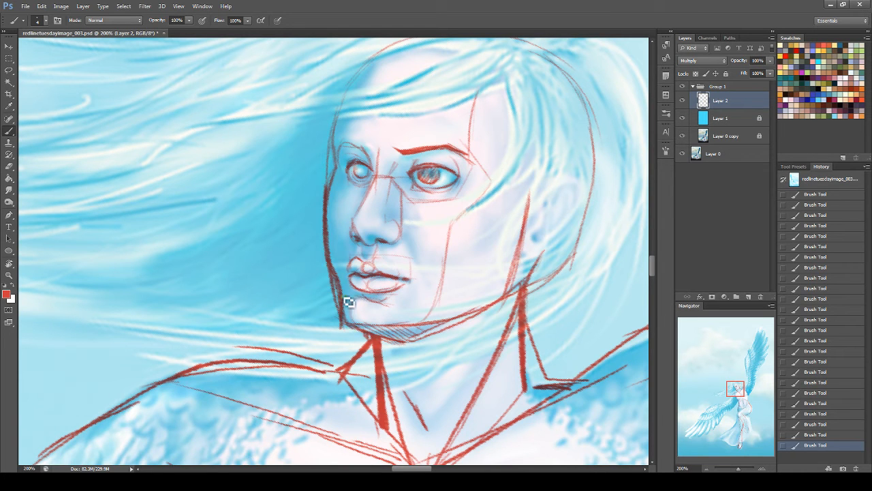
Step: Erase the outer edge of the far jaw line beside the mouth and chin, and redraw the chin's corner
click(9, 166)
drag(328, 273, 339, 333)
drag(332, 293, 349, 334)
drag(340, 315, 353, 337)
click(9, 130)
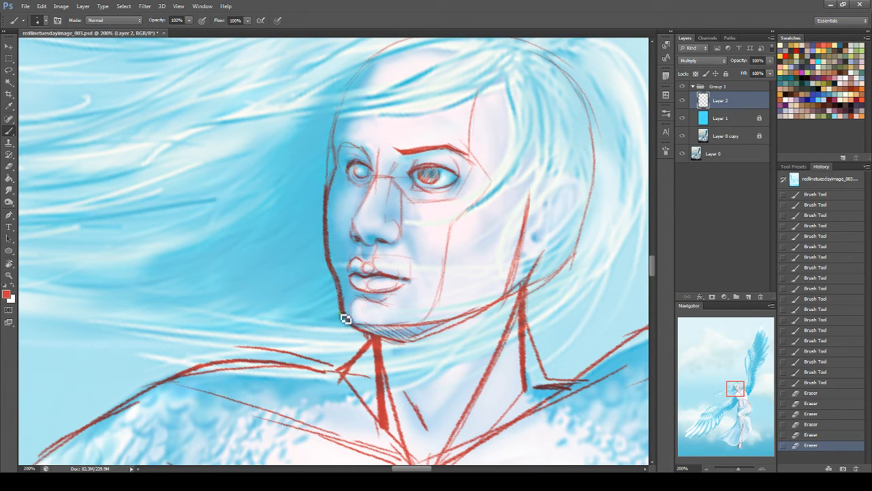
drag(345, 317, 353, 314)
Step: Lasso the near eye, scale it slightly smaller, nudge it into place and deselect it
click(9, 70)
mouse_move(423, 159)
mouse_down()
mouse_move(457, 165)
mouse_move(412, 196)
mouse_move(417, 158)
mouse_up()
key(ctrl+t)
drag(447, 212, 440, 210)
key(Return)
drag(451, 175, 454, 175)
key(ctrl+d)
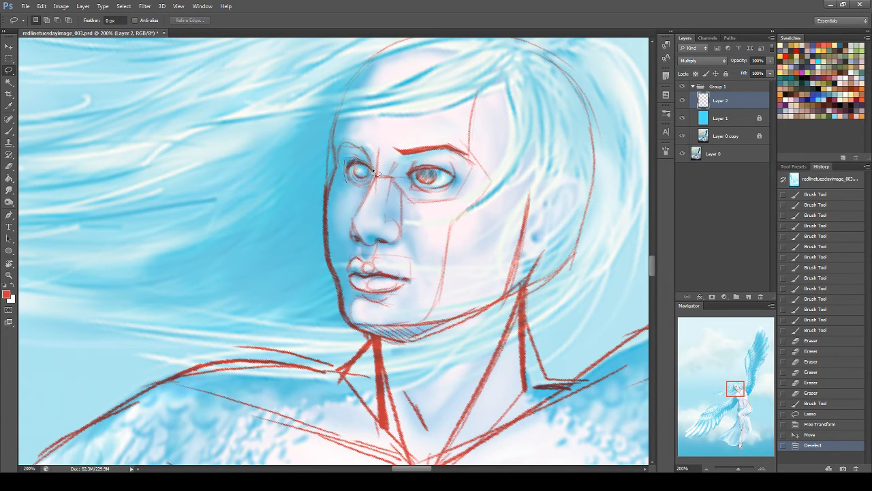
Step: Lasso the far eye, shift it slightly lower within its socket and deselect it
mouse_move(355, 191)
mouse_down()
mouse_move(373, 169)
mouse_move(378, 177)
mouse_move(355, 198)
mouse_up()
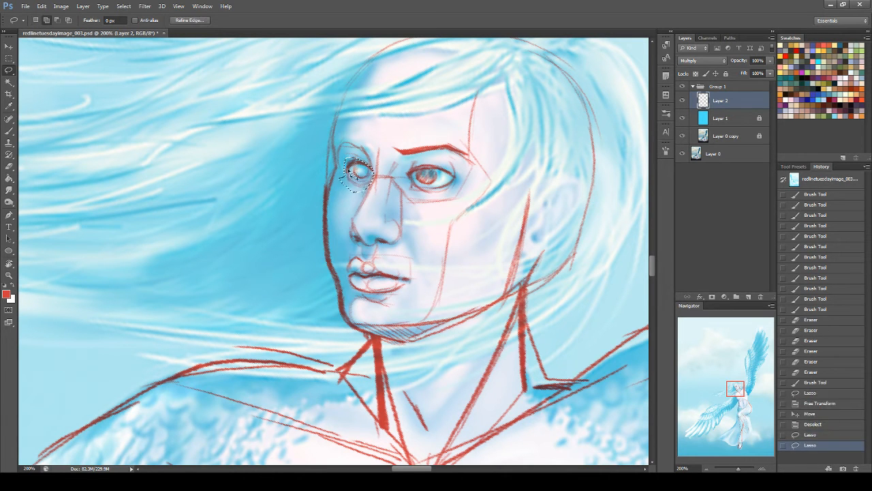
key(ctrl+t)
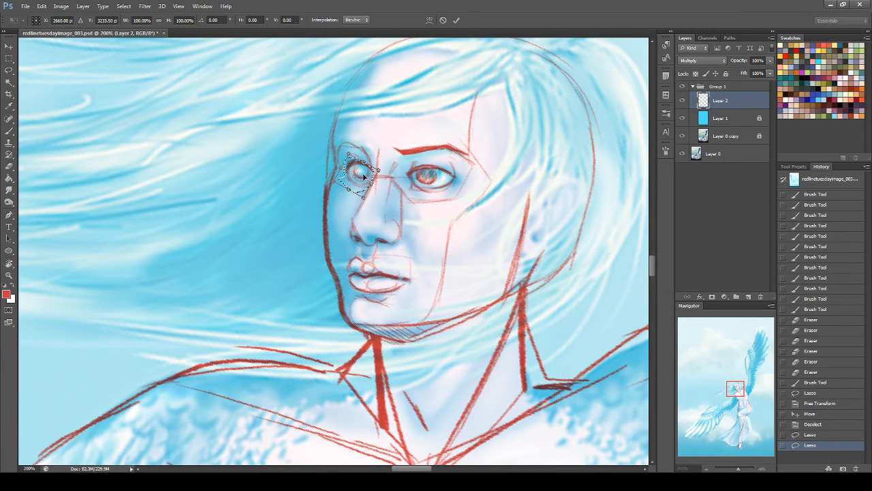
key(Escape)
mouse_move(365, 176)
mouse_down()
mouse_move(381, 167)
mouse_move(403, 180)
mouse_up()
key(ctrl+d)
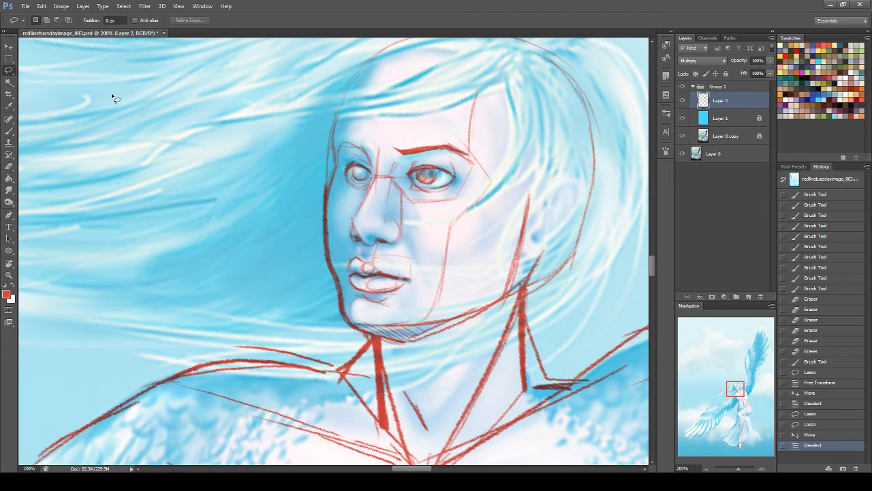
Step: Lasso the nose lines, scale them slightly smaller to about 97%, reposition them and deselect
drag(412, 219, 396, 252)
drag(347, 232, 351, 204)
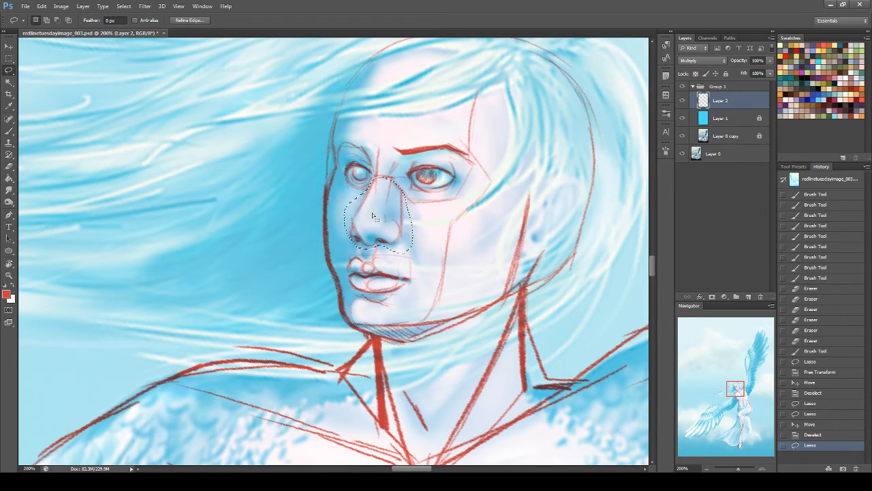
key(ctrl+t)
mouse_move(418, 259)
mouse_down()
mouse_move(405, 270)
mouse_move(413, 245)
mouse_move(415, 252)
mouse_up()
mouse_move(434, 203)
mouse_down()
mouse_move(426, 174)
mouse_move(430, 204)
mouse_up()
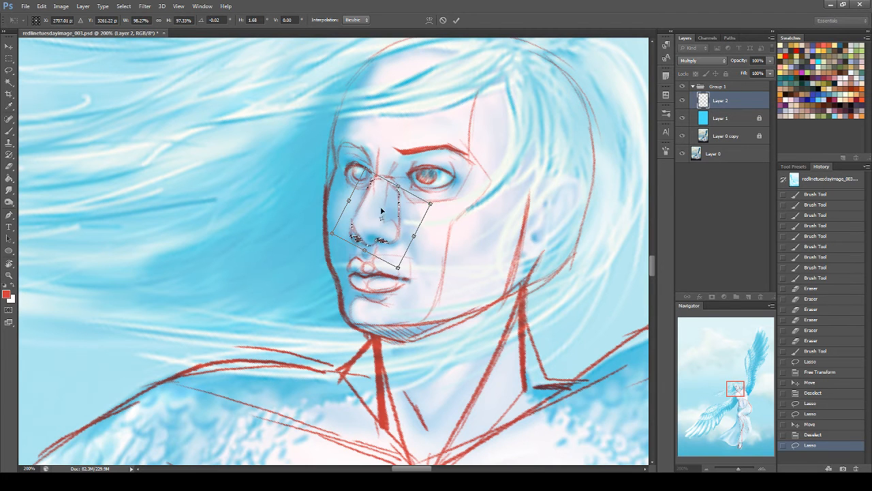
key(Return)
key(ctrl+d)
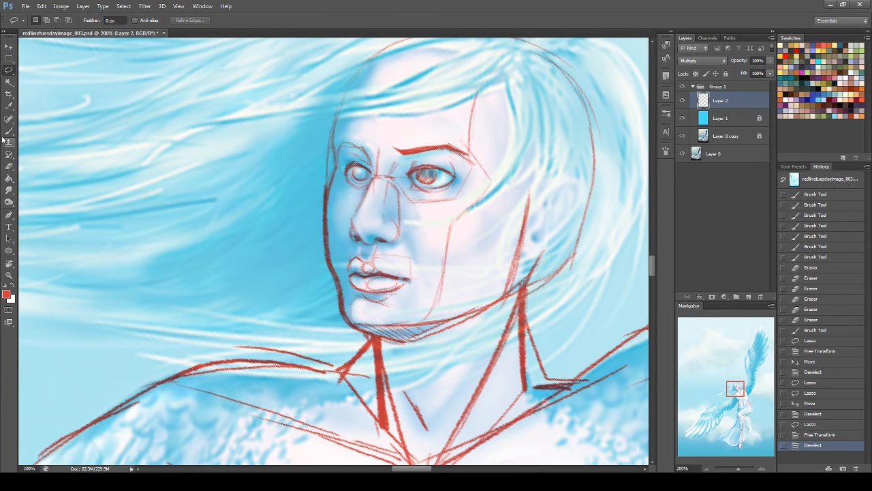
Step: Hatch light diagonal strokes under the near cheekbone and add a stroke along the far cheek
click(8, 130)
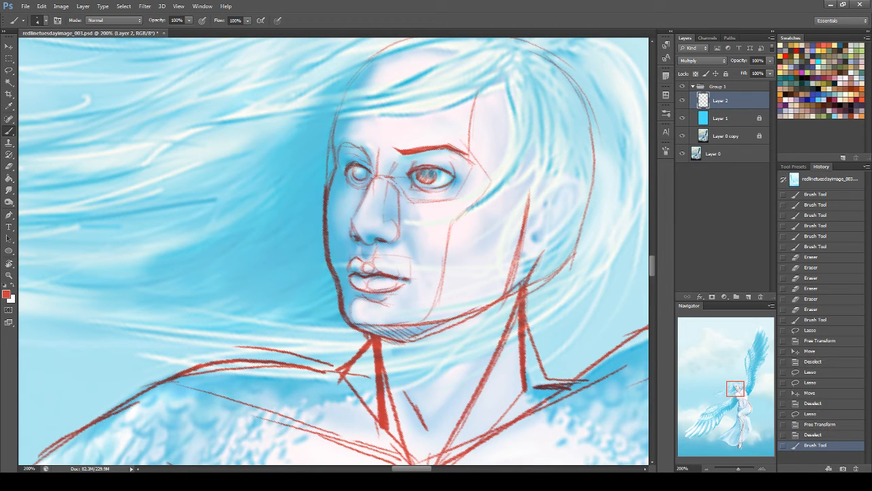
drag(484, 244, 464, 259)
drag(504, 218, 458, 261)
drag(499, 224, 481, 252)
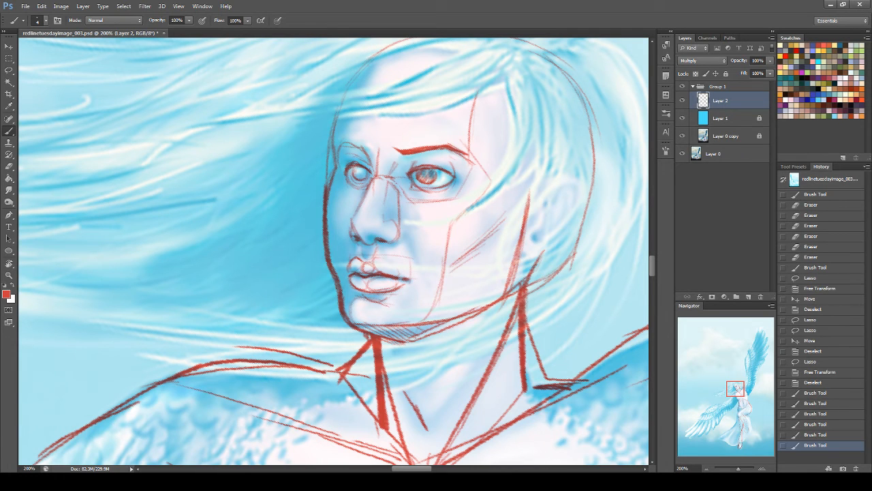
drag(334, 198, 333, 260)
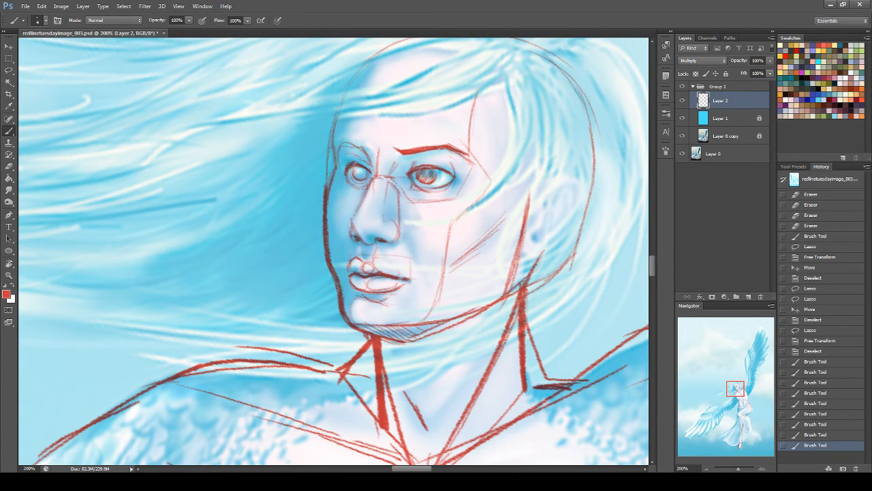
Step: Sketch plane strokes on the near cheek and strengthen the vertical strokes along the back of the jaw
drag(450, 270, 437, 292)
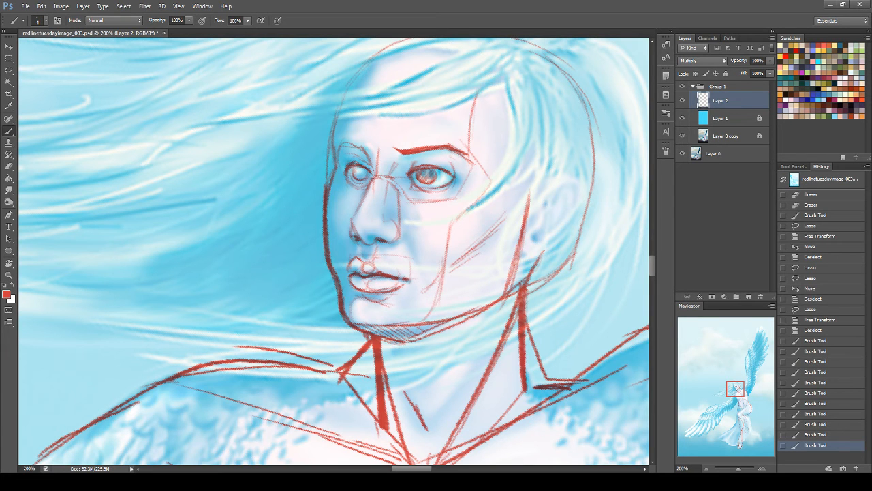
drag(522, 232, 513, 290)
drag(523, 229, 503, 295)
mouse_move(532, 194)
mouse_down()
mouse_move(508, 293)
mouse_move(514, 244)
mouse_move(497, 259)
mouse_up()
Step: Sketch brow and nose guide lines back to the ear, outline the ear and reinforce the back of the skull
drag(545, 206, 530, 178)
drag(466, 155, 512, 171)
drag(549, 198, 533, 181)
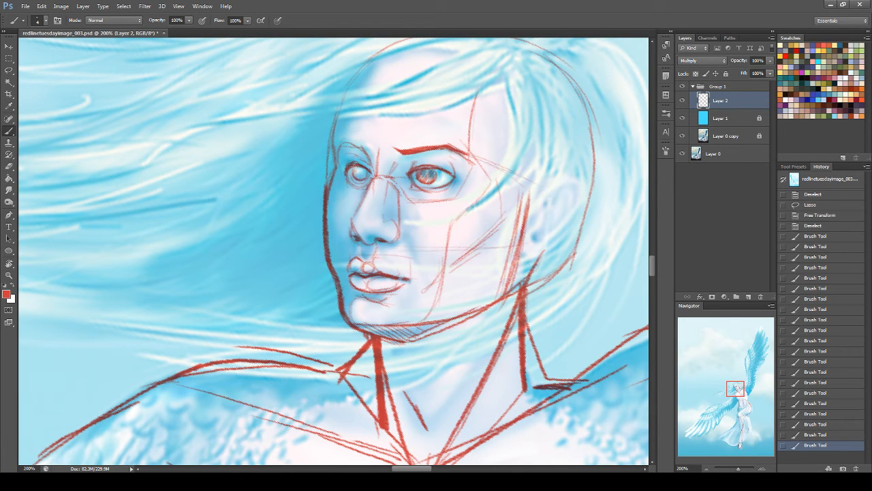
drag(514, 170, 525, 177)
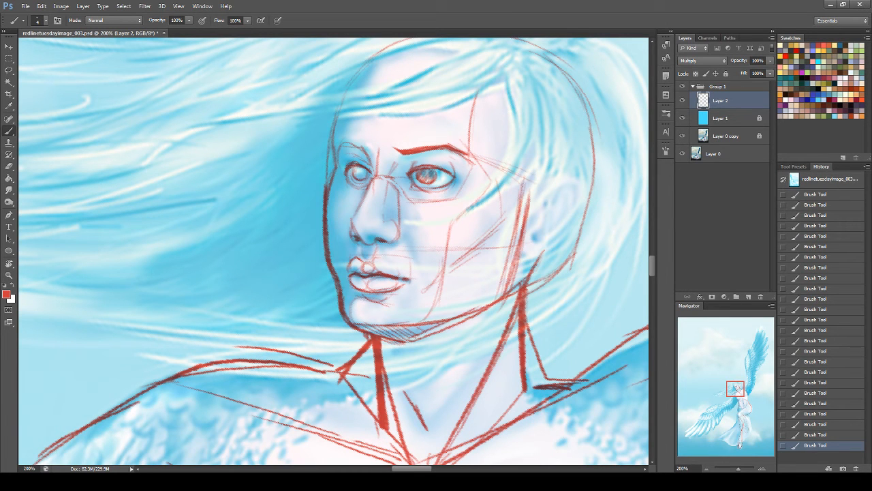
mouse_move(527, 178)
mouse_down()
mouse_move(549, 179)
mouse_move(538, 259)
mouse_move(522, 250)
mouse_move(534, 255)
mouse_move(543, 244)
mouse_up()
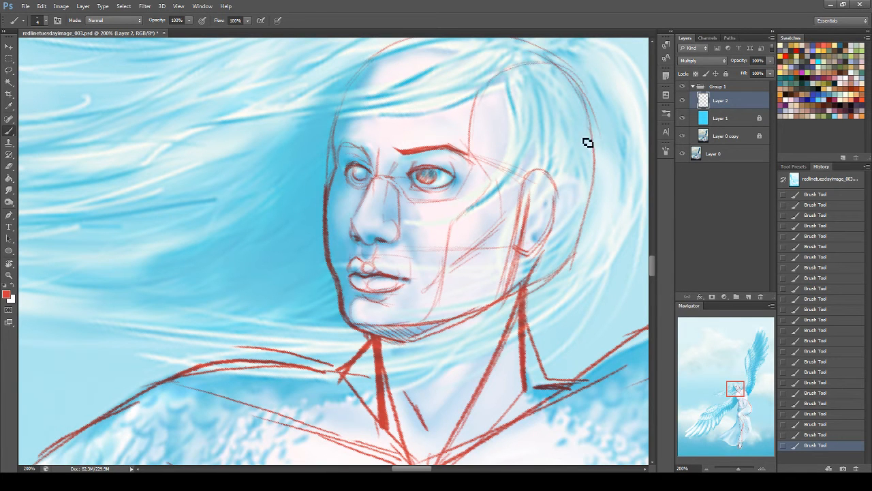
drag(589, 101, 567, 249)
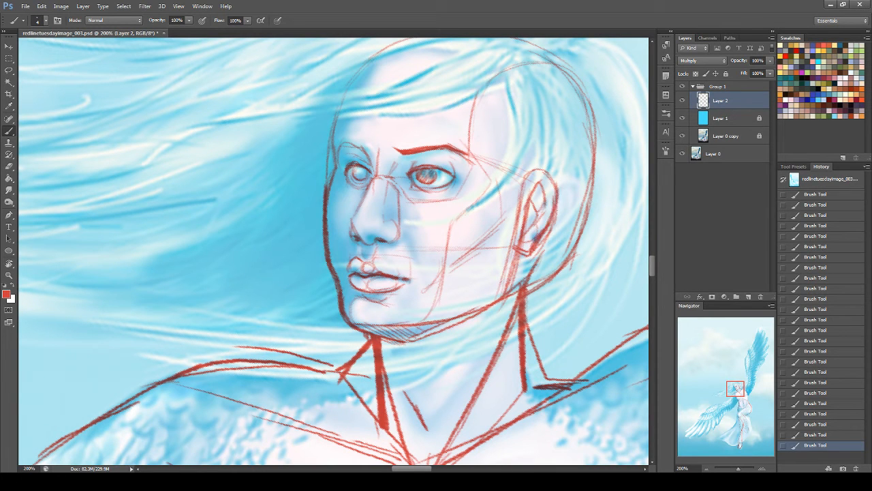
Step: Thicken both eyebrows and sketch the light forehead plane curve above them
drag(731, 390, 730, 388)
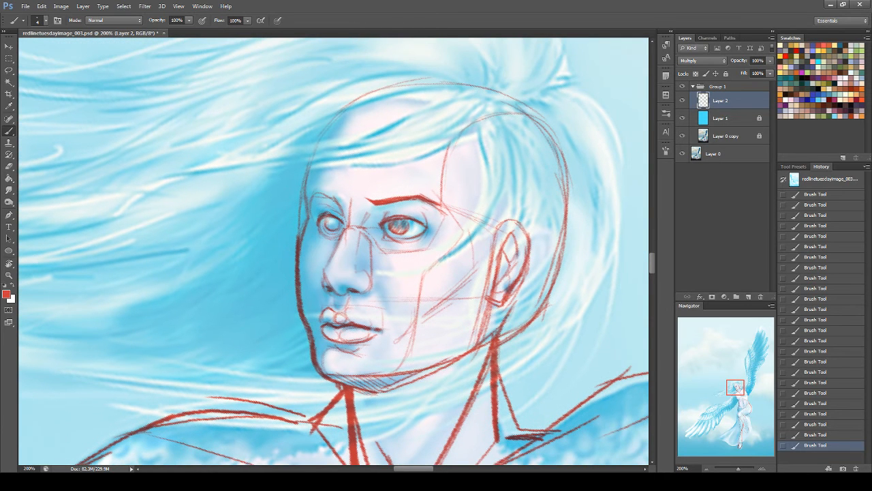
drag(369, 198, 419, 198)
drag(315, 195, 338, 191)
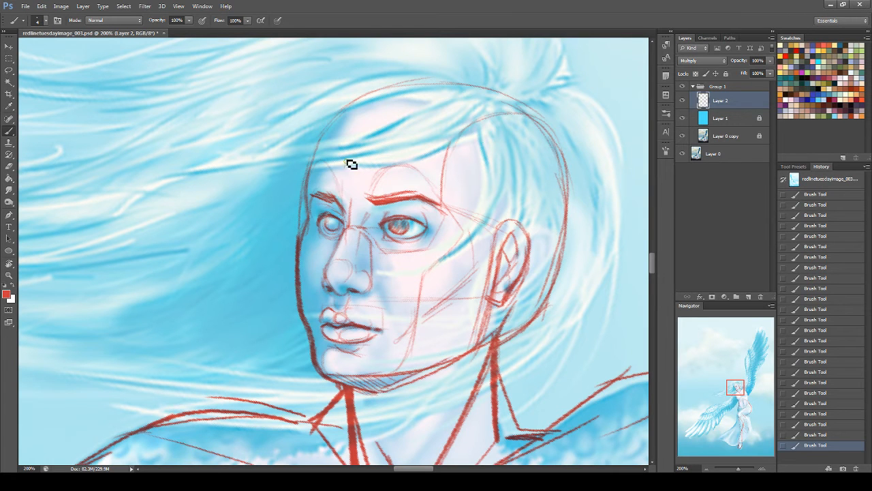
drag(308, 169, 421, 164)
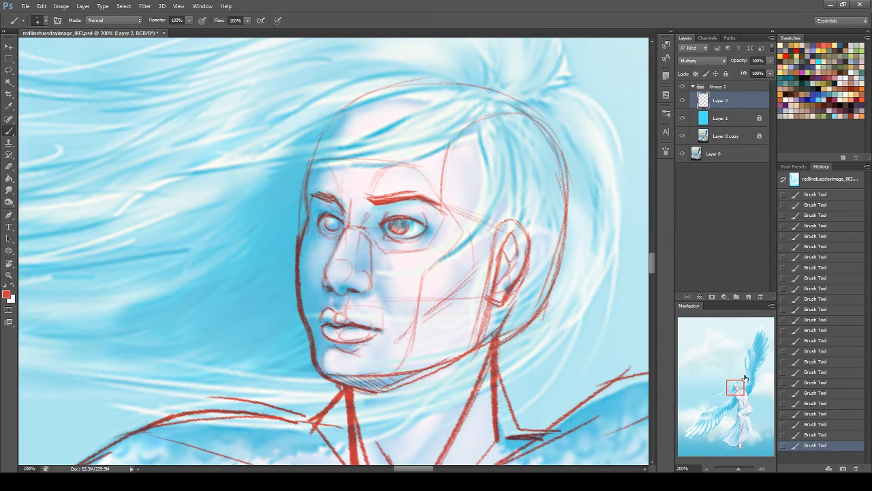
Step: At 100% zoom, lasso the head drawing, scale it up to about 102.5% and deselect it
drag(734, 388, 735, 390)
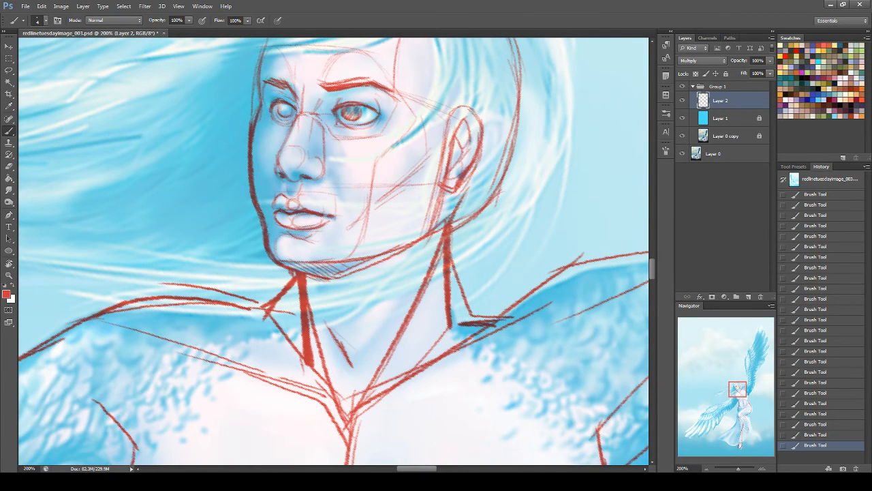
mouse_move(740, 388)
mouse_down()
mouse_move(742, 401)
mouse_move(747, 394)
mouse_up()
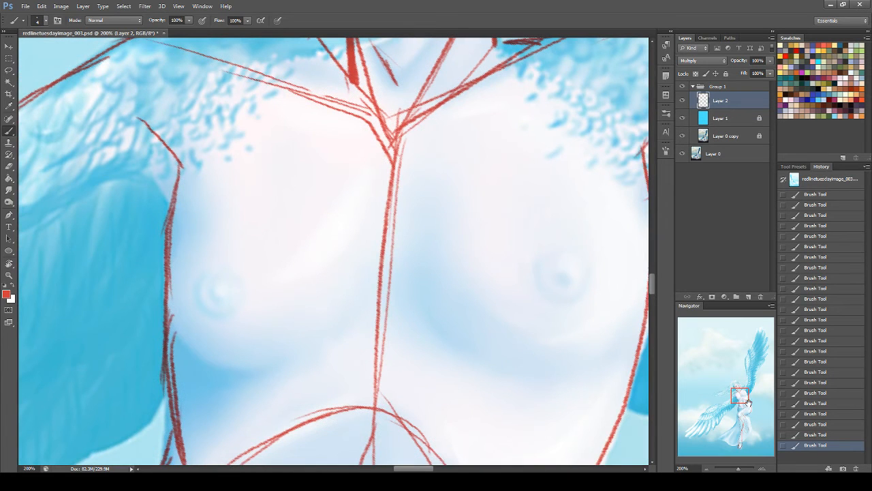
click(683, 468)
text(100)
key(Return)
drag(744, 402, 741, 395)
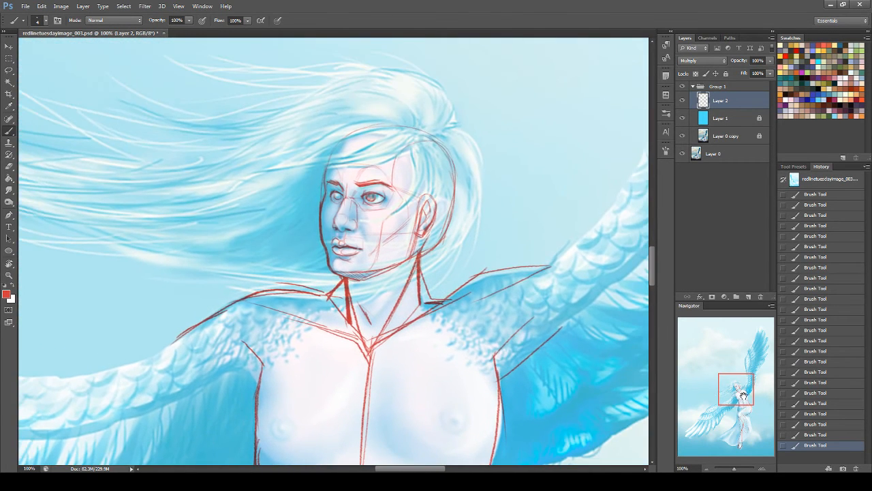
click(14, 69)
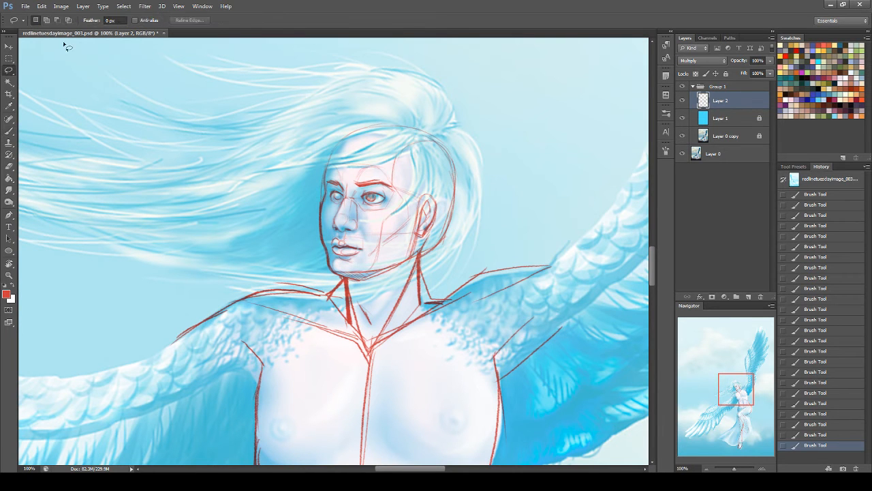
mouse_move(299, 265)
mouse_down()
mouse_move(347, 84)
mouse_move(494, 130)
mouse_move(503, 172)
mouse_move(452, 256)
mouse_up()
drag(400, 276, 345, 281)
key(ctrl+t)
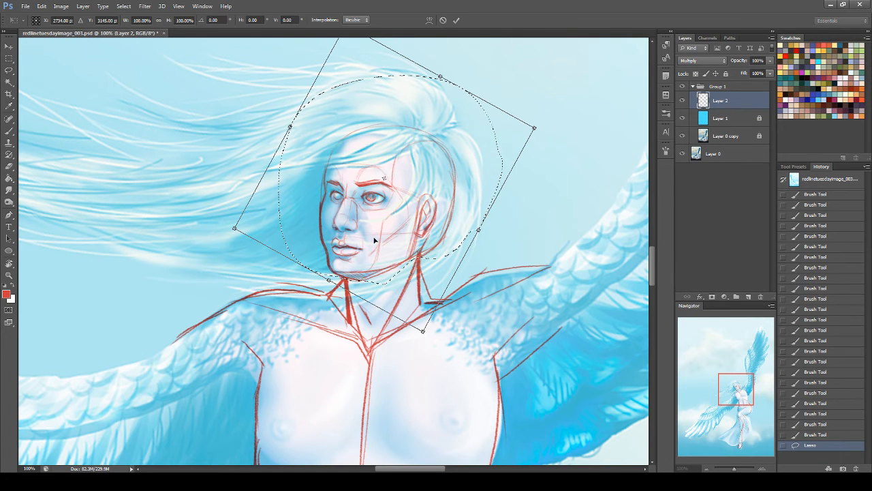
scroll(328, 164, up, 3)
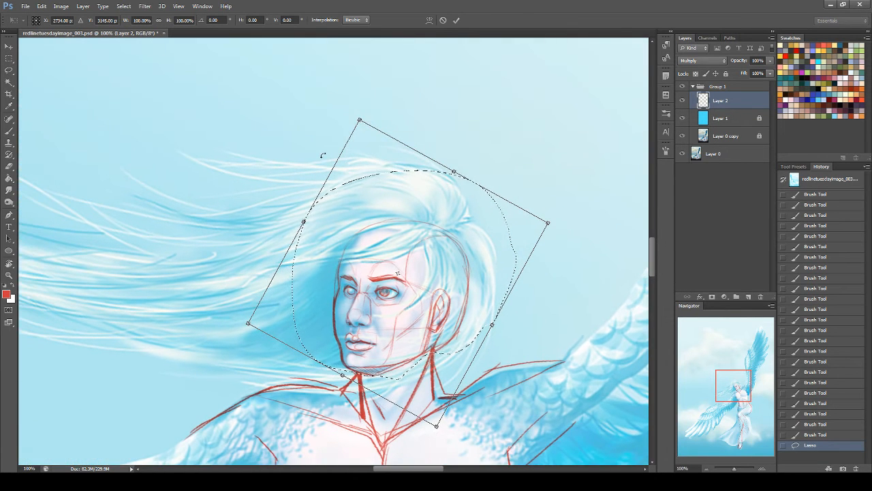
drag(359, 120, 353, 113)
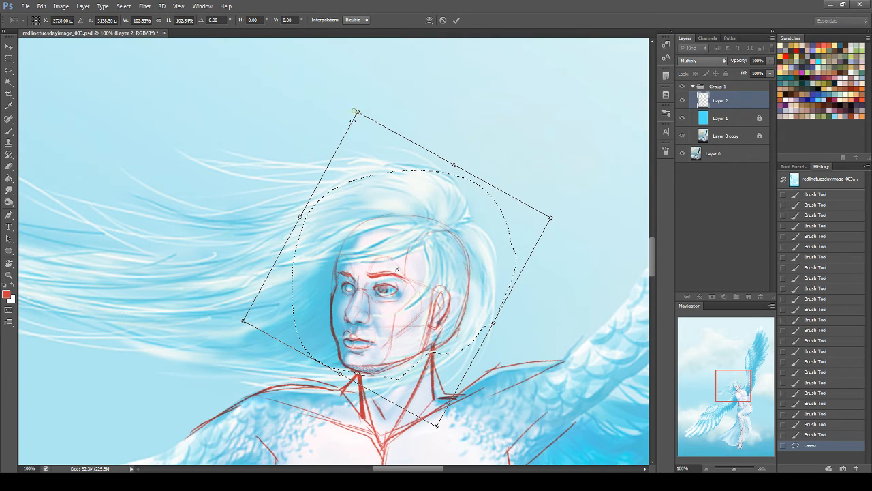
key(Return)
key(ctrl+d)
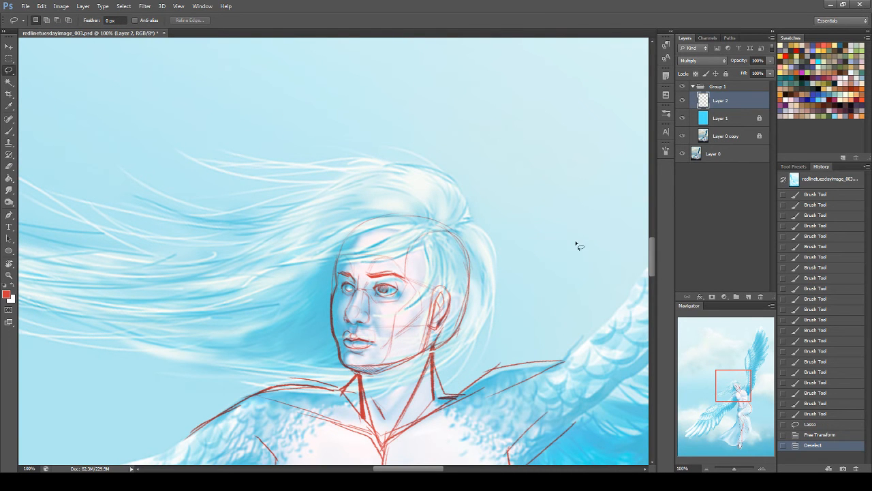
Step: Toggle the visibility of Group 1 to compare the enlarged head sketch with the original painting
click(9, 130)
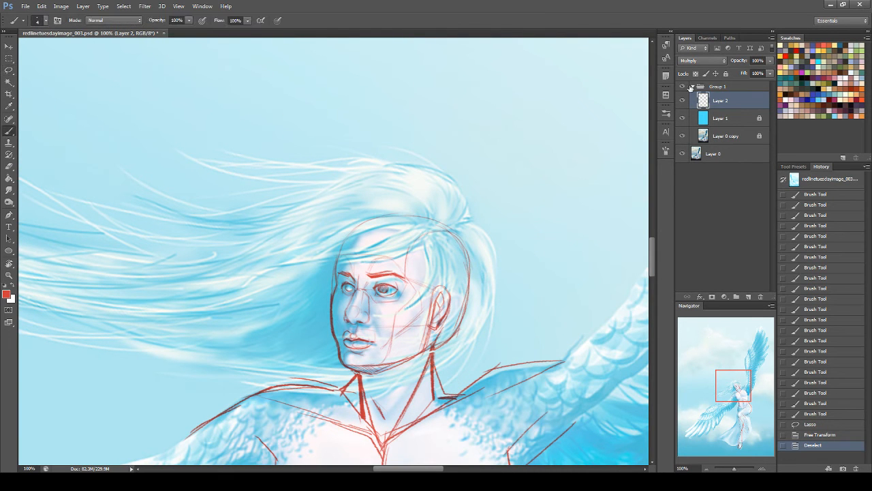
click(684, 87)
click(683, 86)
click(683, 86)
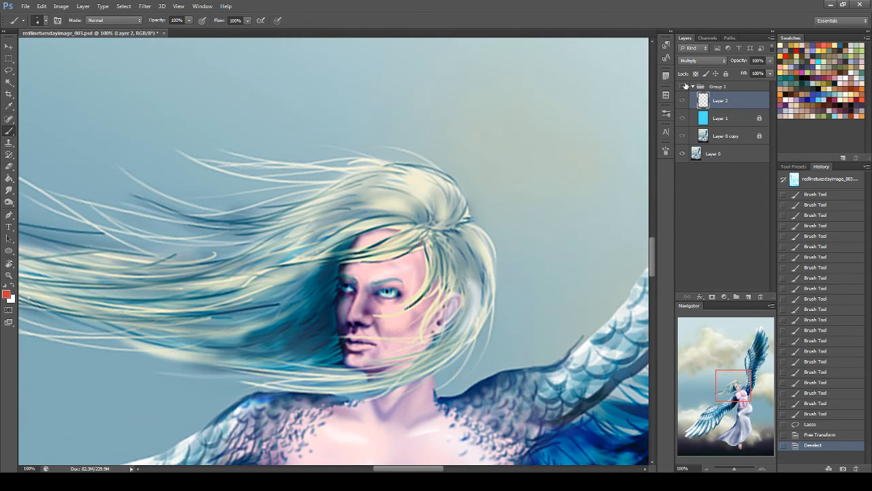
click(684, 86)
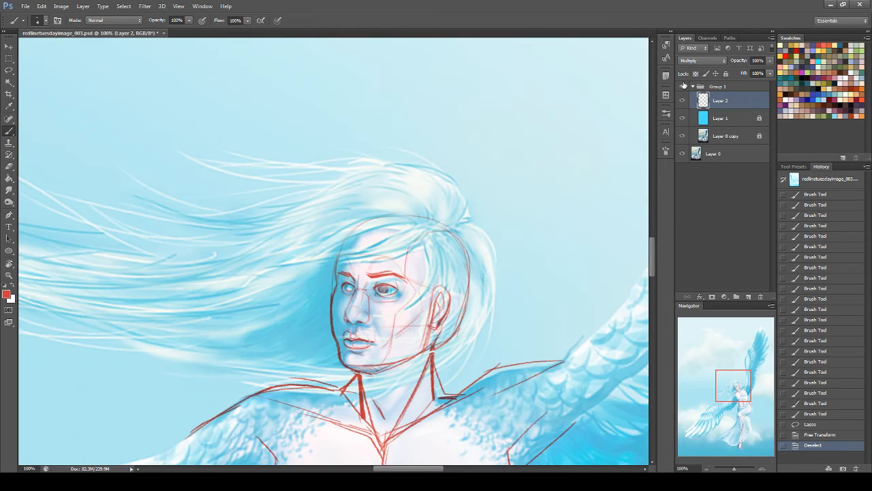
click(684, 86)
click(683, 87)
Step: Zoom to 200% on the face and draw a bold contour down the nose bridge and around its tip
drag(689, 467, 652, 462)
key(Return)
click(691, 468)
text(200)
key(Return)
drag(732, 384, 735, 389)
drag(325, 149, 306, 201)
key(ctrl+z)
mouse_move(325, 149)
mouse_down()
mouse_move(306, 200)
mouse_move(321, 166)
mouse_move(307, 199)
mouse_move(324, 215)
mouse_up()
drag(311, 204, 331, 222)
mouse_move(326, 191)
mouse_down()
mouse_move(315, 201)
mouse_move(329, 198)
mouse_up()
Step: Erase the heavy parts of the nose contour along the bridge and tip to leave thin lines
key(e)
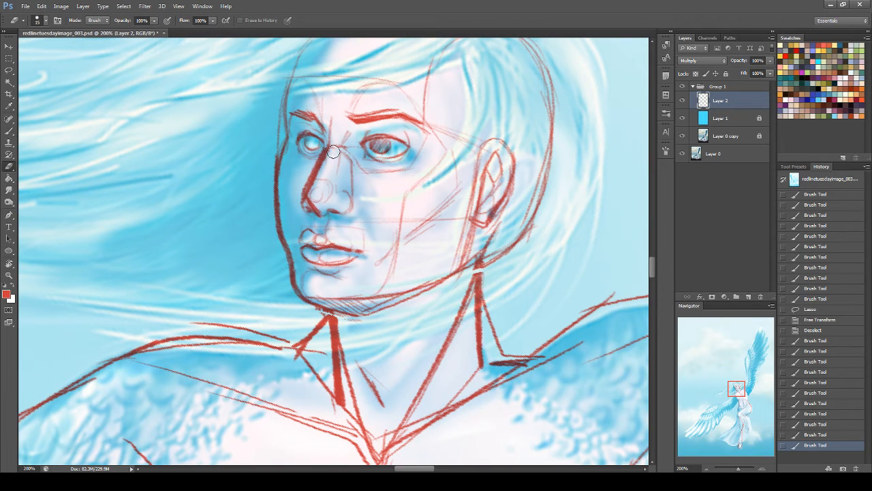
drag(324, 149, 312, 184)
mouse_move(311, 169)
mouse_down()
mouse_move(317, 191)
mouse_move(298, 193)
mouse_move(322, 210)
mouse_up()
mouse_move(311, 199)
mouse_down()
mouse_move(319, 208)
mouse_move(306, 215)
mouse_move(302, 205)
mouse_move(317, 221)
mouse_up()
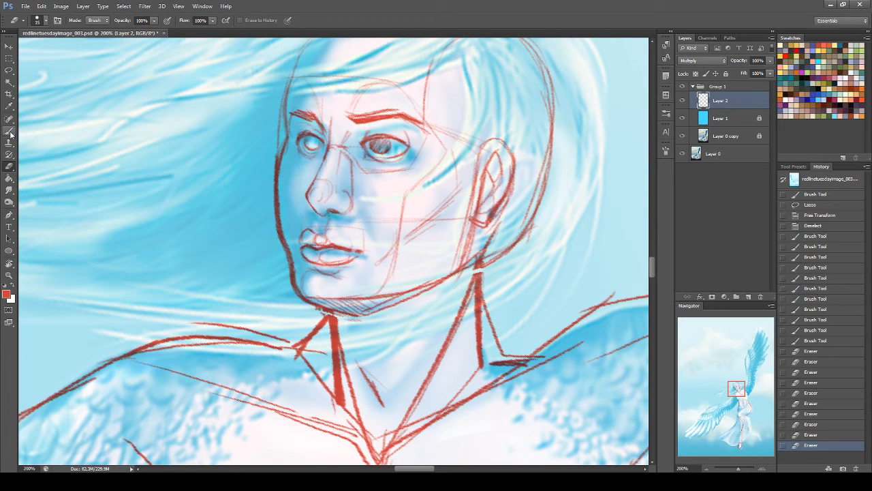
Step: Draw the underside of the nose and the near nostril wing, and clean up the lines with the Eraser
key(b)
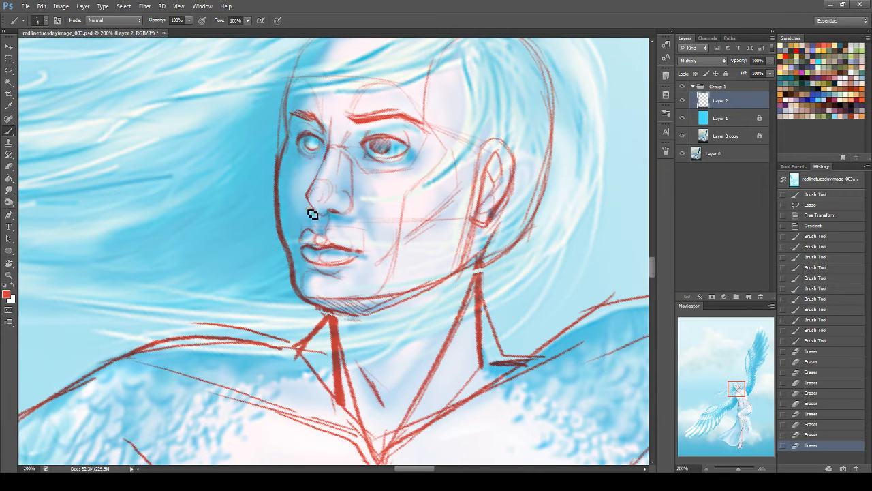
drag(328, 221, 334, 216)
drag(330, 218, 352, 216)
drag(354, 206, 347, 226)
key(e)
Step: Toggle the visibility of Group 1 to compare the redrawn nose with the painted face
click(683, 87)
click(684, 87)
click(684, 87)
click(686, 87)
click(682, 86)
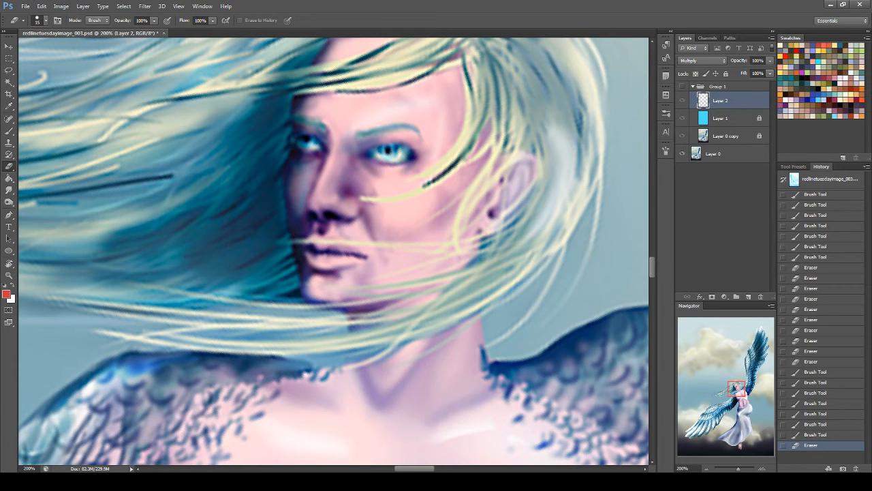
click(683, 86)
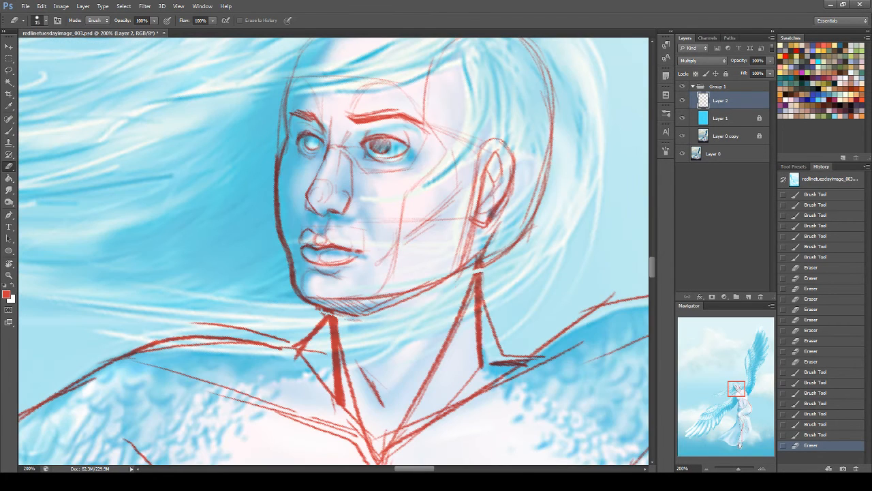
Step: Lasso the lower nose lines, scale them slightly smaller and deselect
click(9, 70)
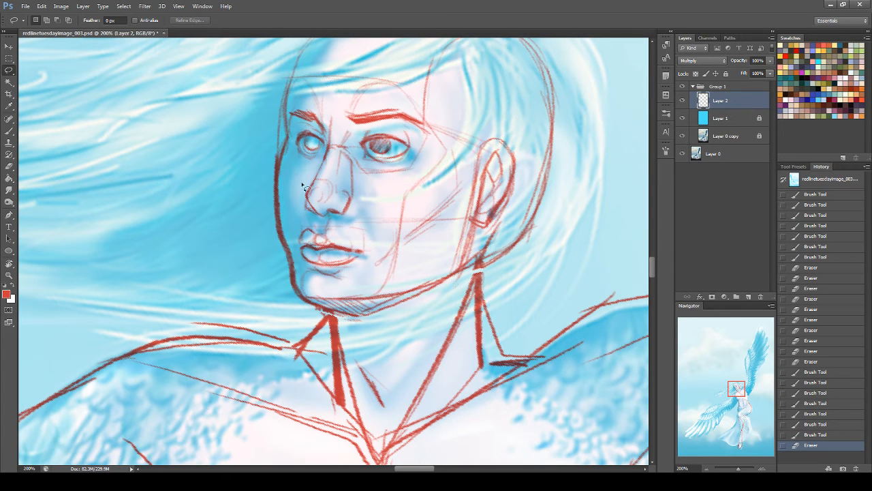
mouse_move(310, 199)
mouse_down()
mouse_move(358, 200)
mouse_move(349, 220)
mouse_move(308, 213)
mouse_up()
key(ctrl+t)
mouse_move(359, 223)
mouse_down()
mouse_move(343, 236)
mouse_move(352, 213)
mouse_up()
key(Return)
key(ctrl+d)
Step: Brush in the near eye's outer corner, darken the far eye's iris and lids, and add light strokes beneath both eyes
click(9, 131)
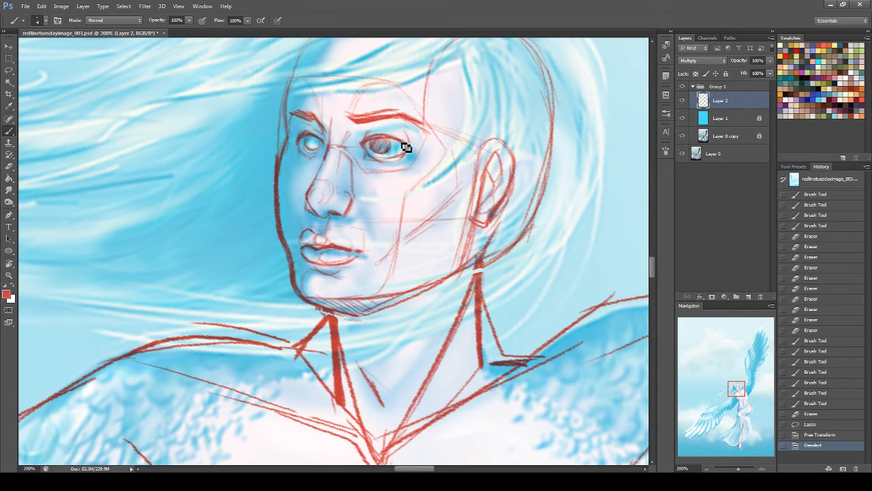
mouse_move(414, 151)
mouse_down()
mouse_move(409, 145)
mouse_move(417, 154)
mouse_up()
mouse_move(406, 144)
mouse_down()
mouse_move(419, 155)
mouse_move(409, 163)
mouse_move(418, 158)
mouse_move(410, 157)
mouse_up()
drag(300, 141, 324, 145)
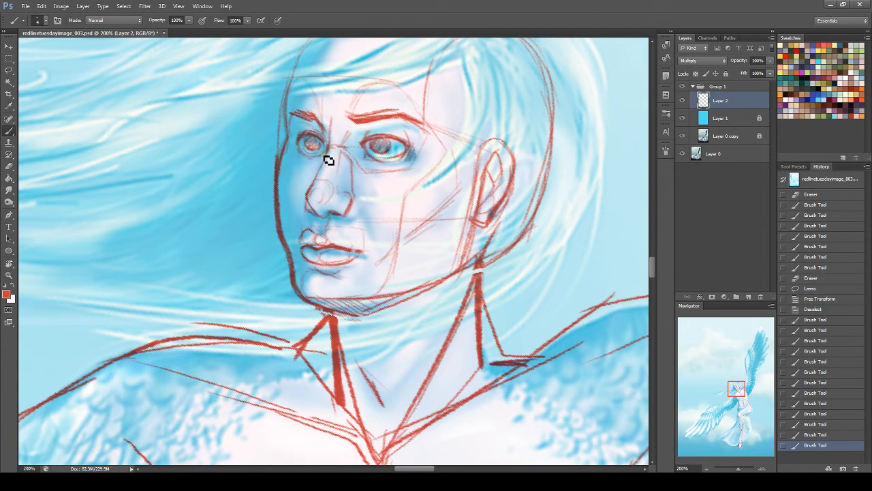
mouse_move(302, 166)
mouse_down()
mouse_move(403, 164)
mouse_move(368, 159)
mouse_move(415, 152)
mouse_move(406, 161)
mouse_move(369, 153)
mouse_move(367, 165)
mouse_move(399, 161)
mouse_up()
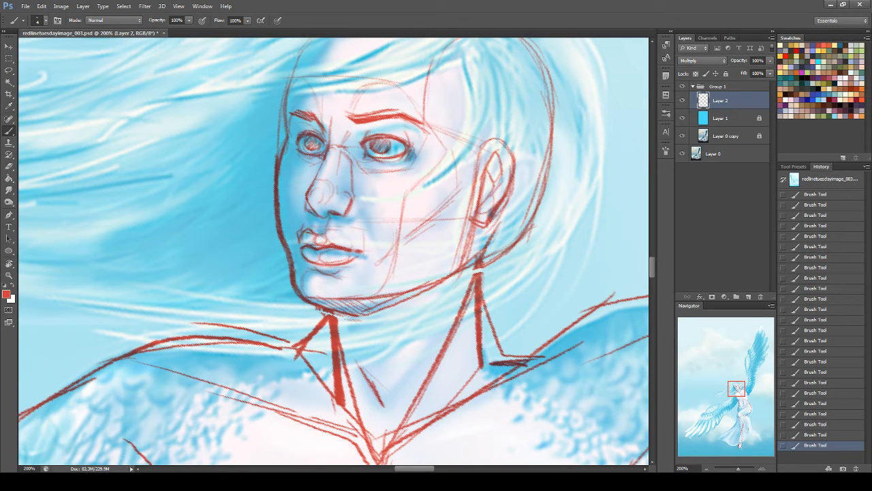
Step: Zoom to 100% and sketch the upper arm over the lower wing as a tapered cylinder from the shoulder to the elbow
click(679, 468)
text(100)
key(Return)
drag(725, 362, 727, 401)
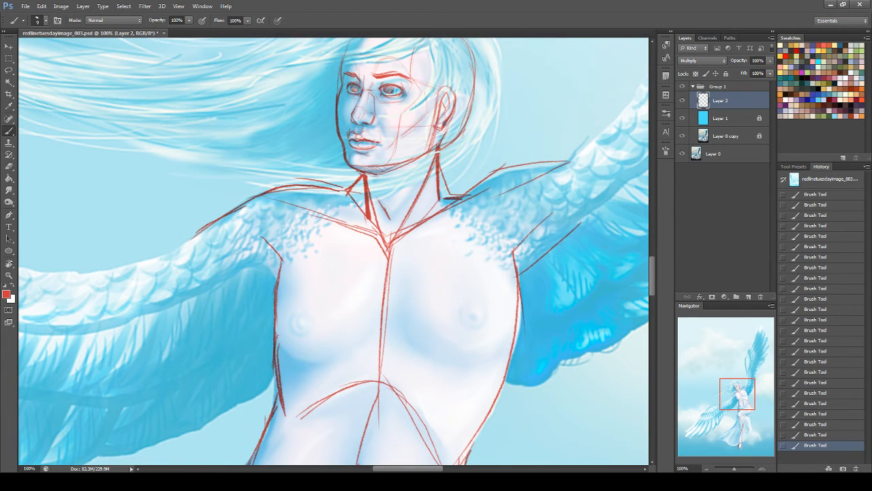
drag(758, 381, 730, 408)
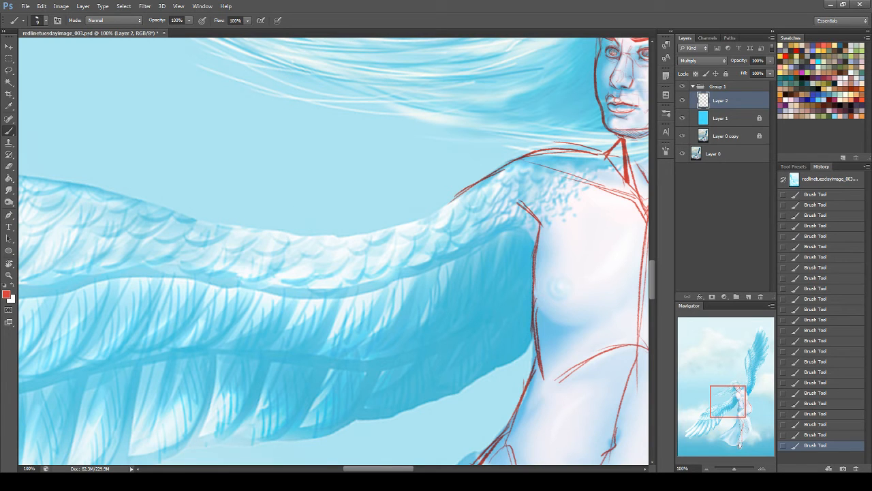
drag(458, 205, 535, 241)
mouse_move(455, 196)
mouse_down()
mouse_move(290, 251)
mouse_move(315, 281)
mouse_move(477, 238)
mouse_up()
key(ctrl+z)
key(ctrl+z)
mouse_move(289, 256)
mouse_down()
mouse_move(453, 203)
mouse_move(490, 185)
mouse_up()
drag(357, 226, 488, 186)
key(ctrl+z)
mouse_move(407, 216)
mouse_down()
mouse_move(468, 189)
mouse_move(302, 263)
mouse_move(534, 240)
mouse_up()
key(ctrl+z)
key(ctrl+z)
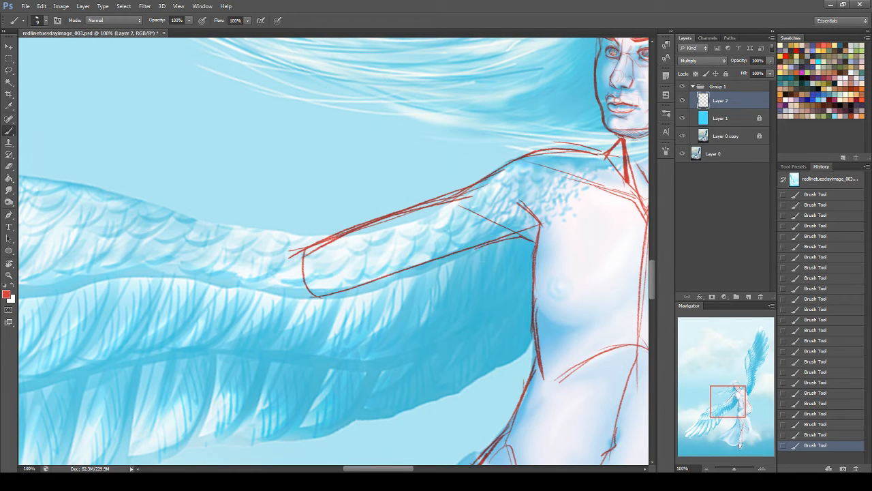
Step: Outline the forearm over the wing from the elbow to a rounded wrist, with upper and lower contours
drag(79, 185, 304, 239)
key(ctrl+z)
mouse_move(110, 190)
mouse_down()
mouse_move(259, 232)
mouse_move(313, 236)
mouse_up()
drag(736, 402, 726, 401)
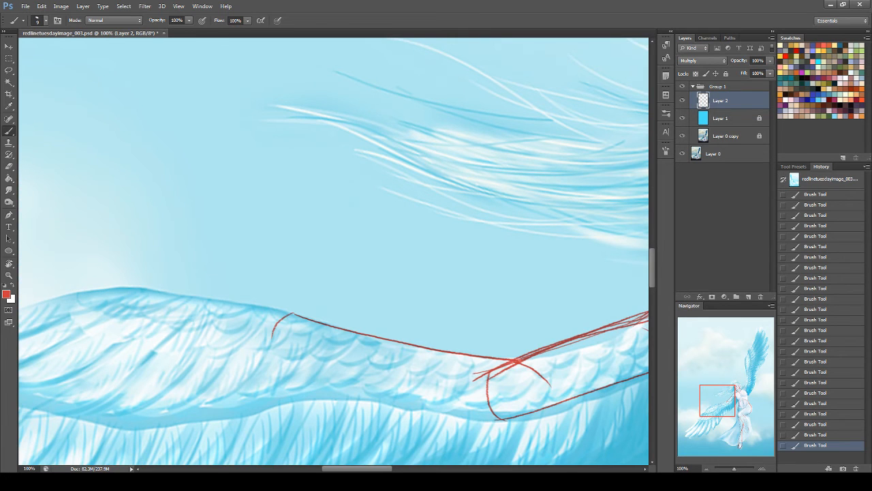
drag(406, 345, 501, 357)
mouse_move(293, 315)
mouse_down()
mouse_move(278, 348)
mouse_move(308, 326)
mouse_up()
drag(285, 354, 420, 404)
drag(281, 354, 450, 416)
drag(402, 399, 496, 425)
Step: Redraw the underside of the upper arm slightly lower, from the elbow to the armpit
drag(732, 393, 741, 399)
drag(394, 292, 558, 229)
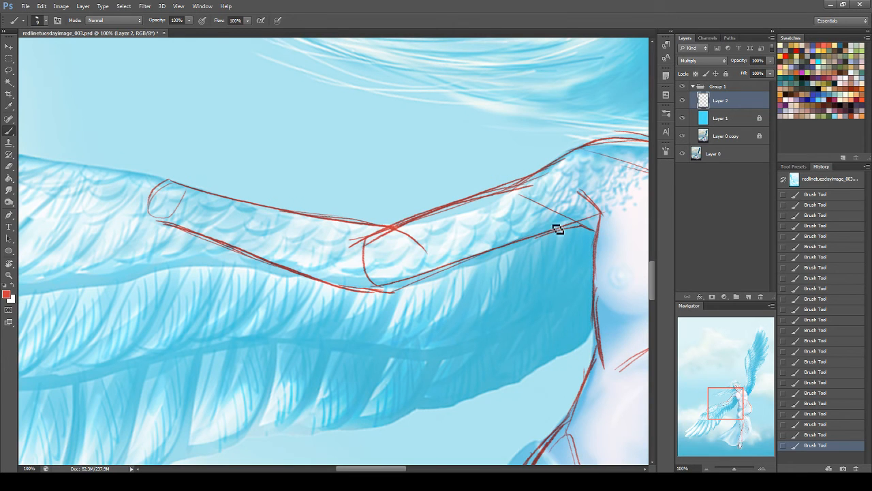
mouse_move(374, 296)
mouse_down()
mouse_move(408, 295)
mouse_move(567, 221)
mouse_up()
key(ctrl+z)
drag(395, 296, 564, 233)
drag(447, 275, 565, 228)
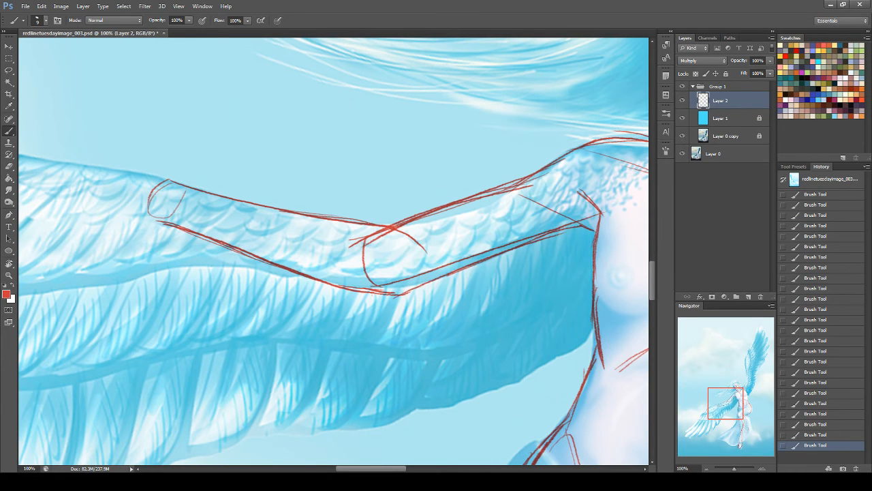
drag(730, 396, 703, 389)
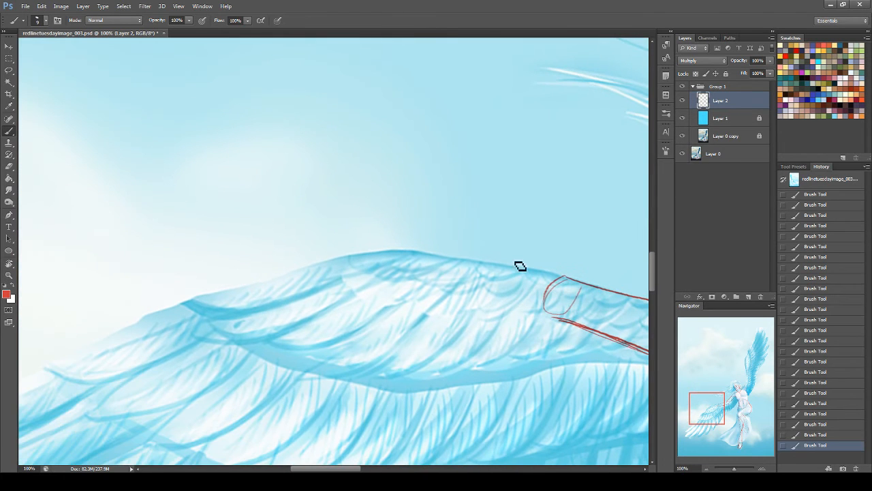
Step: Sketch the leading contour of the lower wing's outer segment from the wrist down toward the feather tips
drag(563, 277, 428, 292)
key(ctrl+z)
mouse_move(560, 280)
mouse_down()
mouse_move(387, 285)
mouse_move(214, 358)
mouse_move(370, 294)
mouse_move(541, 288)
mouse_move(546, 280)
mouse_up()
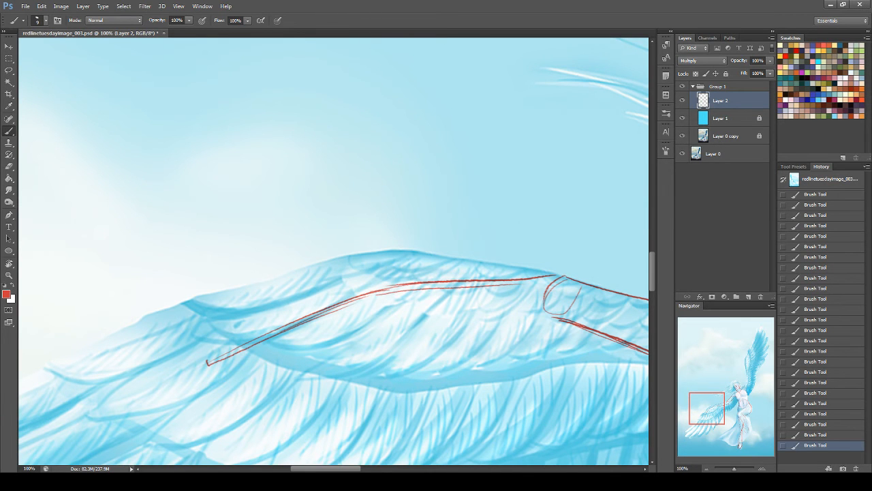
Step: Draw a tighter rib-cage contour on the torso side beneath the raised wing, from the armpit to the lower ribs
drag(717, 394, 742, 391)
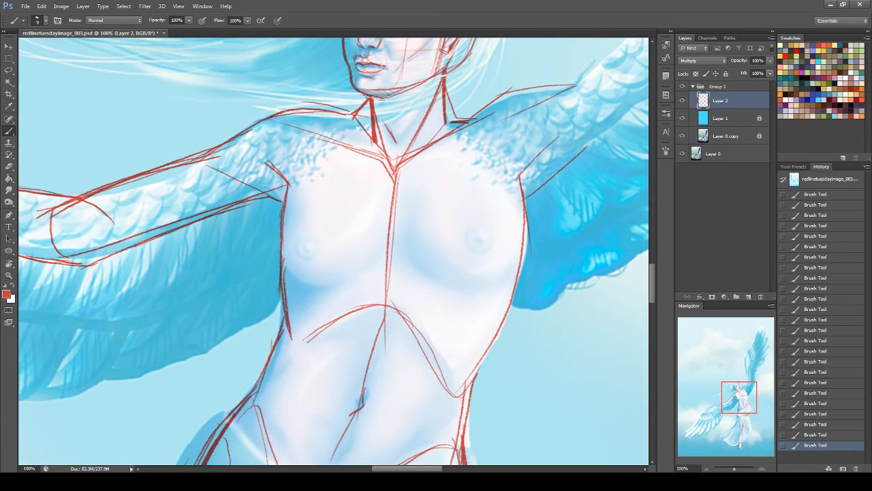
drag(527, 196, 506, 348)
key(ctrl+z)
drag(527, 195, 499, 349)
key(ctrl+z)
drag(529, 199, 496, 334)
drag(522, 212, 480, 380)
key(ctrl+z)
Step: Thin the heavy rib-cage contour beneath the raised wing with the Eraser
key(e)
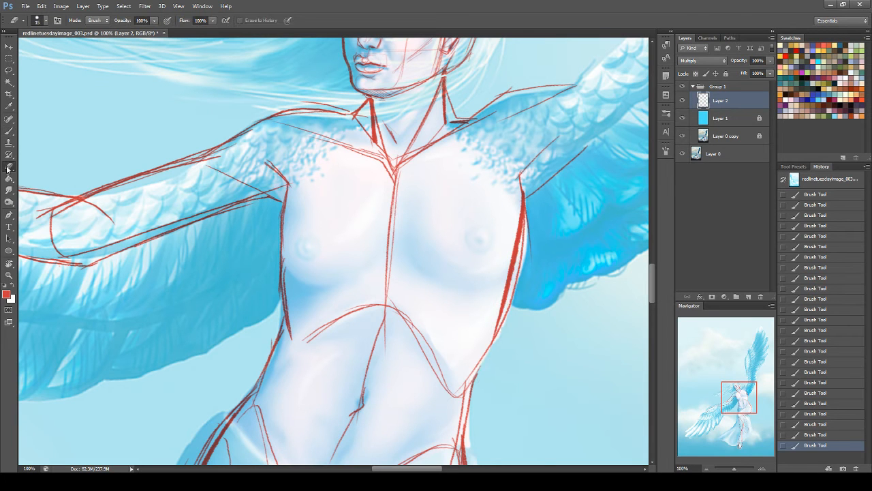
drag(524, 239, 510, 303)
drag(531, 199, 501, 344)
drag(515, 255, 504, 335)
Step: Redraw the torso side beneath the raised wing with the Brush, from the armpit in to the waist
click(9, 130)
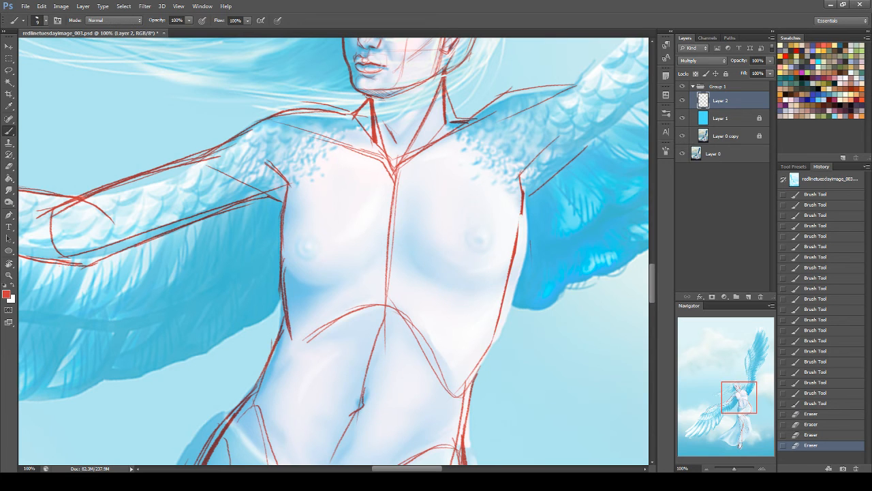
drag(522, 192, 492, 330)
key(ctrl+z)
mouse_move(523, 186)
mouse_down()
mouse_move(500, 318)
mouse_move(516, 238)
mouse_up()
drag(501, 320, 479, 362)
key(ctrl+z)
drag(522, 213, 467, 382)
drag(521, 233, 478, 365)
drag(511, 271, 468, 378)
mouse_move(498, 318)
mouse_down()
mouse_move(469, 379)
mouse_move(478, 367)
mouse_up()
Step: Curve the opposite torso contour, below the lowered wing, inward from the ribs to the waist
drag(728, 402, 726, 405)
mouse_move(328, 224)
mouse_down()
mouse_move(334, 270)
mouse_move(325, 274)
mouse_up()
key(ctrl+z)
mouse_move(328, 228)
mouse_down()
mouse_move(321, 297)
mouse_move(311, 305)
mouse_up()
key(ctrl+z)
drag(328, 233, 318, 292)
drag(327, 237, 309, 304)
drag(329, 265, 307, 315)
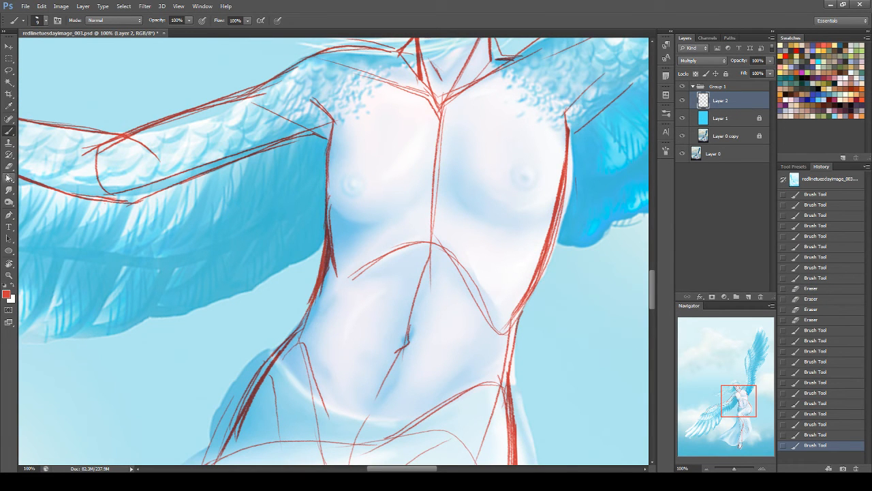
Step: Erase the stray inner strokes along the ribs and waist on the lowered wing's side
click(10, 166)
click(306, 308)
drag(332, 137, 339, 265)
key(ctrl+z)
drag(332, 233, 331, 286)
mouse_move(332, 262)
mouse_down()
mouse_move(316, 315)
mouse_move(328, 279)
mouse_up()
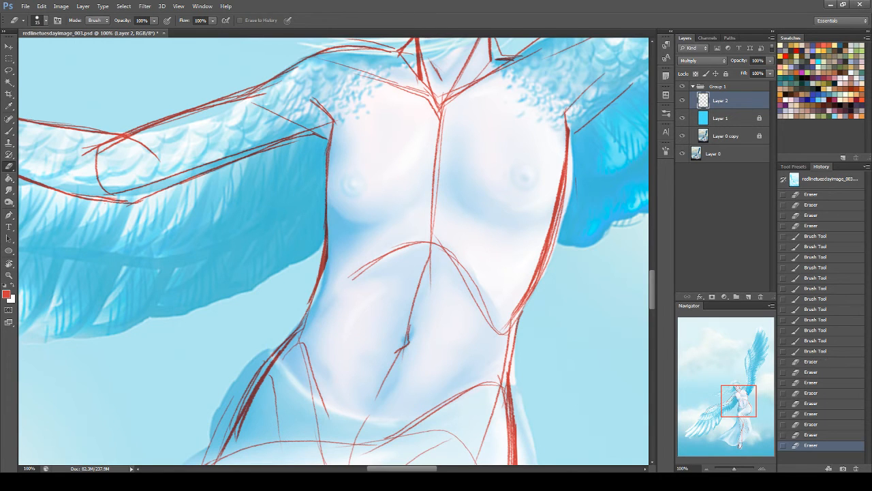
Step: Brush the waist contour down into the hip and close the rib-cage arch on the lowered wing's side
click(8, 131)
mouse_move(328, 263)
mouse_down()
mouse_move(352, 278)
mouse_move(298, 342)
mouse_move(306, 333)
mouse_up()
key(ctrl+z)
mouse_move(315, 290)
mouse_down()
mouse_move(301, 344)
mouse_move(322, 394)
mouse_up()
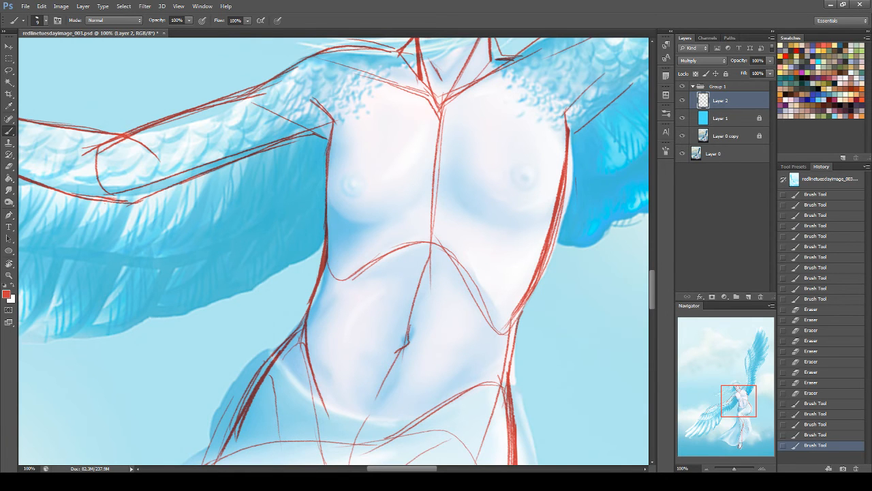
Step: Draw the elbow plane of the lowered arm and darken the upper arm's underside up to the armpit
drag(745, 395, 738, 388)
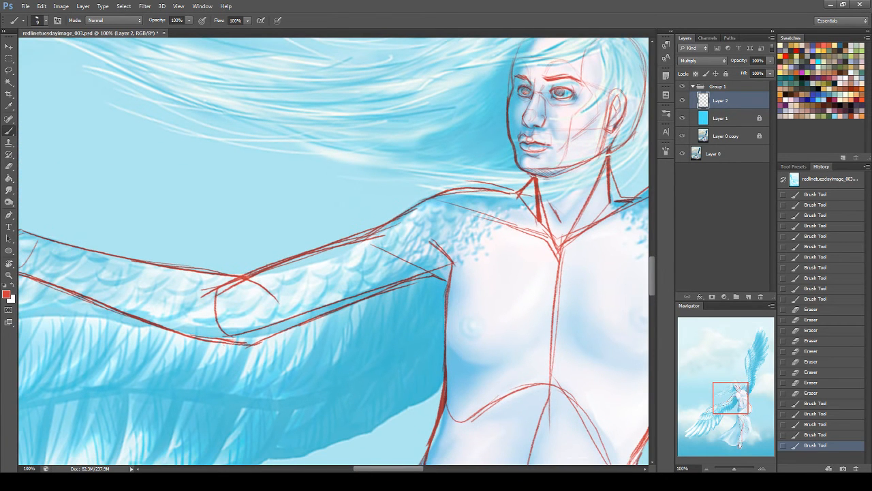
mouse_move(237, 278)
mouse_down()
mouse_move(268, 281)
mouse_move(241, 341)
mouse_up()
mouse_move(271, 295)
mouse_down()
mouse_move(239, 338)
mouse_move(391, 289)
mouse_up()
mouse_move(281, 333)
mouse_down()
mouse_move(448, 264)
mouse_move(401, 288)
mouse_move(447, 280)
mouse_up()
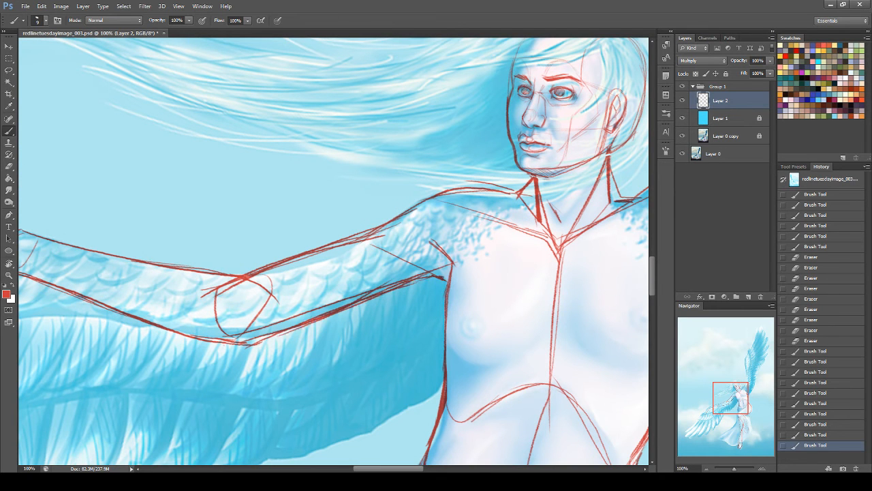
Step: Define the lowered arm's shoulder break to the armpit and strengthen the upper arm's top contour
mouse_move(380, 242)
mouse_down()
mouse_move(444, 195)
mouse_move(400, 224)
mouse_move(436, 250)
mouse_up()
drag(400, 226, 456, 259)
drag(409, 225, 250, 275)
drag(329, 250, 409, 221)
mouse_move(420, 280)
mouse_down()
mouse_move(454, 278)
mouse_move(447, 285)
mouse_up()
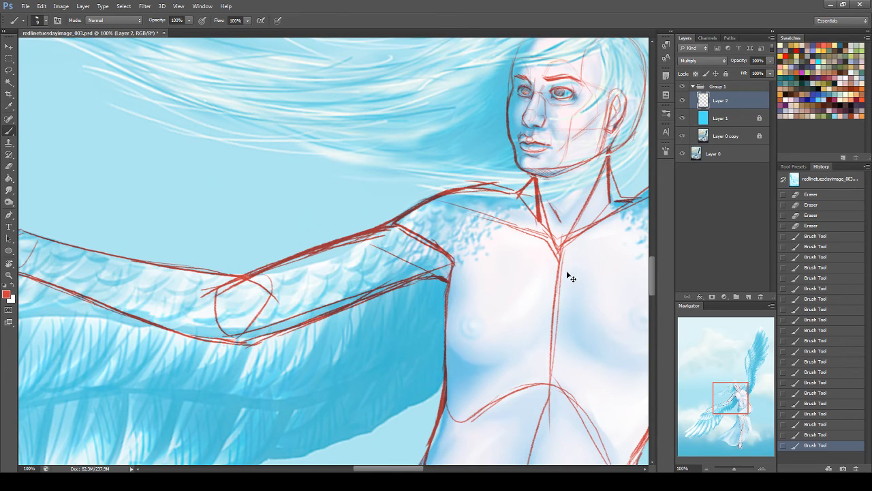
Step: Strengthen the raised arm's shoulder contour, extend its underside from the armpit, and mark the armpit crease
mouse_move(734, 392)
mouse_down()
mouse_move(725, 394)
mouse_move(749, 375)
mouse_move(750, 351)
mouse_move(744, 379)
mouse_up()
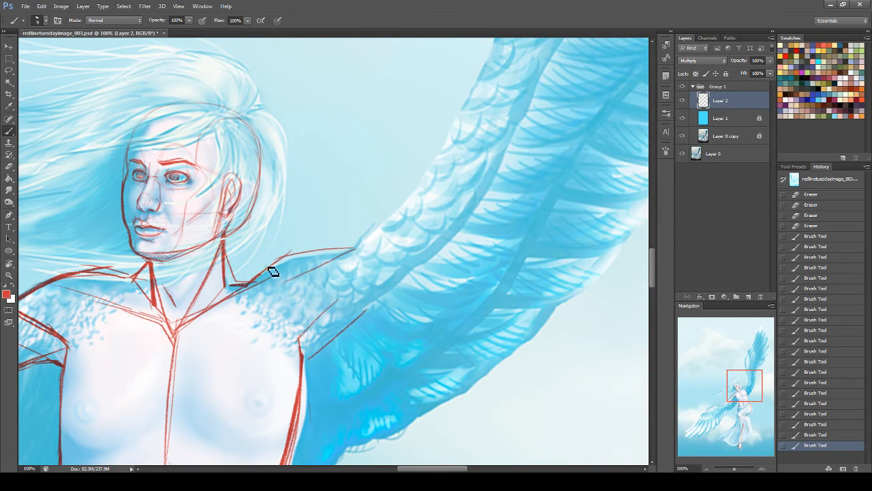
drag(317, 259, 329, 260)
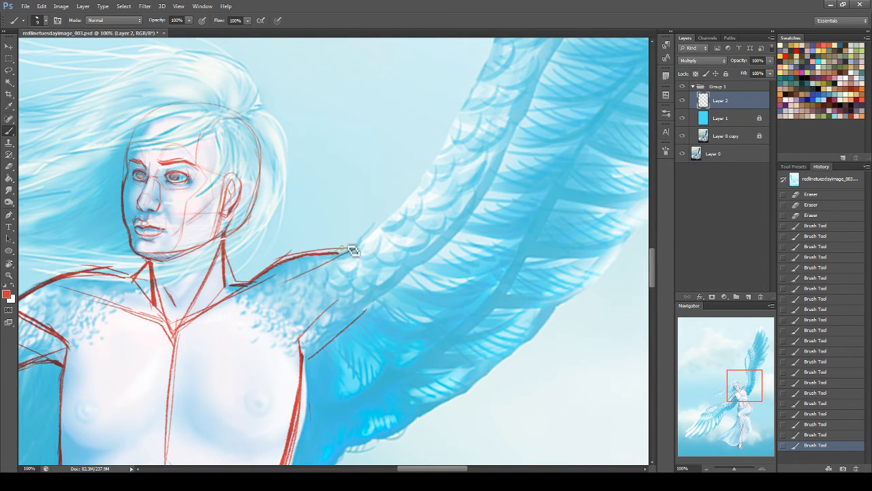
drag(306, 357, 404, 270)
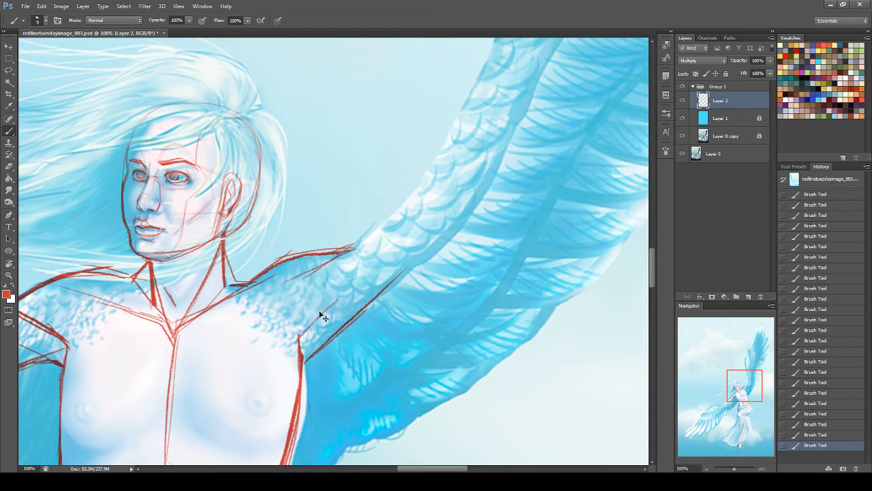
mouse_move(299, 341)
mouse_down()
mouse_move(344, 251)
mouse_move(291, 343)
mouse_up()
Step: Outline the raised upper arm over the wing as a tapered cylinder from the shoulder to a rounded elbow
mouse_move(362, 243)
mouse_down()
mouse_move(451, 153)
mouse_move(485, 146)
mouse_move(472, 211)
mouse_move(356, 326)
mouse_up()
key(ctrl+z)
mouse_move(344, 257)
mouse_down()
mouse_move(436, 152)
mouse_move(347, 257)
mouse_up()
key(ctrl+z)
drag(474, 130, 355, 252)
key(ctrl+z)
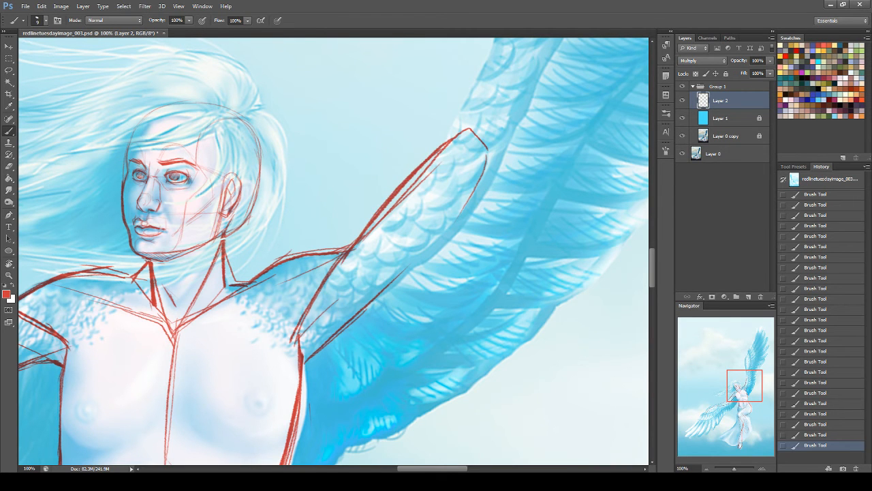
mouse_move(477, 131)
mouse_down()
mouse_move(485, 185)
mouse_move(443, 240)
mouse_move(355, 314)
mouse_move(301, 383)
mouse_up()
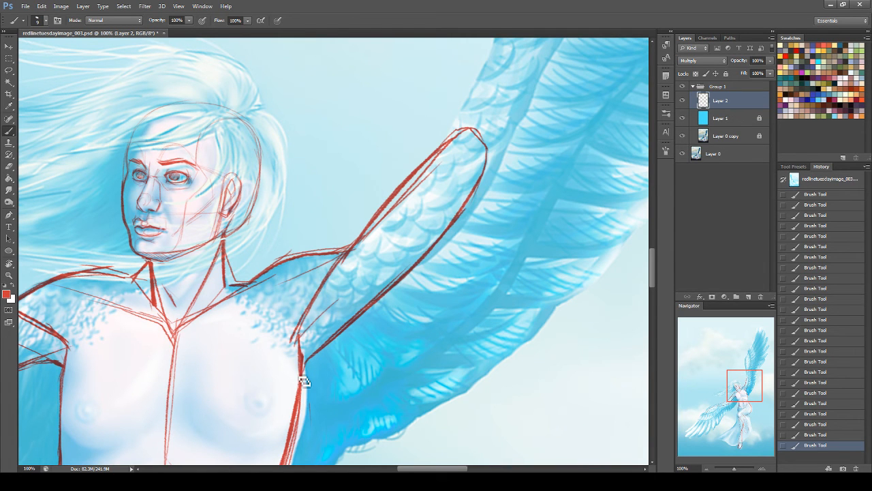
Step: Sketch the raised forearm over the wing as a narrowing cylinder from the elbow to a rounded wrist
drag(754, 384, 756, 372)
drag(314, 360, 417, 151)
key(ctrl+z)
mouse_move(346, 284)
mouse_down()
mouse_move(395, 179)
mouse_move(430, 170)
mouse_move(397, 328)
mouse_move(371, 368)
mouse_up()
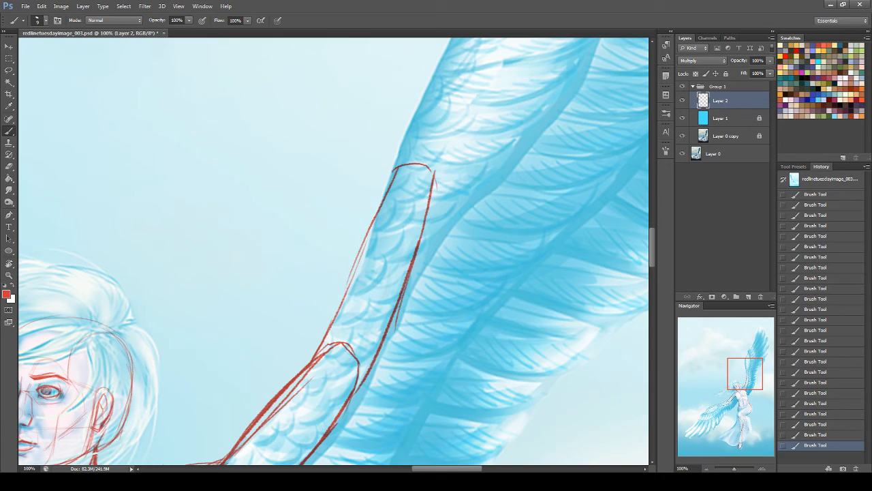
Step: Undo the last forearm strokes and redraw its feather-side contour from the wrist past the elbow into the upper arm
key(ctrl+z)
key(ctrl+z)
key(ctrl+z)
drag(441, 180, 363, 396)
key(ctrl+z)
drag(391, 321, 350, 428)
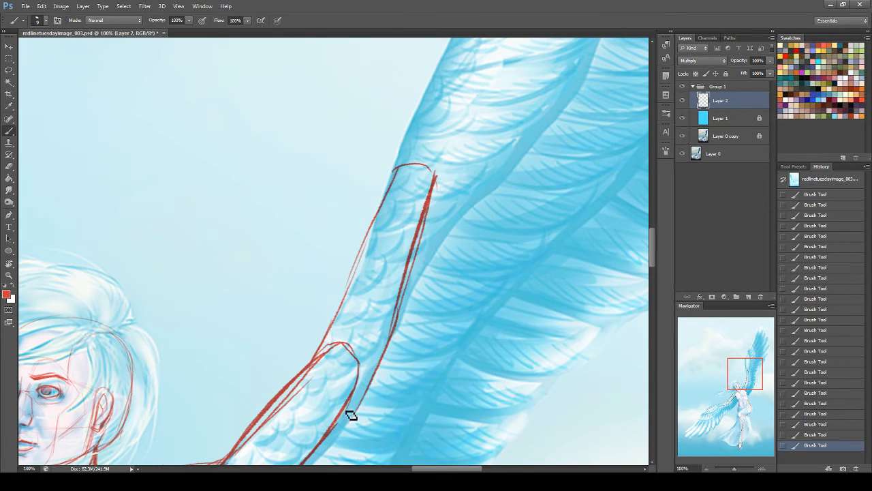
drag(374, 371, 301, 462)
Step: Strengthen the raised forearm's outer contour from the wrist down to the elbow
drag(390, 190, 347, 286)
key(ctrl+z)
drag(393, 169, 359, 260)
drag(370, 218, 314, 356)
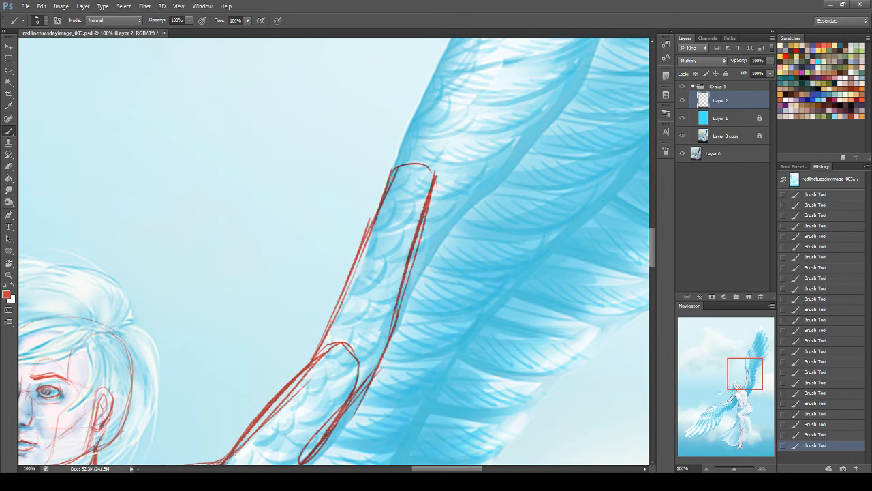
Step: Compare the red-line head and shoulders with the original painting by hiding and showing Group 1
drag(753, 389, 747, 409)
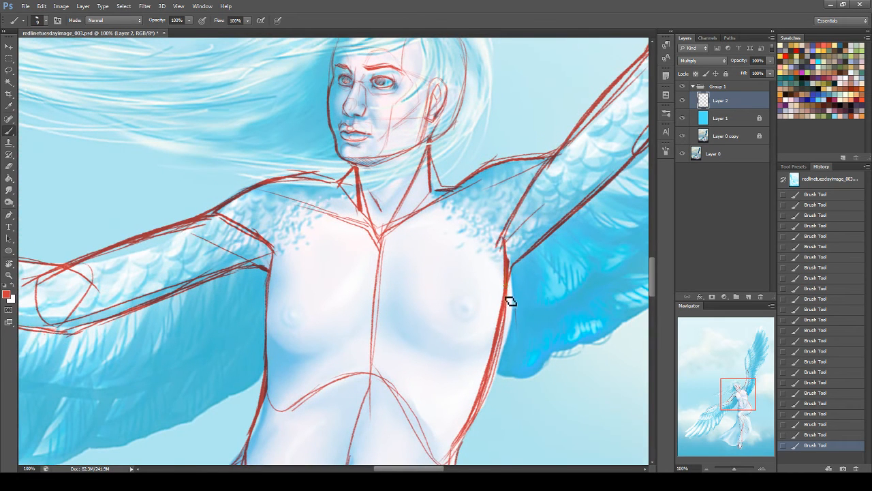
mouse_move(739, 390)
mouse_down()
mouse_move(741, 403)
mouse_move(729, 387)
mouse_move(715, 400)
mouse_move(742, 407)
mouse_move(738, 377)
mouse_up()
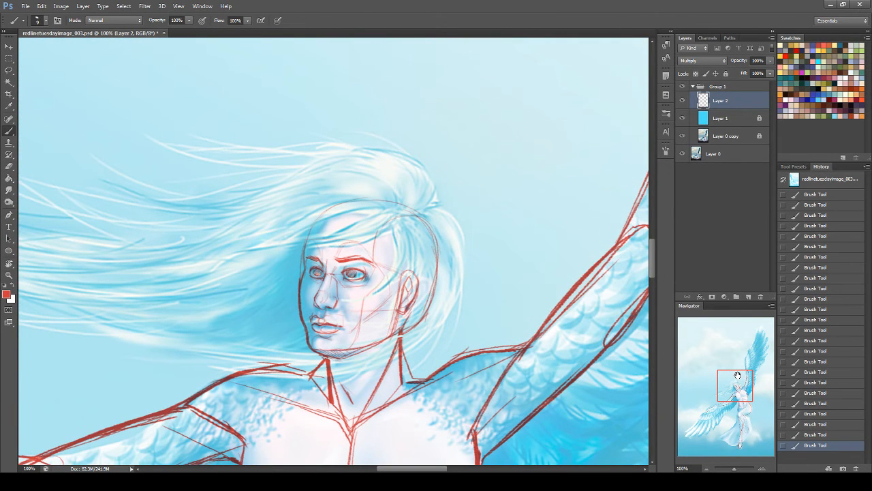
click(683, 87)
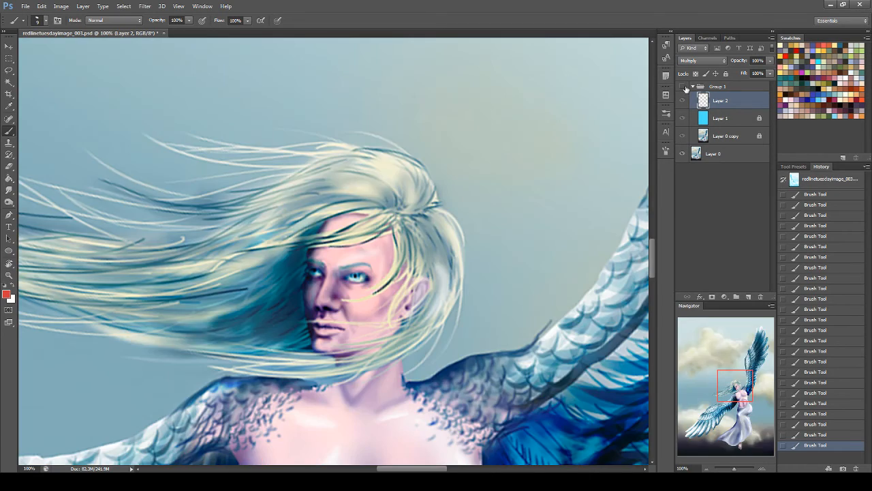
click(684, 86)
click(683, 86)
click(682, 86)
click(681, 86)
click(680, 86)
click(679, 87)
click(680, 86)
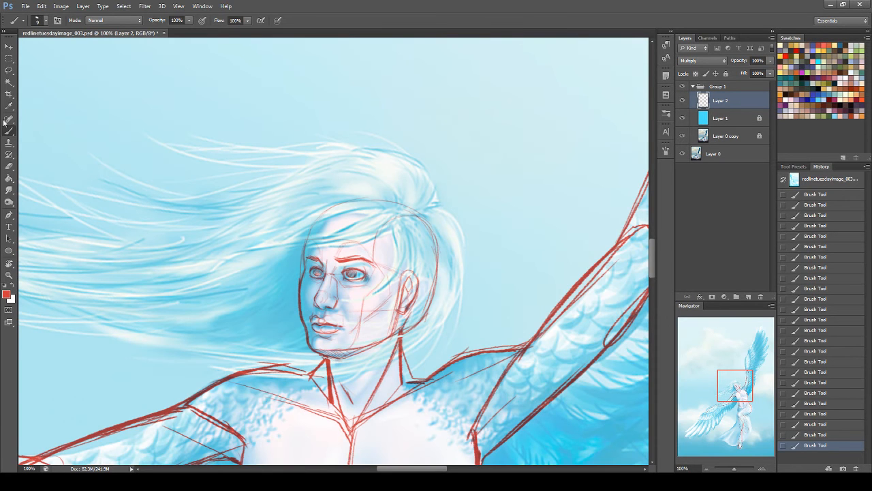
Step: Lasso the far-side face contour from forehead to chin, nudge it slightly inward toward the face, and deselect
click(9, 71)
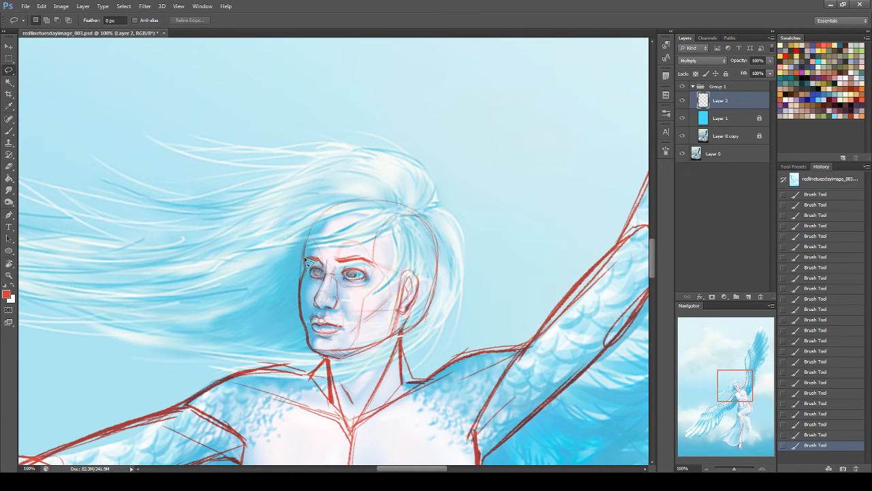
drag(286, 245, 298, 332)
drag(315, 270, 314, 273)
drag(303, 351, 312, 304)
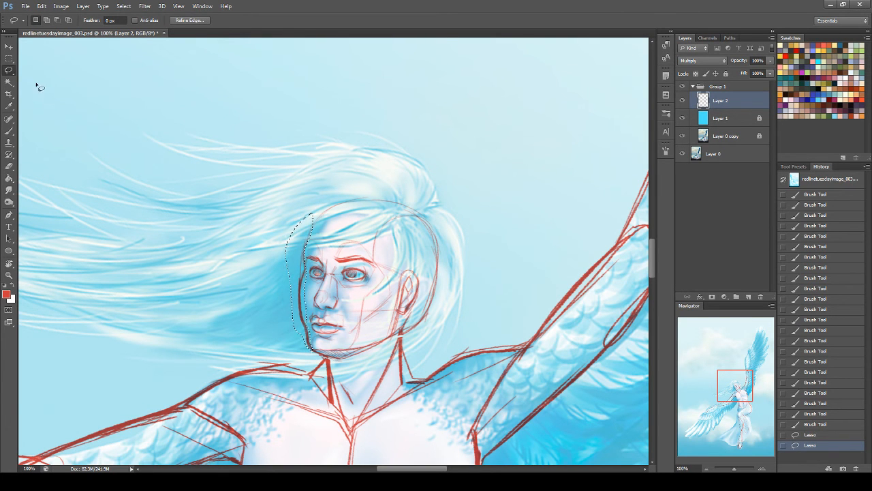
click(9, 46)
key(Right)
key(Right)
key(Right)
key(Right)
key(Right)
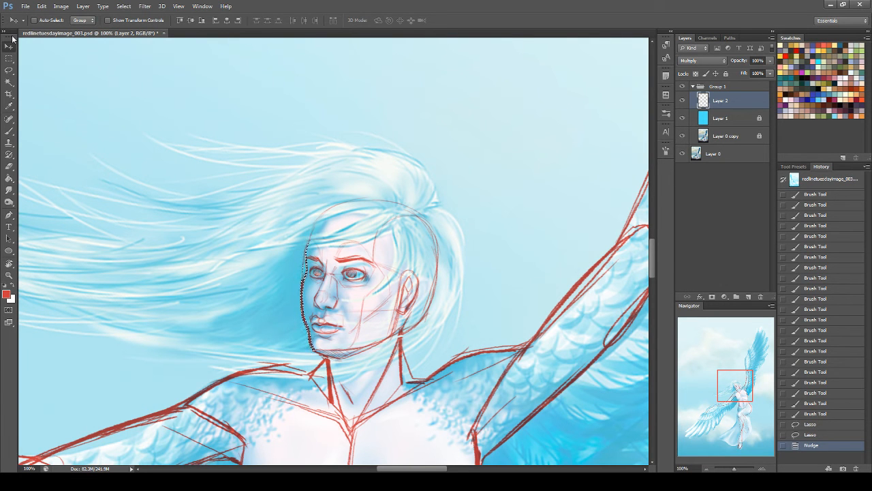
key(ctrl+d)
Step: Check the nudged face contour against the original by repeatedly hiding and showing Group 1
click(683, 86)
click(683, 86)
click(685, 89)
click(685, 89)
click(684, 89)
click(684, 89)
click(684, 88)
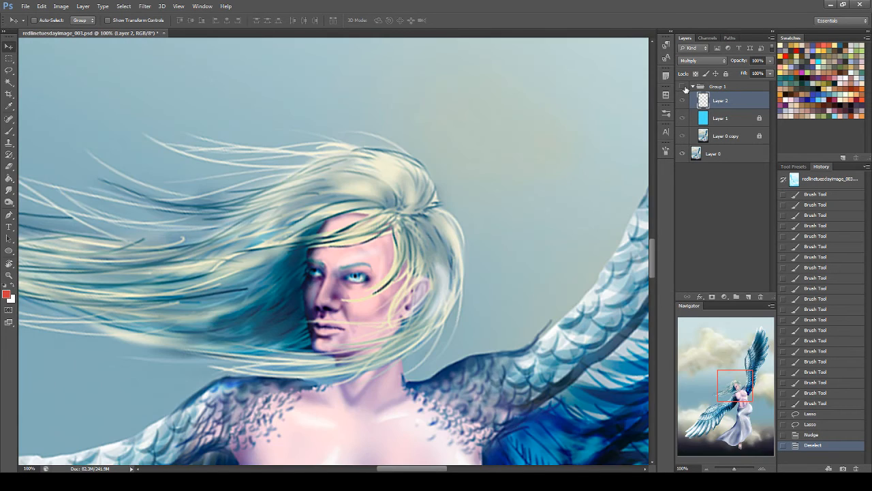
click(684, 88)
click(684, 88)
click(684, 89)
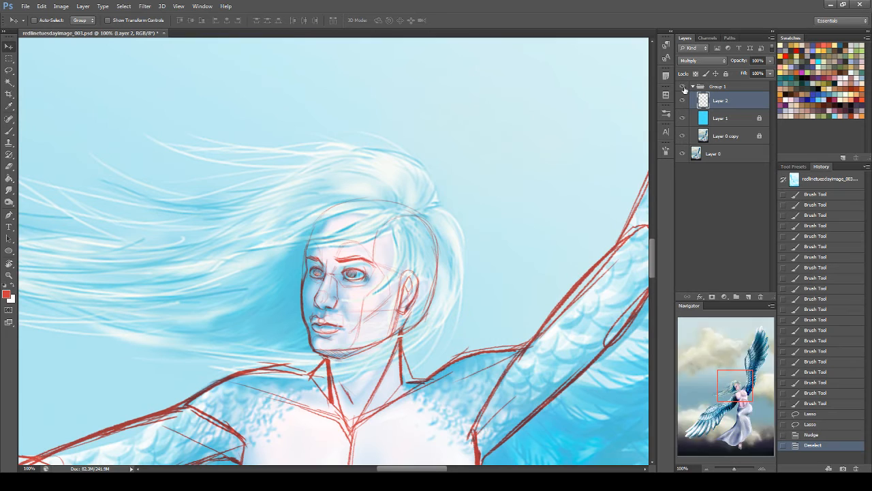
Step: Thin the far-side face contour with the Eraser and redraw it with the Brush beside the mouth
click(9, 166)
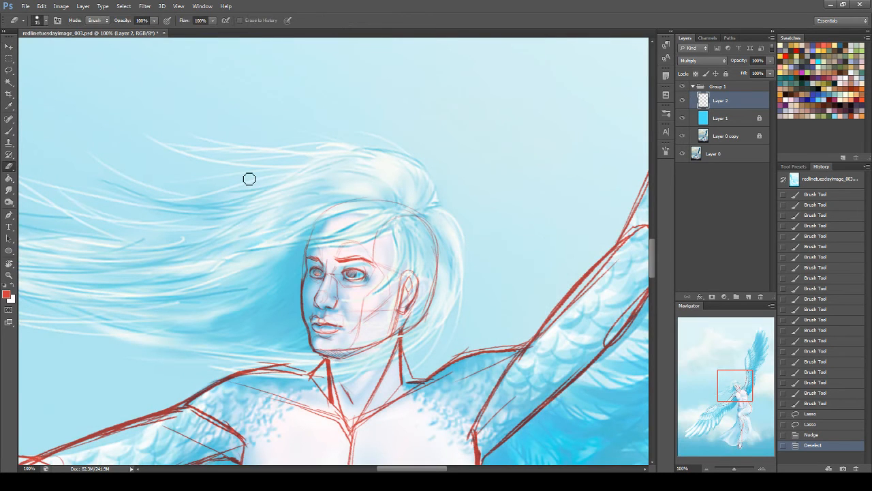
mouse_move(301, 293)
mouse_down()
mouse_move(305, 271)
mouse_move(311, 351)
mouse_move(311, 318)
mouse_up()
key(b)
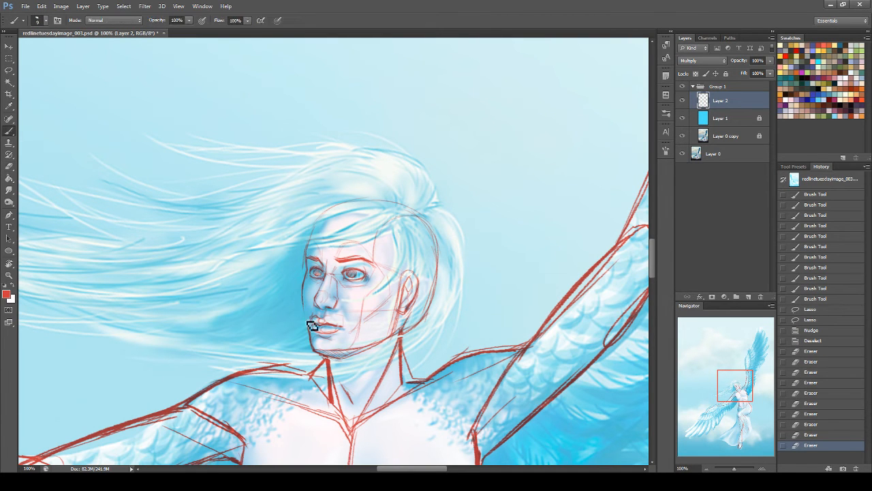
mouse_move(310, 315)
mouse_down()
mouse_move(311, 340)
mouse_move(310, 333)
mouse_up()
key(ctrl+z)
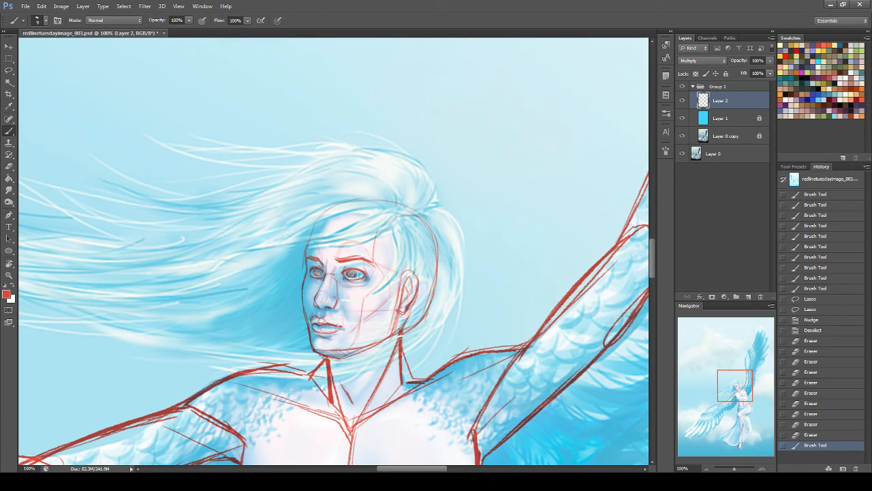
drag(308, 315, 312, 335)
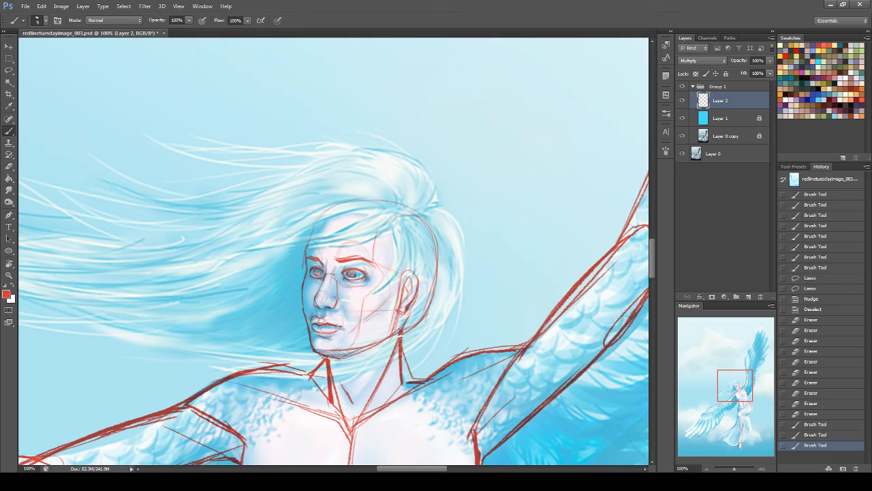
Step: Compare the refined far cheek with the original face by hiding and showing Group 1, leaving the group shown
click(684, 87)
click(683, 86)
click(684, 87)
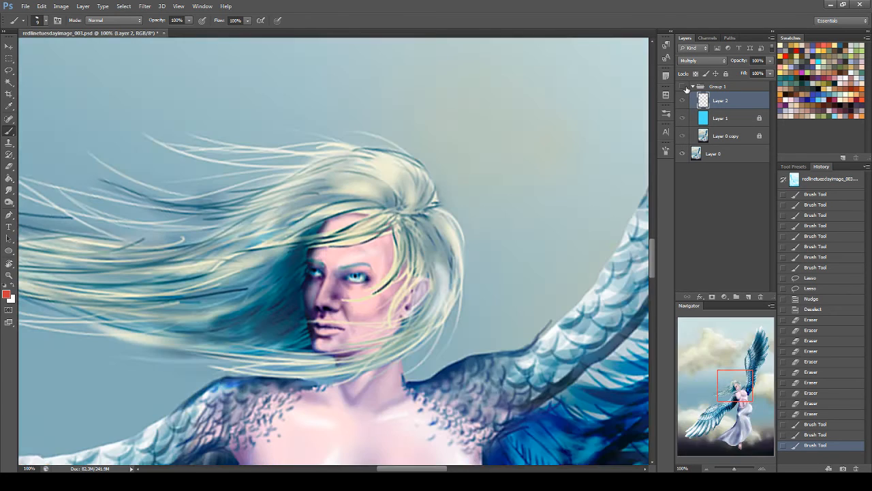
click(684, 87)
click(683, 86)
click(690, 89)
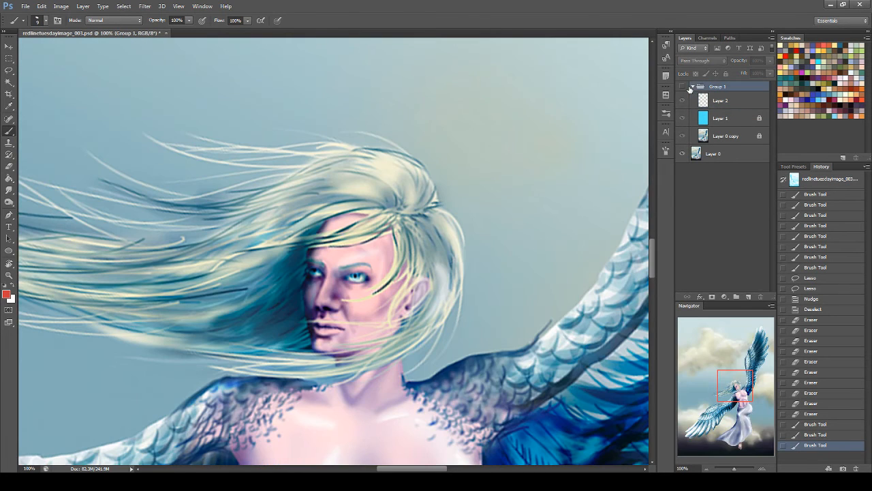
click(689, 87)
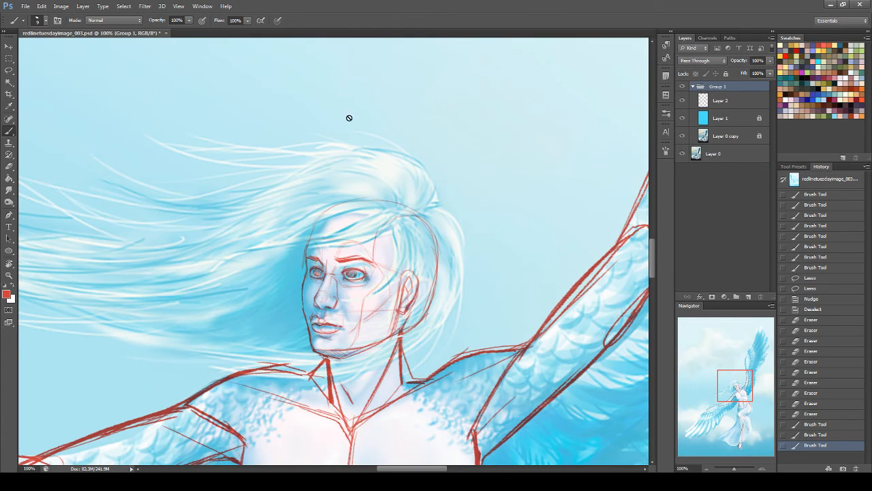
Step: Select Layer 2 and darken the cheek plane line from the cheekbone down to the jaw
click(695, 102)
drag(380, 285, 368, 300)
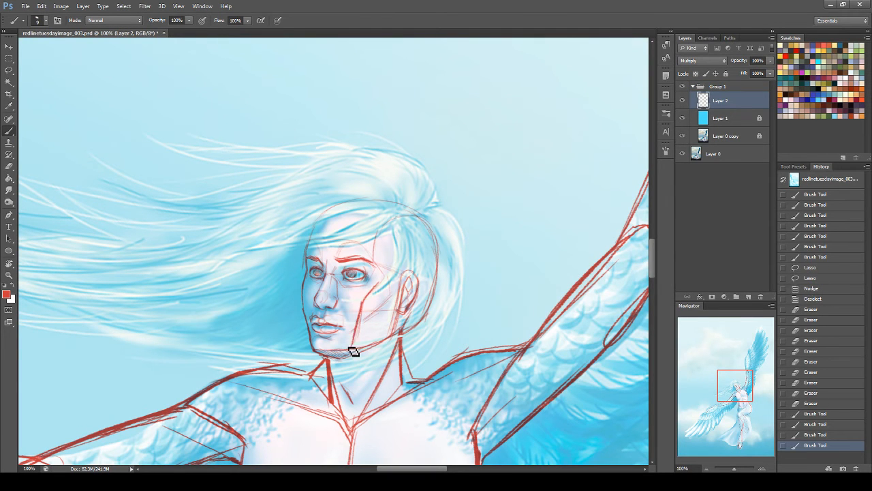
Step: Darken the jawline from the ear down to the chin with the Brush and clean its edge below the ear with the Eraser
mouse_move(359, 332)
mouse_down()
mouse_move(343, 348)
mouse_move(360, 327)
mouse_move(360, 339)
mouse_up()
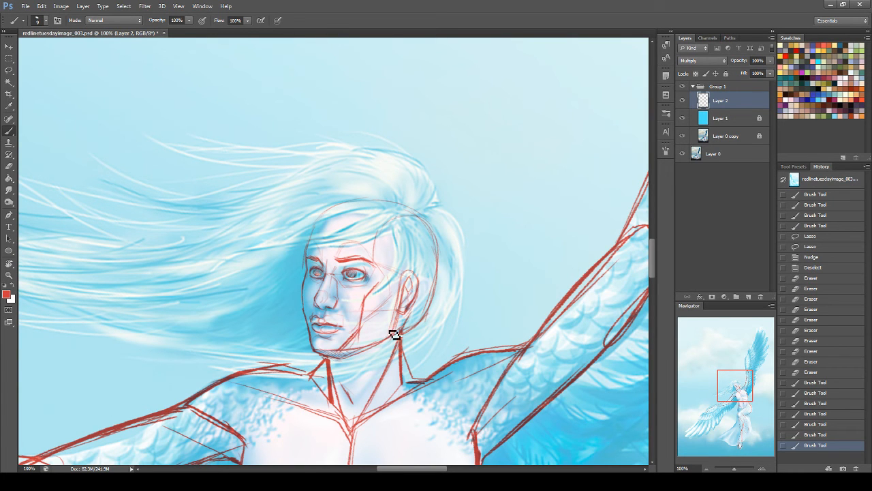
mouse_move(405, 282)
mouse_down()
mouse_move(380, 350)
mouse_move(346, 354)
mouse_up()
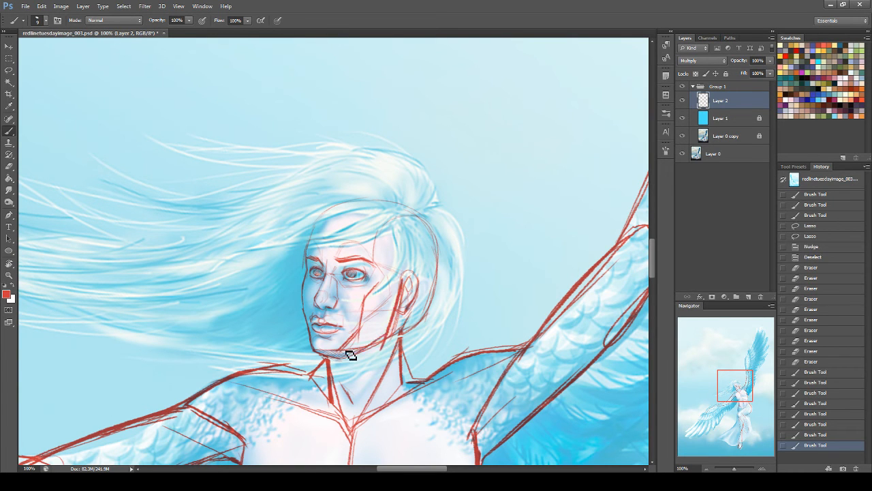
drag(746, 379, 741, 380)
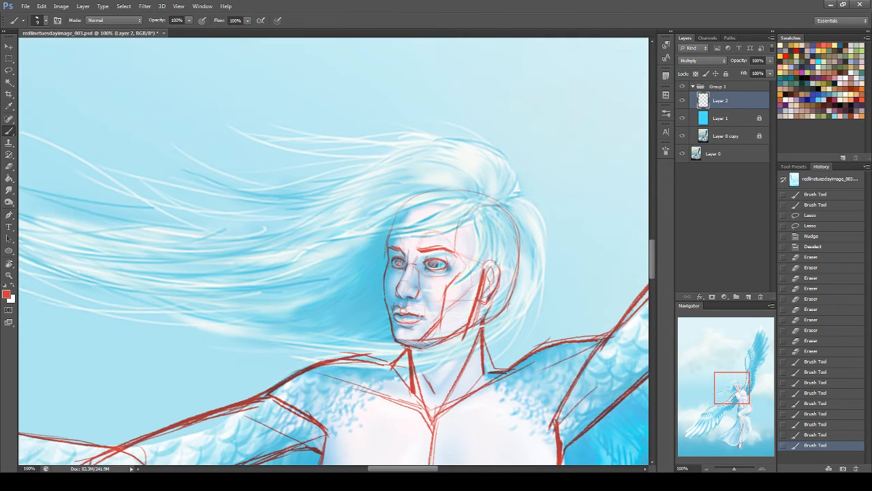
click(10, 166)
mouse_move(485, 304)
mouse_down()
mouse_move(468, 344)
mouse_move(480, 322)
mouse_move(455, 349)
mouse_move(482, 309)
mouse_up()
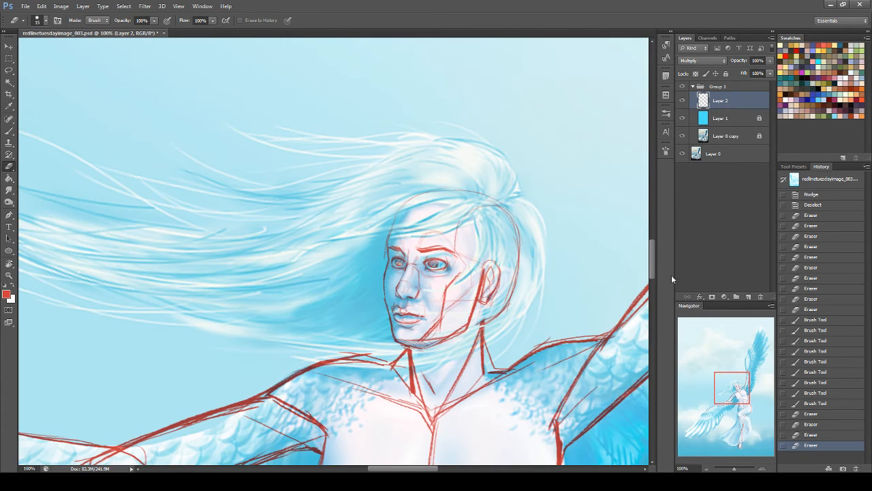
mouse_move(727, 383)
mouse_down()
mouse_move(731, 390)
mouse_move(727, 383)
mouse_up()
Step: Compare the torso red-lines with the original painting by hiding and showing Group 1, with the Brush active again
click(9, 129)
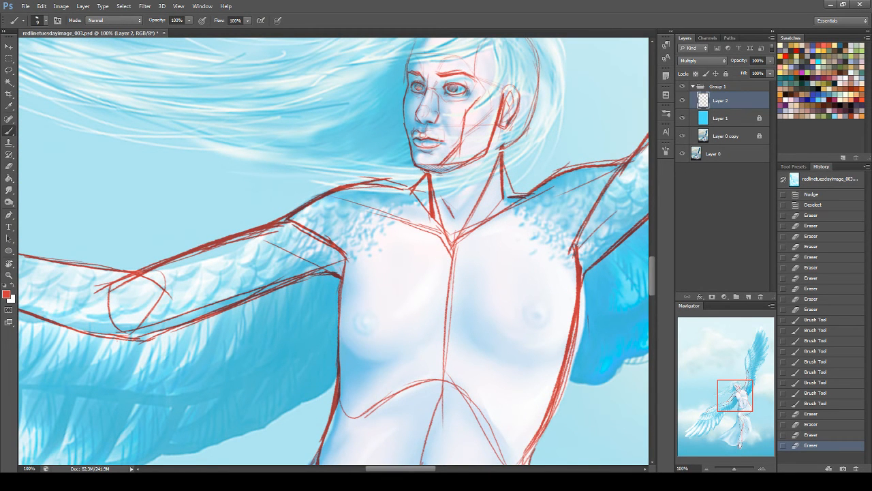
drag(732, 368, 735, 373)
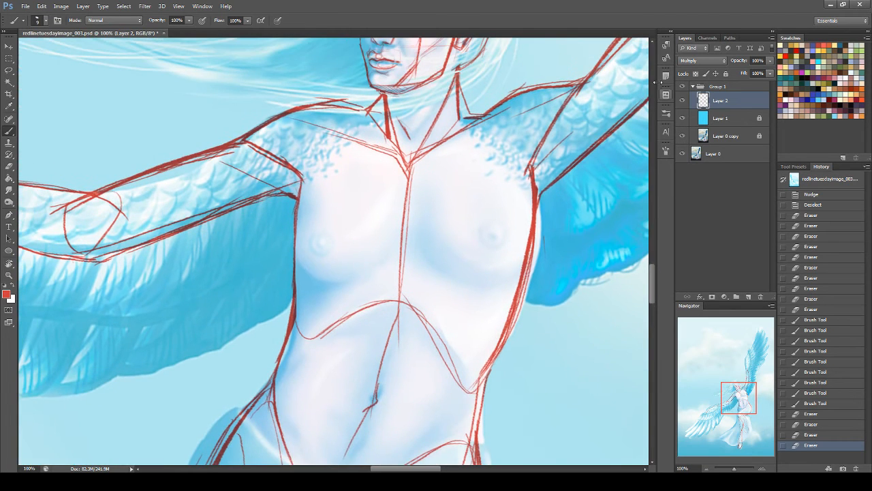
click(683, 87)
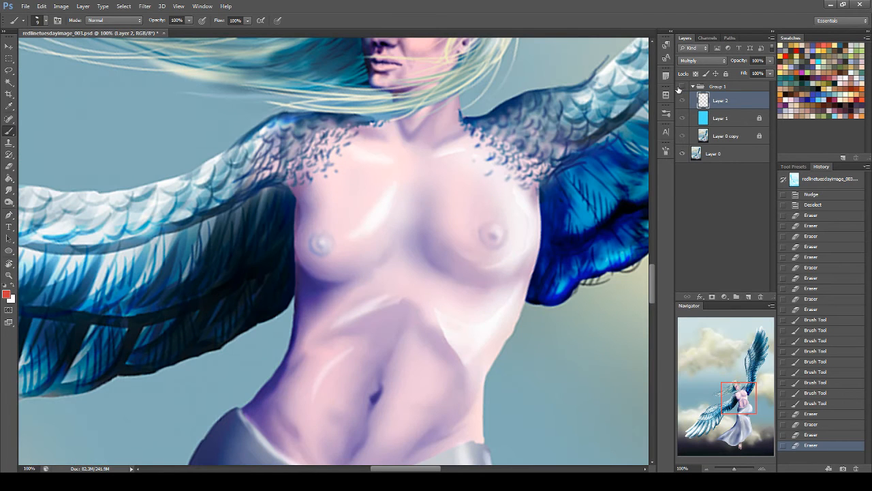
click(683, 88)
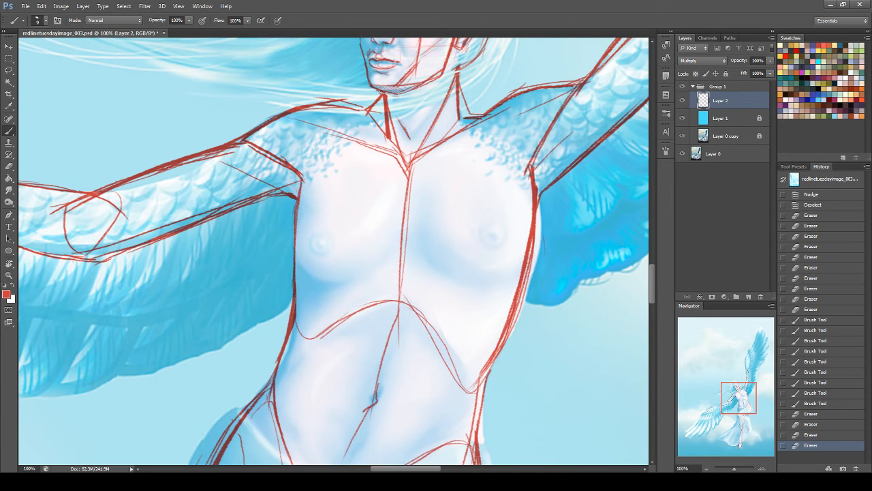
Step: Draw the rounded contour of the figure's right breast and add crossing vertical and horizontal guide lines on its form
mouse_move(303, 179)
mouse_down()
mouse_move(284, 241)
mouse_move(292, 260)
mouse_move(297, 213)
mouse_move(304, 263)
mouse_up()
drag(293, 212, 323, 286)
mouse_move(296, 249)
mouse_down()
mouse_move(320, 284)
mouse_move(394, 248)
mouse_up()
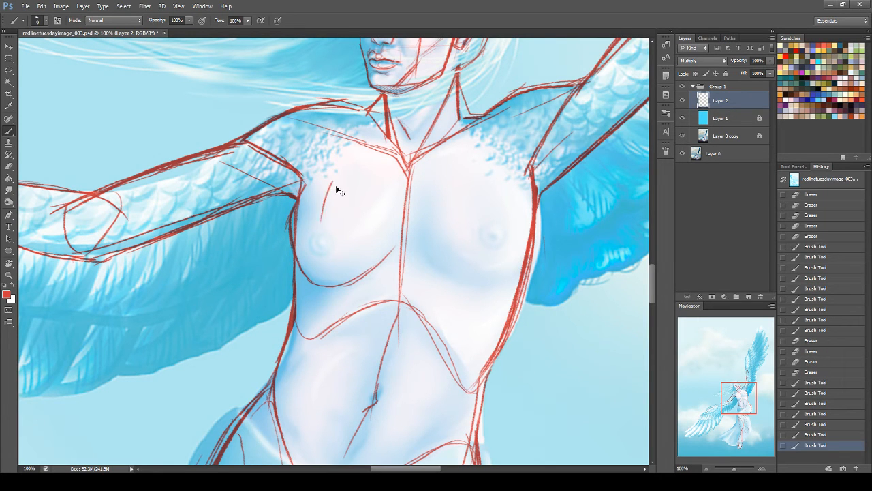
mouse_move(335, 178)
mouse_down()
mouse_move(322, 219)
mouse_move(336, 224)
mouse_move(329, 276)
mouse_up()
drag(307, 226, 342, 223)
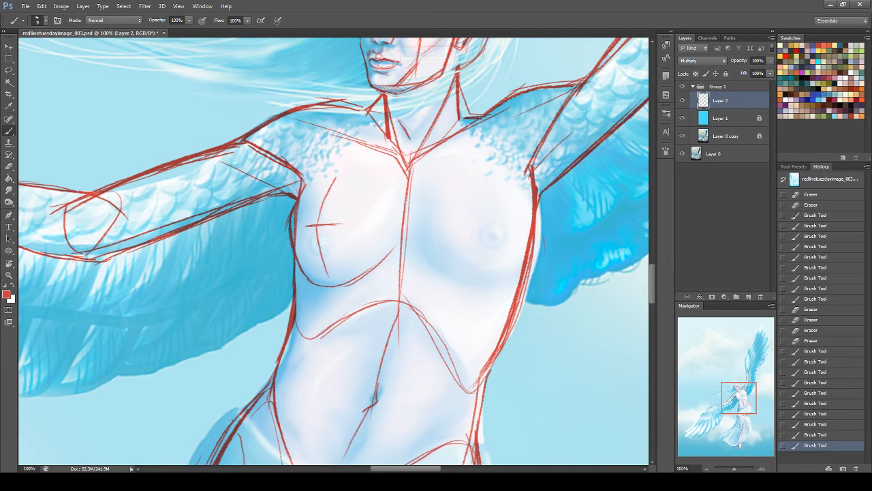
Step: Erase the torso side line where it overlaps the outer edge of the figure's right breast, returning to the Brush
key(e)
mouse_move(302, 216)
mouse_down()
mouse_move(308, 181)
mouse_move(301, 219)
mouse_move(312, 267)
mouse_move(295, 233)
mouse_move(306, 261)
mouse_up()
drag(300, 243, 308, 264)
key(b)
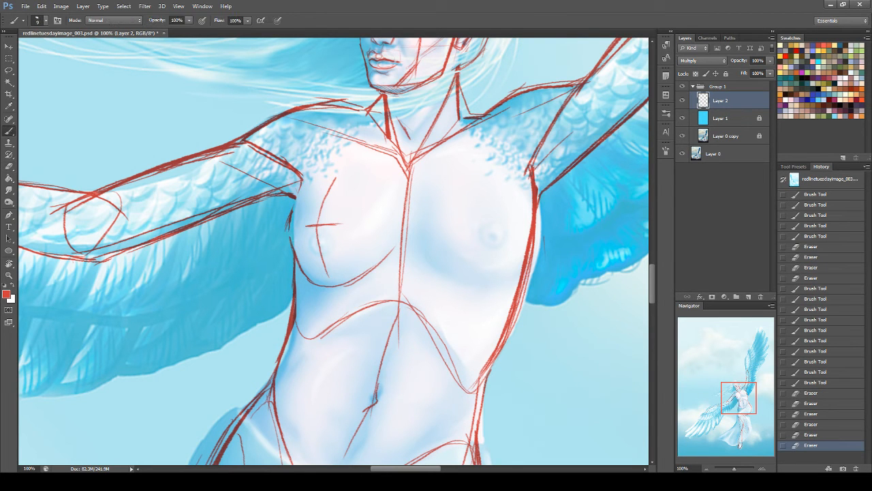
Step: Redraw the armpit fold and the outer and lower contour of the figure's right breast with darker strokes
mouse_move(285, 160)
mouse_down()
mouse_move(309, 183)
mouse_move(299, 210)
mouse_up()
drag(306, 170, 298, 221)
key(ctrl+z)
drag(306, 178, 297, 203)
drag(305, 182, 295, 256)
mouse_move(292, 210)
mouse_down()
mouse_move(297, 259)
mouse_move(311, 277)
mouse_up()
key(ctrl+z)
drag(295, 223, 316, 285)
drag(293, 246, 316, 284)
drag(382, 265, 395, 246)
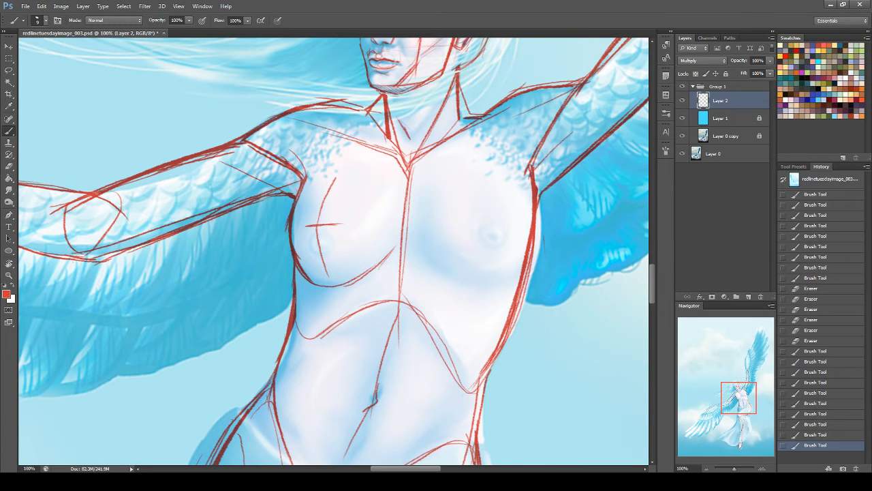
Step: Reinforce the armpit of the raised arm and draw a curved horizontal guide line across the chest through both breasts
drag(531, 165, 538, 189)
mouse_move(311, 225)
mouse_down()
mouse_move(501, 233)
mouse_move(586, 247)
mouse_up()
key(ctrl+z)
drag(315, 225, 403, 222)
key(ctrl+z)
drag(328, 224, 543, 239)
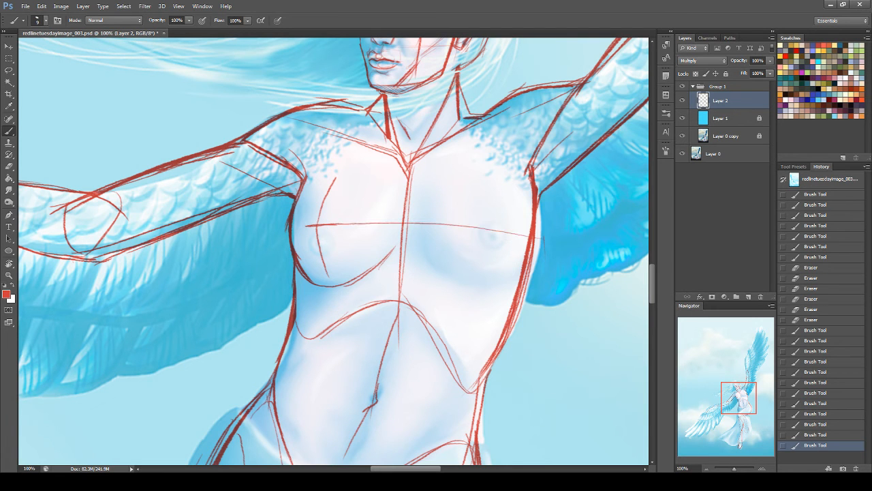
Step: Draw the vertical guide, lower curve and outer contour of the figure's left breast, joining it to the armpit
mouse_move(483, 170)
mouse_down()
mouse_move(493, 219)
mouse_move(475, 281)
mouse_up()
mouse_move(422, 244)
mouse_down()
mouse_move(466, 283)
mouse_move(505, 288)
mouse_up()
key(ctrl+z)
mouse_move(435, 262)
mouse_down()
mouse_move(454, 286)
mouse_move(521, 281)
mouse_up()
drag(533, 187, 537, 212)
mouse_move(531, 173)
mouse_down()
mouse_move(538, 203)
mouse_move(531, 250)
mouse_up()
drag(539, 214, 527, 271)
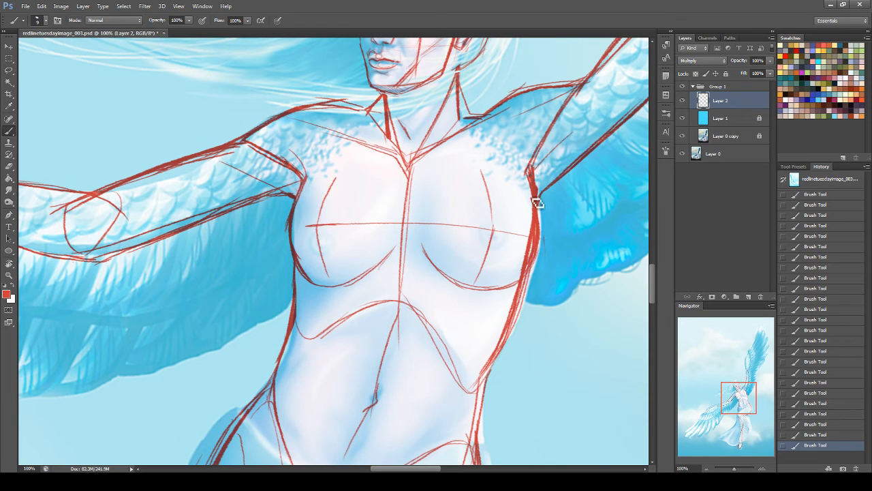
Step: Thin the thick contour between the raised arm's armpit and the outer edge of the left breast with the Eraser
click(11, 166)
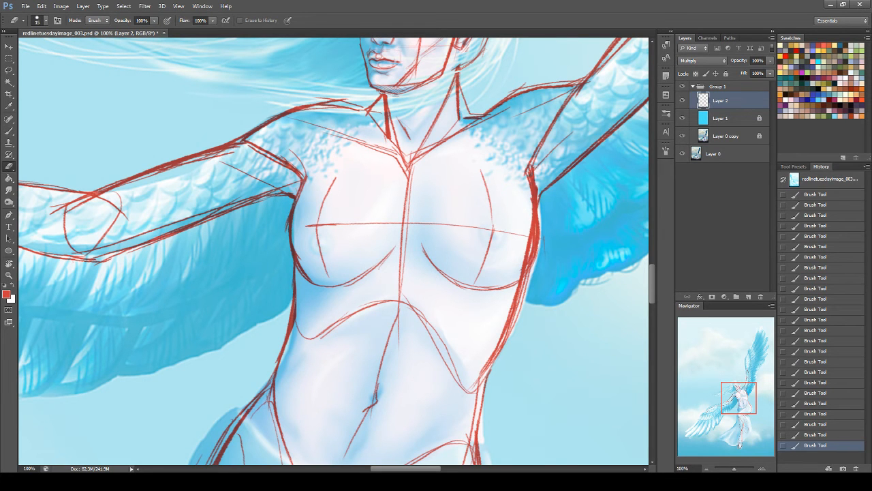
drag(528, 177, 534, 250)
key(ctrl+z)
mouse_move(528, 169)
mouse_down()
mouse_move(538, 215)
mouse_move(516, 276)
mouse_move(533, 252)
mouse_move(517, 281)
mouse_move(529, 269)
mouse_move(535, 221)
mouse_up()
drag(534, 206, 540, 251)
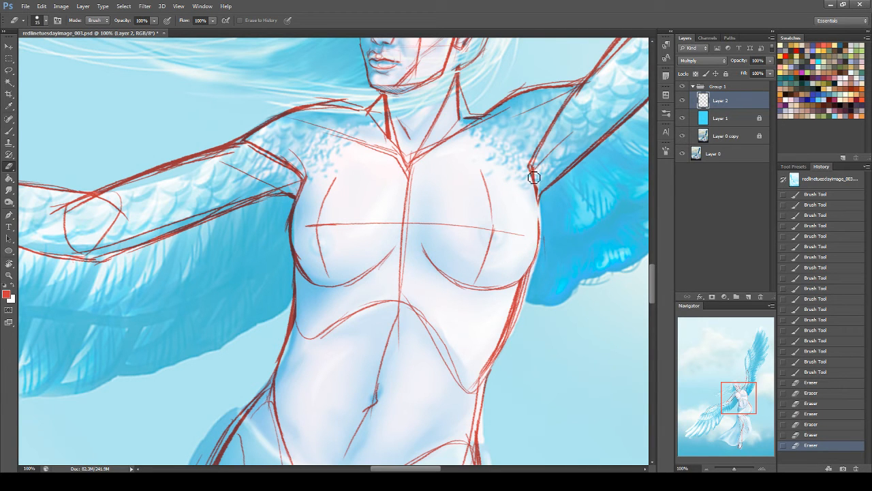
Step: Darken the left breast's inner lower curve and outer edge with the Brush and mark small circles where the chest guides cross
click(9, 130)
drag(424, 244, 448, 279)
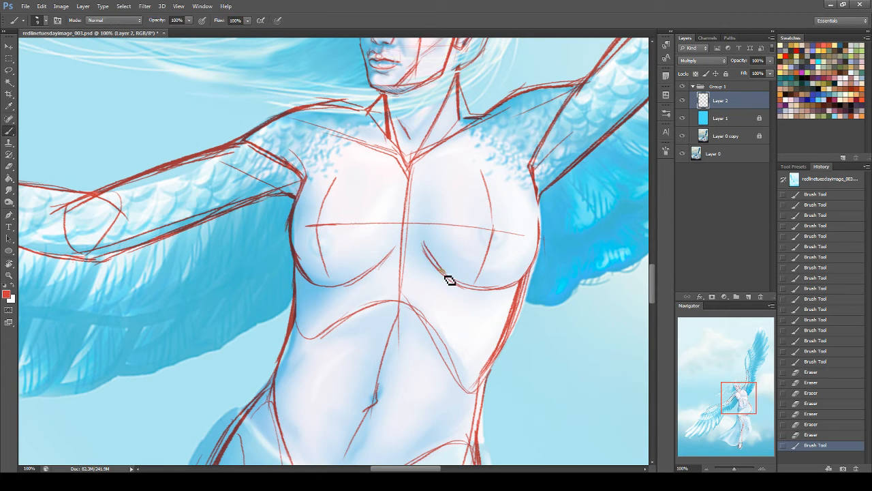
drag(319, 233, 317, 219)
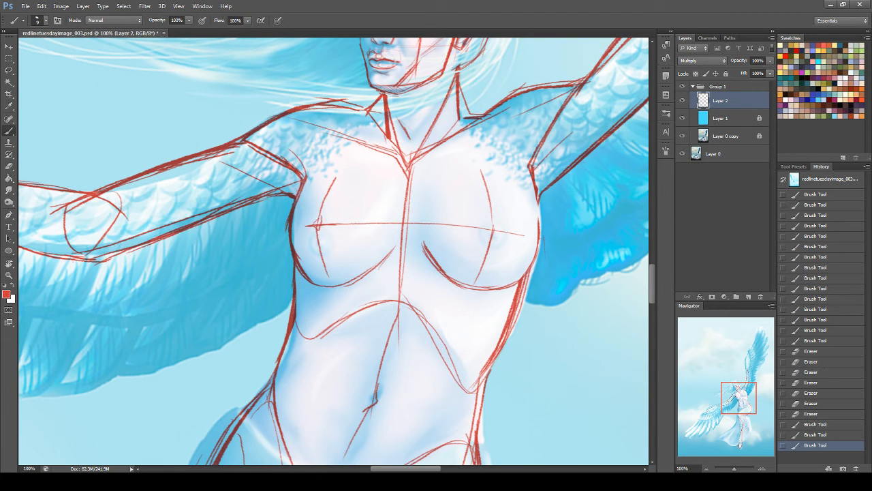
drag(498, 235, 498, 230)
drag(539, 197, 539, 235)
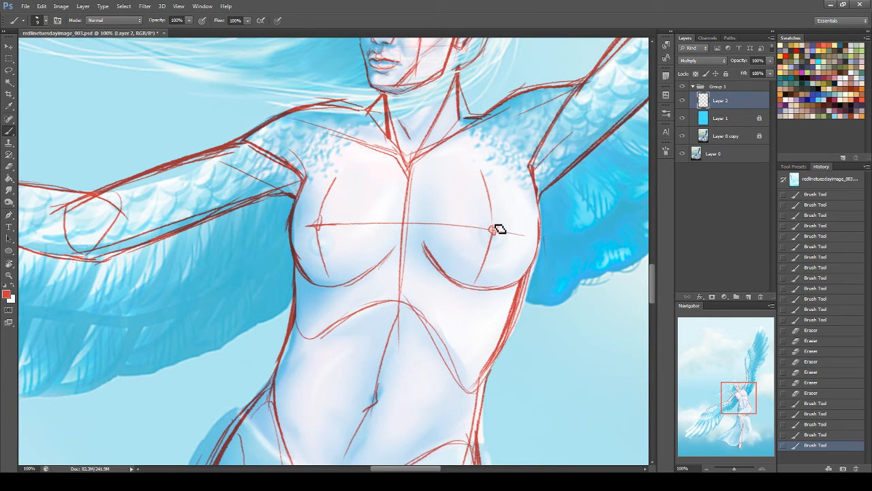
mouse_move(491, 248)
mouse_down()
mouse_move(515, 233)
mouse_move(487, 247)
mouse_up()
key(ctrl+z)
mouse_move(486, 216)
mouse_down()
mouse_move(506, 230)
mouse_move(481, 242)
mouse_move(489, 216)
mouse_up()
mouse_move(327, 214)
mouse_down()
mouse_move(306, 224)
mouse_move(333, 223)
mouse_move(315, 212)
mouse_move(334, 231)
mouse_up()
Step: Thicken the line along the underside of the figure's right breast, undoing the stray stroke
drag(751, 375, 734, 380)
click(437, 188)
drag(333, 214, 372, 219)
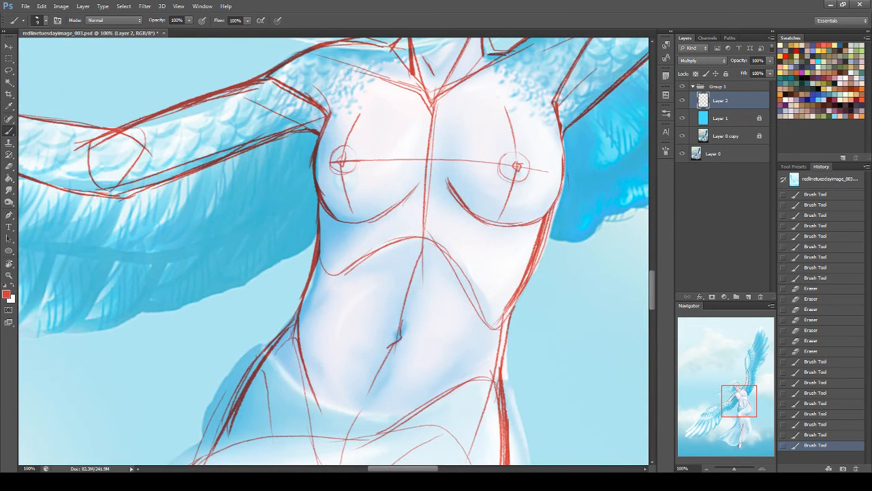
mouse_move(487, 222)
mouse_down()
mouse_move(308, 218)
mouse_move(372, 222)
mouse_move(389, 212)
mouse_up()
key(ctrl+z)
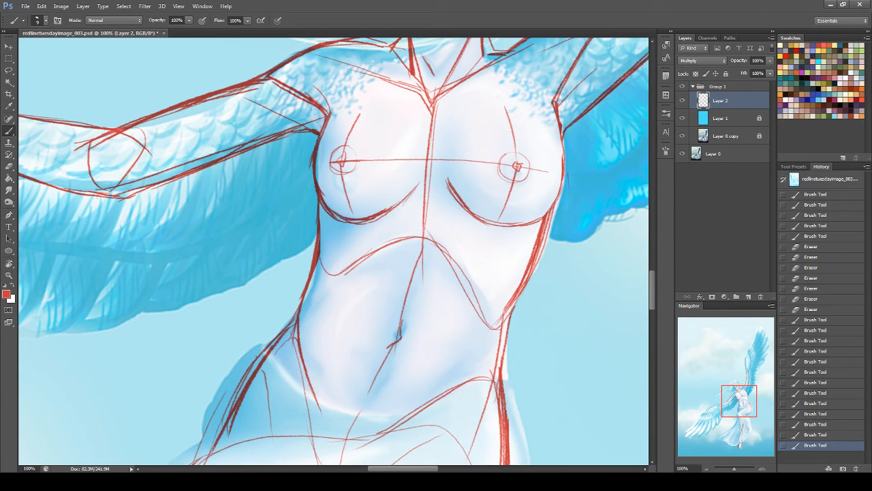
Step: Soften the lines beneath both breasts and around the right breast into shading with the Smudge tool
click(8, 189)
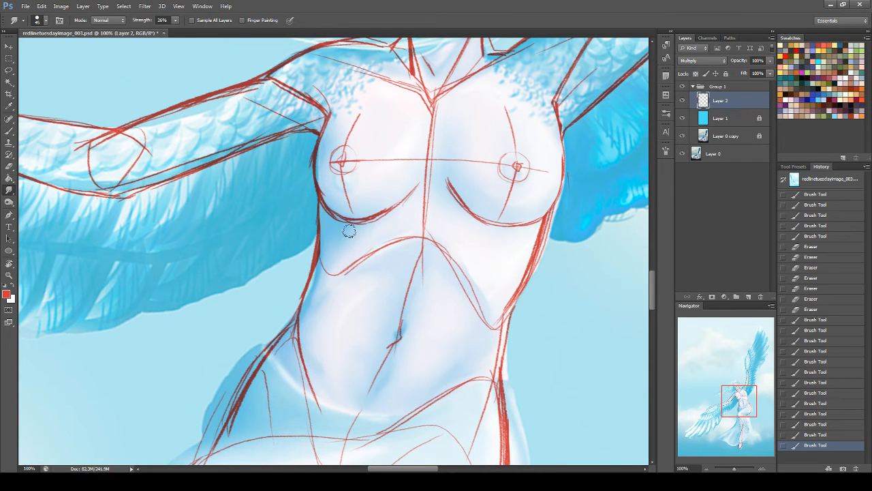
mouse_move(336, 222)
mouse_down()
mouse_move(374, 225)
mouse_move(402, 206)
mouse_move(338, 220)
mouse_move(322, 206)
mouse_move(355, 227)
mouse_up()
drag(447, 183, 450, 188)
mouse_move(465, 225)
mouse_down()
mouse_move(486, 234)
mouse_move(481, 222)
mouse_up()
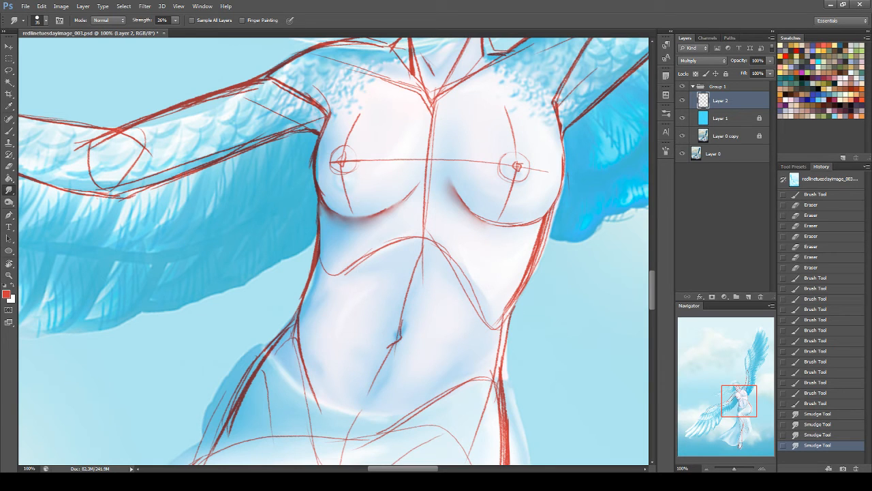
mouse_move(325, 252)
mouse_down()
mouse_move(326, 231)
mouse_move(321, 259)
mouse_up()
mouse_move(321, 153)
mouse_down()
mouse_move(321, 179)
mouse_move(340, 206)
mouse_up()
drag(327, 194, 341, 208)
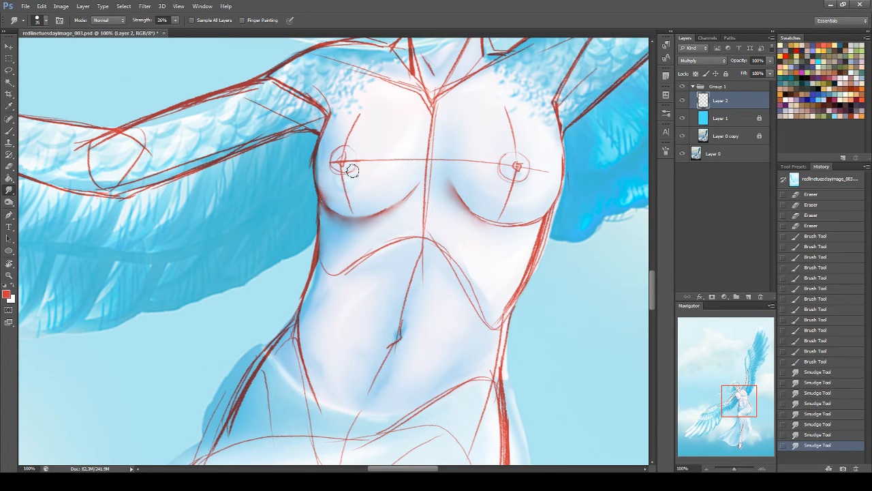
Step: Smudge the lowered arm's upper and lower contours and shoulder line into soft shading, and save the document
mouse_move(264, 94)
mouse_down()
mouse_move(172, 119)
mouse_move(230, 96)
mouse_move(257, 98)
mouse_up()
mouse_move(144, 177)
mouse_down()
mouse_move(286, 120)
mouse_move(230, 145)
mouse_move(283, 127)
mouse_up()
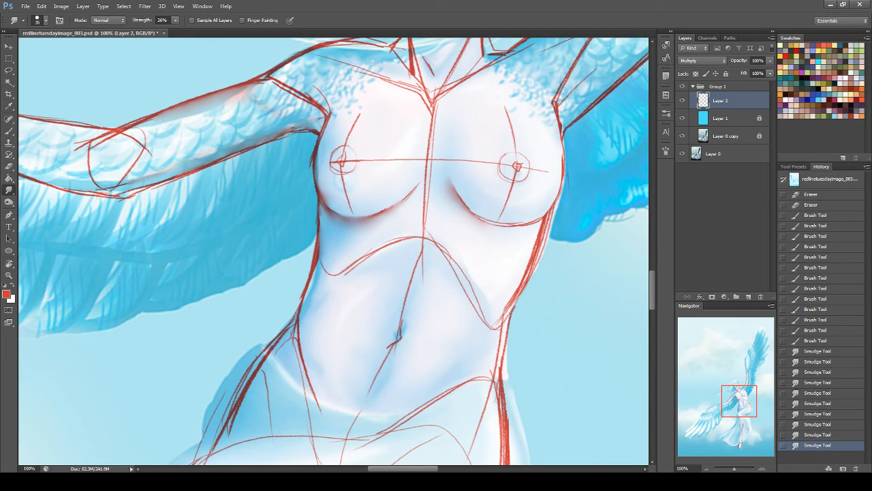
drag(272, 82, 319, 116)
key(ctrl+s)
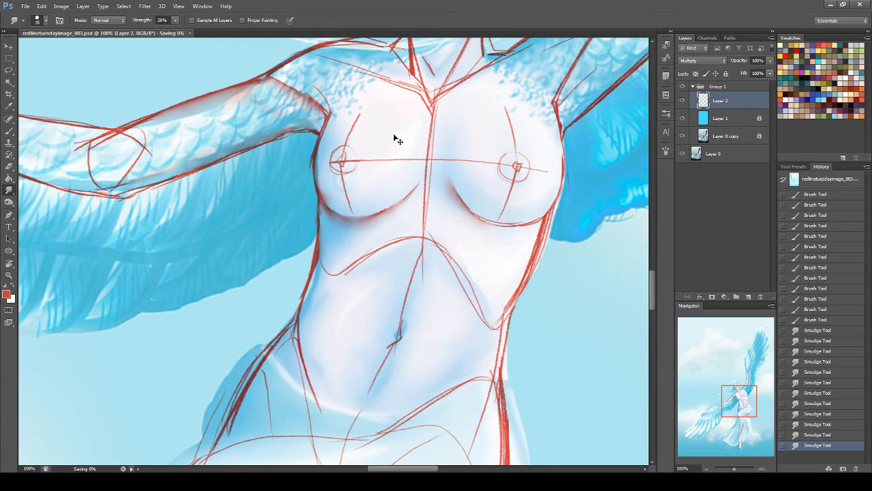
Step: Smudge out the elbow construction shape on the lowered arm and mark the elbow crease with the Brush
mouse_move(103, 152)
mouse_down()
mouse_move(155, 127)
mouse_move(110, 165)
mouse_move(110, 181)
mouse_move(73, 137)
mouse_move(124, 133)
mouse_move(74, 162)
mouse_move(112, 172)
mouse_move(98, 179)
mouse_move(145, 156)
mouse_move(101, 181)
mouse_move(123, 191)
mouse_up()
key(b)
mouse_move(119, 138)
mouse_down()
mouse_move(105, 146)
mouse_move(129, 165)
mouse_move(121, 140)
mouse_up()
Step: Erase the rounded elbow construction shape inside the raised arm
drag(741, 396, 749, 375)
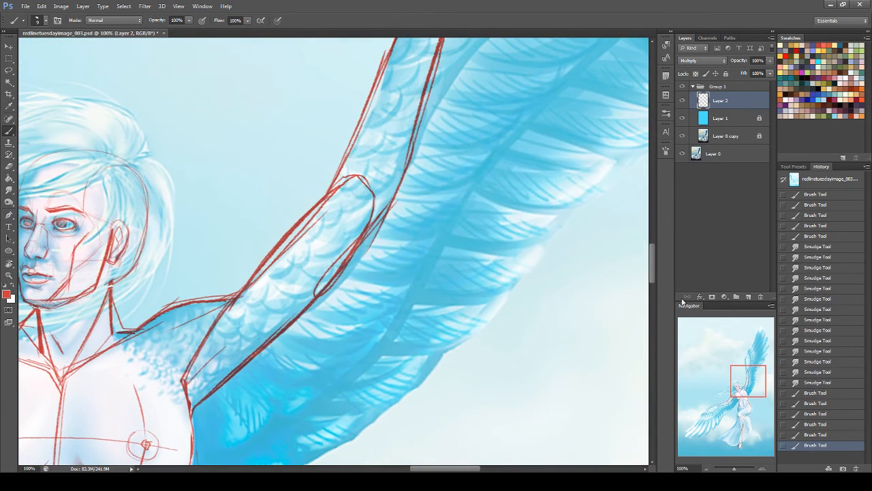
key(e)
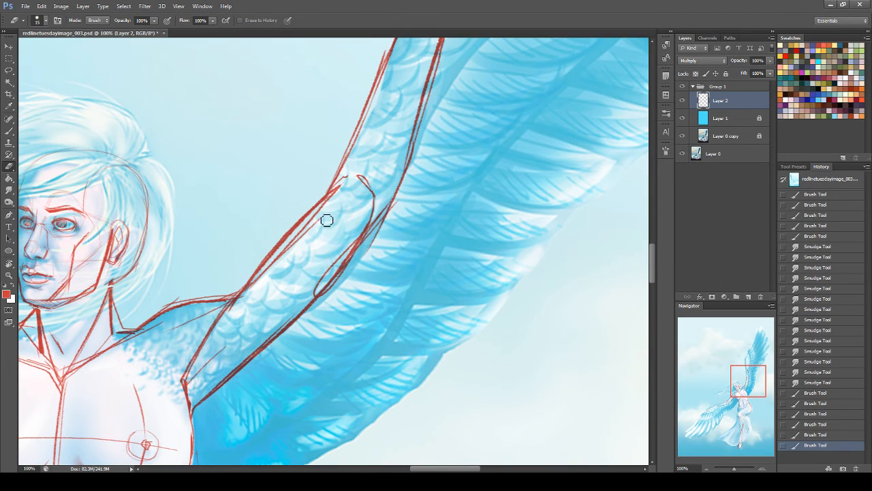
mouse_move(355, 175)
mouse_down()
mouse_move(358, 205)
mouse_move(319, 285)
mouse_up()
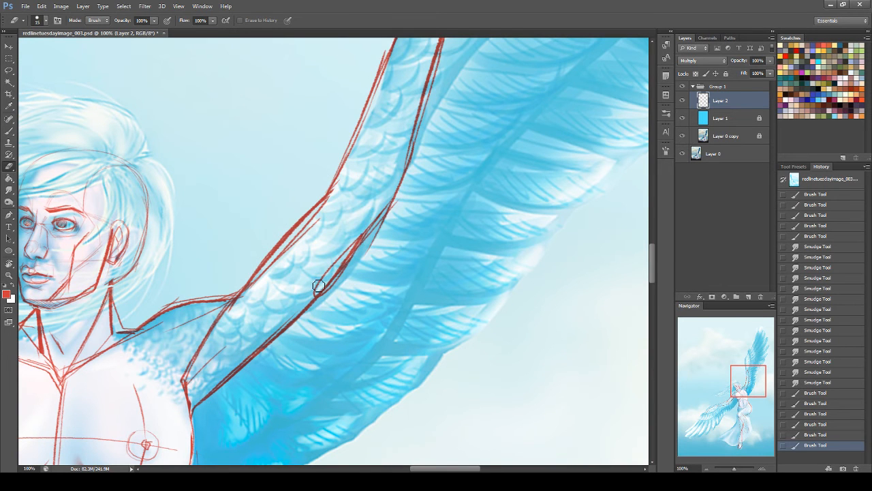
Step: Thin the raised upper arm's contours with the Eraser, removing the doubled inner lines between the elbow and shoulder
drag(388, 200, 311, 295)
key(ctrl+z)
drag(391, 215, 305, 290)
drag(360, 242, 321, 279)
mouse_move(376, 225)
mouse_down()
mouse_move(302, 298)
mouse_move(321, 285)
mouse_move(342, 202)
mouse_move(301, 239)
mouse_up()
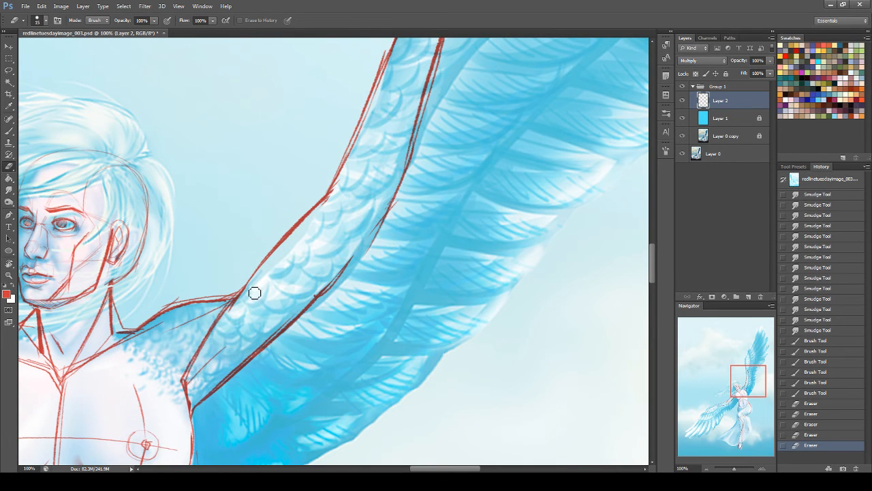
key(ctrl+z)
drag(339, 189, 309, 233)
key(ctrl+z)
mouse_move(237, 323)
mouse_down()
mouse_move(269, 274)
mouse_move(242, 317)
mouse_up()
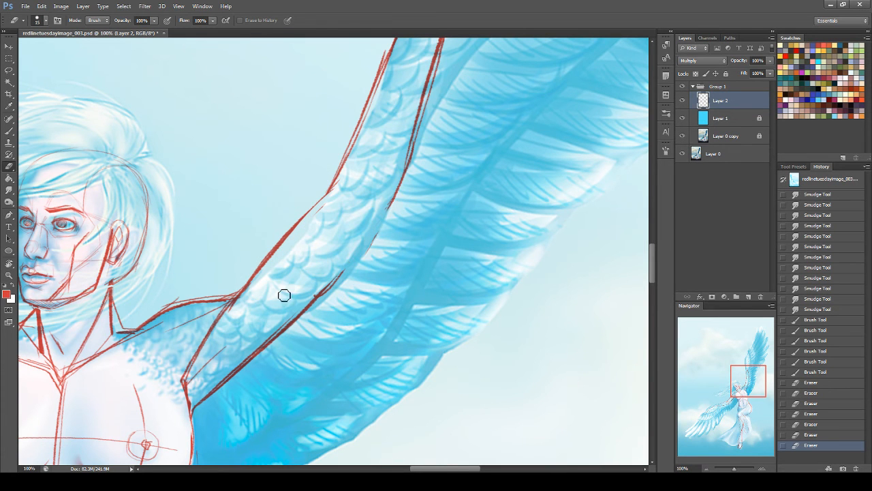
Step: Darken the lower inner curve of the figure's left breast with the Brush
drag(740, 366, 730, 384)
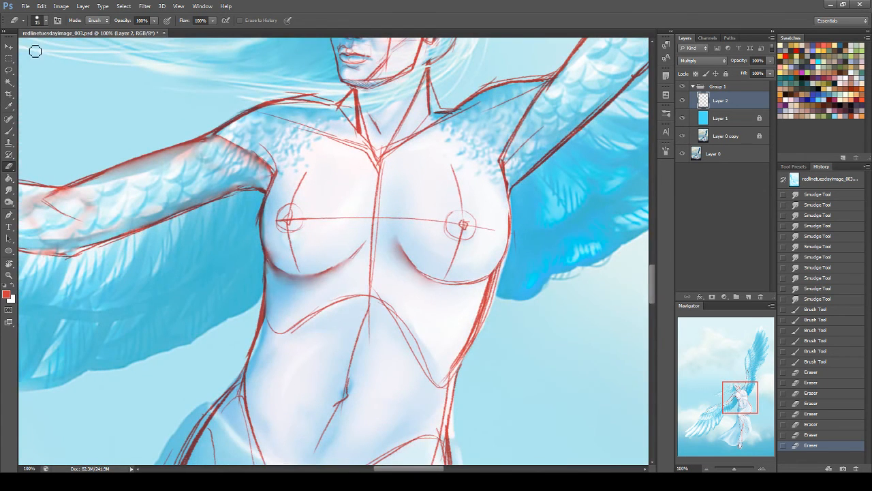
click(9, 134)
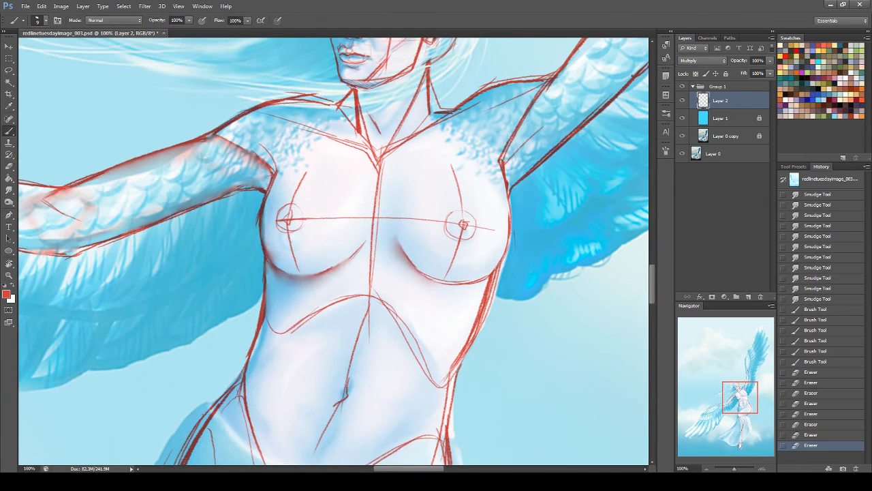
drag(403, 246, 447, 281)
Step: Darken the contours of the bent leg's knee and the upper edge of its thigh with the Brush
drag(740, 398, 743, 412)
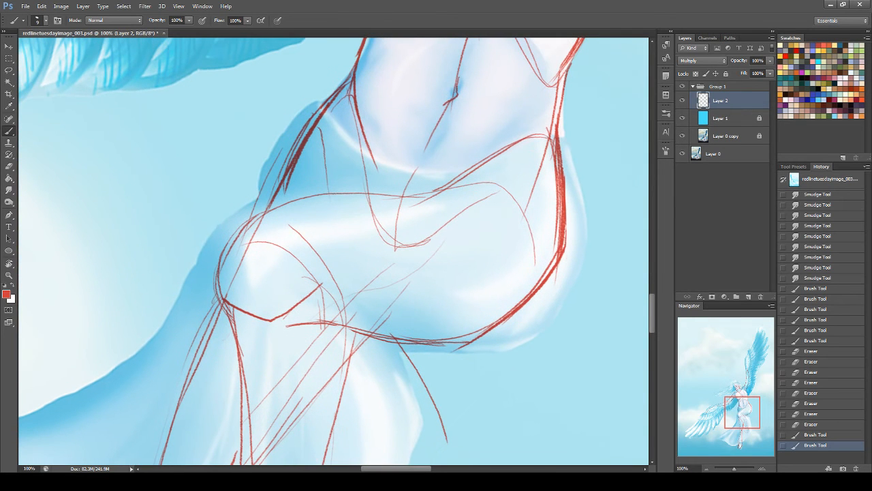
mouse_move(247, 221)
mouse_down()
mouse_move(213, 280)
mouse_move(226, 326)
mouse_up()
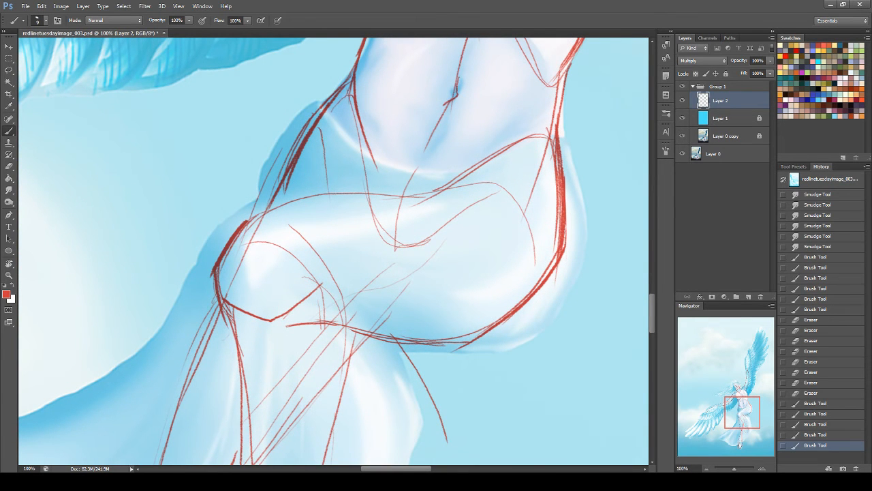
mouse_move(252, 228)
mouse_down()
mouse_move(302, 200)
mouse_move(239, 224)
mouse_up()
mouse_move(299, 198)
mouse_down()
mouse_move(465, 201)
mouse_move(463, 180)
mouse_up()
Step: Redraw the rounded hip curve at the thigh's far end, undoing the rejected strokes
mouse_move(508, 148)
mouse_down()
mouse_move(429, 196)
mouse_move(496, 180)
mouse_move(533, 258)
mouse_up()
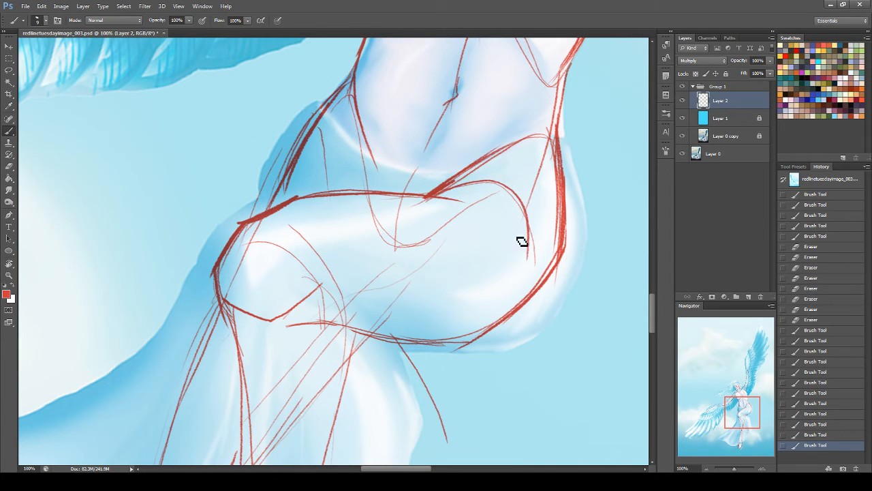
key(ctrl+z)
drag(477, 179, 539, 234)
key(ctrl+z)
drag(482, 182, 537, 255)
Step: Strengthen the curved waistline across the lower abdomen, running from one hip down and up to the other
drag(365, 120, 385, 178)
key(ctrl+z)
mouse_move(368, 136)
mouse_down()
mouse_move(428, 182)
mouse_move(461, 179)
mouse_move(446, 191)
mouse_up()
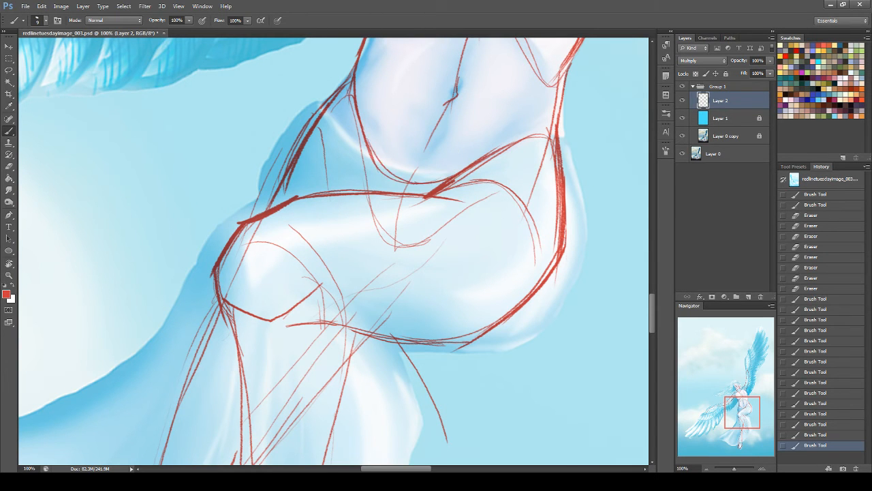
mouse_move(381, 169)
mouse_down()
mouse_move(430, 180)
mouse_move(508, 139)
mouse_up()
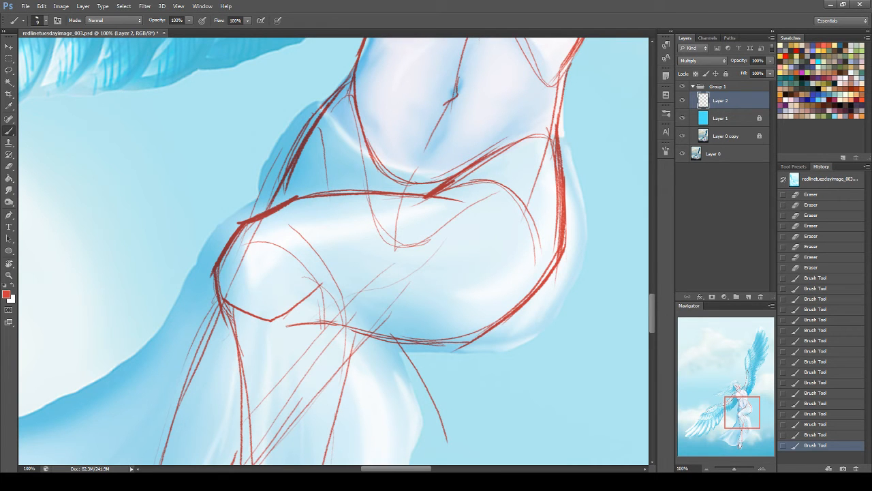
drag(347, 92, 361, 144)
mouse_move(336, 117)
mouse_down()
mouse_move(357, 102)
mouse_move(363, 112)
mouse_move(344, 98)
mouse_up()
key(ctrl+z)
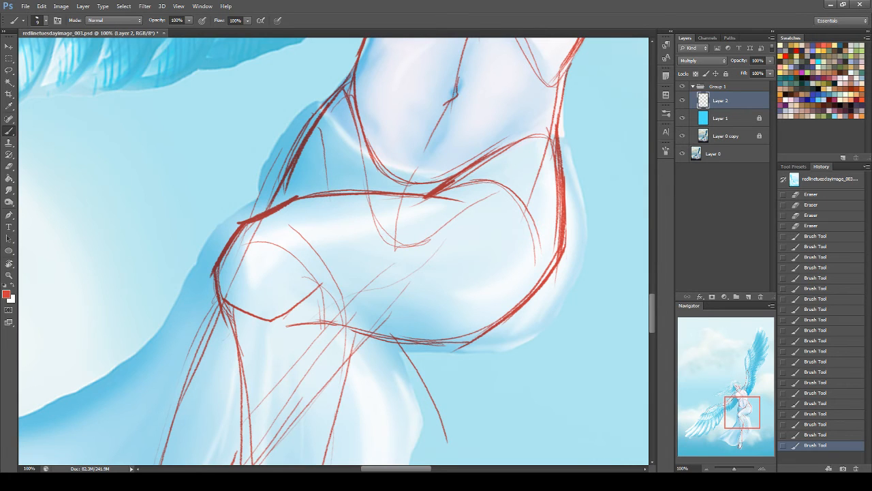
Step: Redraw the abdomen's centre line from the rib arch through the navel to the crotch and reinforce the pelvic curve
mouse_move(364, 183)
mouse_down()
mouse_move(398, 244)
mouse_move(430, 240)
mouse_up()
drag(456, 96, 428, 128)
drag(455, 102, 397, 213)
key(ctrl+z)
drag(455, 94, 406, 175)
drag(731, 415, 729, 407)
drag(420, 164, 395, 246)
key(ctrl+z)
mouse_move(415, 178)
mouse_down()
mouse_move(395, 264)
mouse_move(387, 259)
mouse_move(400, 261)
mouse_move(371, 285)
mouse_up()
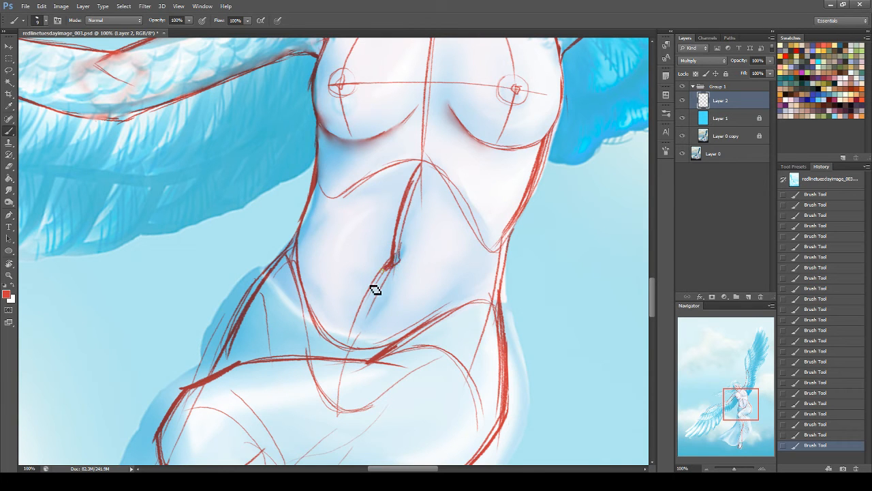
Step: Soften the abdomen's centre line and the V-shaped pelvic curve with the Smudge tool
click(9, 191)
drag(422, 171, 403, 245)
drag(417, 189, 403, 274)
mouse_move(404, 245)
mouse_down()
mouse_move(400, 265)
mouse_move(359, 331)
mouse_up()
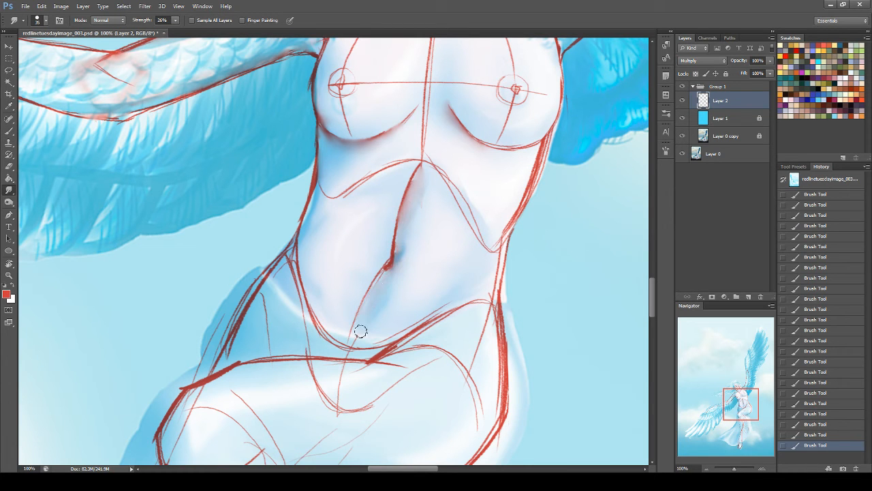
mouse_move(319, 391)
mouse_down()
mouse_move(344, 407)
mouse_move(419, 360)
mouse_up()
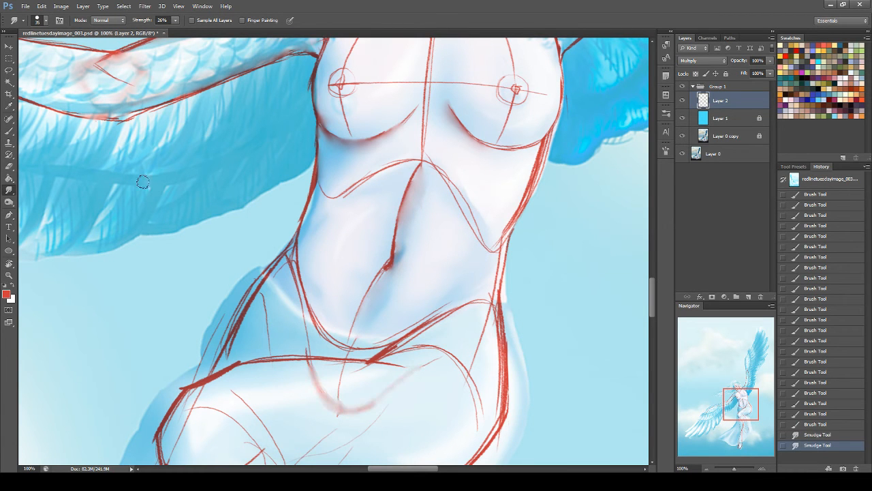
Step: Refine the centre line below the navel with the Brush and mark the crotch with a short cross stroke
click(10, 131)
mouse_move(391, 267)
mouse_down()
mouse_move(351, 377)
mouse_move(351, 339)
mouse_move(341, 412)
mouse_move(369, 414)
mouse_up()
key(ctrl+z)
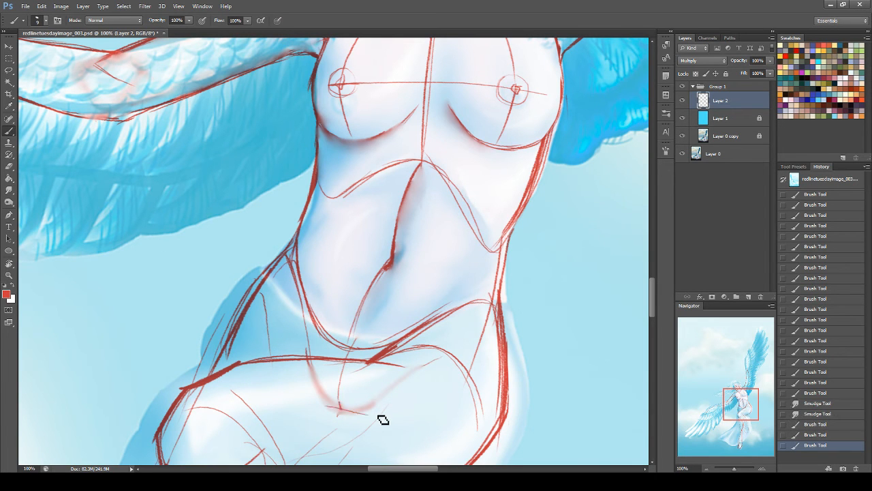
Step: Darken the rib cage arch with the Brush and smudge away its doubled lower lines near the waist
mouse_move(753, 406)
mouse_down()
mouse_move(748, 394)
mouse_move(747, 405)
mouse_up()
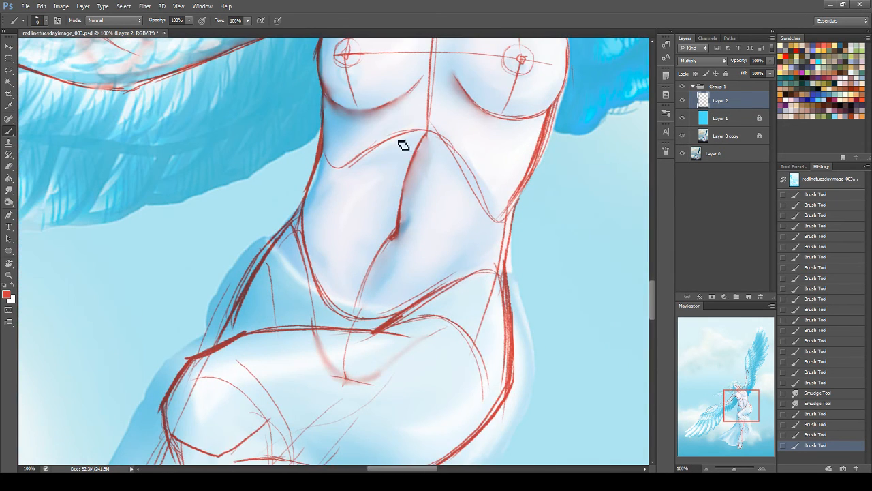
mouse_move(431, 135)
mouse_down()
mouse_move(462, 145)
mouse_move(503, 206)
mouse_move(523, 191)
mouse_move(503, 207)
mouse_up()
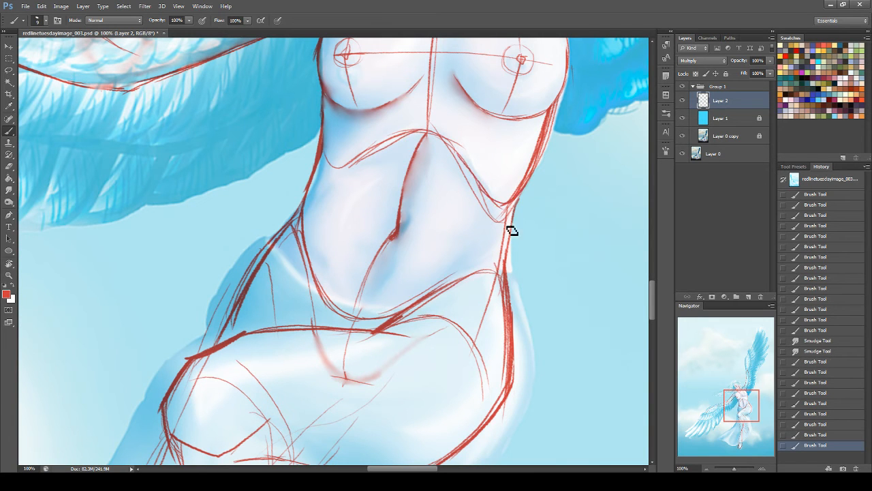
click(9, 189)
drag(479, 198, 497, 222)
mouse_move(366, 160)
mouse_down()
mouse_move(406, 141)
mouse_move(345, 182)
mouse_up()
mouse_move(502, 214)
mouse_down()
mouse_move(491, 261)
mouse_move(503, 211)
mouse_up()
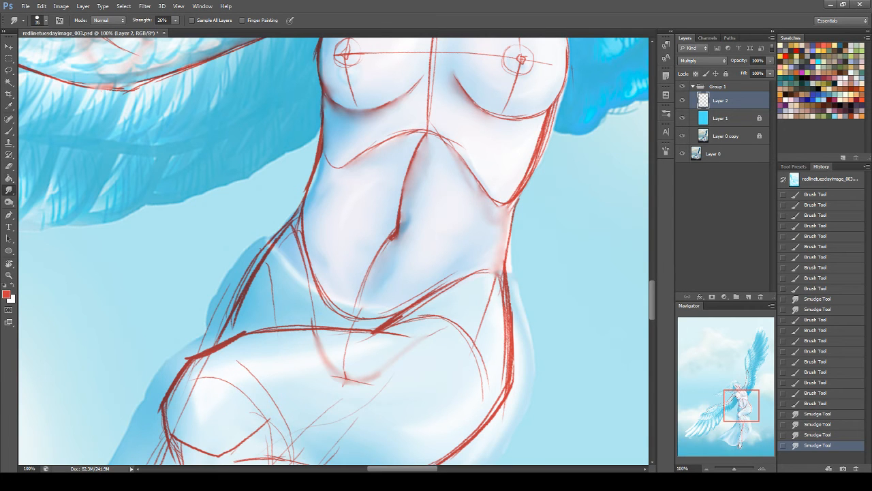
Step: Smudge the thick side contours of the rib cage below both breasts into soft shading
drag(543, 117, 507, 181)
mouse_move(545, 115)
mouse_down()
mouse_move(508, 187)
mouse_move(542, 122)
mouse_up()
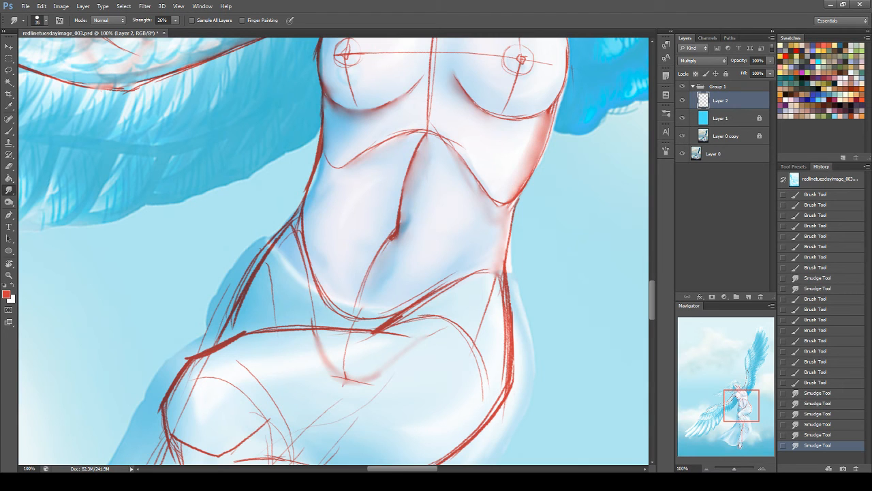
drag(328, 110, 332, 144)
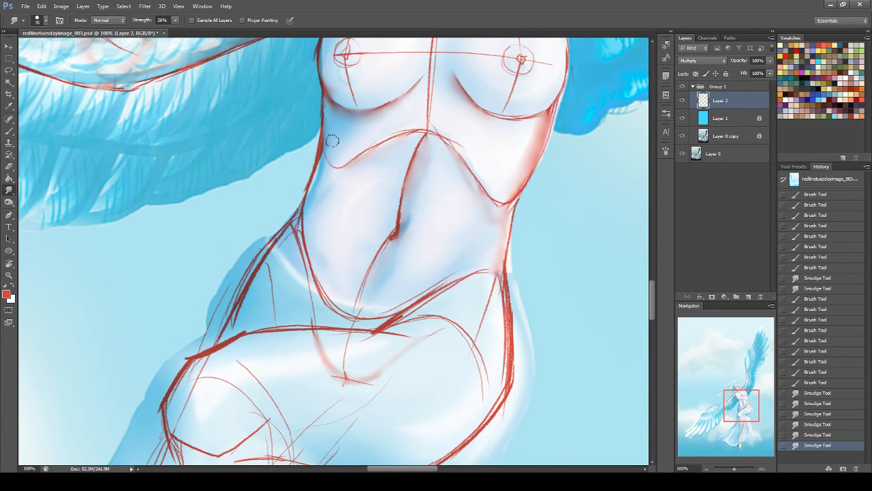
Step: Strengthen the figure's rib cage side contour with the Brush, from below the breast on the lowered-arm side to the waist
click(9, 131)
drag(321, 89, 331, 176)
key(ctrl+z)
drag(321, 94, 327, 189)
drag(321, 123, 318, 139)
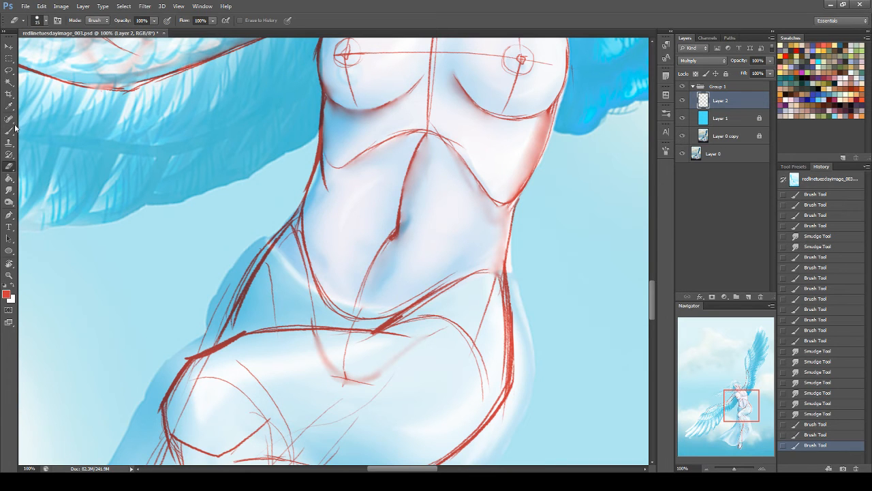
Step: Smudge the inner side of the darkened rib cage contour and the line running from the waist to the hip
key(e)
click(9, 179)
click(9, 190)
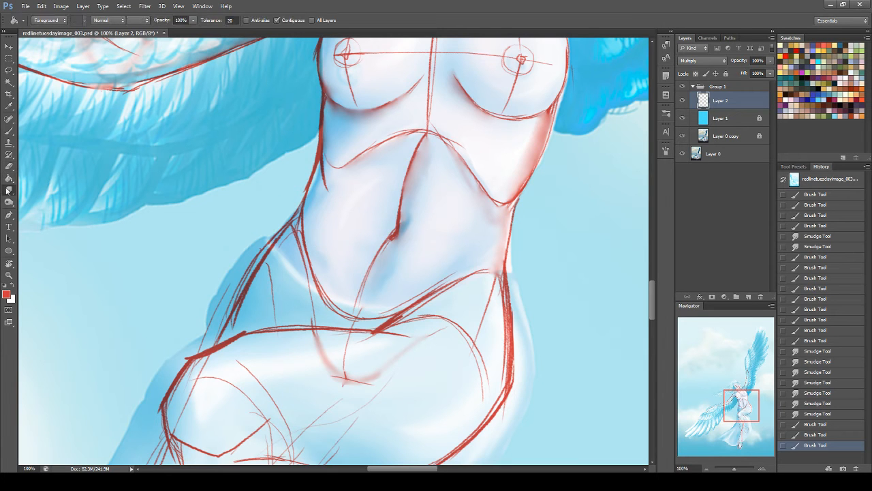
mouse_move(328, 107)
mouse_down()
mouse_move(328, 158)
mouse_move(327, 147)
mouse_up()
mouse_move(324, 183)
mouse_down()
mouse_move(322, 151)
mouse_move(305, 222)
mouse_move(285, 229)
mouse_up()
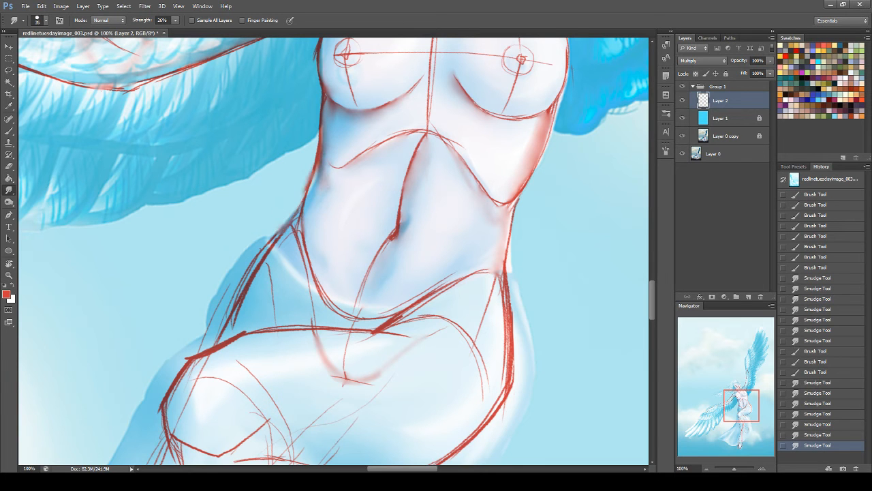
Step: Smudge out the construction lines beneath the bent knee where the thigh meets the calf
drag(740, 400, 742, 417)
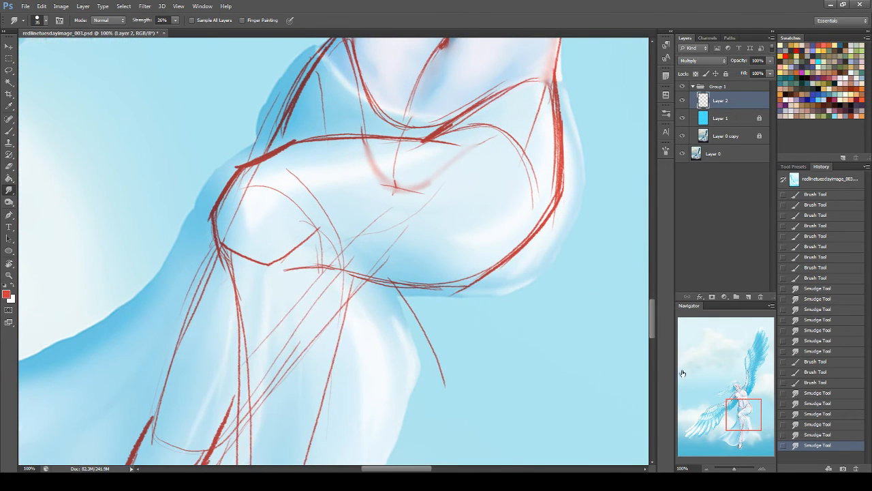
mouse_move(272, 265)
mouse_down()
mouse_move(312, 253)
mouse_move(334, 270)
mouse_up()
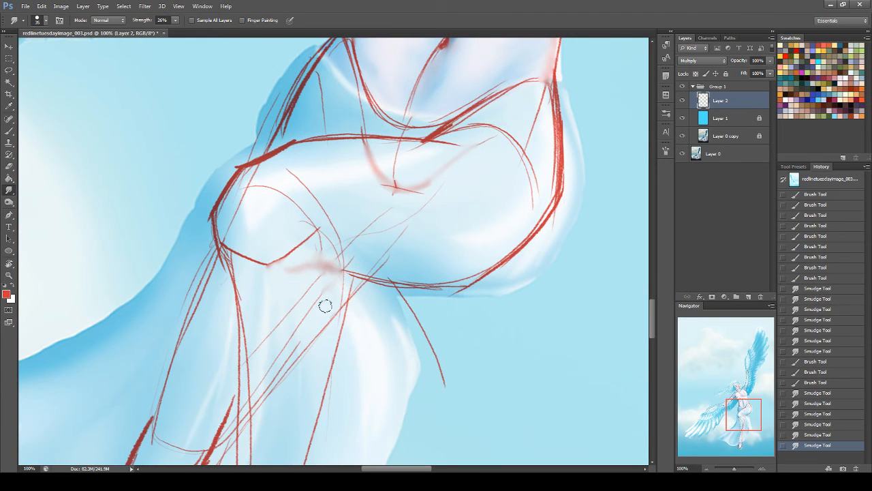
drag(270, 278, 287, 268)
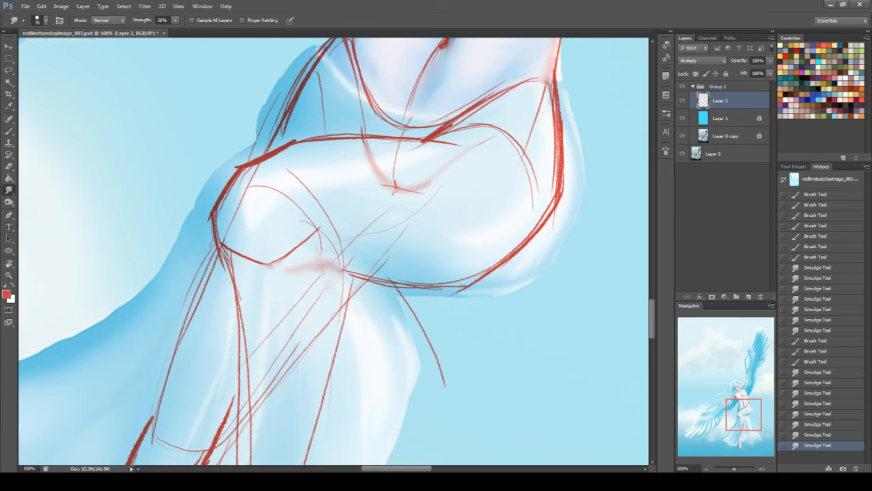
Step: Zoom out to 25% and examine the proportions of the whole red-line figure
click(9, 131)
click(682, 468)
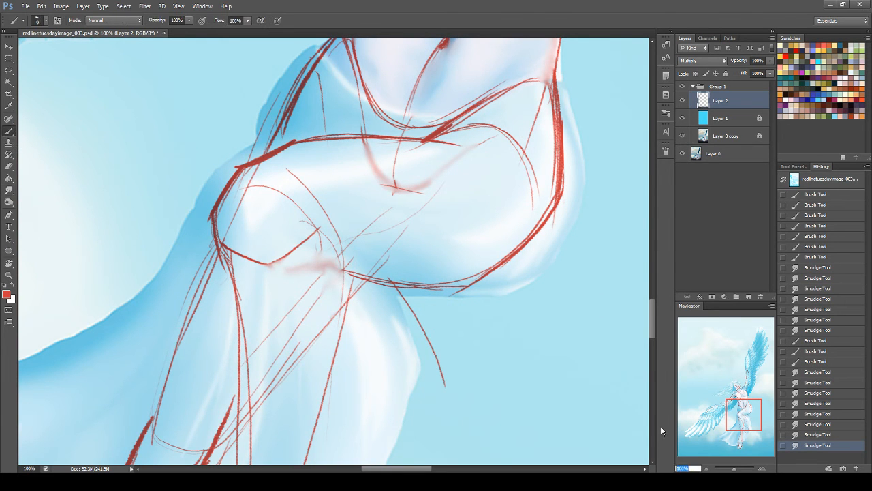
mouse_move(744, 410)
mouse_down()
mouse_move(736, 393)
mouse_move(743, 383)
mouse_move(741, 400)
mouse_move(728, 394)
mouse_move(741, 400)
mouse_move(744, 420)
mouse_up()
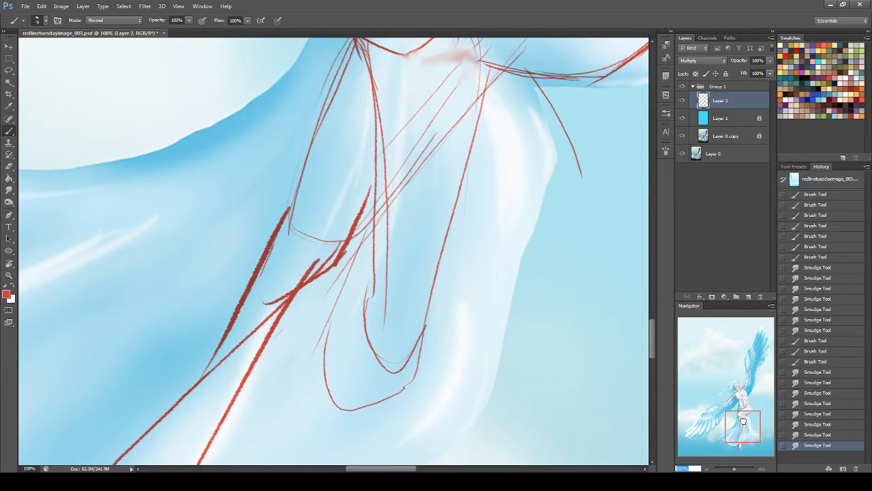
text(25)
key(Return)
drag(727, 395, 728, 377)
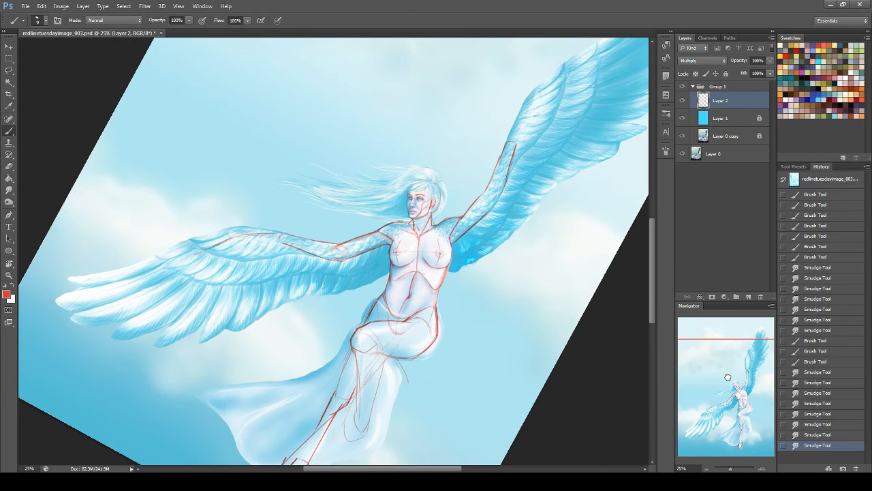
drag(728, 378, 726, 379)
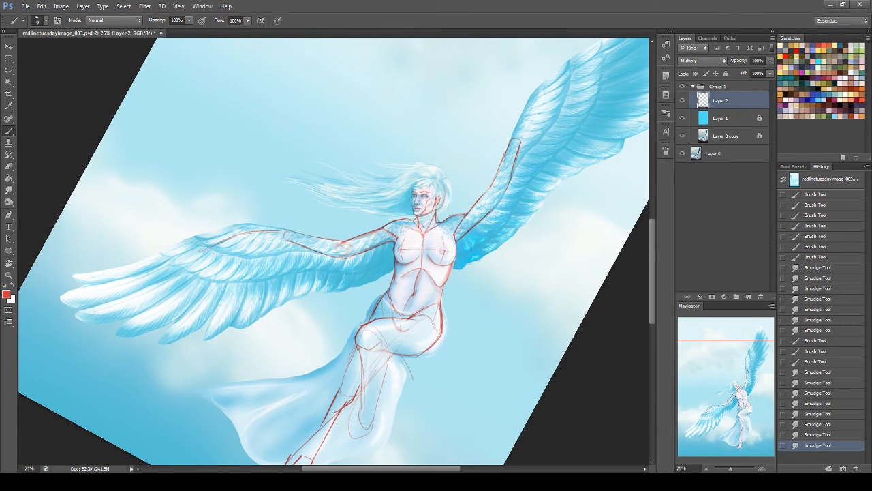
Step: At 50% zoom, lasso the red-line head, enlarge it to about 106%, reposition it over the painted face and deselect
click(679, 468)
text(50)
key(Return)
mouse_move(713, 411)
mouse_down()
mouse_move(727, 408)
mouse_move(722, 399)
mouse_up()
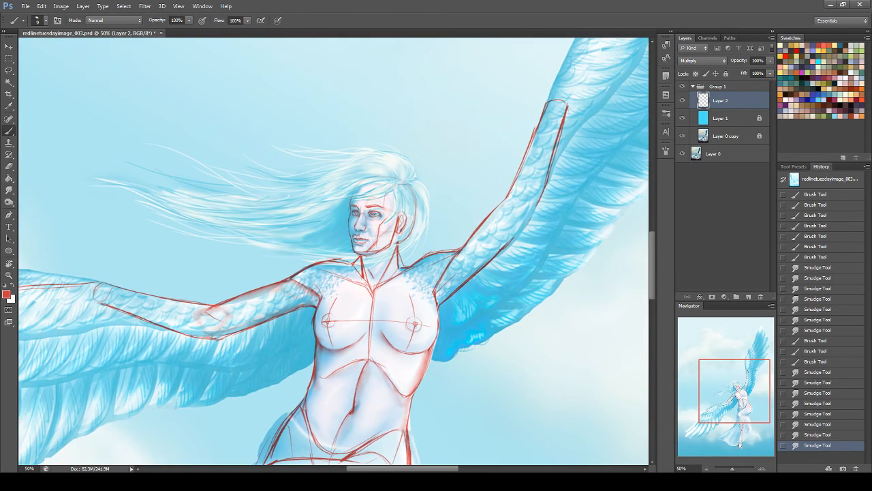
click(11, 71)
mouse_move(371, 287)
mouse_down()
mouse_move(400, 270)
mouse_move(433, 228)
mouse_move(401, 143)
mouse_move(325, 175)
mouse_move(325, 219)
mouse_move(353, 262)
mouse_up()
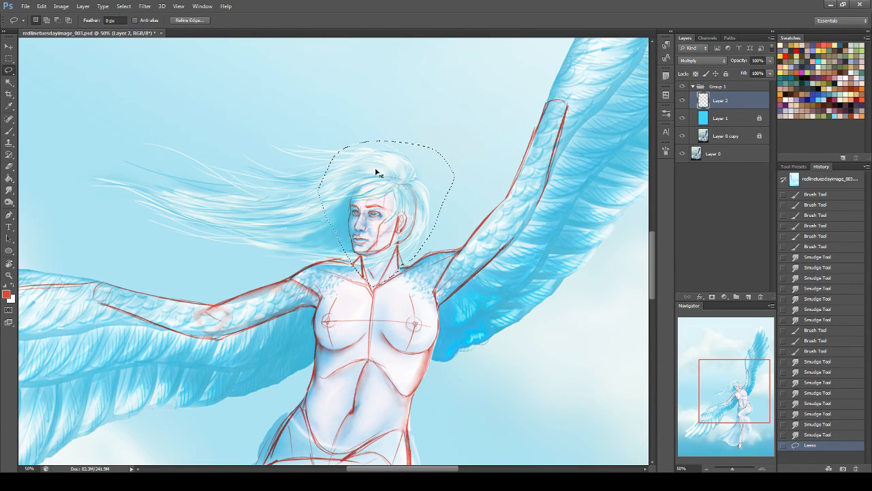
key(ctrl+t)
drag(376, 171, 407, 164)
drag(355, 103, 351, 94)
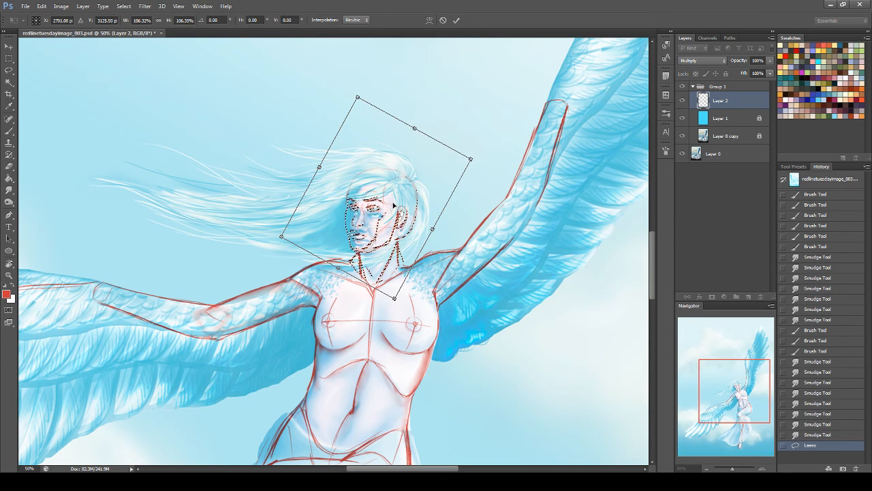
key(Return)
drag(400, 207, 408, 214)
key(ctrl+d)
Step: Toggle the visibility of Group 1 repeatedly to compare the red-line correction with the original painting
click(683, 87)
click(682, 87)
click(682, 88)
click(682, 88)
click(681, 90)
click(680, 91)
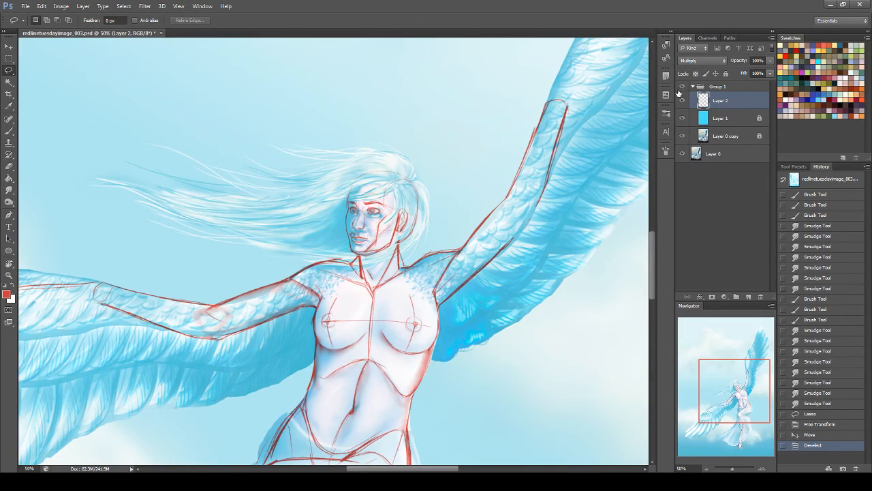
click(681, 89)
click(681, 88)
click(681, 89)
click(681, 88)
click(681, 89)
click(681, 89)
mouse_move(729, 431)
mouse_down()
mouse_move(729, 462)
mouse_move(733, 428)
mouse_up()
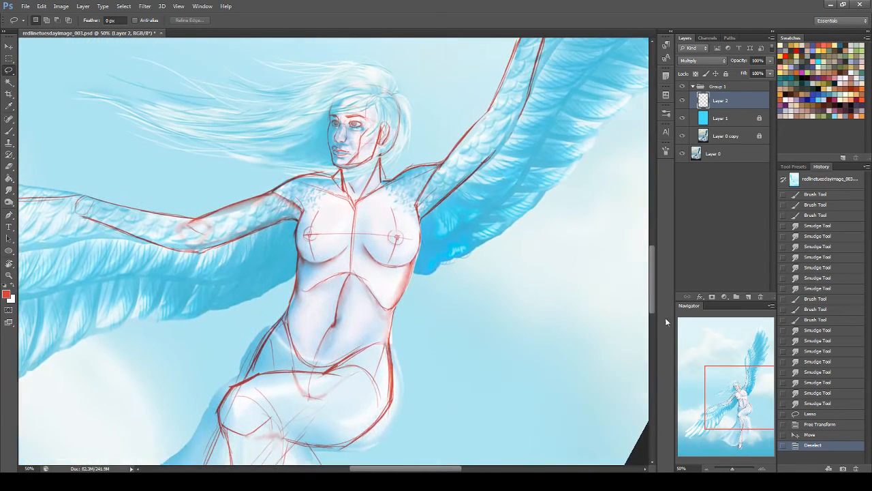
Step: Hide the collapsed Group 1, flip the canvas horizontally with Layer 0 active, and straighten the view to 0° rotation
click(688, 87)
click(694, 86)
click(682, 86)
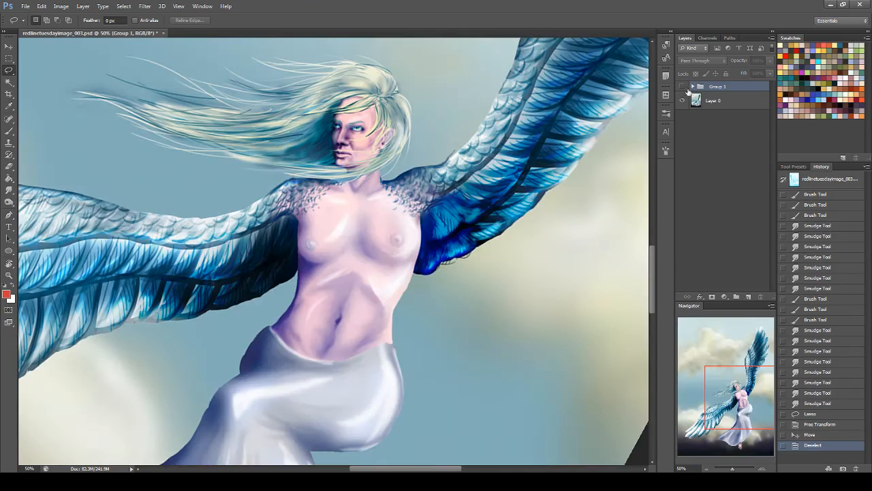
click(713, 100)
key(ctrl+shift+h)
drag(726, 410, 699, 444)
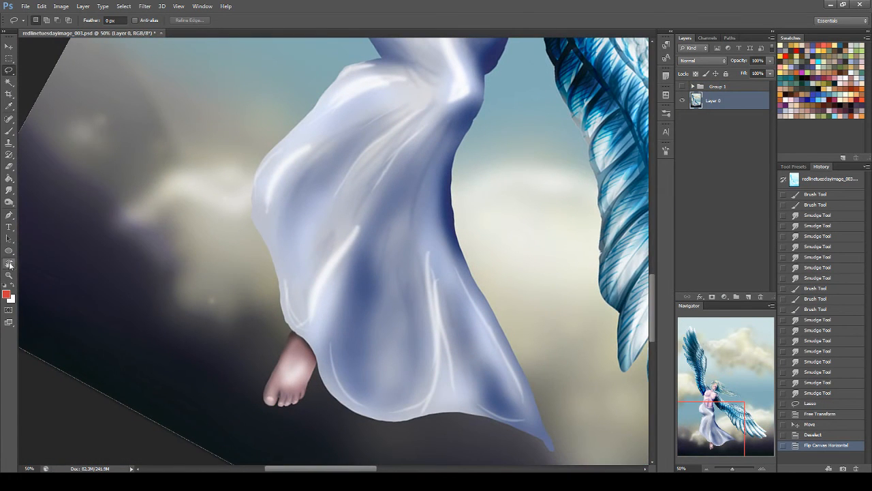
key(r)
drag(597, 186, 493, 104)
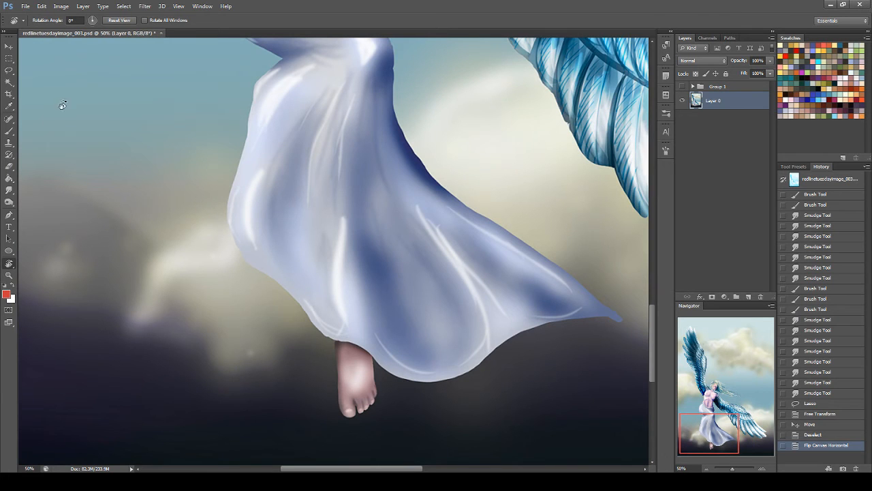
Step: Select the painted foot and nearby hem with a rectangular marquee and paste a copy onto its own layer
click(9, 58)
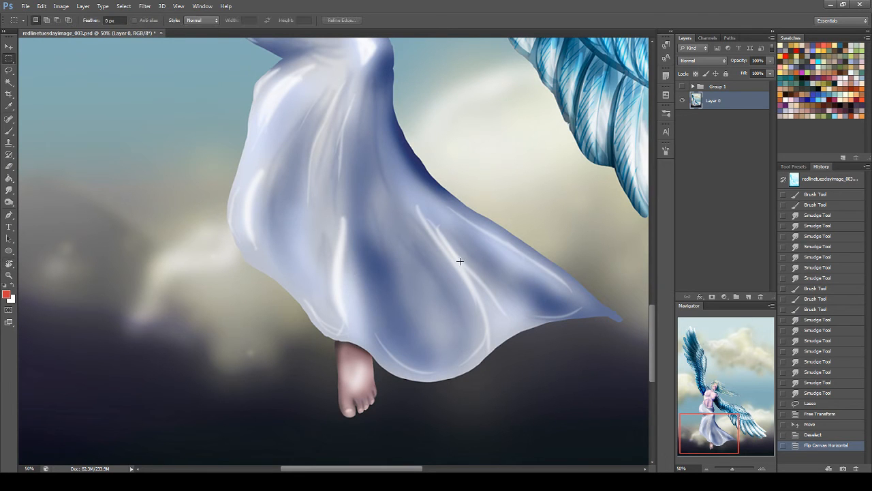
mouse_move(714, 436)
mouse_down()
mouse_move(698, 384)
mouse_move(703, 448)
mouse_up()
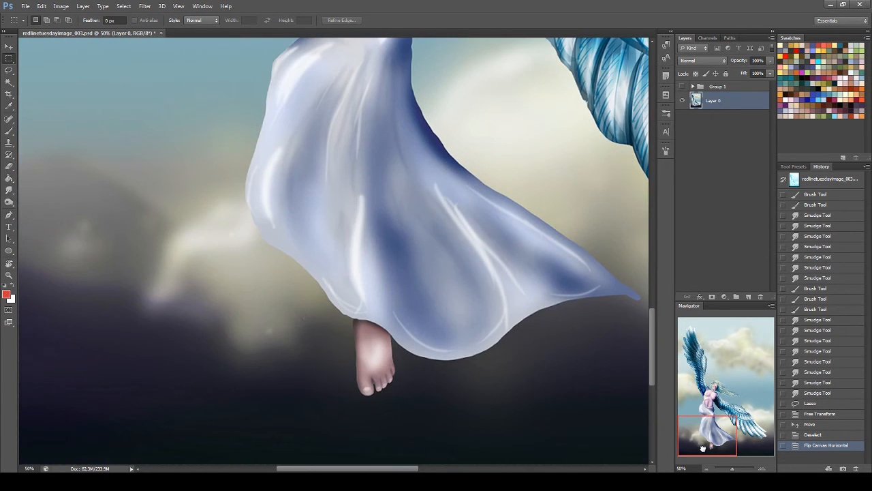
drag(331, 277, 424, 419)
scroll(424, 418, up, 2)
scroll(393, 254, up, 5)
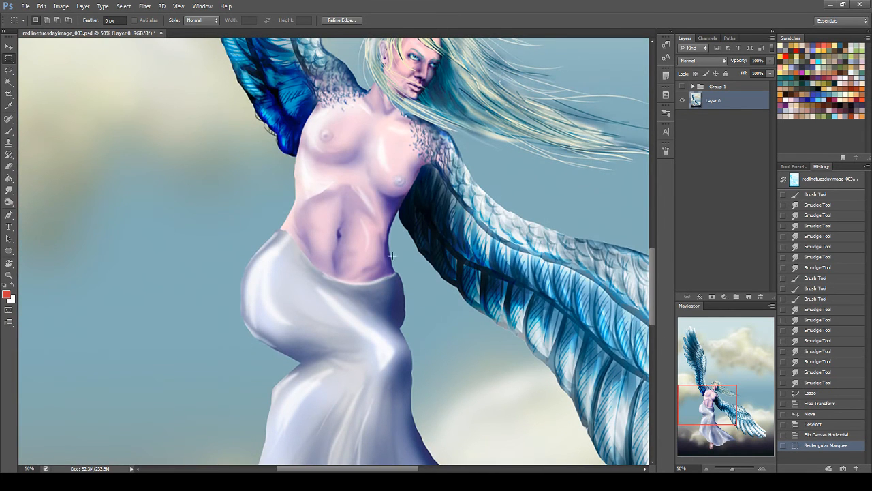
drag(693, 401, 702, 432)
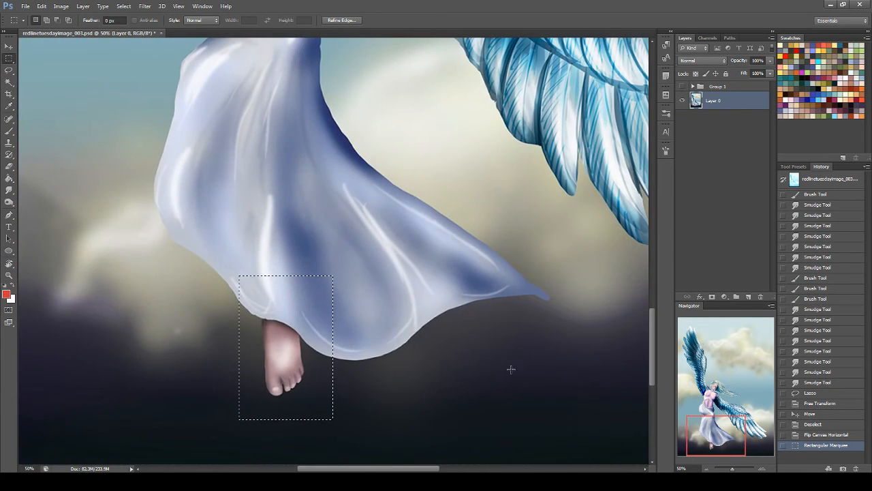
click(443, 386)
key(ctrl+v)
Step: Move the pasted foot beside the woman's head to compare their sizes
scroll(609, 364, up, 15)
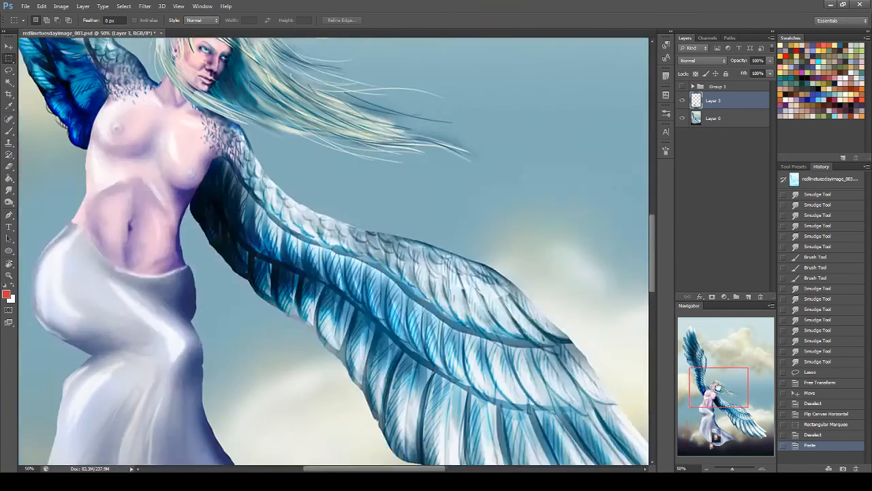
key(v)
mouse_move(342, 354)
mouse_down()
mouse_move(394, 281)
mouse_move(417, 291)
mouse_move(420, 347)
mouse_move(346, 352)
mouse_up()
drag(422, 367, 517, 295)
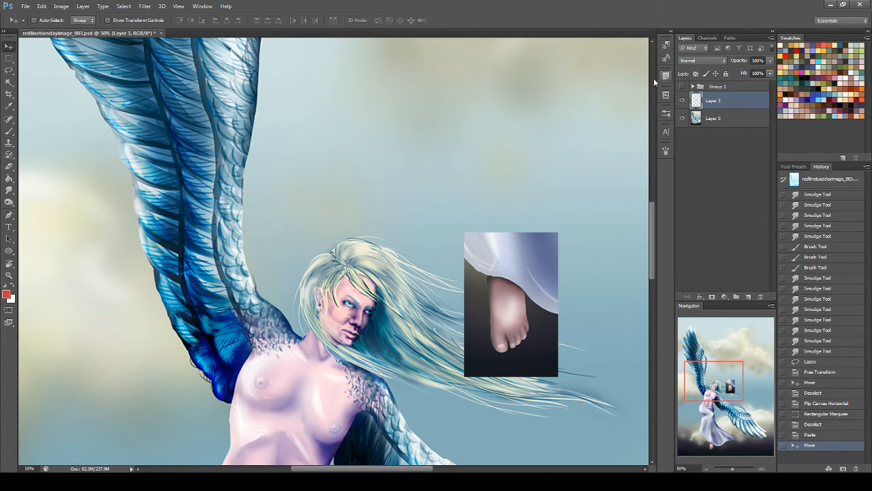
Step: Delete the foot copy's layer and show Group 1 again over the lower legs and foot
drag(727, 100, 761, 296)
click(683, 86)
mouse_move(728, 368)
mouse_down()
mouse_move(698, 440)
mouse_move(704, 410)
mouse_move(707, 428)
mouse_up()
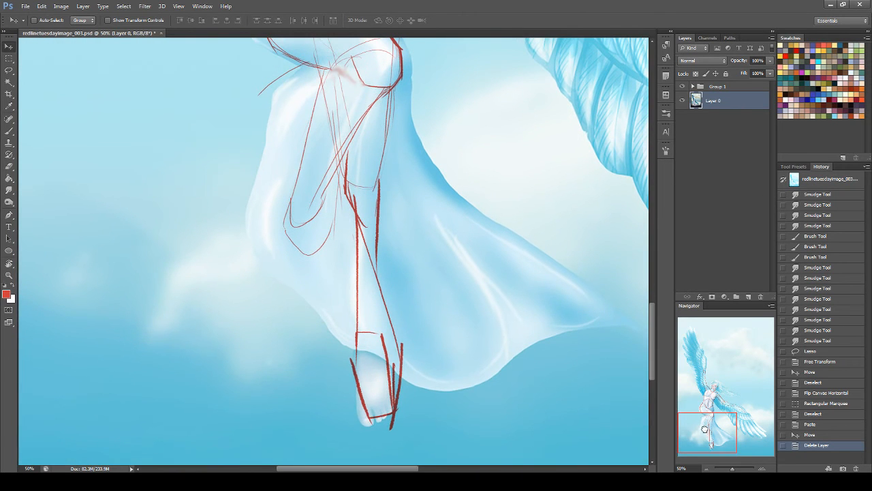
Step: Lasso the lower-leg and foot redlines on Layer 2 in Group 1, raise their lightness to about +74, deselect, and save
click(8, 130)
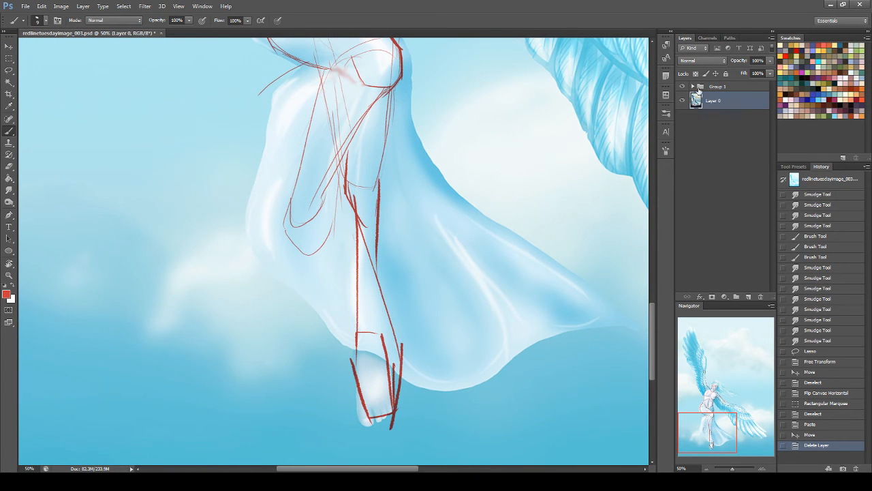
click(692, 86)
click(723, 102)
click(9, 70)
mouse_move(310, 85)
mouse_down()
mouse_move(378, 95)
mouse_move(409, 442)
mouse_move(290, 115)
mouse_up()
key(ctrl+u)
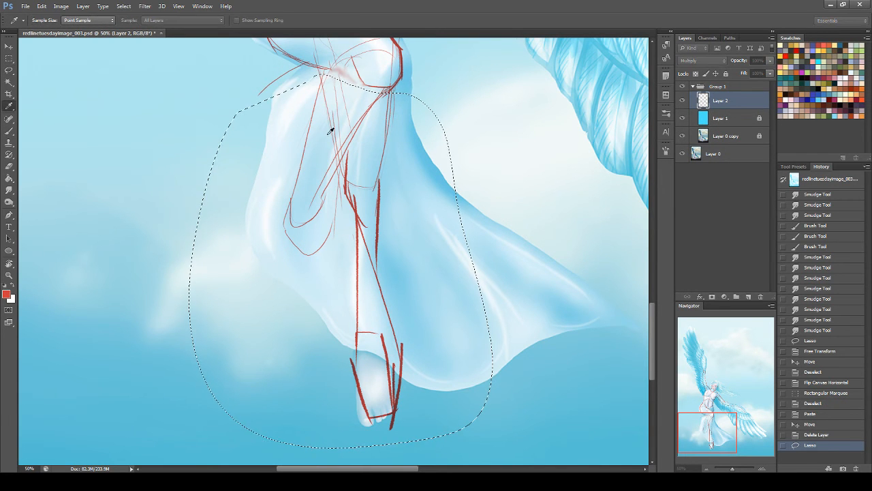
drag(549, 311, 577, 313)
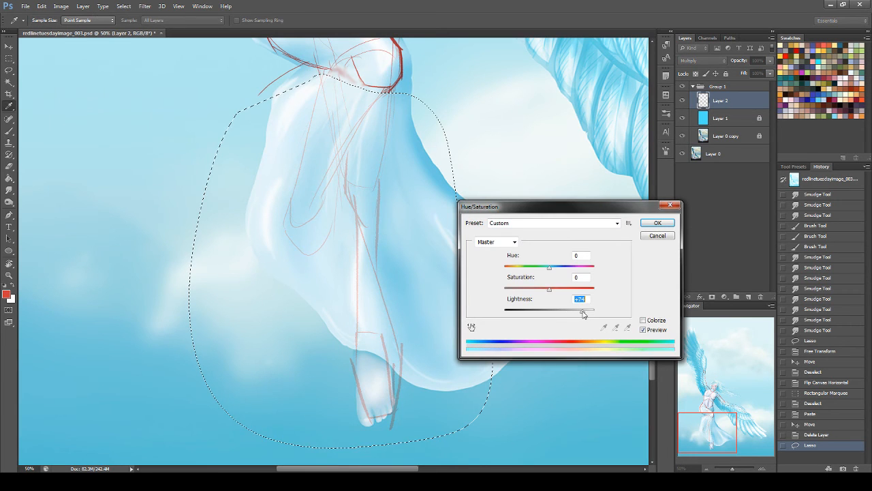
click(658, 223)
key(ctrl+d)
key(ctrl+s)
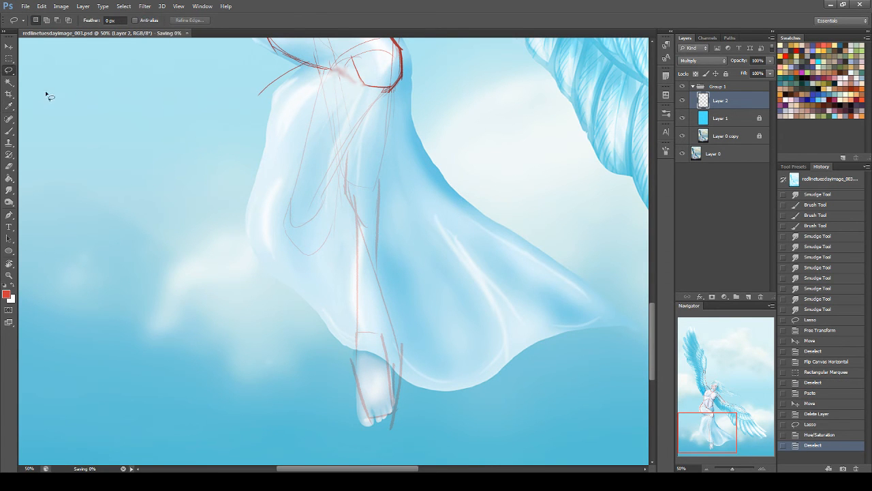
Step: At 100% zoom, brush red ankle lines over the faded sketch: an arch across the top of the foot and angled ankle bones on both sides
click(9, 118)
click(9, 131)
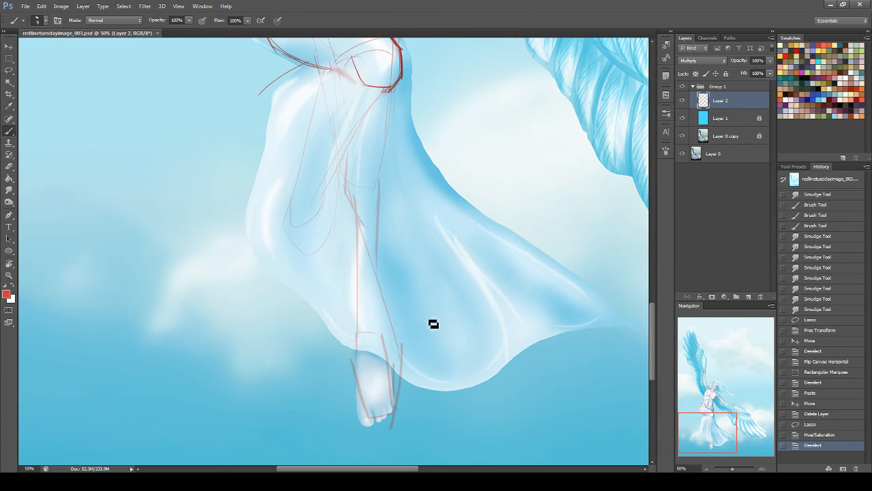
click(684, 468)
text(100)
key(Return)
drag(696, 426, 698, 437)
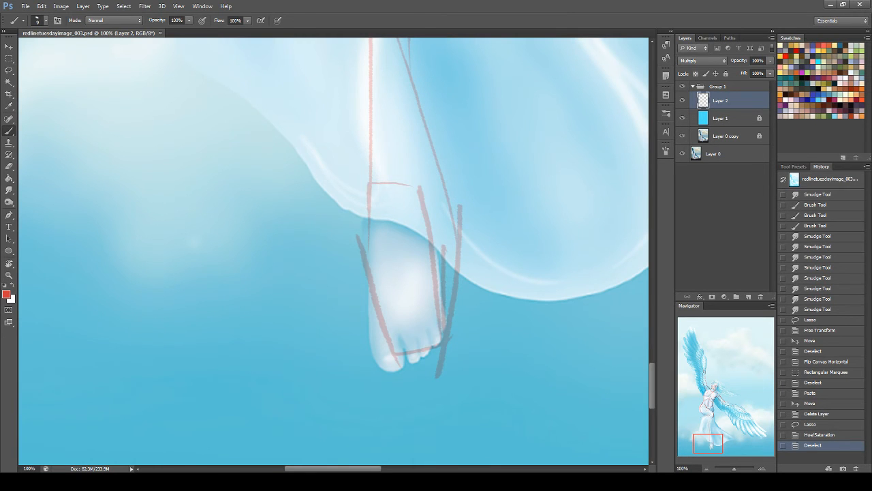
drag(368, 208, 430, 203)
key(ctrl+z)
mouse_move(370, 138)
mouse_down()
mouse_move(366, 209)
mouse_move(400, 182)
mouse_move(430, 207)
mouse_up()
drag(365, 182, 368, 206)
drag(361, 178, 368, 214)
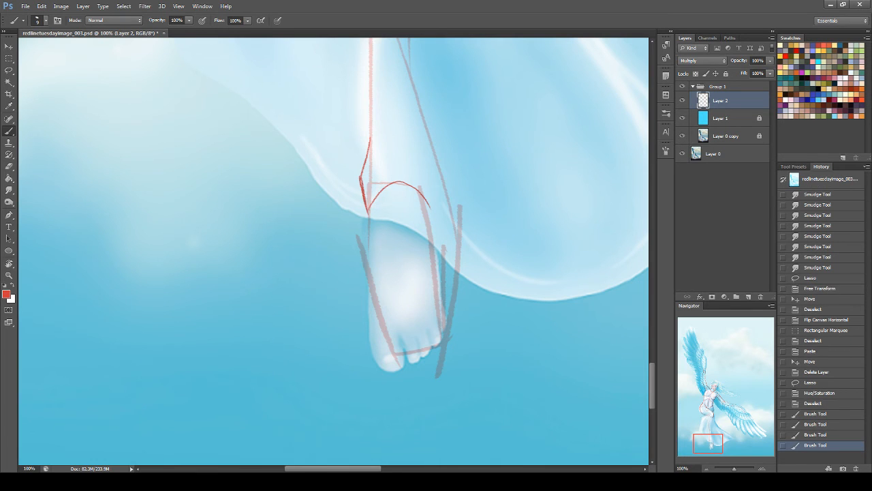
drag(428, 207, 434, 175)
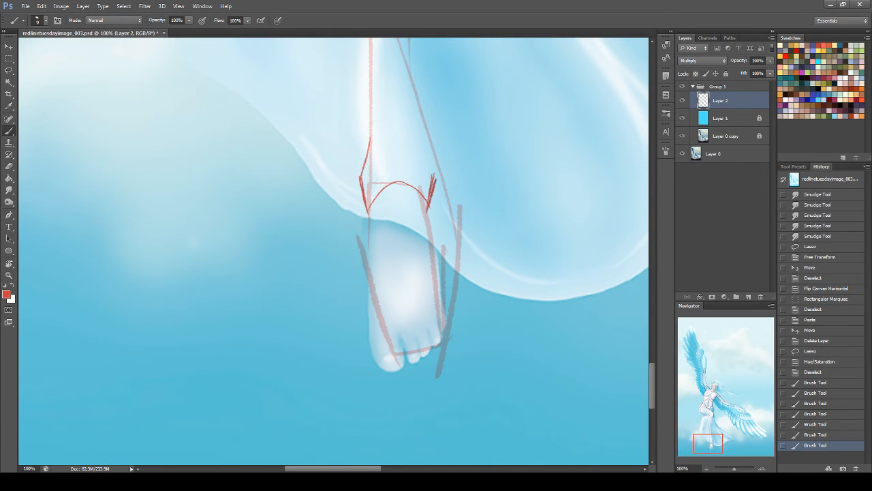
Step: Draw both sides of the foot from ankle to toes, a curve across the ball, and the slanted front edge
drag(362, 192, 354, 229)
mouse_move(362, 195)
mouse_down()
mouse_move(356, 229)
mouse_move(371, 267)
mouse_up()
drag(356, 229, 374, 300)
drag(364, 248, 375, 310)
drag(436, 197, 437, 259)
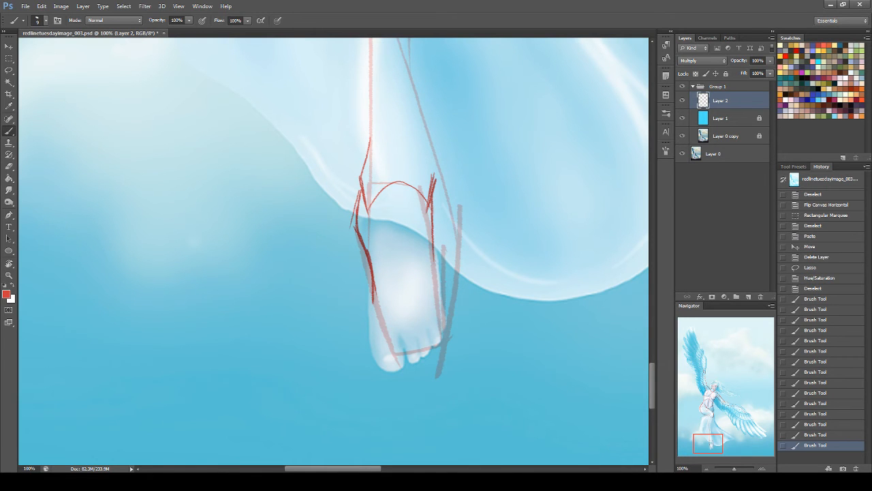
drag(436, 199, 439, 262)
mouse_move(374, 301)
mouse_down()
mouse_move(400, 353)
mouse_move(469, 322)
mouse_move(436, 251)
mouse_up()
drag(436, 250, 448, 301)
mouse_move(374, 305)
mouse_down()
mouse_move(449, 289)
mouse_move(445, 341)
mouse_move(452, 327)
mouse_move(388, 371)
mouse_up()
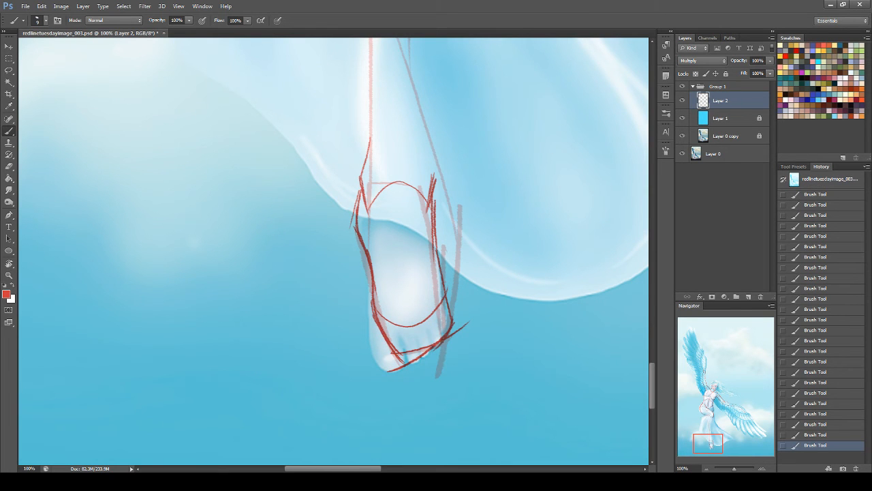
Step: Mark the division beside the big toe and erase the stray lines extending past the front of the foot
drag(410, 330, 413, 355)
click(9, 167)
mouse_move(411, 376)
mouse_down()
mouse_move(384, 372)
mouse_move(423, 370)
mouse_move(414, 353)
mouse_move(415, 360)
mouse_up()
mouse_move(463, 330)
mouse_down()
mouse_move(438, 368)
mouse_move(460, 362)
mouse_up()
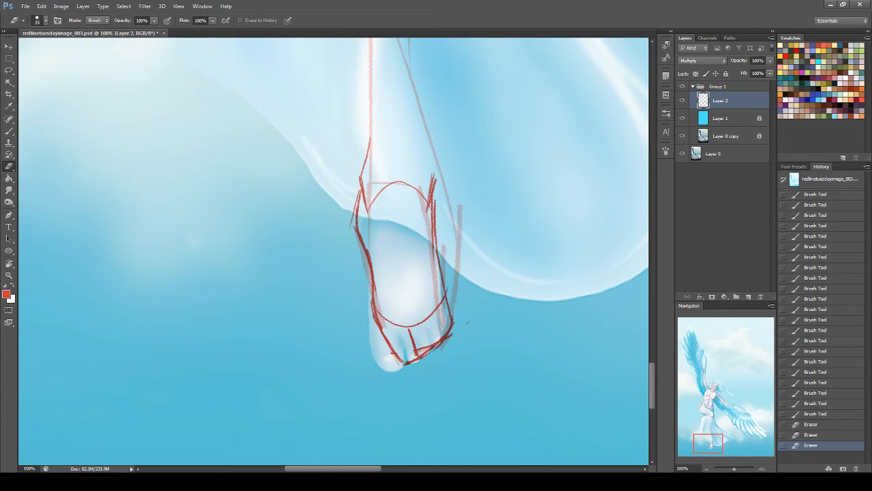
Step: Draw the base of the big toe, the dividing lines between the smaller toes, and the toe tips
click(9, 130)
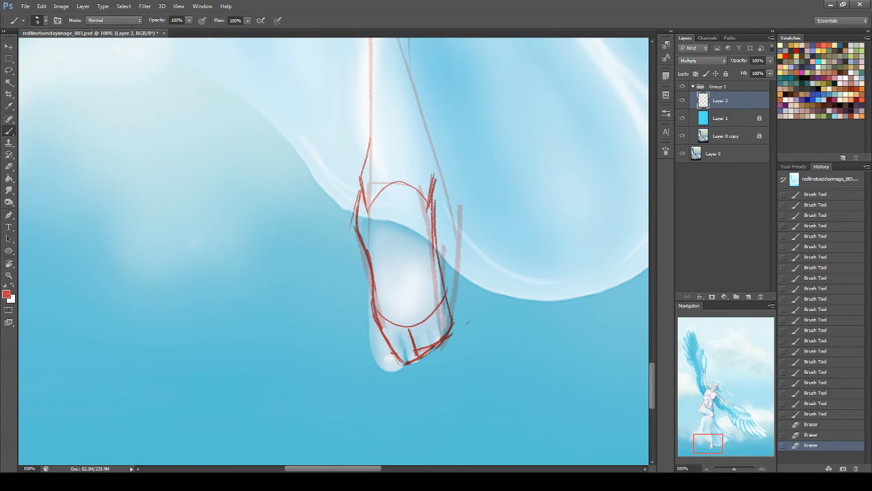
drag(387, 336, 407, 326)
drag(423, 326, 423, 349)
mouse_move(436, 320)
mouse_down()
mouse_move(448, 338)
mouse_move(450, 318)
mouse_move(446, 337)
mouse_move(416, 362)
mouse_move(431, 343)
mouse_up()
drag(428, 338, 431, 348)
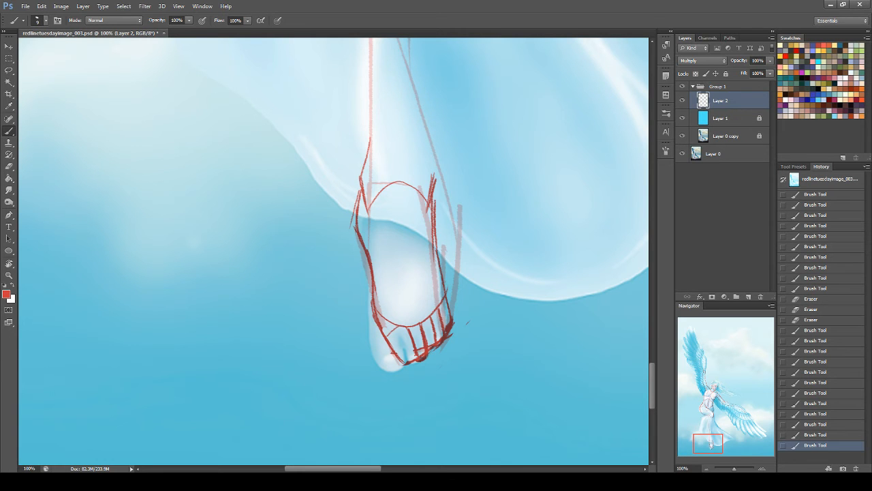
drag(413, 364, 445, 343)
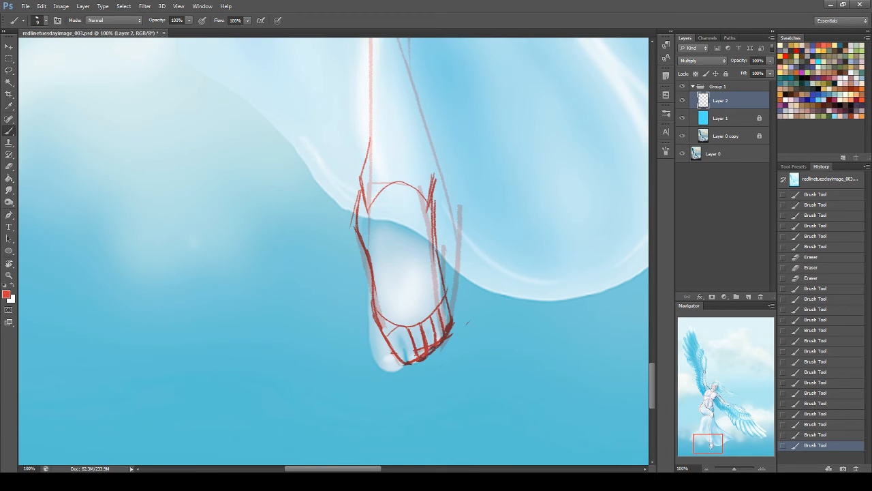
Step: Erase the excess strokes around the toes and add a small angular plane to the inner ankle bone
click(9, 166)
mouse_move(417, 336)
mouse_down()
mouse_move(432, 350)
mouse_move(436, 332)
mouse_move(442, 341)
mouse_move(450, 329)
mouse_move(442, 347)
mouse_move(450, 348)
mouse_move(431, 365)
mouse_move(409, 365)
mouse_up()
key(b)
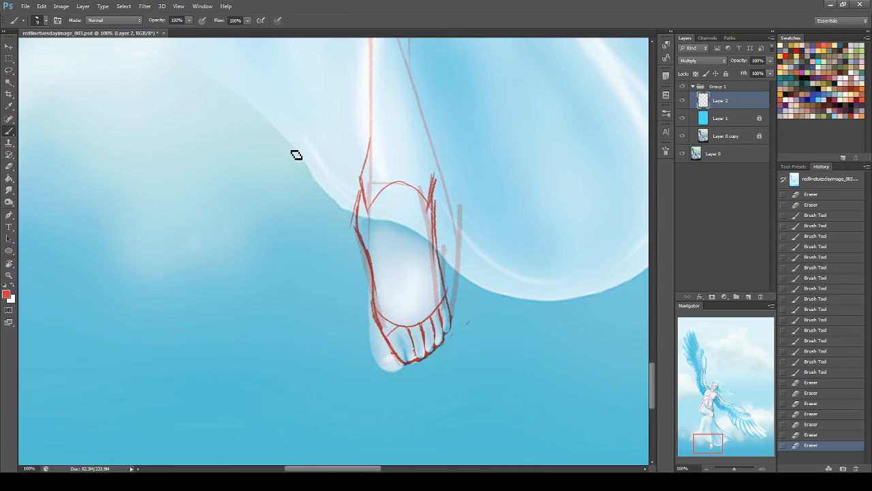
mouse_move(366, 181)
mouse_down()
mouse_move(376, 195)
mouse_move(363, 229)
mouse_up()
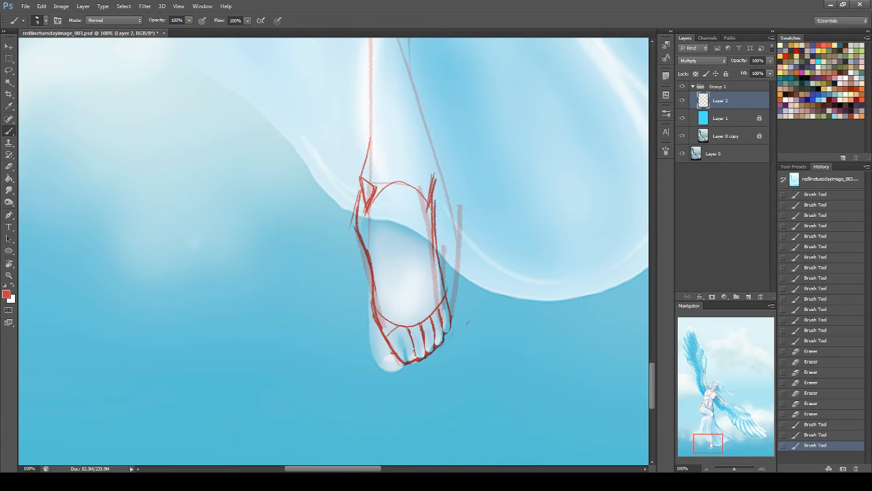
Step: Draw a straight vertical guide and a thick horizontal baseline beside the foot for a side-view diagram
drag(709, 431, 718, 432)
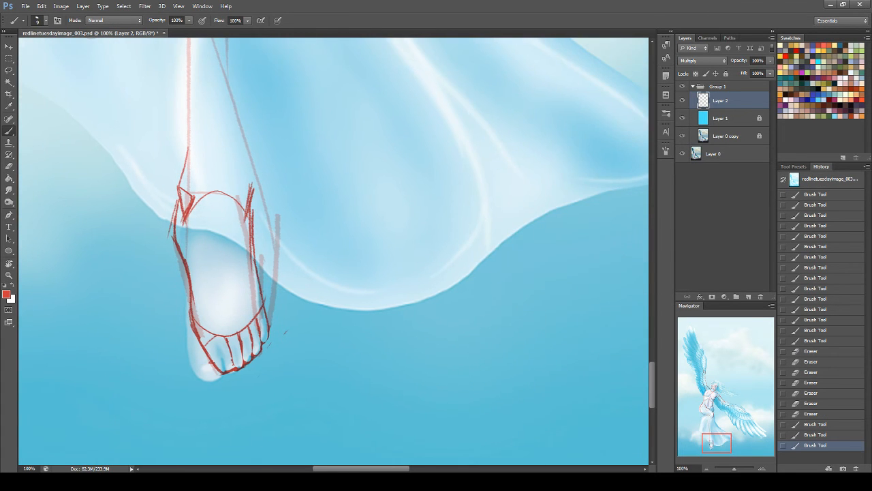
mouse_move(405, 113)
mouse_down()
mouse_move(413, 187)
mouse_move(405, 306)
mouse_up()
key(ctrl+z)
drag(418, 94, 417, 303)
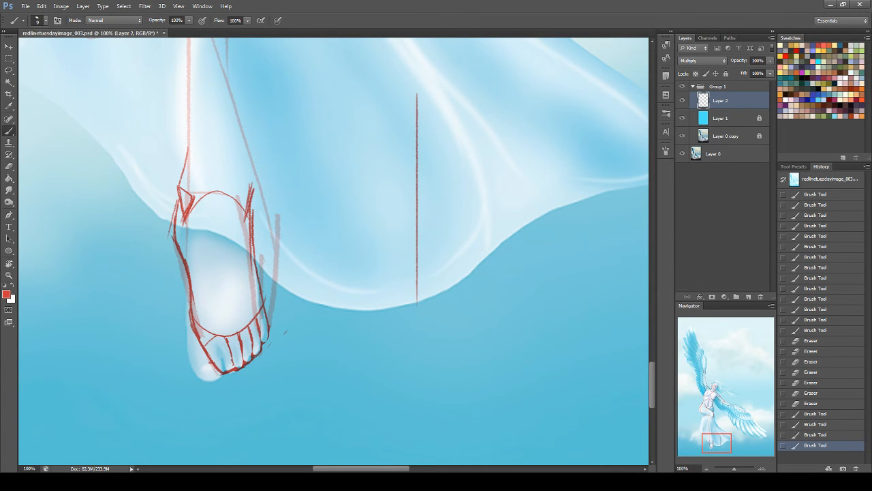
mouse_move(352, 318)
mouse_down()
mouse_move(448, 325)
mouse_move(587, 317)
mouse_up()
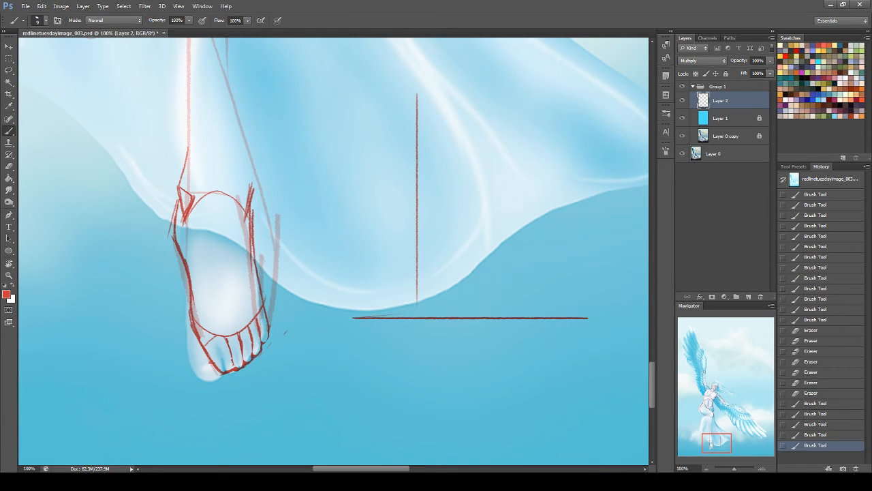
drag(713, 436, 716, 433)
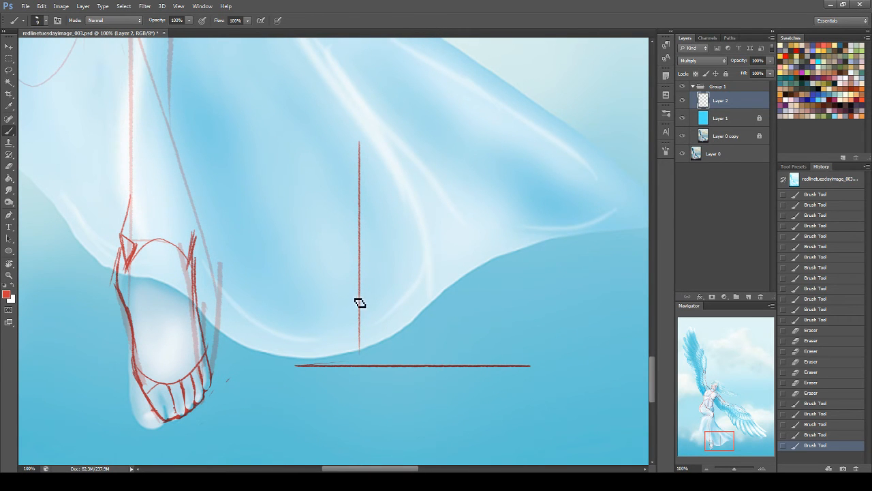
drag(291, 366, 532, 379)
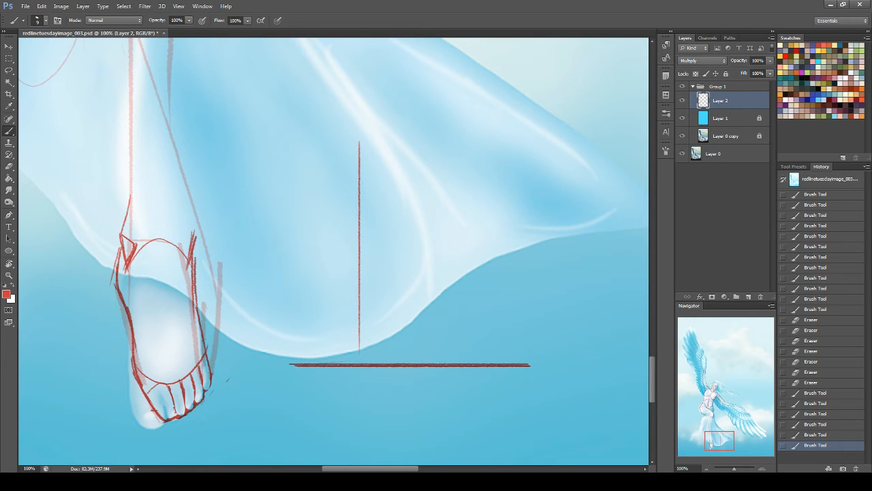
Step: Complete a square frame on the baseline, divide it with two vertical lines, and add a short crossbar at ankle height
mouse_move(295, 360)
mouse_down()
mouse_move(325, 139)
mouse_move(520, 127)
mouse_up()
drag(530, 365, 547, 151)
drag(458, 148, 470, 361)
mouse_move(370, 147)
mouse_down()
mouse_move(391, 363)
mouse_move(379, 221)
mouse_move(393, 151)
mouse_up()
drag(365, 354, 364, 110)
mouse_move(348, 266)
mouse_down()
mouse_move(392, 267)
mouse_move(366, 266)
mouse_move(368, 290)
mouse_move(355, 248)
mouse_up()
key(ctrl+z)
key(ctrl+z)
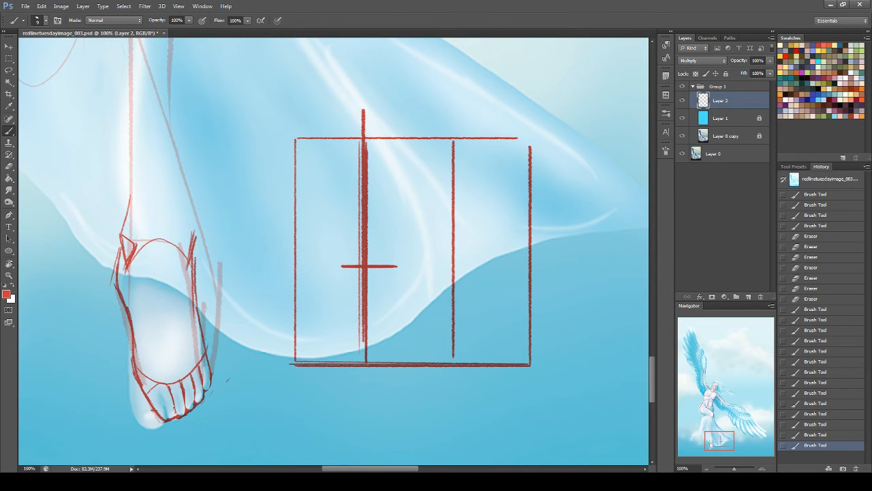
Step: Draw the heel in the side-view diagram, slanting from the ankle crossbar to the frame's edge and down to the baseline
mouse_move(347, 243)
mouse_down()
mouse_move(380, 293)
mouse_move(362, 230)
mouse_up()
key(ctrl+z)
drag(340, 273, 315, 298)
mouse_move(345, 272)
mouse_down()
mouse_move(298, 307)
mouse_move(308, 363)
mouse_up()
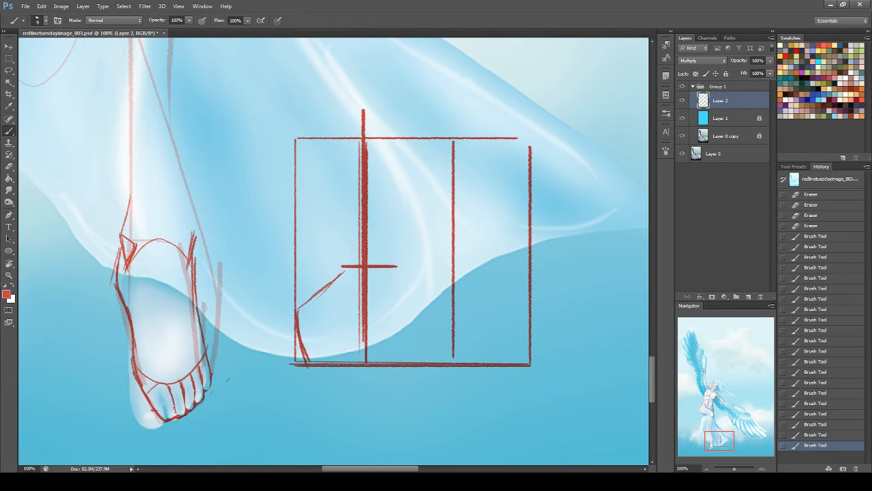
drag(353, 265, 298, 308)
key(ctrl+z)
mouse_move(354, 265)
mouse_down()
mouse_move(300, 311)
mouse_move(289, 308)
mouse_move(312, 365)
mouse_up()
drag(300, 327, 312, 365)
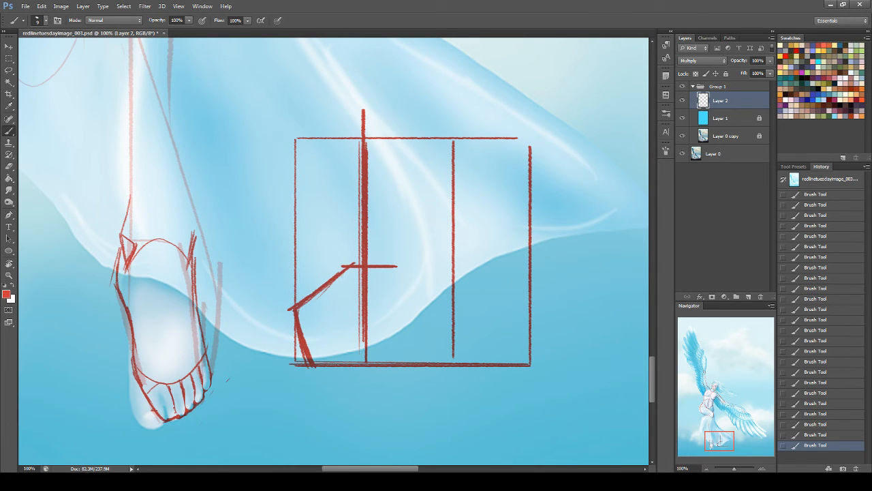
Step: Draw the sole along the baseline with a raised arch, the ball of the foot, and the underside of the toe
drag(321, 363, 418, 373)
key(ctrl+z)
drag(315, 361, 423, 360)
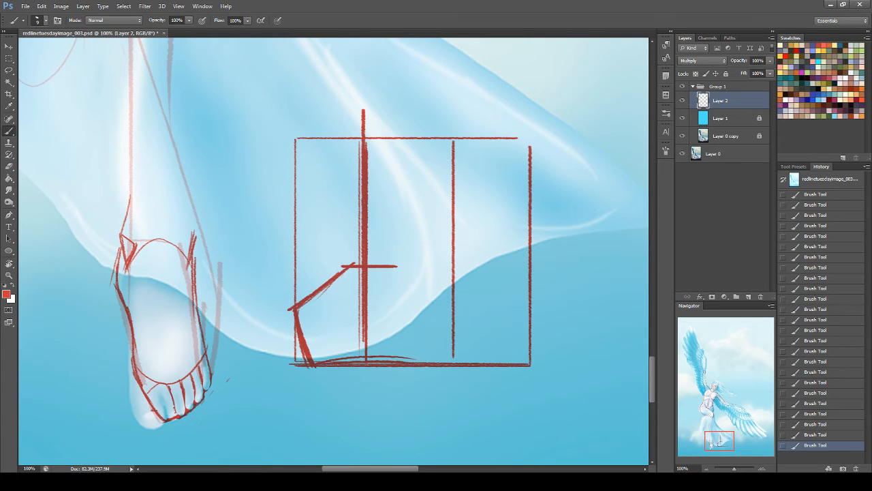
drag(364, 363, 428, 360)
drag(322, 369, 398, 363)
drag(409, 362, 477, 369)
drag(514, 366, 503, 364)
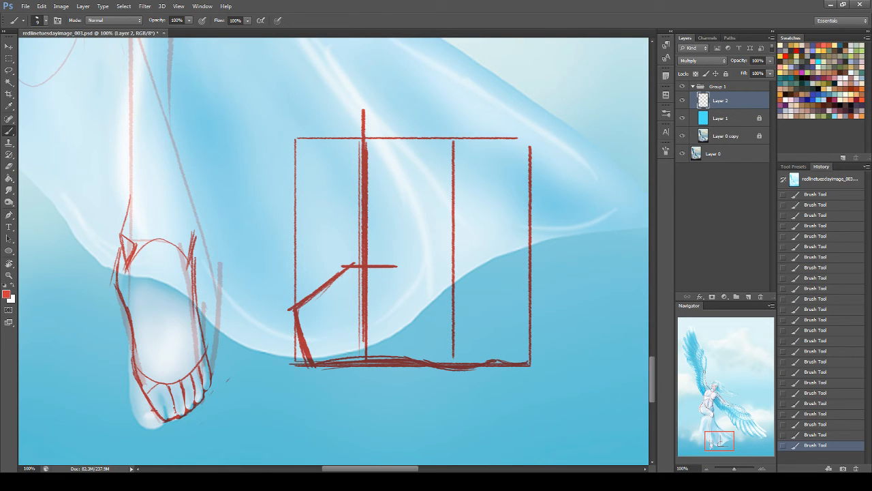
Step: Draw the sloping top of the foot down to a rounded toe and round off the inside of the heel
mouse_move(404, 268)
mouse_down()
mouse_move(500, 324)
mouse_move(493, 315)
mouse_move(497, 332)
mouse_up()
mouse_move(452, 301)
mouse_down()
mouse_move(539, 344)
mouse_move(526, 366)
mouse_move(538, 349)
mouse_up()
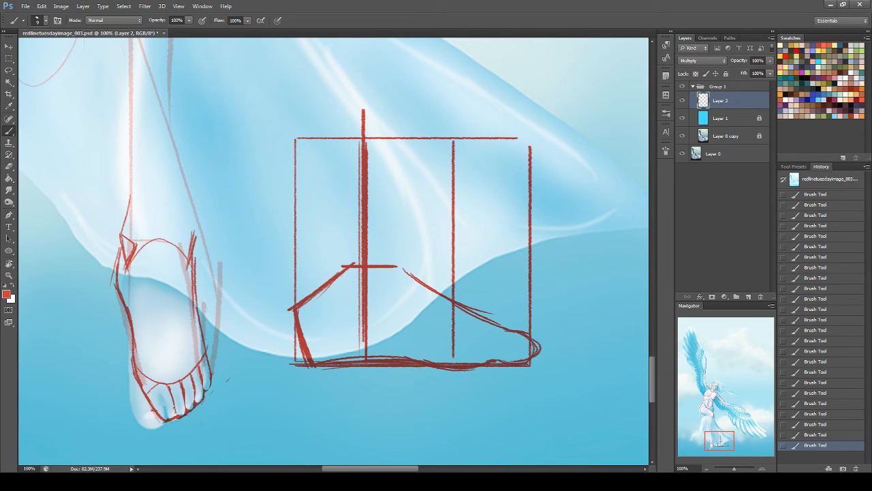
drag(299, 306, 312, 360)
Step: Draw the back and front lines of the lower leg narrowing to the ankle, and join them with a rounded curve
drag(322, 126, 325, 282)
key(ctrl+z)
drag(326, 133, 323, 274)
drag(330, 153, 333, 267)
key(ctrl+z)
drag(317, 135, 334, 275)
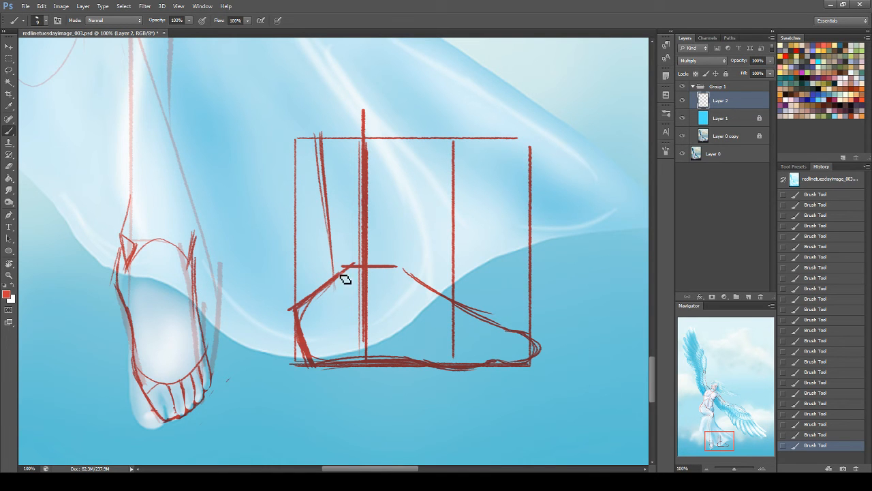
mouse_move(341, 273)
mouse_down()
mouse_move(403, 271)
mouse_move(342, 281)
mouse_move(406, 272)
mouse_move(403, 142)
mouse_move(401, 264)
mouse_up()
drag(414, 140, 399, 272)
drag(412, 198, 400, 266)
drag(418, 109, 398, 271)
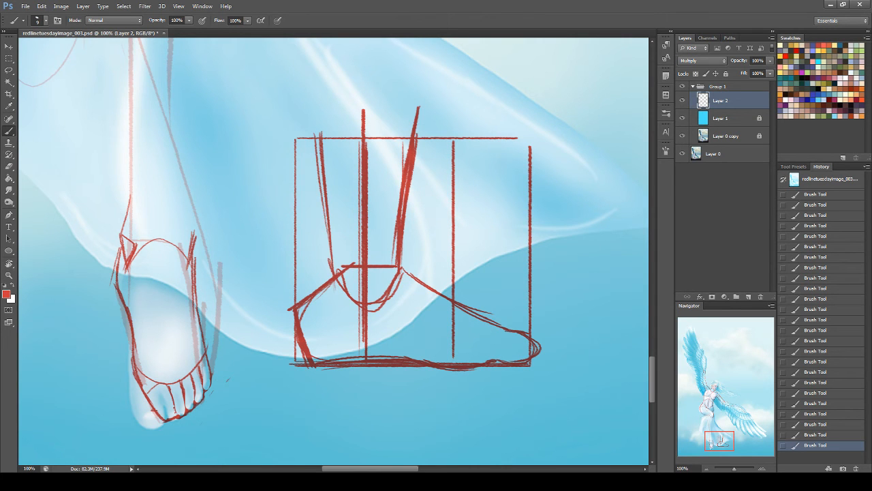
Step: Draw two thick converging lines from the sides of the ankle down to the sole in the side-view diagram
drag(339, 282, 350, 356)
drag(403, 274, 382, 355)
drag(345, 276, 350, 363)
drag(406, 276, 385, 364)
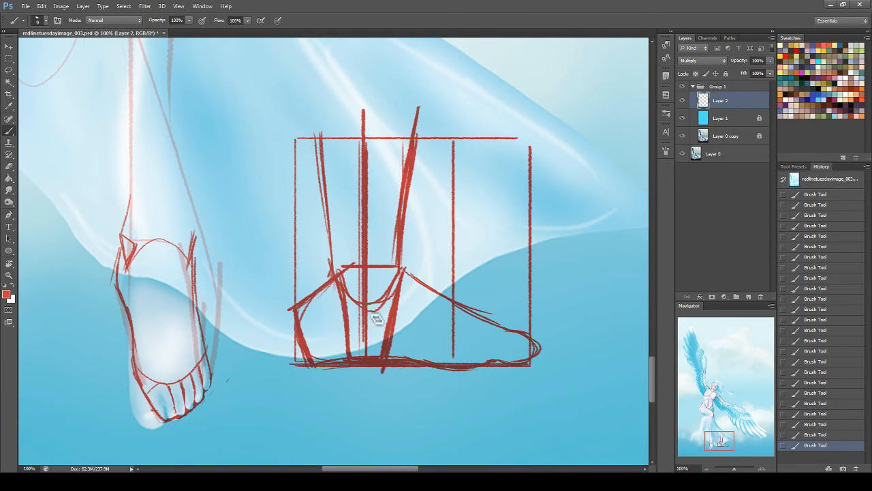
key(ctrl+z)
Step: Sketch a front-view foot beside the side view, with an arched instep, one large and four small toe circles, and both ankle sides
drag(704, 437, 730, 439)
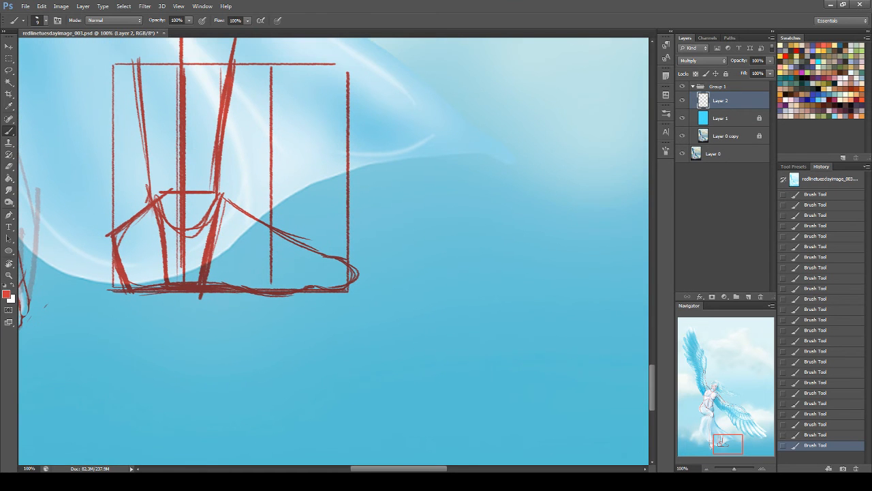
mouse_move(478, 228)
mouse_down()
mouse_move(397, 235)
mouse_move(426, 261)
mouse_up()
key(ctrl+z)
mouse_move(390, 284)
mouse_down()
mouse_move(434, 203)
mouse_move(486, 226)
mouse_move(517, 280)
mouse_up()
mouse_move(398, 289)
mouse_down()
mouse_move(420, 261)
mouse_move(513, 280)
mouse_up()
mouse_move(409, 274)
mouse_down()
mouse_move(445, 297)
mouse_move(522, 292)
mouse_up()
mouse_move(436, 270)
mouse_down()
mouse_move(401, 281)
mouse_move(426, 262)
mouse_move(515, 282)
mouse_up()
mouse_move(409, 155)
mouse_down()
mouse_move(400, 208)
mouse_move(407, 232)
mouse_up()
mouse_move(488, 132)
mouse_down()
mouse_move(496, 240)
mouse_move(492, 232)
mouse_up()
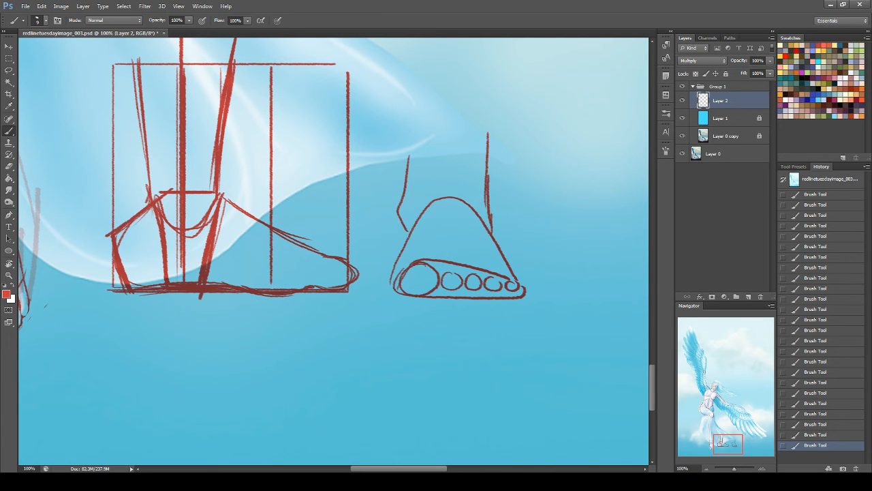
Step: Reinforce the front-view foot's outline and base, and add an inner instep arch and a curved arrow sweeping over the foot
mouse_move(410, 133)
mouse_down()
mouse_move(408, 249)
mouse_move(388, 283)
mouse_up()
mouse_move(411, 218)
mouse_down()
mouse_move(391, 291)
mouse_move(410, 298)
mouse_up()
mouse_move(402, 252)
mouse_down()
mouse_move(446, 215)
mouse_move(501, 255)
mouse_up()
mouse_move(371, 249)
mouse_down()
mouse_move(437, 205)
mouse_move(531, 235)
mouse_up()
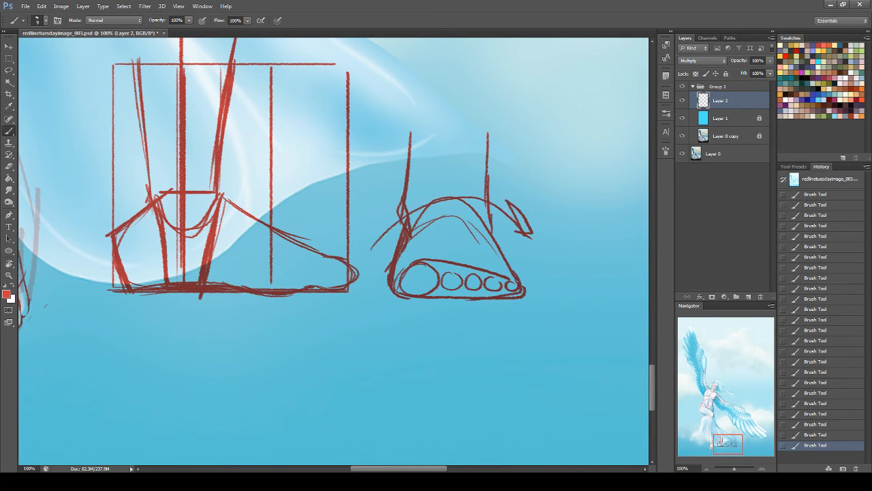
mouse_move(394, 292)
mouse_down()
mouse_move(497, 306)
mouse_move(526, 298)
mouse_up()
Step: Sketch the heel, raised arch, ground line and heel support of a high-heeled side-view foot above the front-view diagram
drag(710, 436, 732, 434)
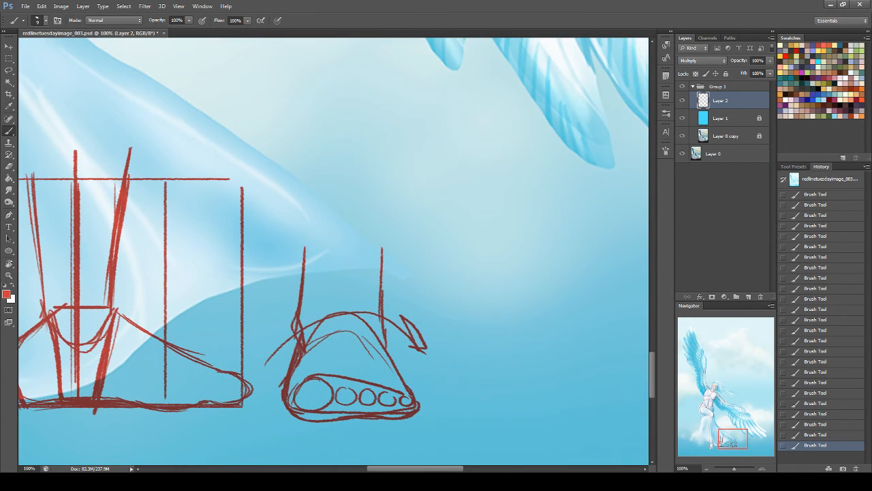
mouse_move(396, 145)
mouse_down()
mouse_move(371, 223)
mouse_move(469, 259)
mouse_move(478, 273)
mouse_up()
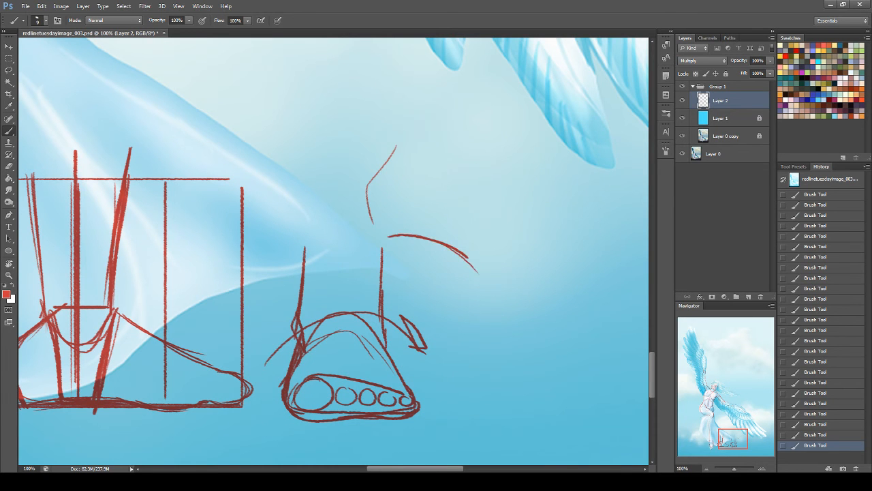
drag(119, 408, 175, 441)
mouse_move(477, 272)
mouse_down()
mouse_move(494, 289)
mouse_move(550, 289)
mouse_move(485, 289)
mouse_move(558, 291)
mouse_up()
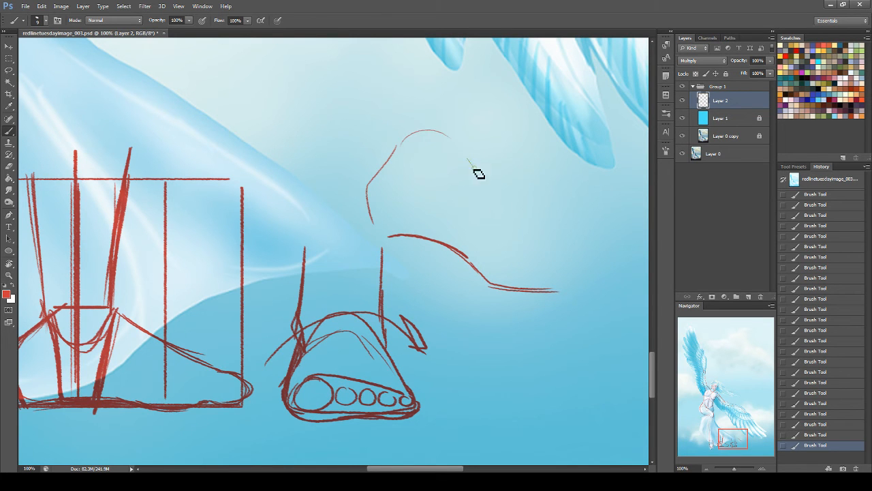
drag(378, 227, 407, 291)
drag(353, 285, 599, 286)
drag(372, 222, 407, 286)
drag(436, 240, 424, 286)
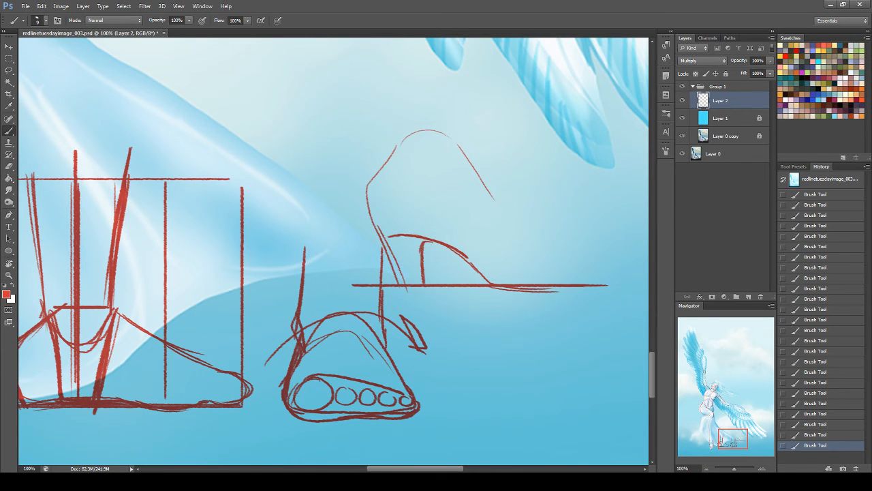
Step: Complete the high-heeled foot with a sloping instep, a pointed toe and a thickened ball resting on the ground line
drag(495, 196, 548, 252)
mouse_move(498, 183)
mouse_down()
mouse_move(538, 244)
mouse_move(581, 255)
mouse_up()
drag(511, 222, 578, 254)
mouse_move(490, 280)
mouse_down()
mouse_move(564, 287)
mouse_move(553, 287)
mouse_up()
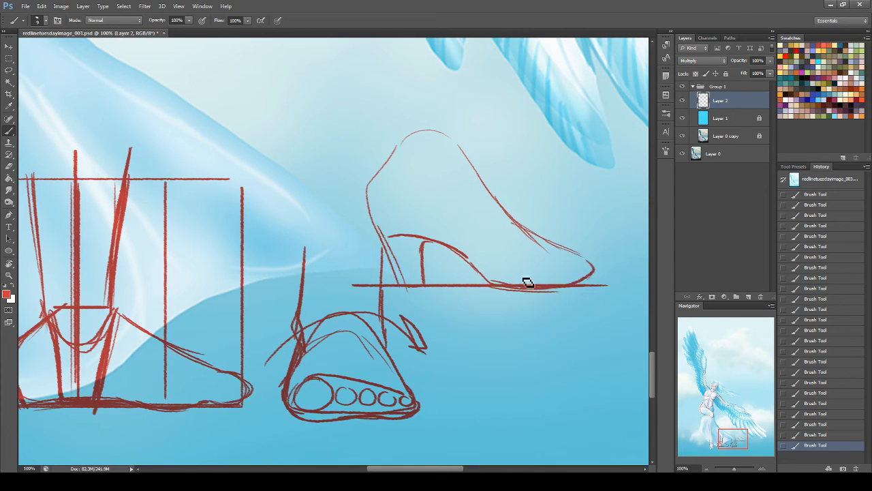
drag(602, 272, 553, 287)
Step: Start a flat side-view foot below the high-heeled one, with its heel, flat sole and a rounded ankle sloping into the instep
drag(731, 430, 734, 432)
mouse_move(362, 251)
mouse_down()
mouse_move(338, 308)
mouse_move(348, 353)
mouse_move(456, 360)
mouse_up()
drag(340, 357, 449, 356)
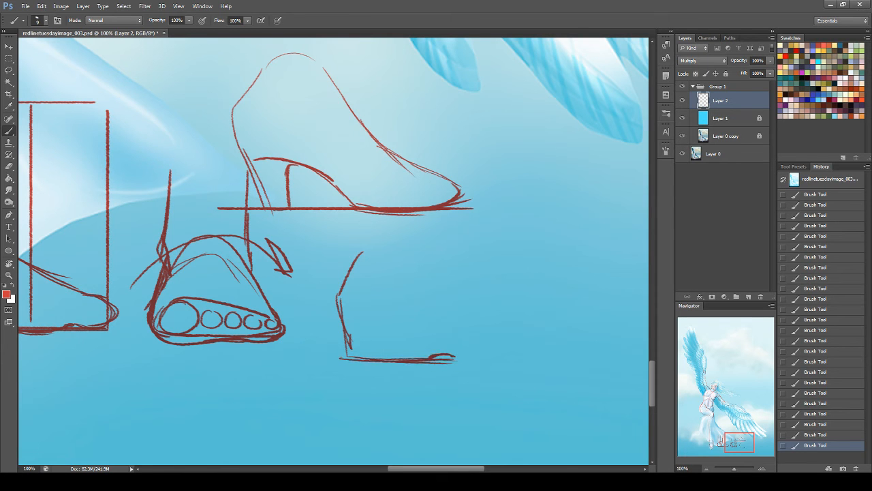
mouse_move(368, 245)
mouse_down()
mouse_move(501, 275)
mouse_move(478, 257)
mouse_move(537, 298)
mouse_up()
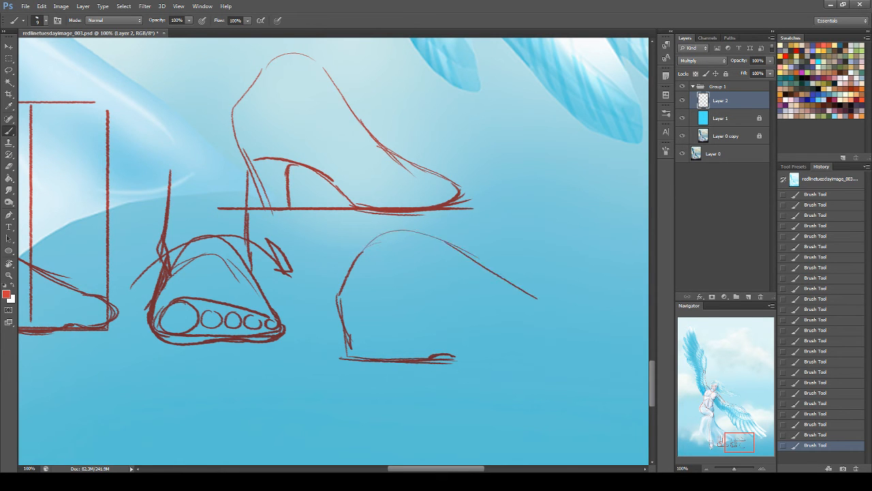
Step: Close the flat foot with a blunt toe and a ball curving upward, and add short direction marks at both feet's toes
drag(743, 435, 746, 436)
mouse_move(450, 283)
mouse_down()
mouse_move(486, 296)
mouse_move(524, 293)
mouse_move(515, 294)
mouse_up()
mouse_move(494, 296)
mouse_down()
mouse_move(538, 297)
mouse_move(493, 339)
mouse_up()
mouse_move(538, 299)
mouse_down()
mouse_move(534, 332)
mouse_move(435, 354)
mouse_up()
mouse_move(379, 349)
mouse_down()
mouse_move(477, 351)
mouse_move(538, 335)
mouse_move(488, 353)
mouse_up()
mouse_move(422, 195)
mouse_down()
mouse_move(395, 186)
mouse_move(419, 192)
mouse_up()
drag(575, 319, 545, 337)
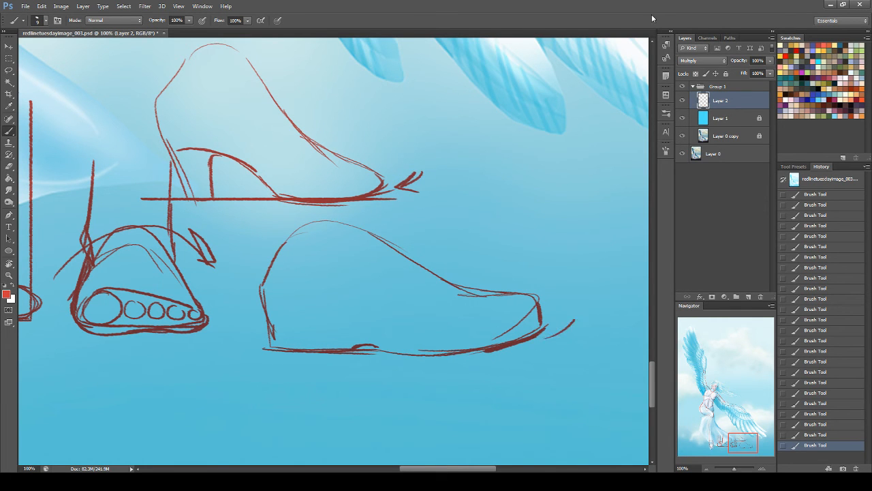
Step: Lasso all the foot diagrams beside the figure and cut them onto their own new layer
mouse_move(745, 431)
mouse_down()
mouse_move(710, 435)
mouse_move(700, 427)
mouse_move(717, 430)
mouse_move(689, 436)
mouse_move(693, 414)
mouse_move(707, 427)
mouse_up()
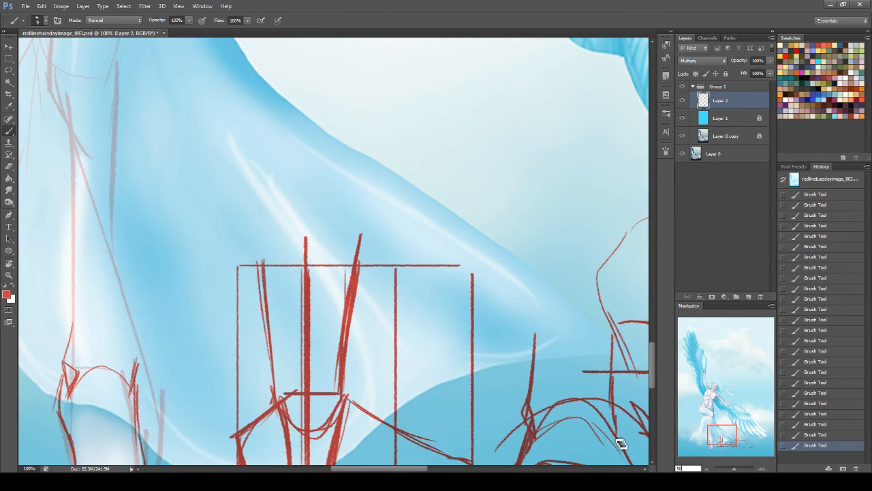
key(ctrl+minus)
key(ctrl+minus)
drag(728, 439, 736, 441)
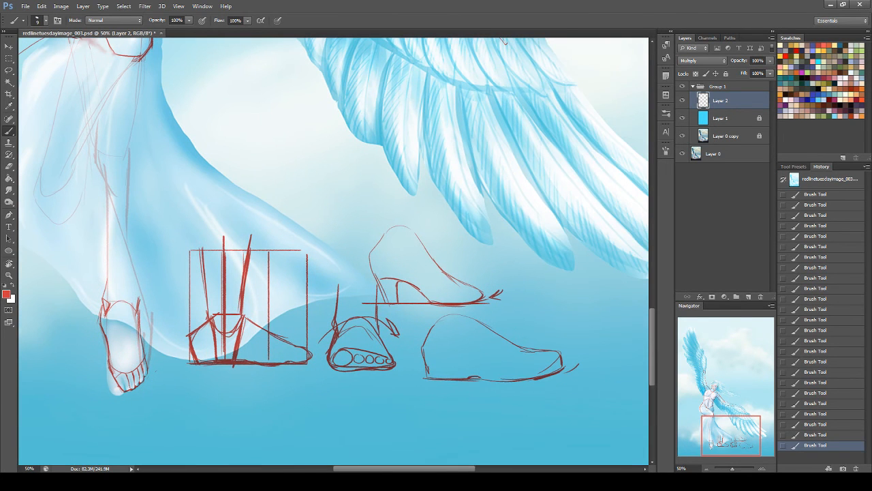
click(9, 70)
mouse_move(176, 381)
mouse_down()
mouse_move(447, 175)
mouse_move(255, 425)
mouse_move(177, 383)
mouse_up()
right_click(383, 280)
click(412, 360)
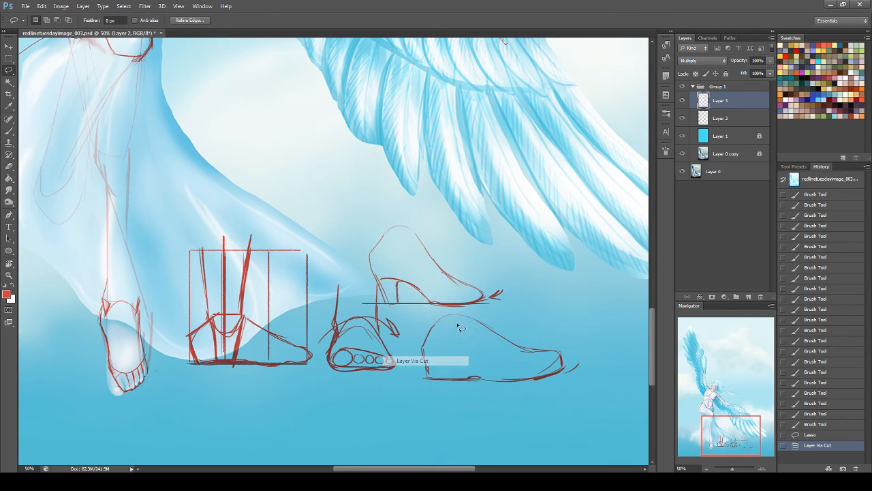
Step: Hide and lock the new layer holding the foot diagrams, and make Layer 2 active
click(683, 101)
click(682, 101)
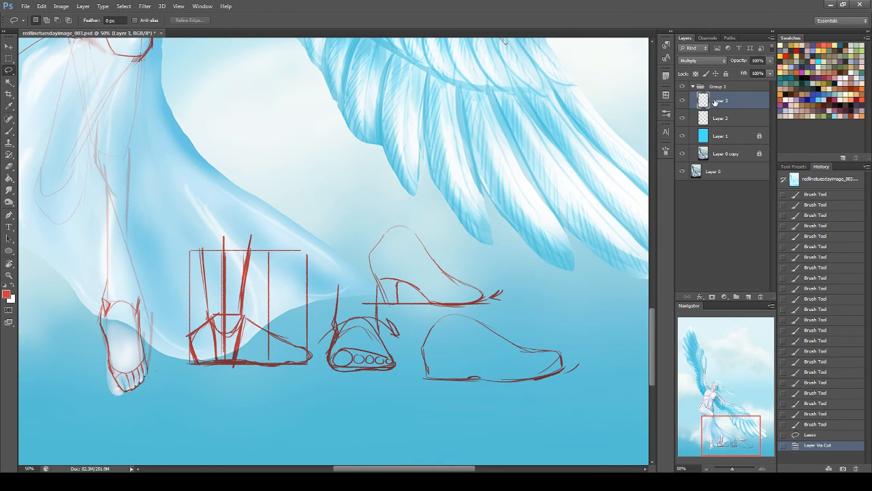
click(682, 101)
click(721, 117)
Step: Redraw the bent leg's calf and shin lines from the knee toward the ankle, with an inner contour below the kneecap
drag(730, 413, 706, 399)
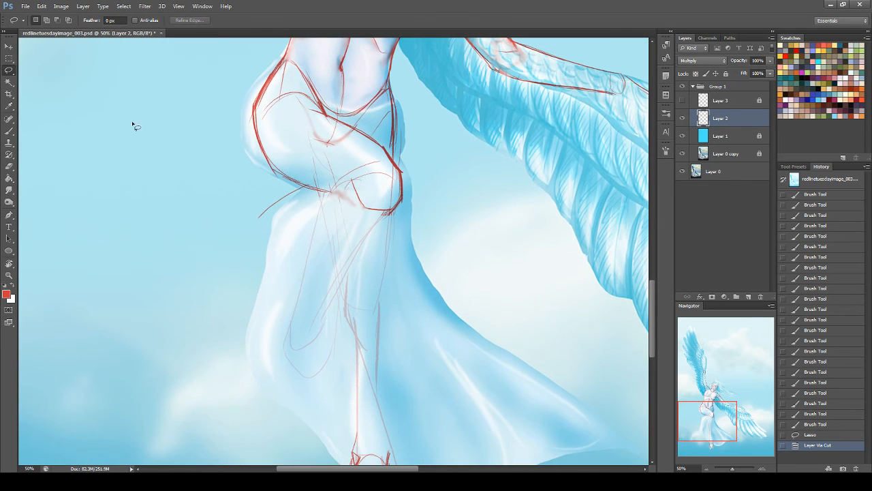
click(9, 131)
mouse_move(339, 191)
mouse_down()
mouse_move(348, 194)
mouse_move(305, 259)
mouse_move(312, 343)
mouse_up()
mouse_move(390, 212)
mouse_down()
mouse_move(342, 281)
mouse_move(326, 288)
mouse_up()
key(ctrl+z)
drag(387, 216, 324, 278)
drag(385, 215, 349, 253)
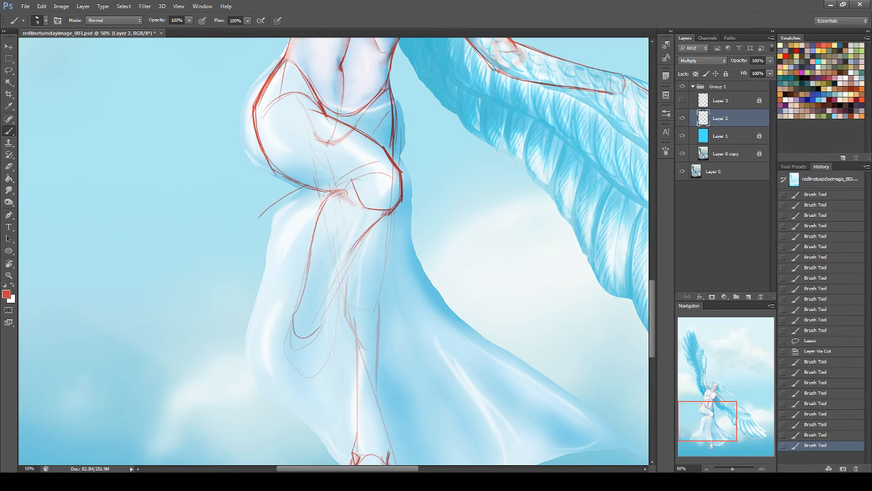
mouse_move(372, 204)
mouse_down()
mouse_move(354, 243)
mouse_move(379, 204)
mouse_move(384, 220)
mouse_move(368, 237)
mouse_up()
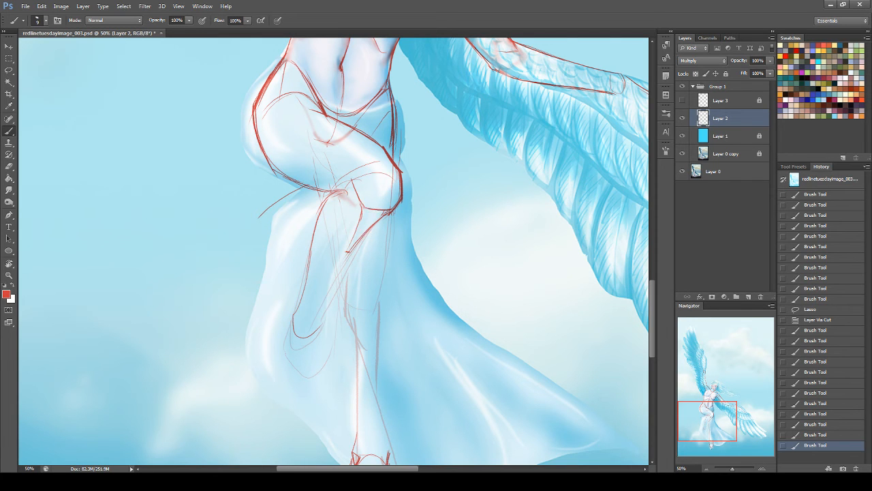
drag(379, 216, 392, 210)
Step: Sketch a small knee diagram beside the figure, with a tapering shin shape and two stacked boxes above it
drag(452, 192, 471, 238)
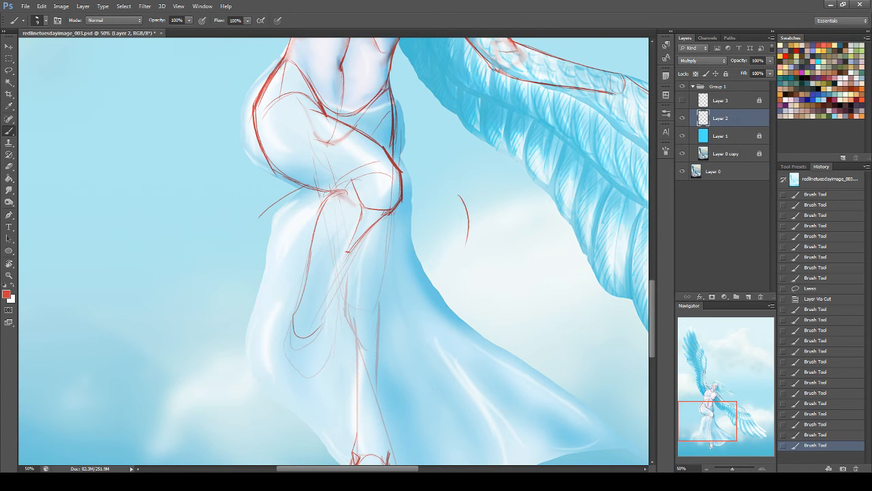
drag(494, 194, 477, 250)
key(ctrl+z)
drag(494, 194, 476, 252)
key(ctrl+z)
drag(494, 194, 479, 239)
mouse_move(451, 192)
mouse_down()
mouse_move(495, 192)
mouse_move(484, 182)
mouse_move(491, 191)
mouse_move(460, 188)
mouse_move(487, 175)
mouse_move(463, 175)
mouse_up()
key(ctrl+z)
drag(470, 243, 484, 243)
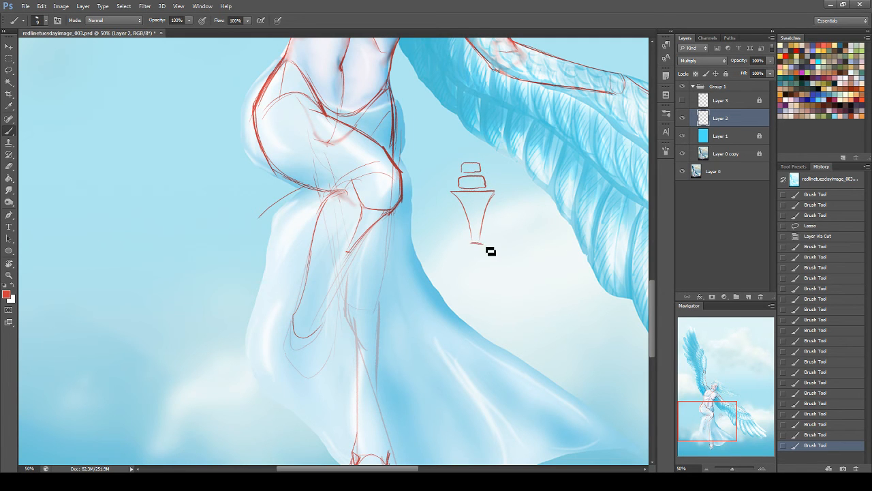
Step: Join the knee diagram's boxes with slanted side lines and add a bent pointer line beside them
mouse_move(447, 195)
mouse_down()
mouse_move(461, 166)
mouse_move(497, 199)
mouse_up()
mouse_move(492, 186)
mouse_down()
mouse_move(518, 178)
mouse_move(453, 145)
mouse_up()
key(ctrl+z)
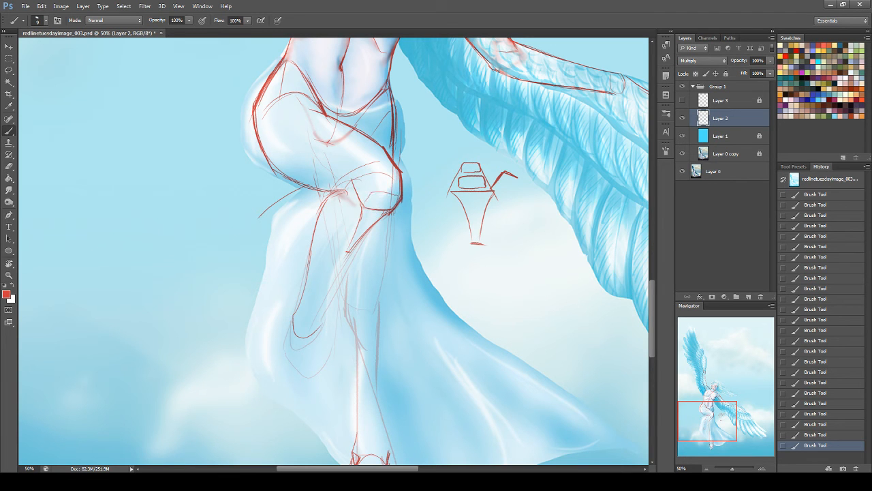
Step: Reinforce the bent leg's shin with darker lines running from below the kneecap down to the ankle
mouse_move(380, 201)
mouse_down()
mouse_move(391, 220)
mouse_move(368, 208)
mouse_move(371, 194)
mouse_move(399, 204)
mouse_move(362, 239)
mouse_up()
drag(368, 225, 354, 249)
drag(394, 207, 348, 251)
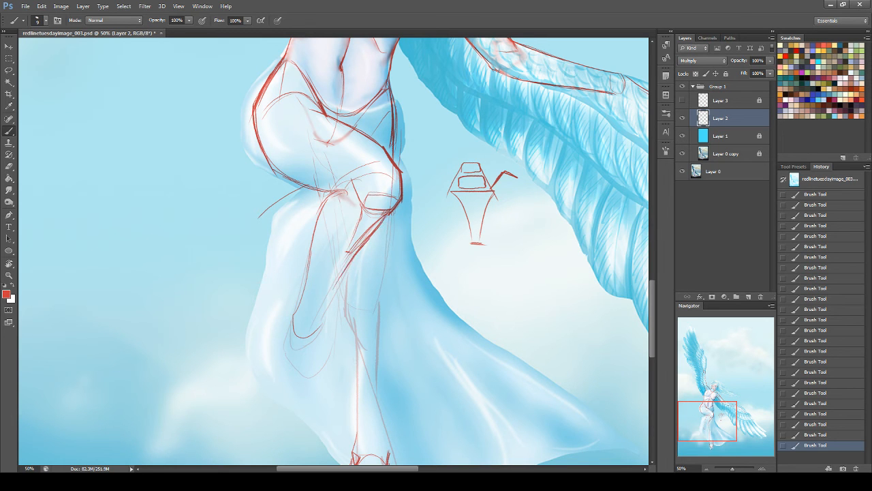
drag(301, 204, 334, 212)
key(ctrl+z)
drag(378, 236, 318, 317)
mouse_move(349, 262)
mouse_down()
mouse_move(322, 330)
mouse_move(304, 343)
mouse_up()
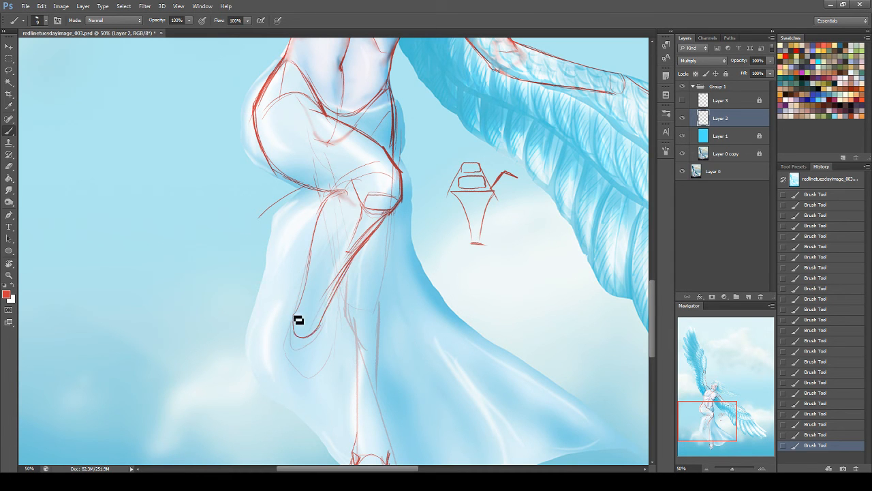
Step: Darken the standing foot's outer ankle, and sketch the bent leg's hanging foot with ankle curve, sides and toes
mouse_move(730, 411)
mouse_down()
mouse_move(727, 382)
mouse_move(711, 437)
mouse_move(705, 392)
mouse_move(706, 430)
mouse_move(718, 431)
mouse_move(715, 413)
mouse_up()
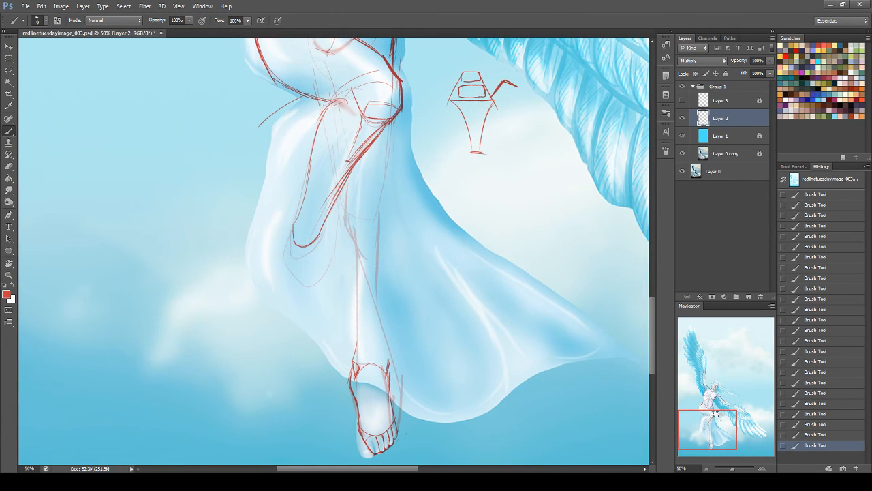
drag(384, 346, 393, 399)
drag(295, 212, 285, 264)
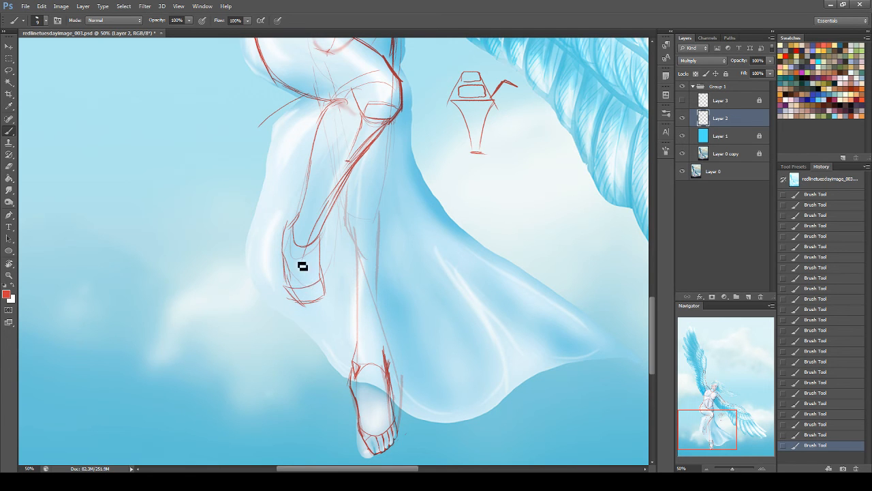
mouse_move(294, 231)
mouse_down()
mouse_move(297, 253)
mouse_move(319, 237)
mouse_up()
drag(291, 287, 302, 303)
mouse_move(284, 262)
mouse_down()
mouse_move(301, 302)
mouse_move(332, 300)
mouse_up()
Step: Erase the stray lines around the hanging foot and the standing foot's outer edge, and save the document
click(8, 165)
mouse_move(287, 260)
mouse_down()
mouse_move(293, 296)
mouse_move(334, 308)
mouse_up()
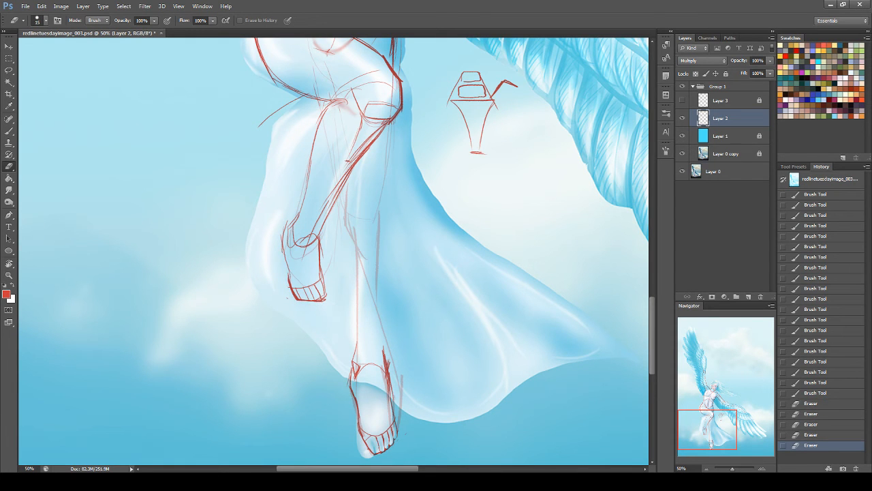
drag(326, 244, 334, 254)
drag(391, 352, 402, 411)
mouse_move(403, 374)
mouse_down()
mouse_move(400, 419)
mouse_move(402, 380)
mouse_up()
click(9, 131)
key(ctrl+s)
Step: Strengthen the standing leg's outer thigh line and draw its outer contour from behind the bent knee down toward the calf
click(676, 396)
drag(675, 395, 676, 421)
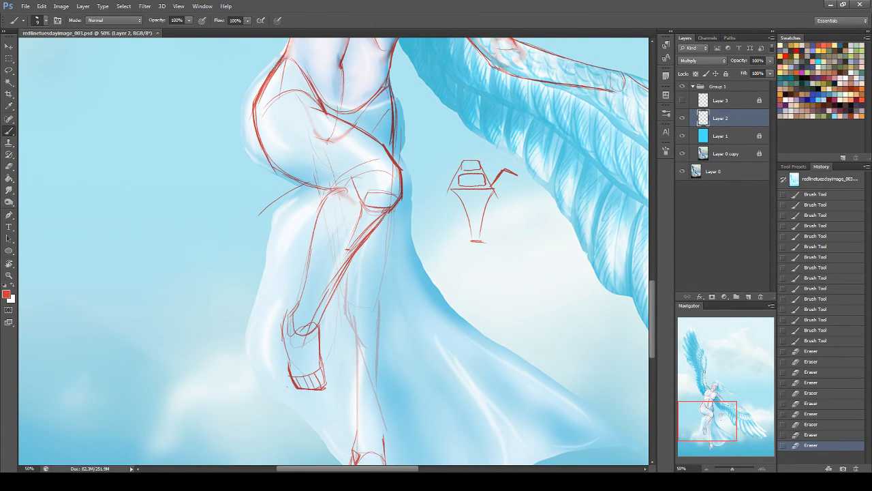
drag(392, 95, 397, 159)
drag(392, 210, 378, 295)
key(ctrl+z)
drag(392, 210, 379, 298)
drag(391, 217, 383, 259)
Step: Mark the area below the standing leg's knee with short side lines joined by a shallow curve
scroll(388, 259, down, 2)
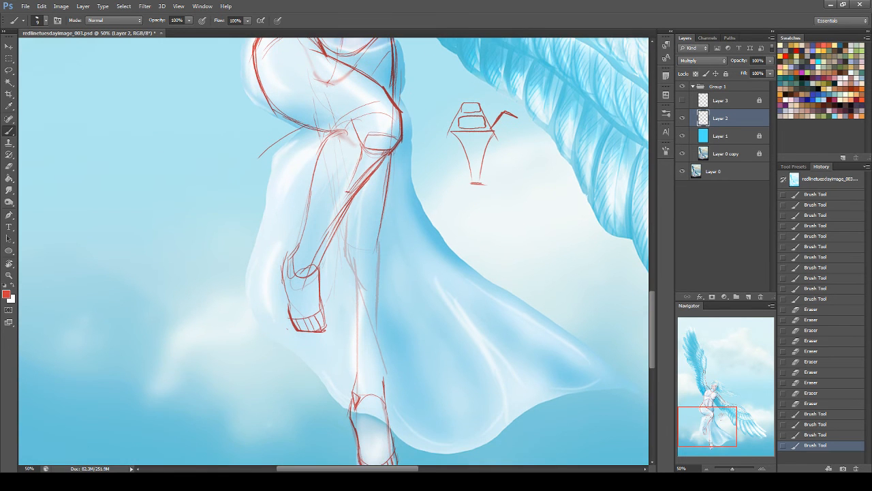
mouse_move(353, 231)
mouse_down()
mouse_move(380, 241)
mouse_move(356, 256)
mouse_up()
drag(355, 240, 360, 272)
drag(381, 236, 377, 271)
key(ctrl+z)
drag(380, 234, 379, 273)
drag(720, 435, 722, 439)
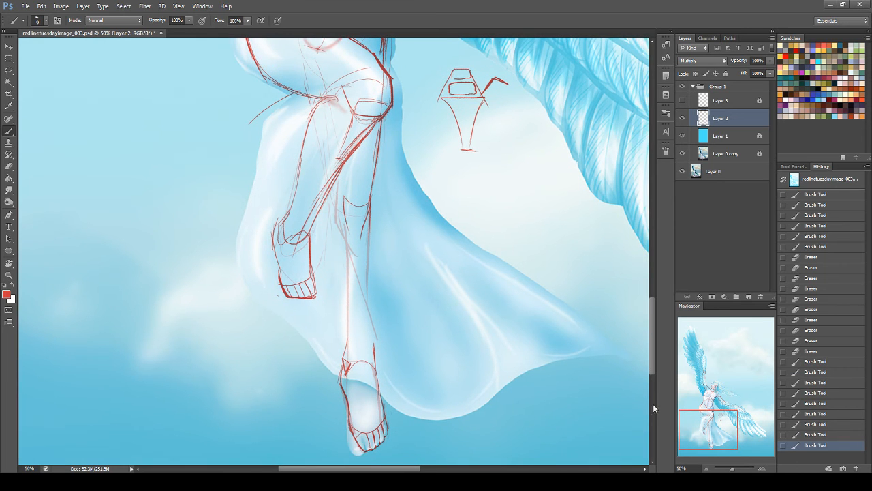
Step: Draw the standing leg's inner calf contour down to the ankle with a thicker size 30 brush
drag(716, 408, 711, 435)
mouse_move(296, 135)
mouse_down()
mouse_move(285, 199)
mouse_move(296, 244)
mouse_up()
key(ctrl+z)
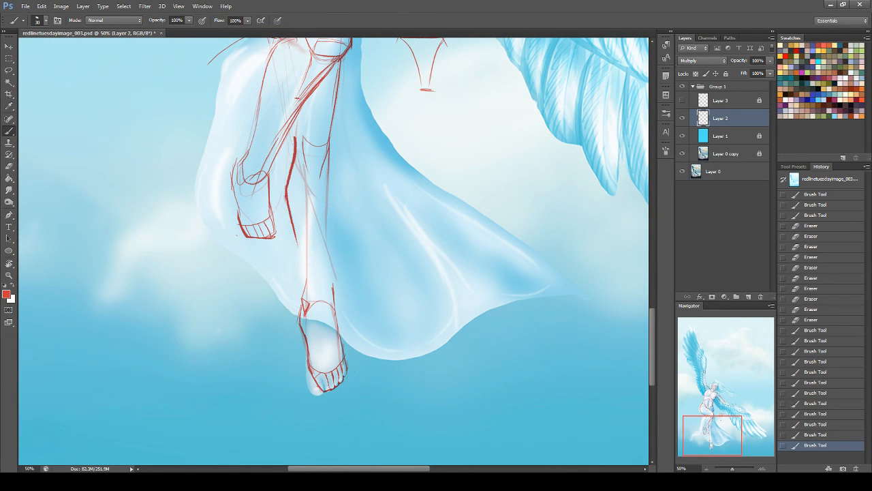
drag(287, 184, 306, 296)
Step: Draw the bulging upper part of the standing leg's outer calf contour with thick strokes
drag(332, 144, 330, 233)
drag(335, 287, 335, 300)
key(ctrl+z)
drag(334, 144, 339, 302)
key(ctrl+z)
drag(334, 135, 334, 200)
drag(333, 134, 338, 198)
drag(335, 163, 338, 214)
Step: Continue the standing leg's outer calf contour from the bulge down to the ankle
drag(336, 180, 329, 256)
key(ctrl+z)
drag(337, 180, 332, 286)
key(ctrl+z)
drag(340, 190, 332, 288)
drag(337, 194, 334, 294)
drag(333, 258, 334, 294)
Step: Erase the excess edges along the standing leg's calf contours to thin and clean the lines
drag(728, 407, 714, 433)
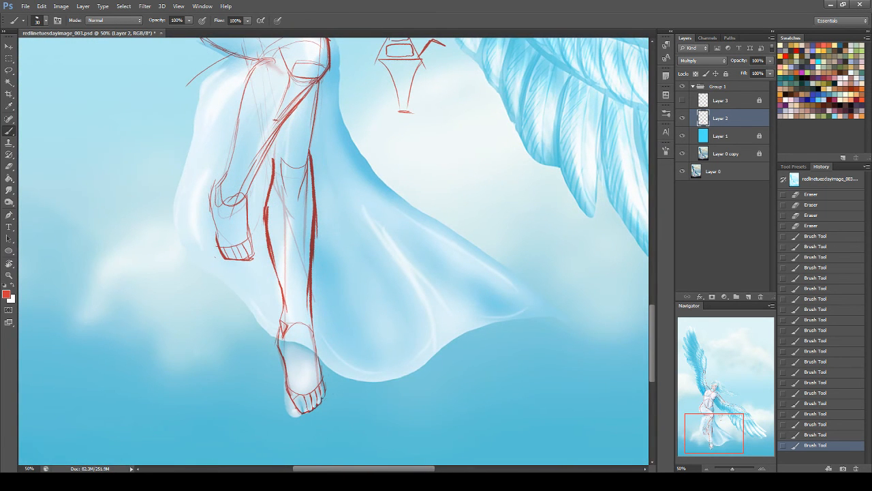
key(e)
mouse_move(324, 237)
mouse_down()
mouse_move(320, 190)
mouse_move(322, 267)
mouse_move(311, 306)
mouse_move(310, 225)
mouse_up()
mouse_move(311, 225)
mouse_down()
mouse_move(311, 300)
mouse_move(292, 325)
mouse_up()
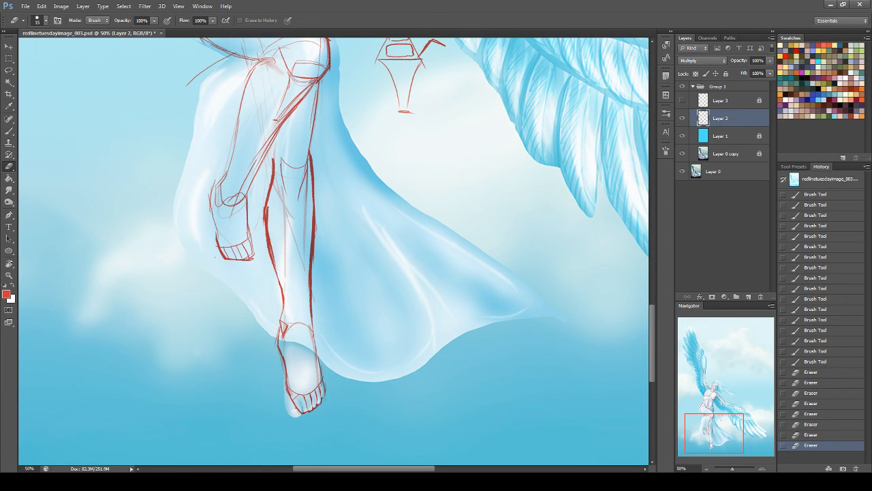
Step: Lasso the standing foot, move it slightly to line up with the lower leg, and deselect it
click(9, 71)
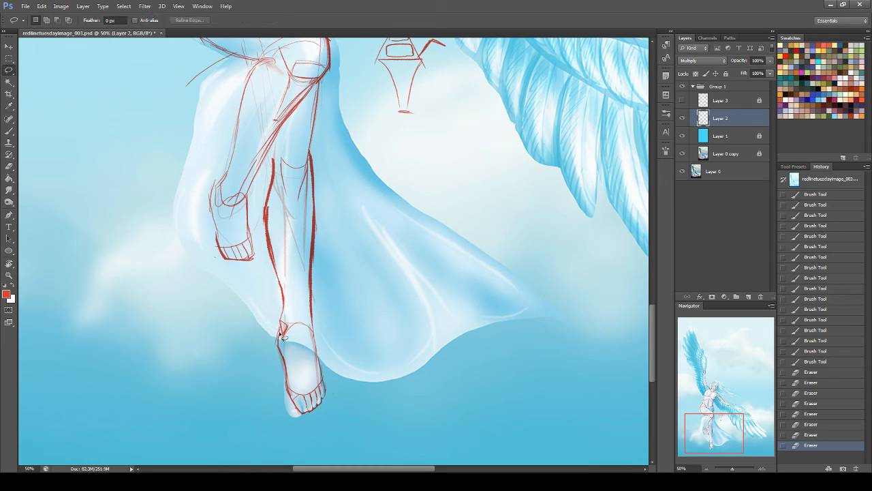
mouse_move(327, 350)
mouse_down()
mouse_move(336, 424)
mouse_move(255, 345)
mouse_move(295, 342)
mouse_move(316, 361)
mouse_up()
click(9, 46)
key(ctrl+d)
Step: Draw a thick outer contour on the standing leg from behind the bent knee down into the calf line
mouse_move(716, 437)
mouse_down()
mouse_move(711, 402)
mouse_move(706, 430)
mouse_move(706, 423)
mouse_up()
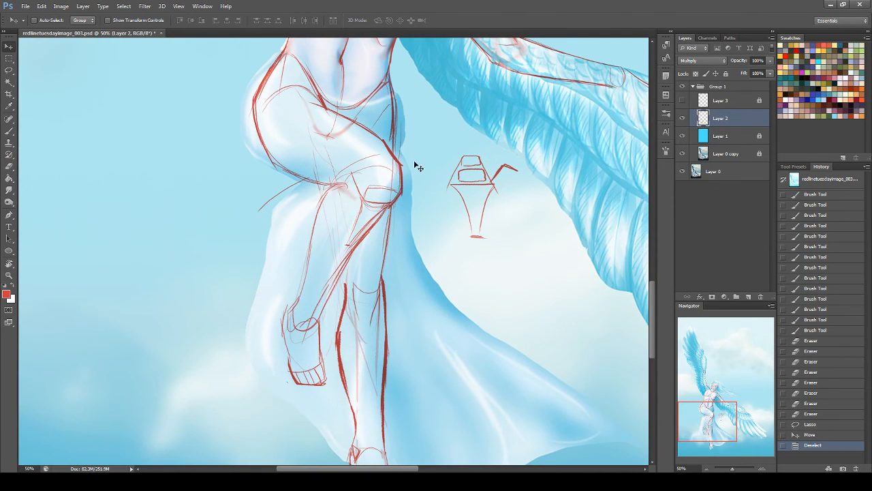
key(b)
drag(394, 204, 386, 261)
key(ctrl+z)
drag(395, 203, 385, 280)
drag(393, 210, 386, 298)
key(ctrl+z)
drag(387, 258, 388, 319)
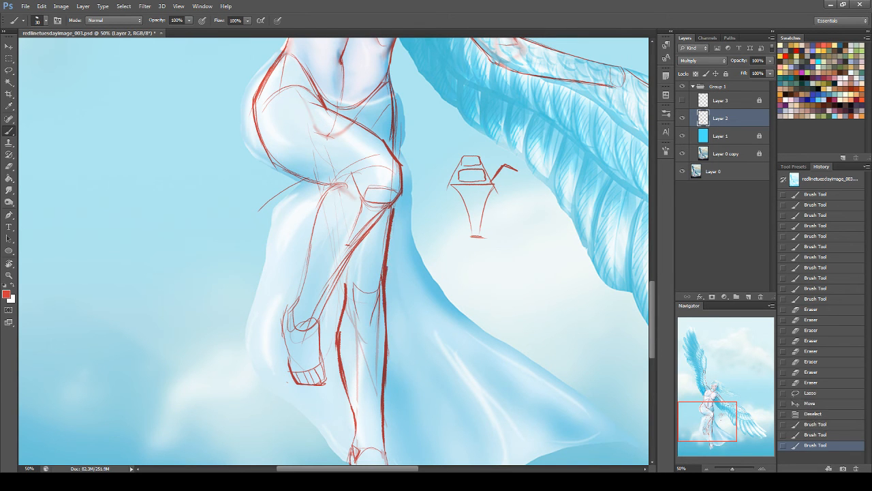
Step: Thin the new outer contour with the Eraser, and extend the inner calf line up to the bent leg's shin
key(e)
drag(400, 214, 397, 254)
drag(401, 213, 392, 296)
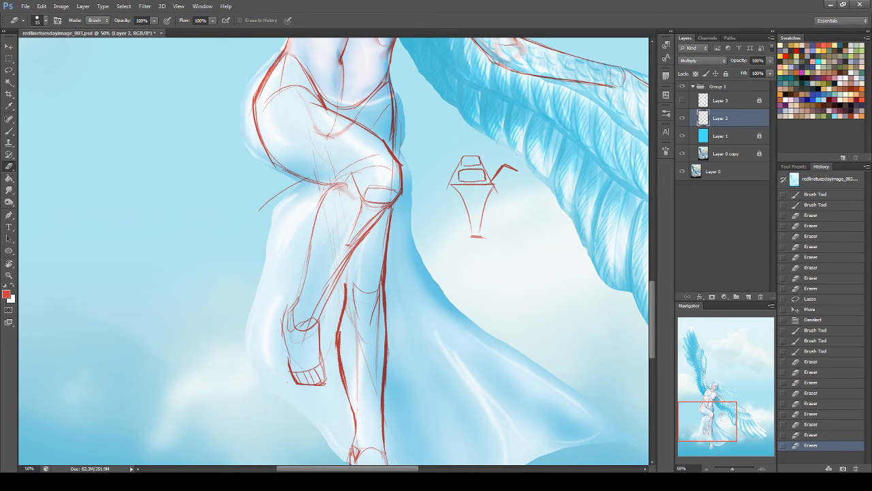
click(8, 130)
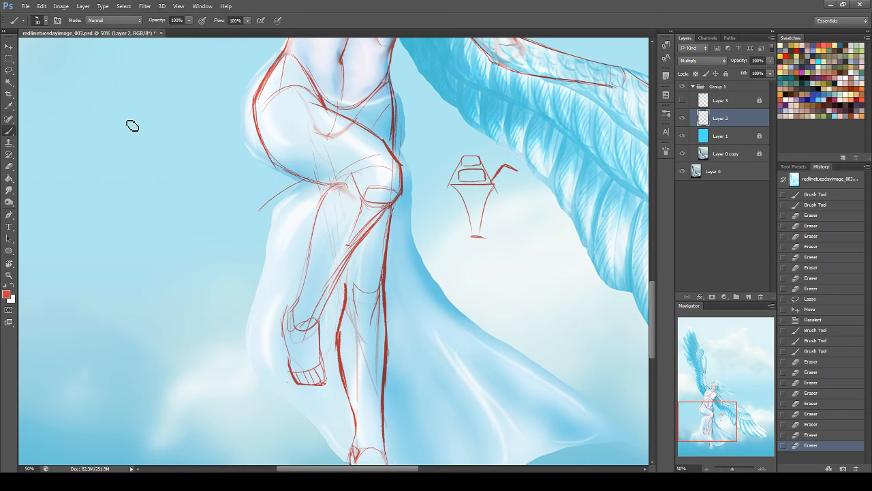
mouse_move(345, 270)
mouse_down()
mouse_move(342, 299)
mouse_move(344, 265)
mouse_up()
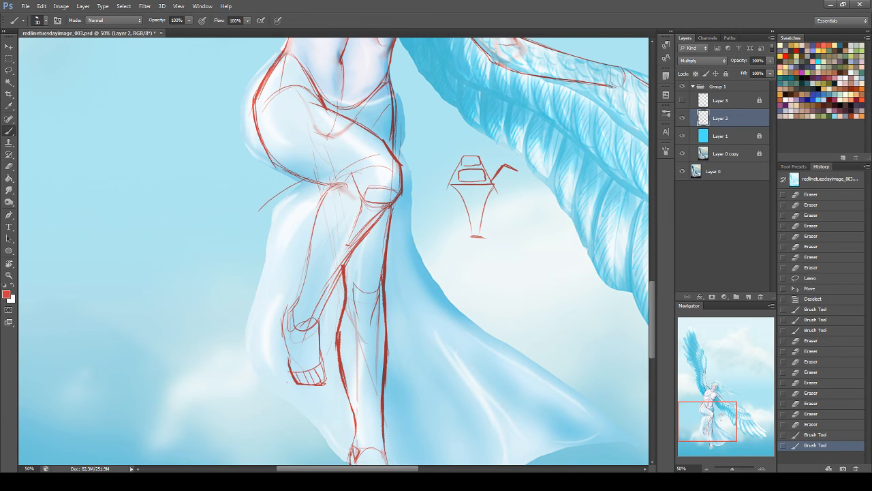
Step: Strengthen the raised foot's outline and the bent lower leg's contours with thicker red lines from knee to ankle
mouse_move(289, 330)
mouse_down()
mouse_move(314, 315)
mouse_move(318, 328)
mouse_move(288, 321)
mouse_move(292, 379)
mouse_up()
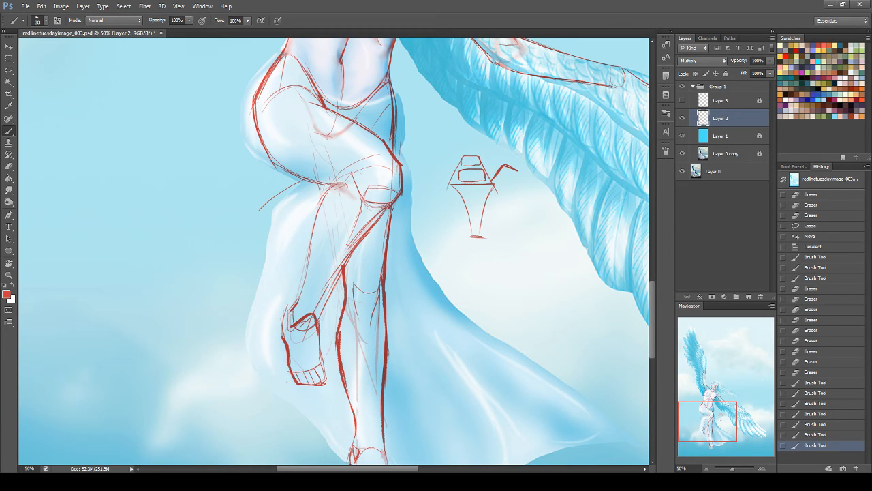
mouse_move(320, 206)
mouse_down()
mouse_move(341, 184)
mouse_move(293, 306)
mouse_up()
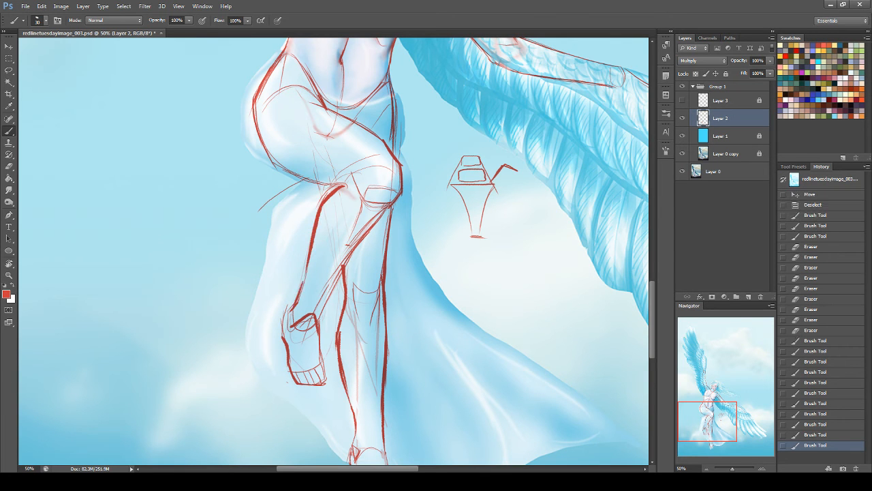
drag(353, 265, 326, 310)
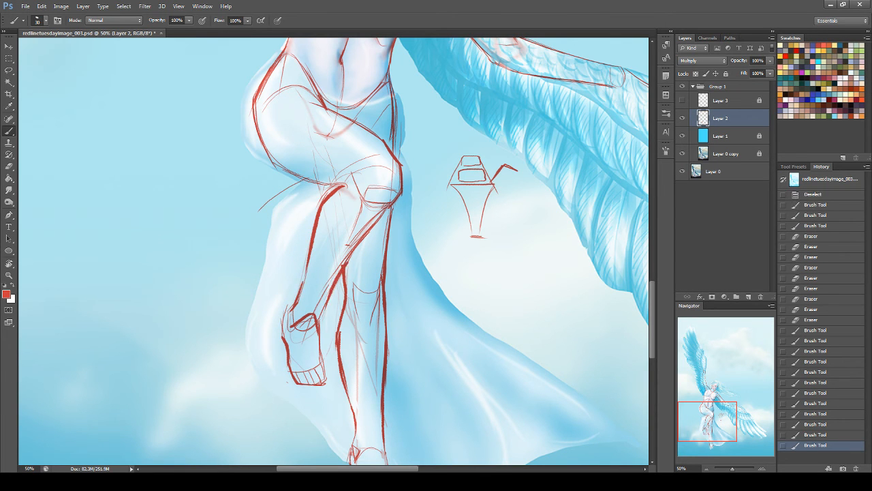
Step: Erase the stray line ends behind the bent knee and where the shin meets the standing calf
click(10, 165)
drag(326, 195, 351, 190)
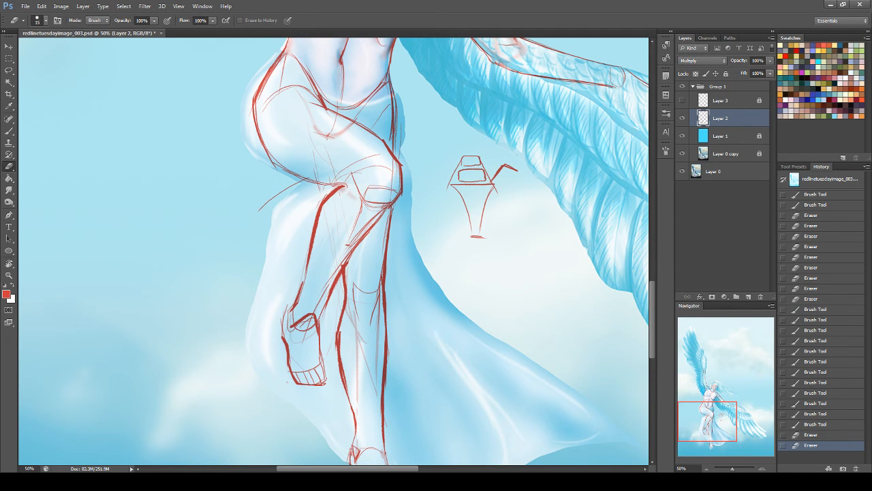
click(353, 201)
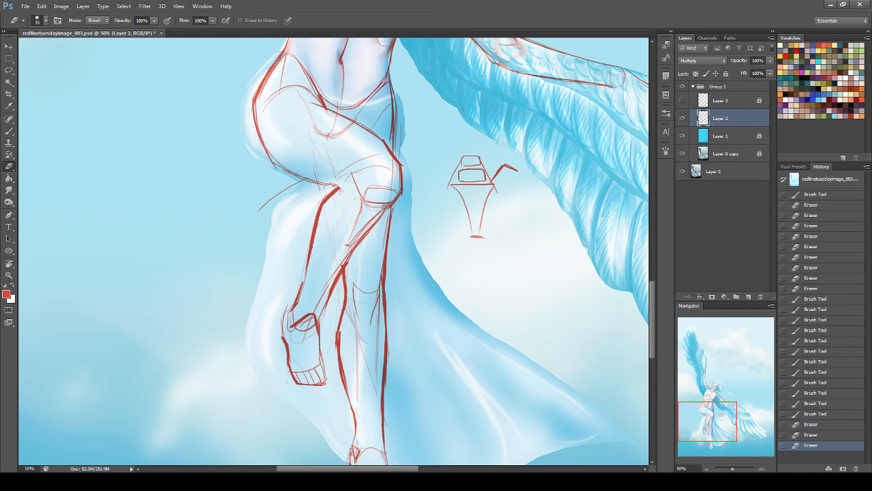
drag(347, 259, 345, 264)
Step: Draw a small explanatory sketch in the empty sky beside the bent leg
click(11, 130)
mouse_move(138, 227)
mouse_down()
mouse_move(203, 228)
mouse_move(116, 261)
mouse_move(140, 253)
mouse_move(159, 275)
mouse_move(204, 231)
mouse_move(157, 230)
mouse_move(167, 222)
mouse_up()
mouse_move(130, 276)
mouse_down()
mouse_move(200, 293)
mouse_move(198, 275)
mouse_up()
Step: Lasso the lowered arm's underside contour, then skew and widen it to about 114% so the arm gets thicker, and deselect it
mouse_move(725, 403)
mouse_down()
mouse_move(725, 380)
mouse_move(743, 377)
mouse_up()
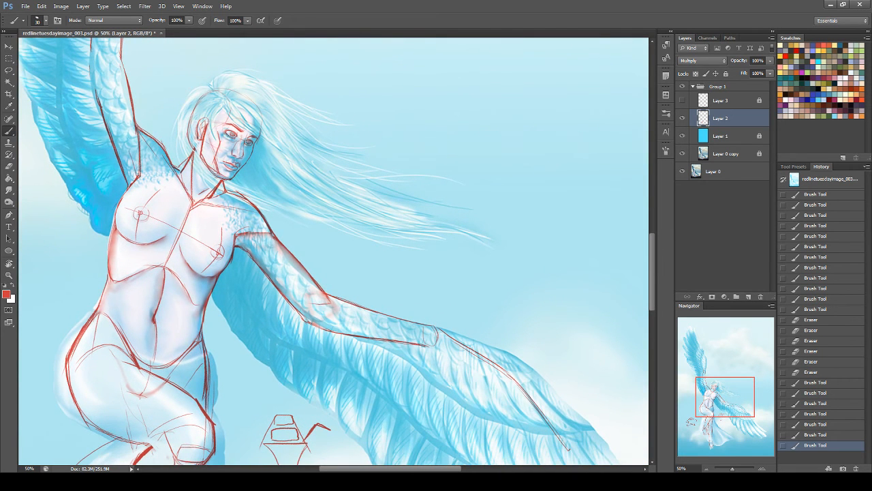
key(w)
key(l)
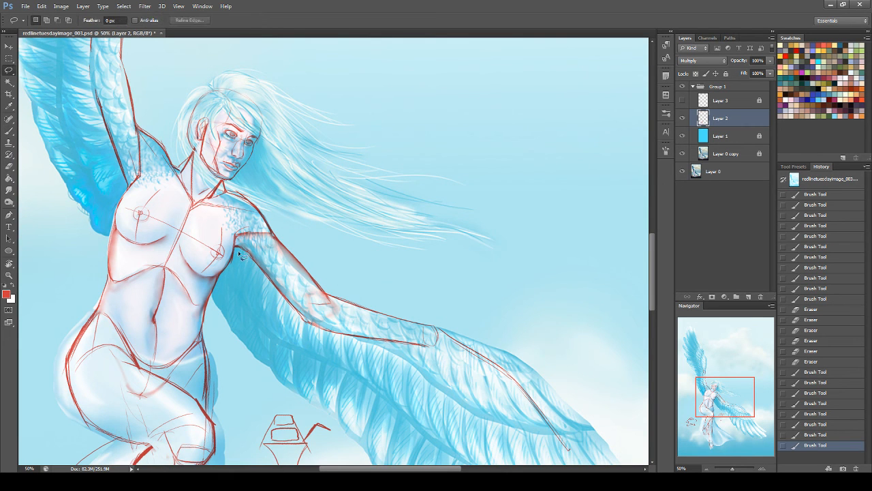
mouse_move(236, 247)
mouse_down()
mouse_move(362, 333)
mouse_move(439, 356)
mouse_move(281, 324)
mouse_up()
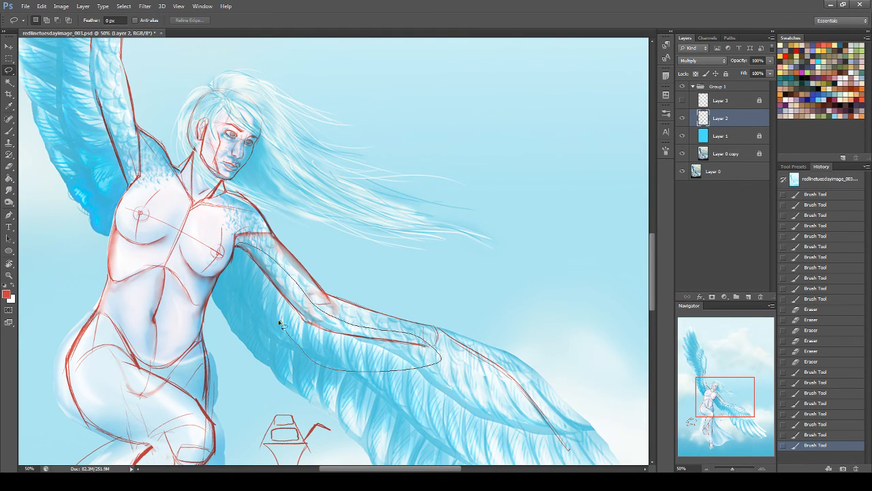
drag(246, 272, 245, 272)
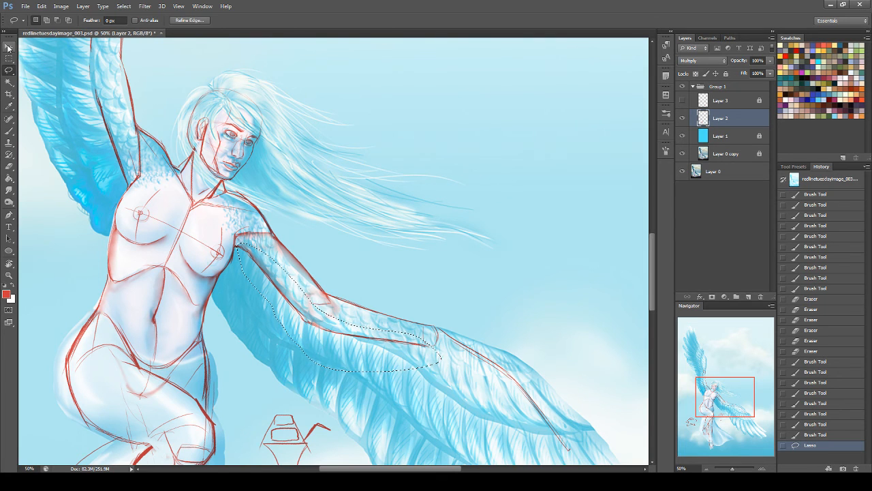
key(v)
key(ctrl+t)
drag(240, 378, 207, 389)
drag(236, 243, 236, 249)
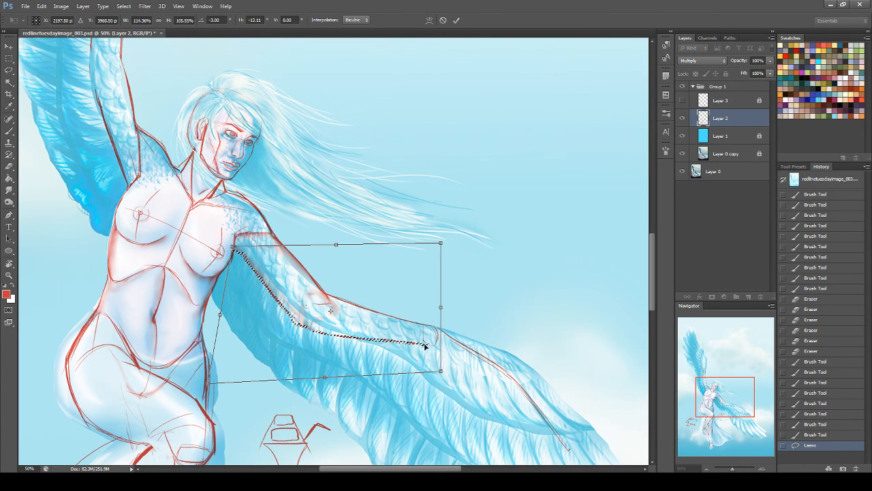
key(Return)
key(ctrl+d)
Step: Lasso the raised arm's outer contour, stretch it outward to about 118% width, and deselect it
scroll(341, 238, up, 5)
scroll(341, 238, left, 5)
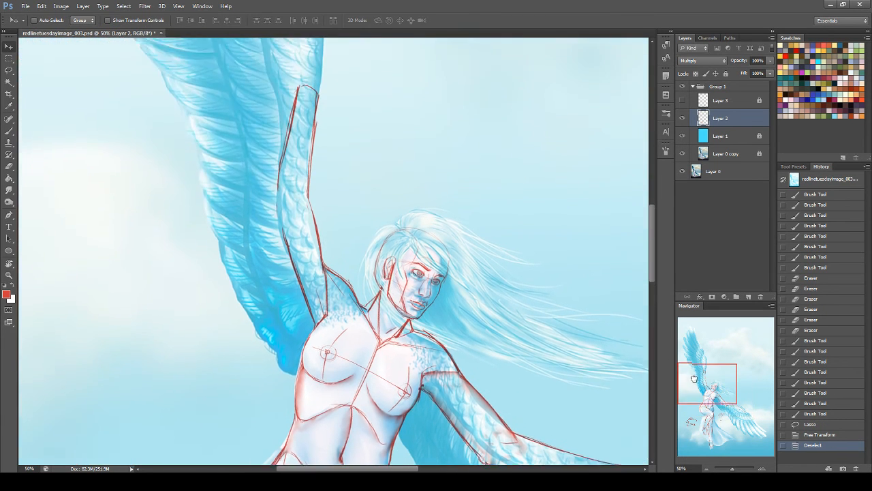
click(9, 70)
mouse_move(299, 132)
mouse_down()
mouse_move(293, 235)
mouse_move(314, 348)
mouse_move(286, 146)
mouse_move(304, 108)
mouse_up()
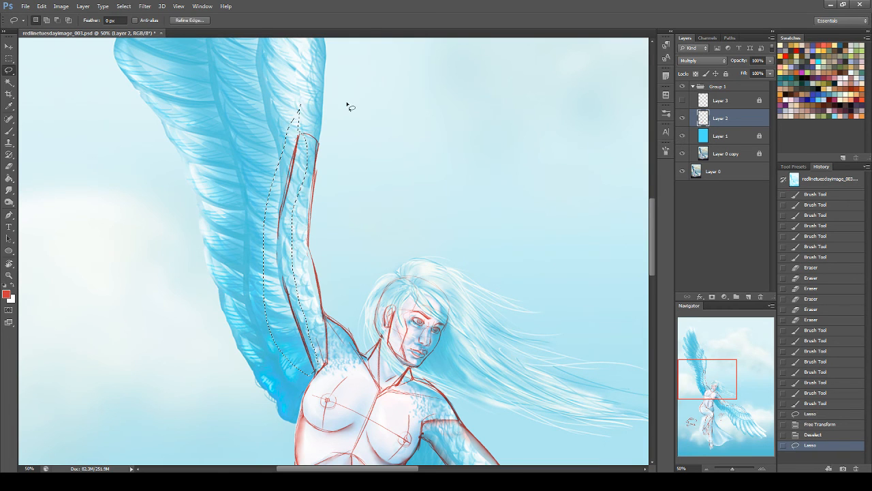
key(ctrl+t)
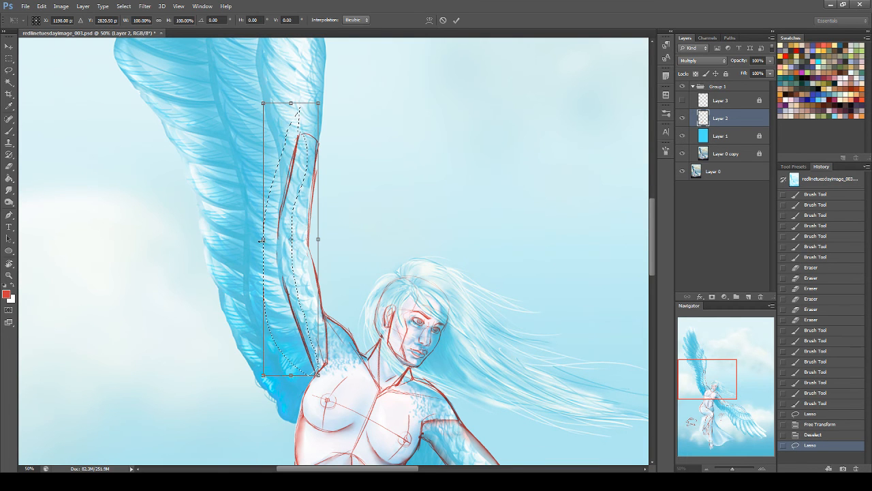
drag(263, 240, 253, 240)
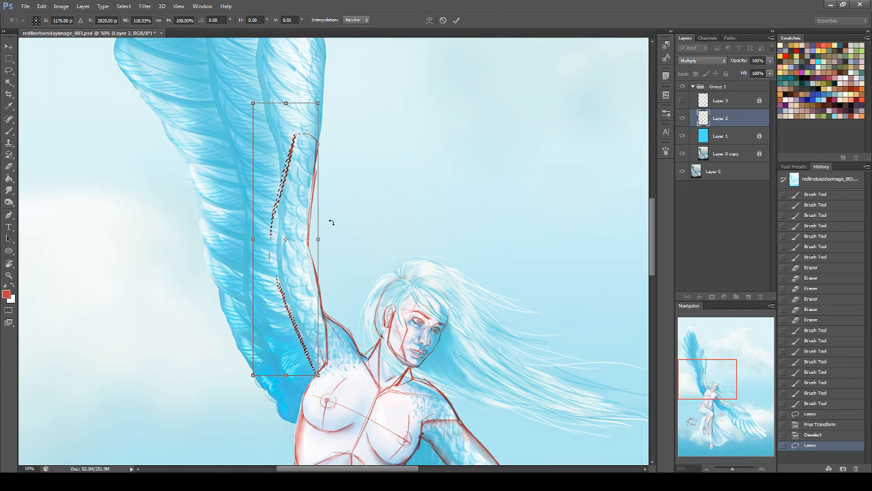
key(Return)
key(ctrl+d)
Step: Lasso the side sketches on both sides of the legs, delete them, deselect, and save the file
drag(713, 375, 713, 416)
mouse_move(61, 308)
mouse_down()
mouse_move(133, 208)
mouse_move(24, 310)
mouse_up()
mouse_move(461, 271)
mouse_down()
mouse_move(440, 198)
mouse_move(459, 249)
mouse_up()
key(Delete)
key(ctrl+d)
key(ctrl+s)
Step: Set the fill of Layer 1 to 100% and lock the layer
drag(708, 416, 722, 388)
click(728, 131)
click(769, 75)
drag(772, 85, 772, 86)
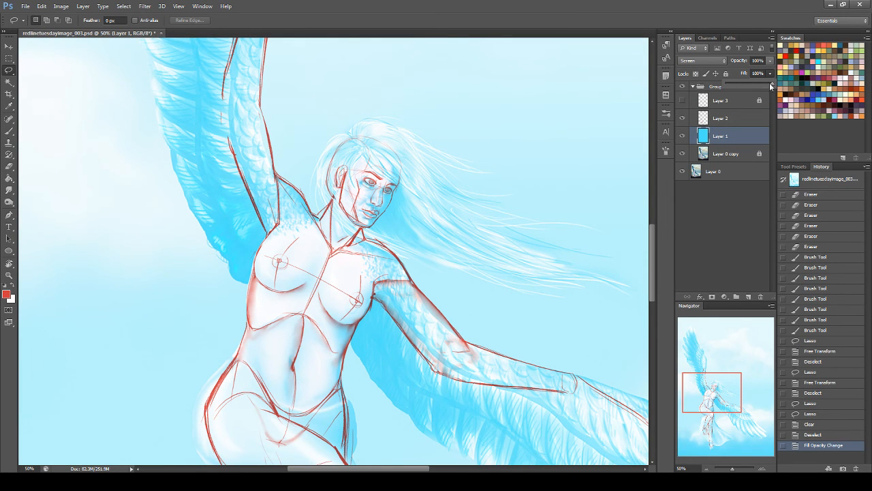
click(726, 73)
Step: Lower the fill of the red line layer, Layer 2, lock it, and rename it body
key(alt+bracketright)
drag(747, 83, 755, 83)
double_click(721, 118)
text(body)
key(Return)
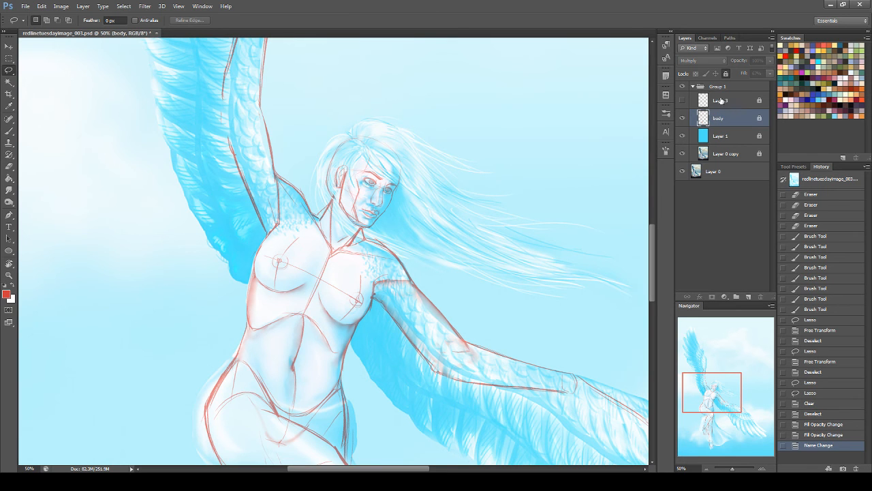
Step: Rename Layer 3 as feets and move it out of the group to below Layer 0
double_click(721, 100)
text(feets)
key(Return)
drag(749, 105, 737, 174)
click(740, 108)
key(s)
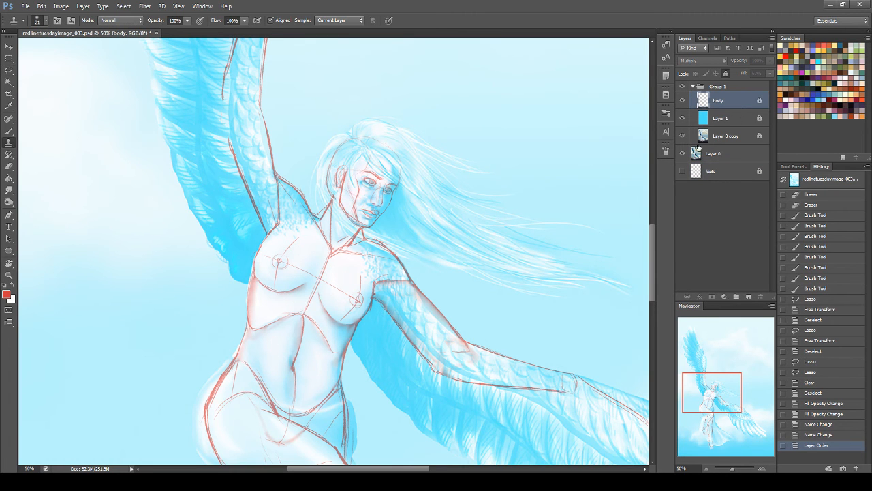
Step: Add a new layer above body with Multiply blending, and choose a dark blue swatch as the drawing colour
drag(703, 374, 724, 396)
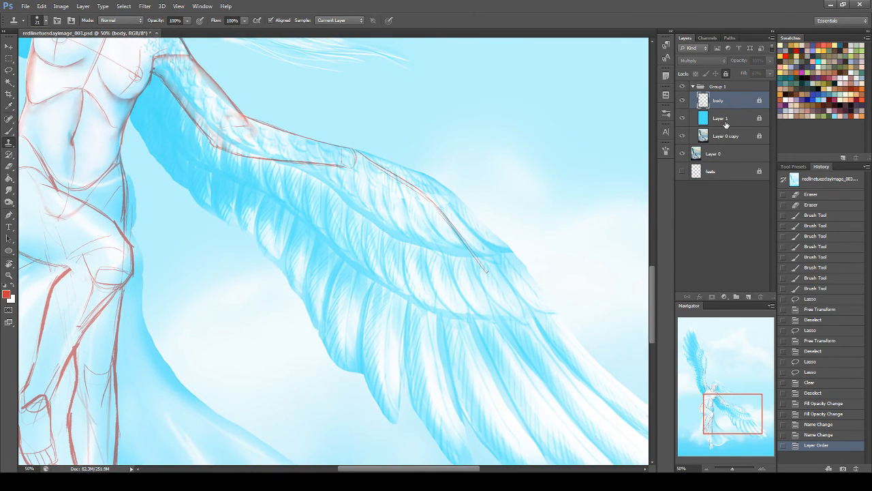
click(747, 299)
click(702, 60)
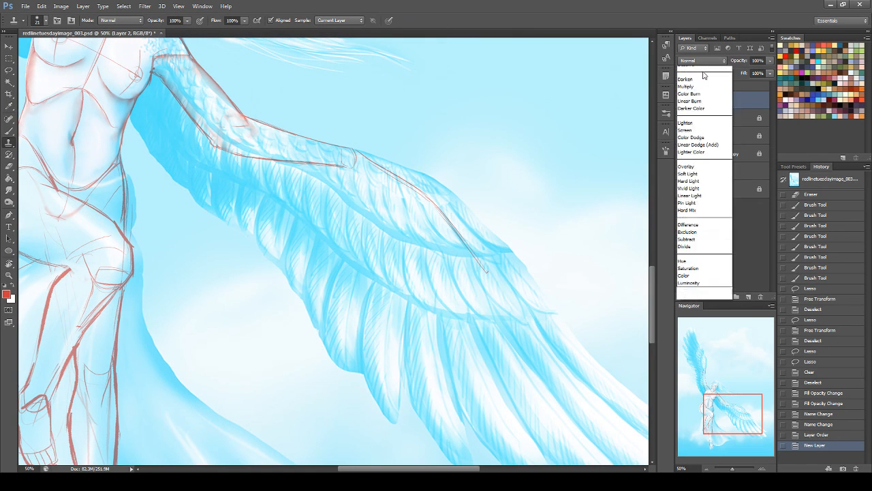
click(688, 99)
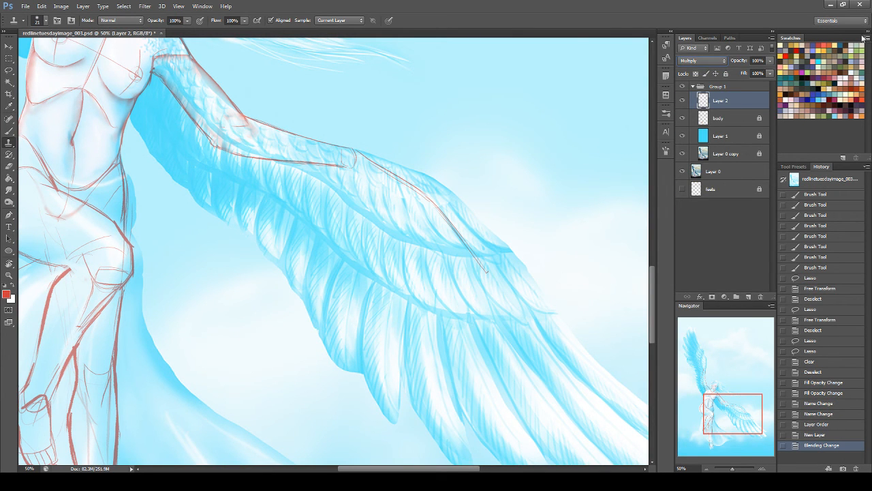
click(833, 92)
click(312, 234)
click(438, 184)
Step: Sketch the wrist and finger structure over the lowered wing in blue with a smaller brush
key(b)
mouse_move(304, 273)
mouse_down()
mouse_move(424, 332)
mouse_move(417, 320)
mouse_up()
key(ctrl+z)
mouse_move(728, 411)
mouse_down()
mouse_move(709, 399)
mouse_move(730, 407)
mouse_up()
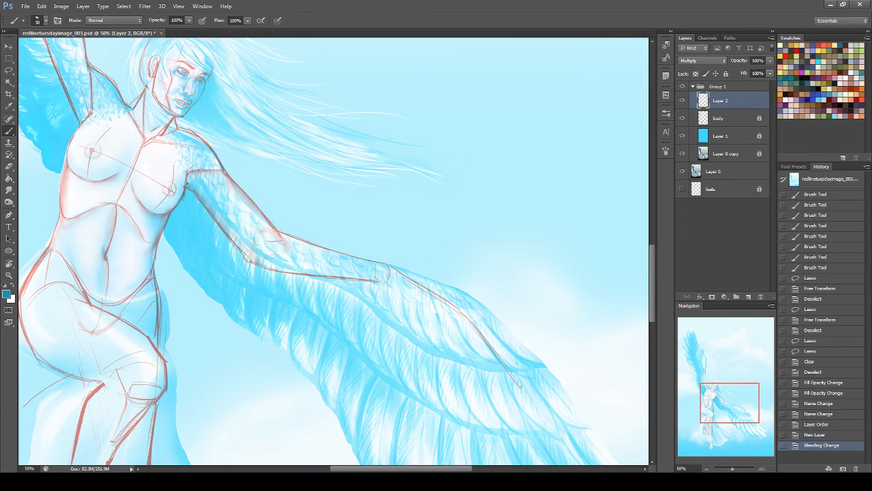
key(bracketleft)
mouse_move(393, 267)
mouse_down()
mouse_move(387, 289)
mouse_move(398, 296)
mouse_move(412, 285)
mouse_move(409, 294)
mouse_move(417, 290)
mouse_move(466, 326)
mouse_up()
drag(725, 399, 730, 412)
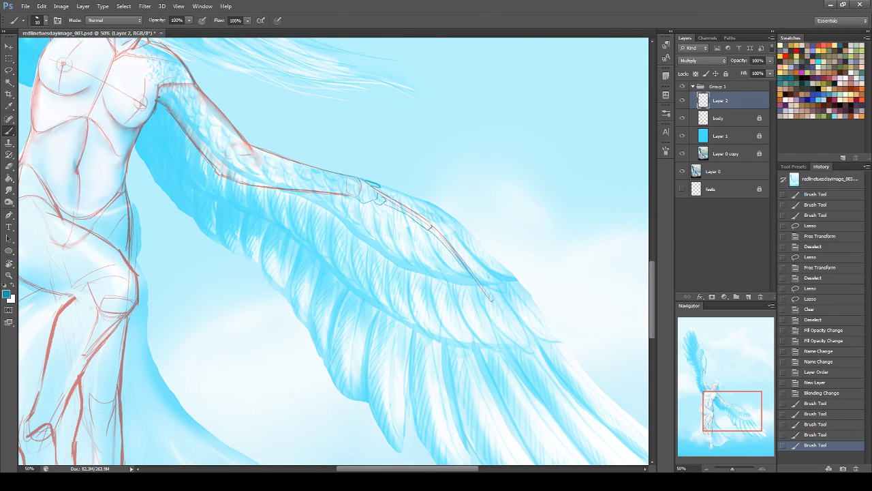
Step: Compare the redlines with the original painting, and draw a long blue line from the wrist down past the wing's fingertip
click(685, 86)
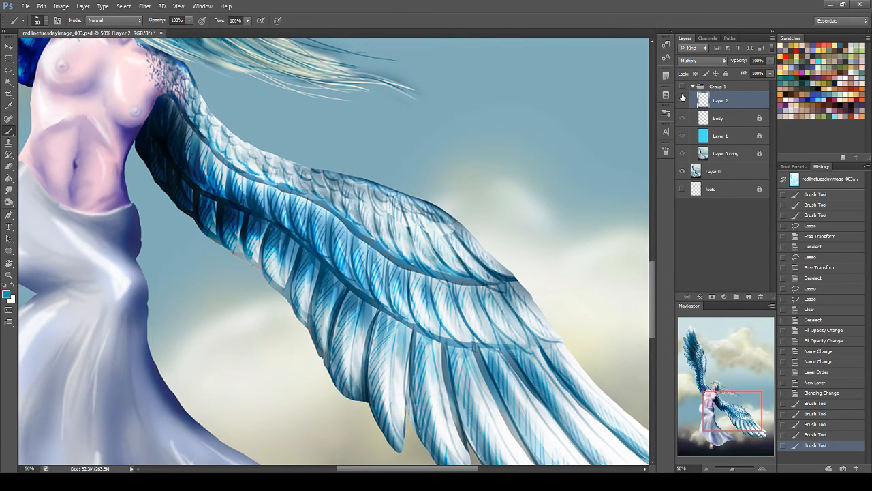
click(684, 87)
click(684, 86)
click(685, 86)
click(683, 88)
click(681, 85)
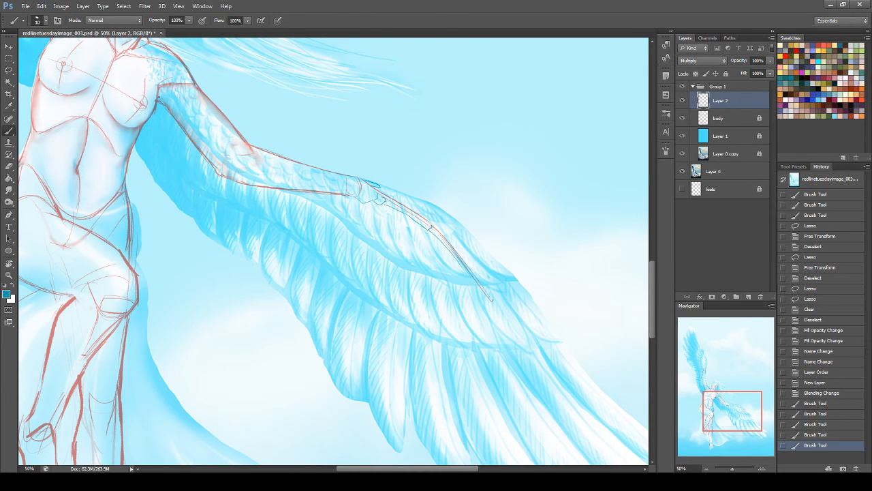
mouse_move(362, 180)
mouse_down()
mouse_move(467, 244)
mouse_move(531, 355)
mouse_up()
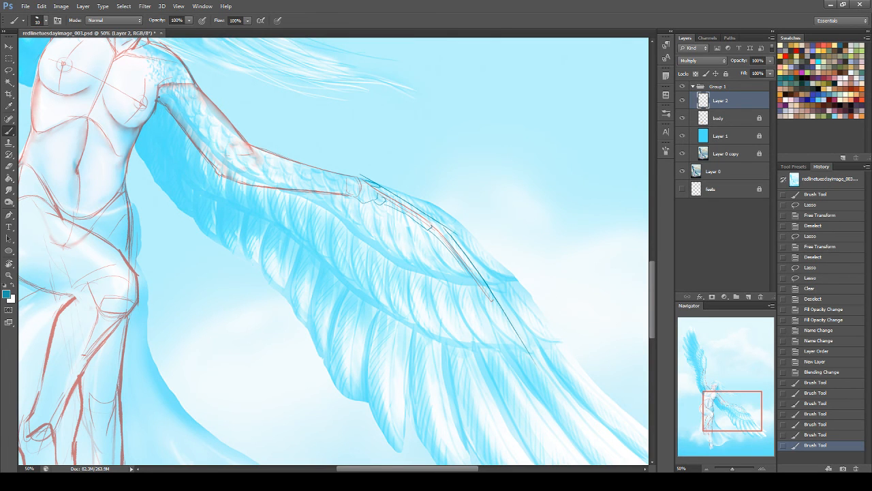
Step: Recheck the original painting, and draw long overlapping feather lines along the wing's leading edge beyond the wrist
drag(732, 397, 711, 396)
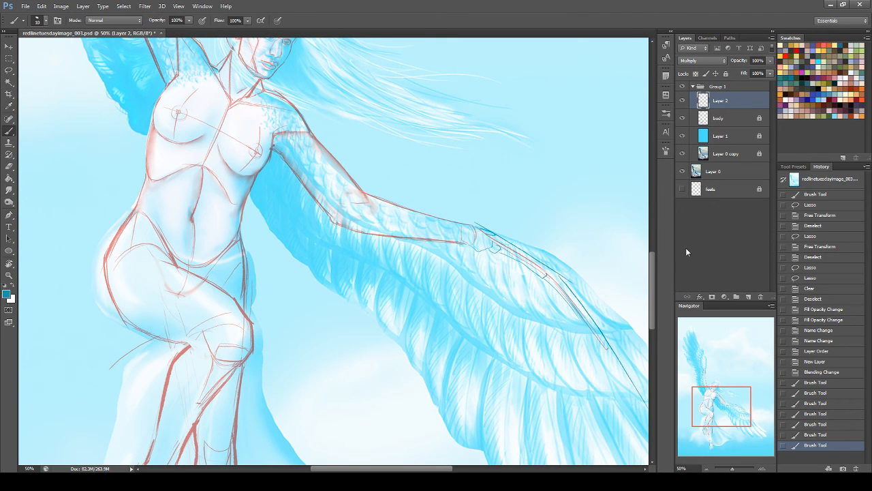
drag(705, 394, 713, 397)
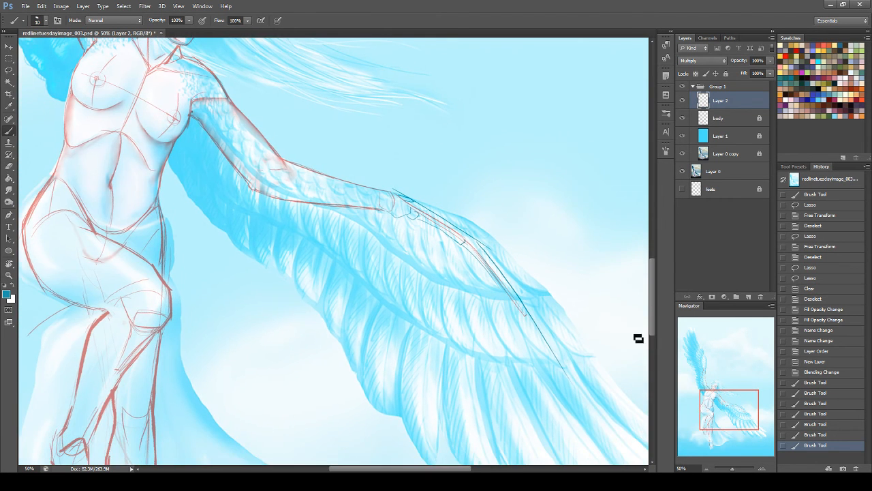
click(683, 87)
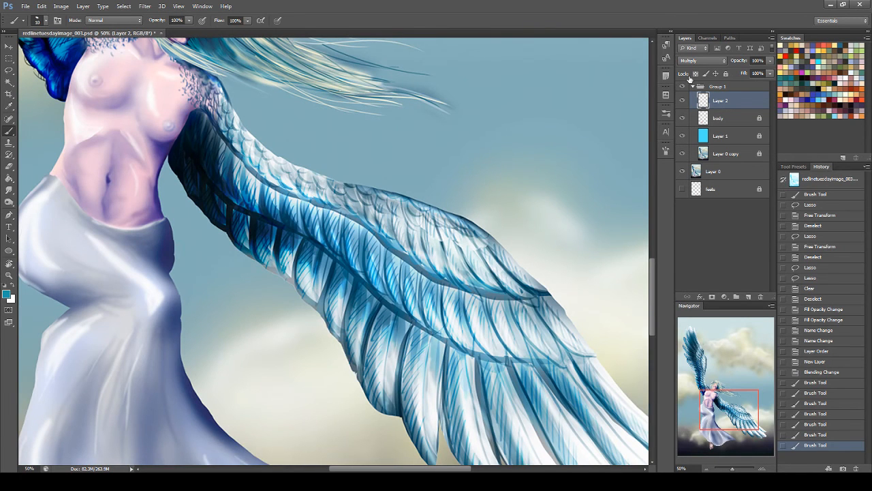
click(683, 87)
mouse_move(421, 206)
mouse_down()
mouse_move(516, 253)
mouse_move(497, 239)
mouse_up()
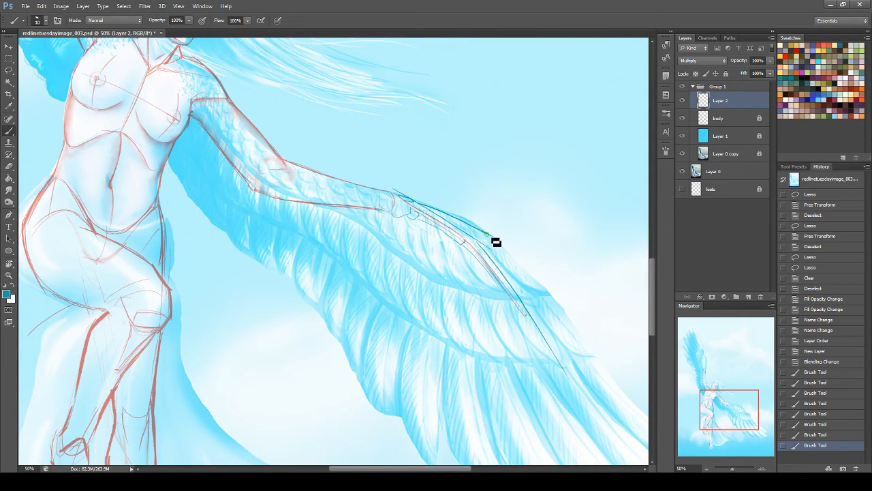
mouse_move(435, 209)
mouse_down()
mouse_move(523, 256)
mouse_move(569, 330)
mouse_up()
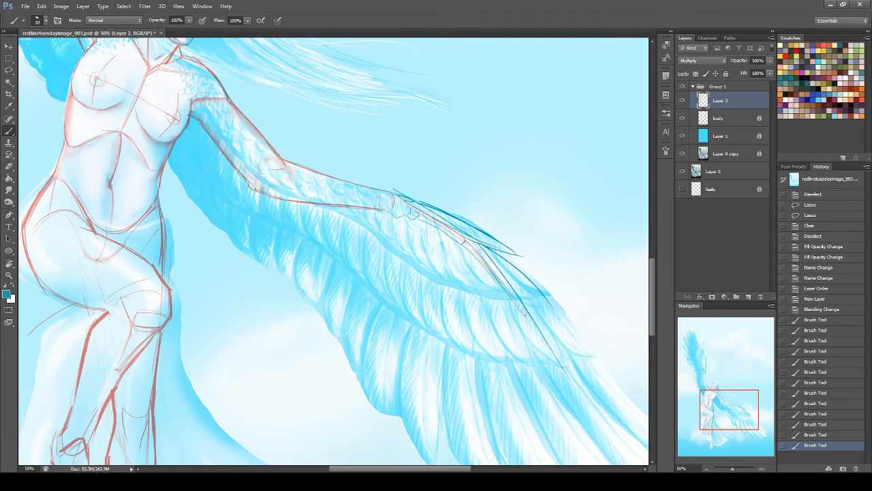
Step: Add converging feather strokes beside the end finger line to form a pointed feather
drag(456, 242, 555, 313)
key(ctrl+z)
drag(479, 259, 554, 309)
drag(496, 276, 554, 309)
mouse_move(731, 404)
mouse_down()
mouse_move(721, 398)
mouse_move(749, 409)
mouse_move(736, 392)
mouse_move(745, 411)
mouse_move(721, 397)
mouse_move(728, 408)
mouse_up()
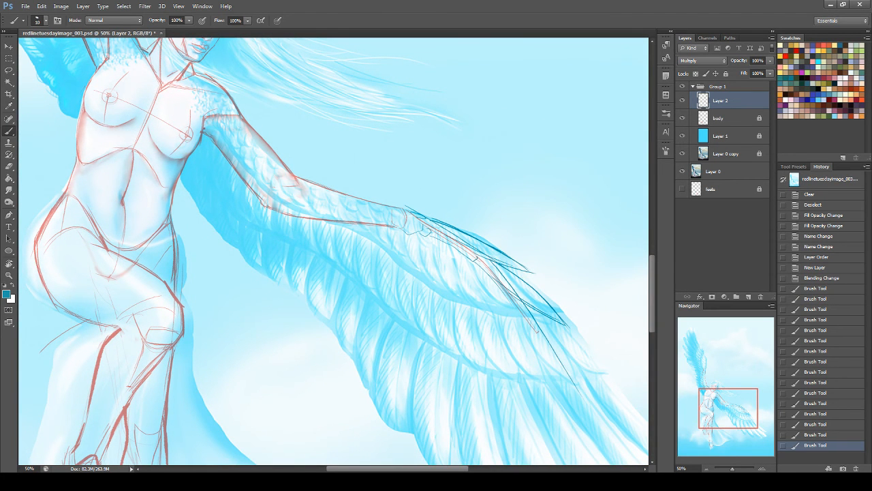
drag(746, 415, 734, 408)
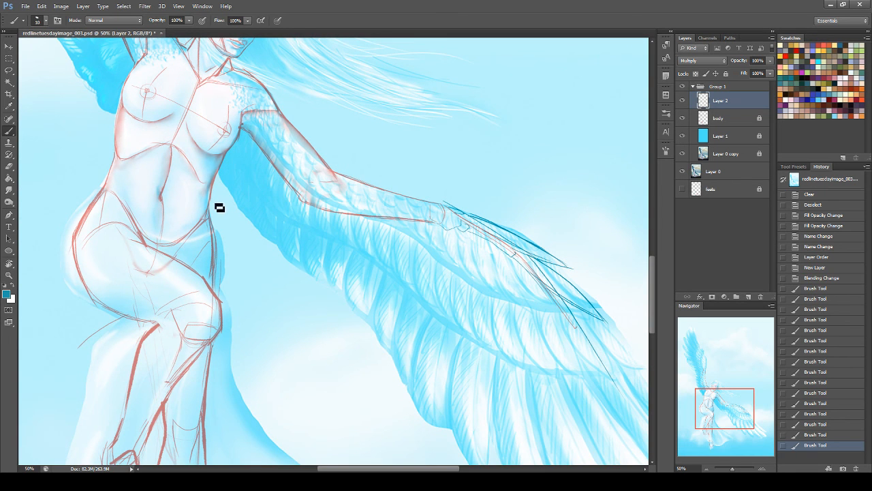
drag(210, 198, 254, 158)
key(ctrl+z)
drag(213, 190, 259, 151)
key(ctrl+z)
mouse_move(215, 192)
mouse_down()
mouse_move(261, 147)
mouse_move(251, 145)
mouse_move(216, 186)
mouse_up()
key(ctrl+z)
key(ctrl+z)
drag(237, 146, 212, 196)
key(ctrl+z)
Step: Outline the lowered wing's underside from below the armpit to the long feathers, and its leading edge straight down to the tip
mouse_move(222, 172)
mouse_down()
mouse_move(269, 286)
mouse_move(385, 320)
mouse_up()
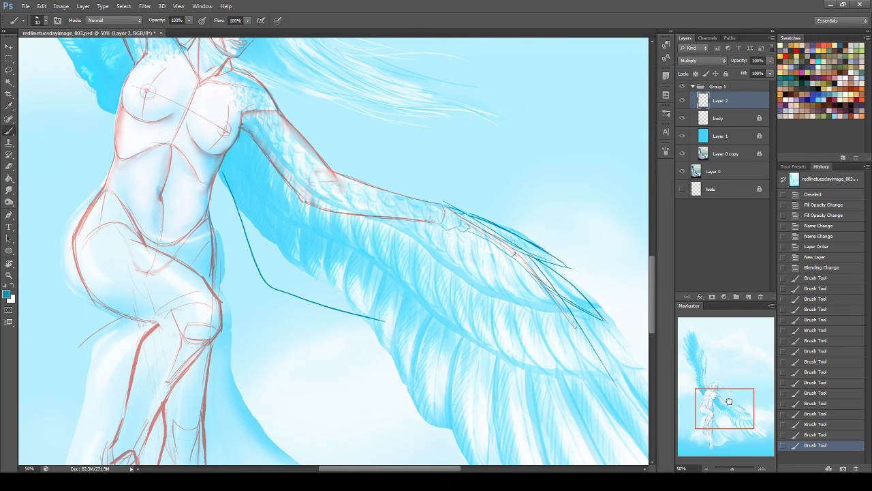
drag(729, 400, 732, 405)
mouse_move(238, 207)
mouse_down()
mouse_move(274, 327)
mouse_move(301, 336)
mouse_up()
shift+click(522, 427)
click(461, 202)
shift+click(635, 376)
Step: Draw doubled straight guide lines along the lower ends of the long feathers and across the wing tip
drag(740, 411, 742, 418)
click(242, 235)
shift+click(501, 381)
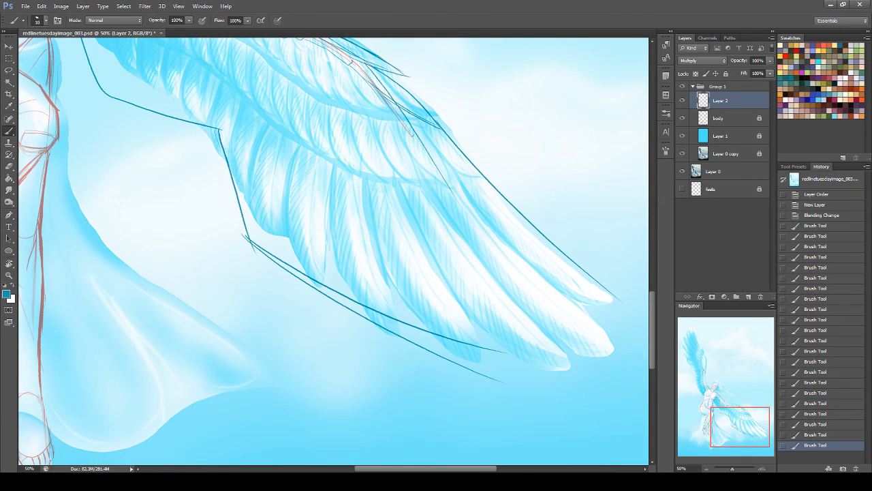
click(479, 376)
shift+click(629, 305)
click(464, 384)
shift+click(648, 302)
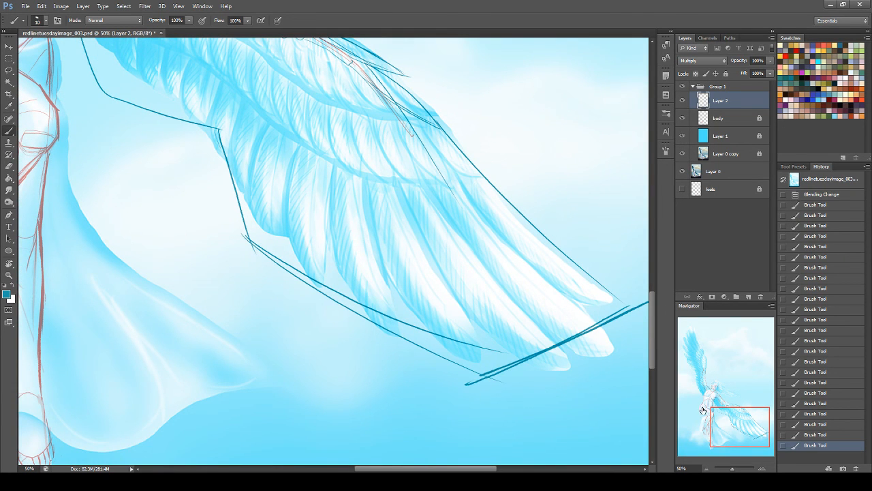
Step: Add further straight guide lines along the long feathers' lower ends and extend one past the lowered wing's tip
drag(739, 426, 743, 426)
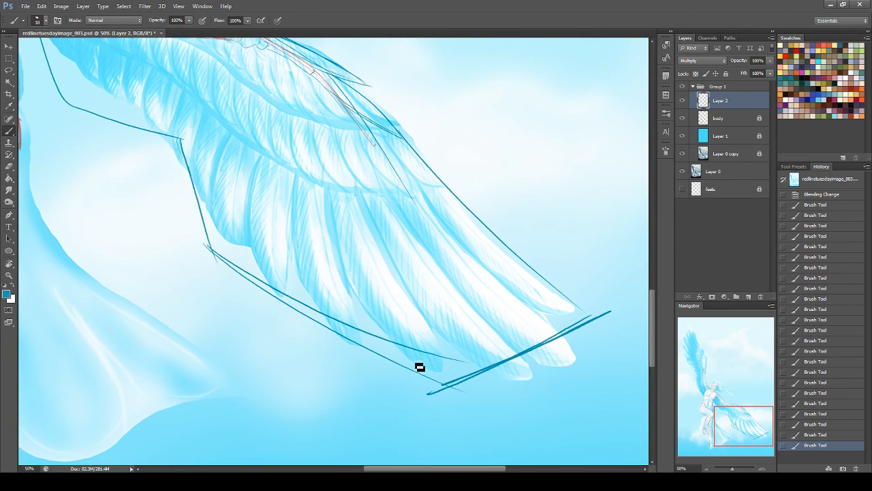
click(213, 249)
shift+click(430, 393)
click(252, 293)
shift+click(475, 400)
shift+click(647, 294)
Step: Erase stray and overlapping parts of the guide lines below the long feathers and around the lowered wing's tip
click(8, 168)
mouse_move(225, 253)
mouse_down()
mouse_move(420, 373)
mouse_move(412, 354)
mouse_up()
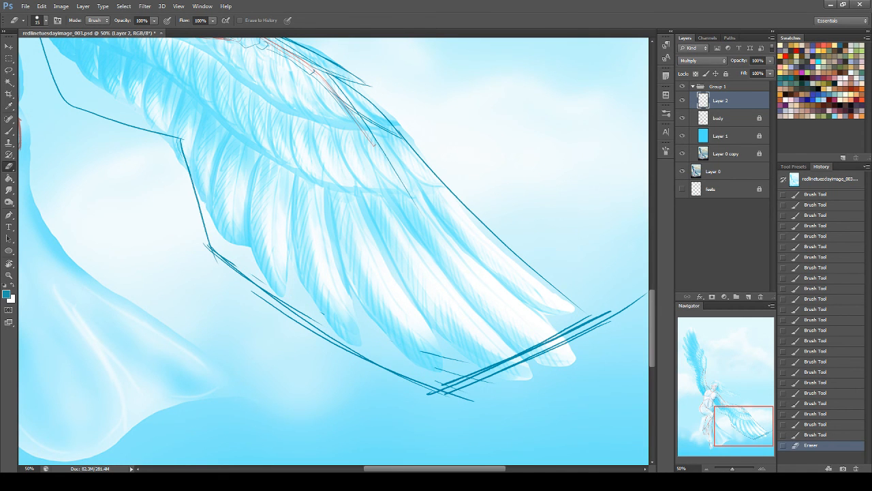
drag(476, 351, 610, 312)
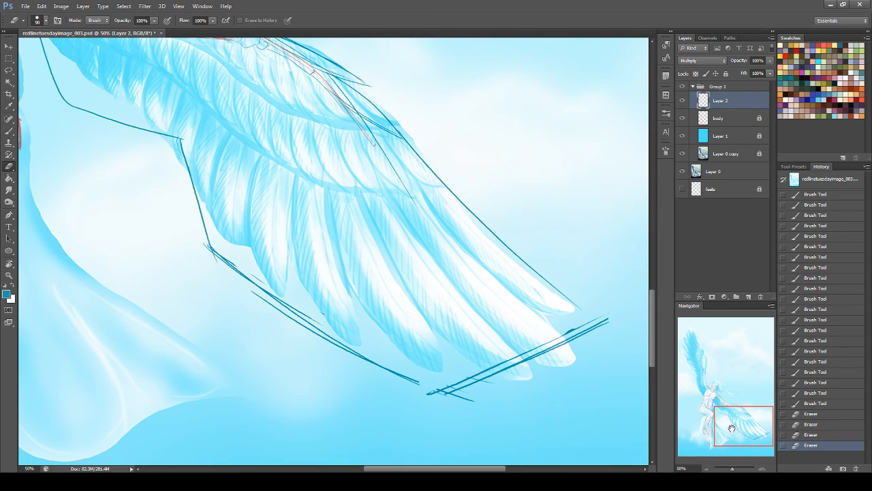
scroll(643, 291, up, 3)
Step: Brush a curved dividing line from the lowered wing's wrist to the corner in its underside outline
click(9, 130)
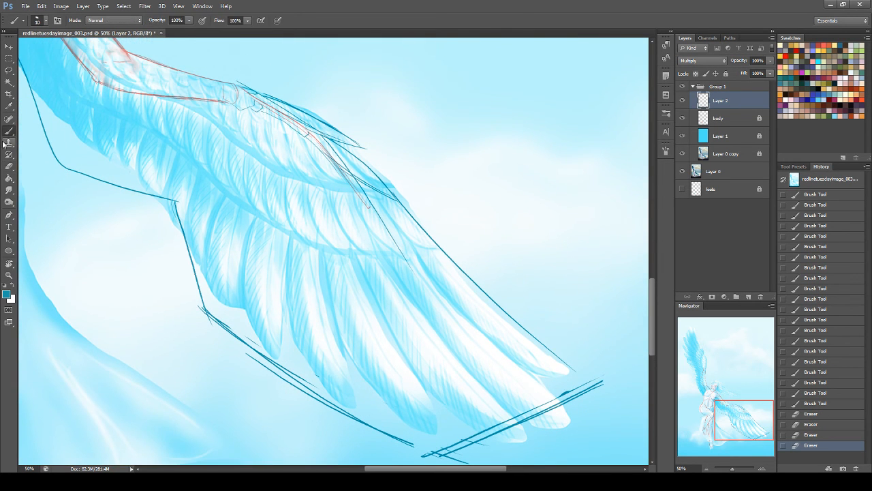
click(738, 415)
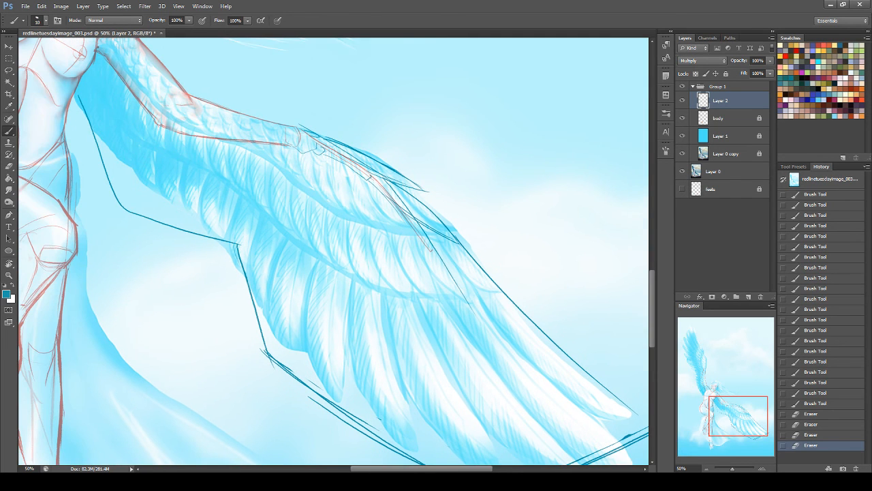
mouse_move(270, 175)
mouse_down()
mouse_move(239, 244)
mouse_move(276, 147)
mouse_up()
drag(240, 280, 283, 142)
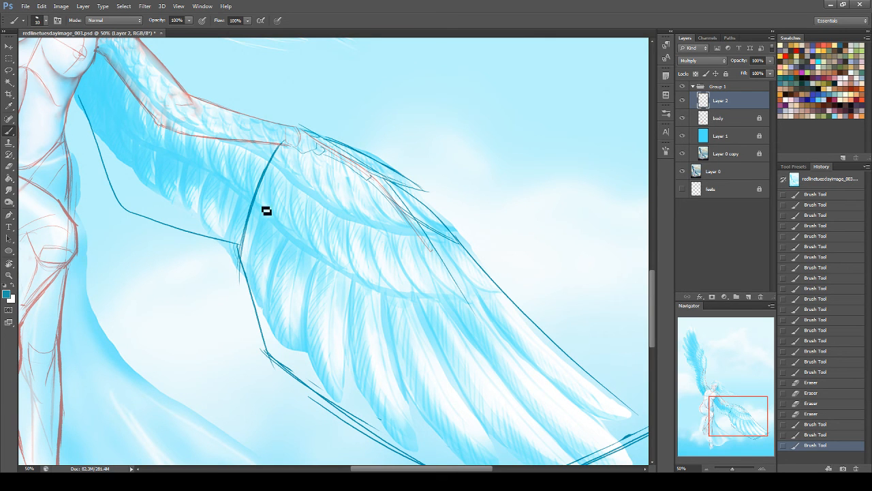
Step: Draw the covert boundary from the dividing line across to the leading edge, and a line splitting the long feathers below it
shift+click(413, 297)
key(ctrl+z)
mouse_move(255, 202)
mouse_down()
mouse_move(363, 298)
mouse_move(525, 304)
mouse_up()
drag(352, 301, 532, 290)
drag(742, 405, 745, 420)
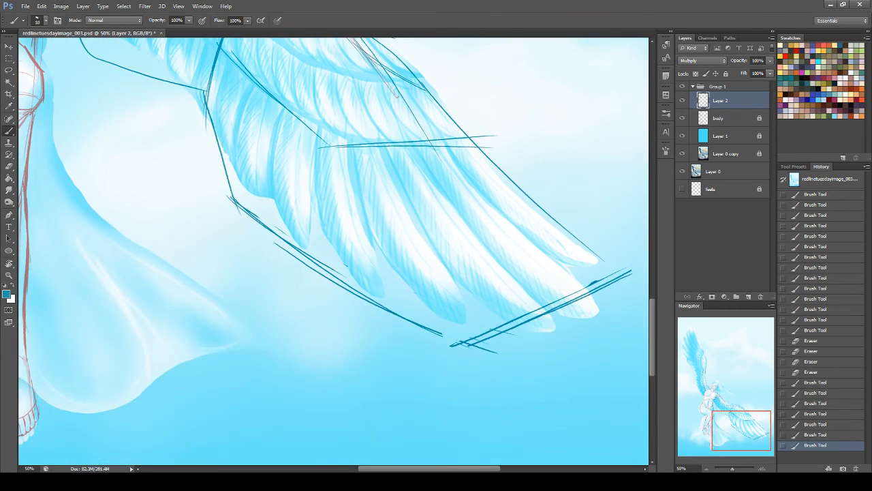
drag(747, 430, 735, 413)
drag(371, 256, 402, 287)
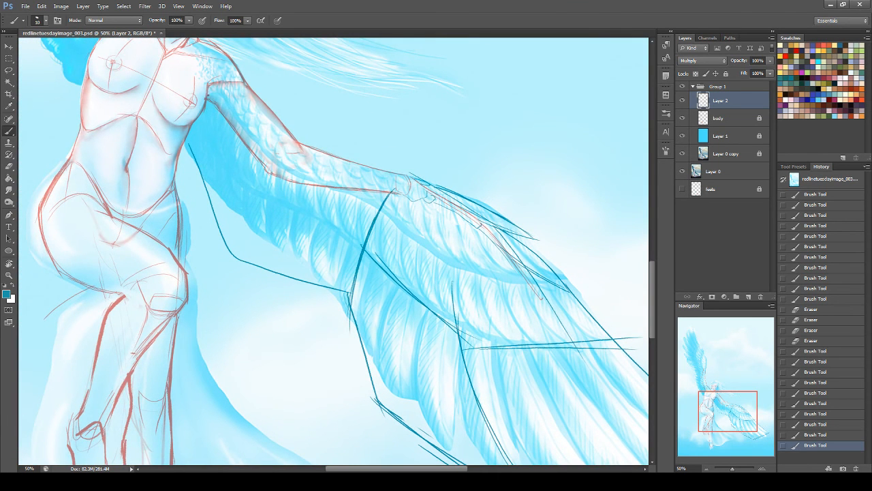
Step: Sketch overlapping covert feathers fanning from the lowered wing's wrist and hand toward the covert boundary
drag(387, 204, 395, 216)
drag(398, 218, 415, 239)
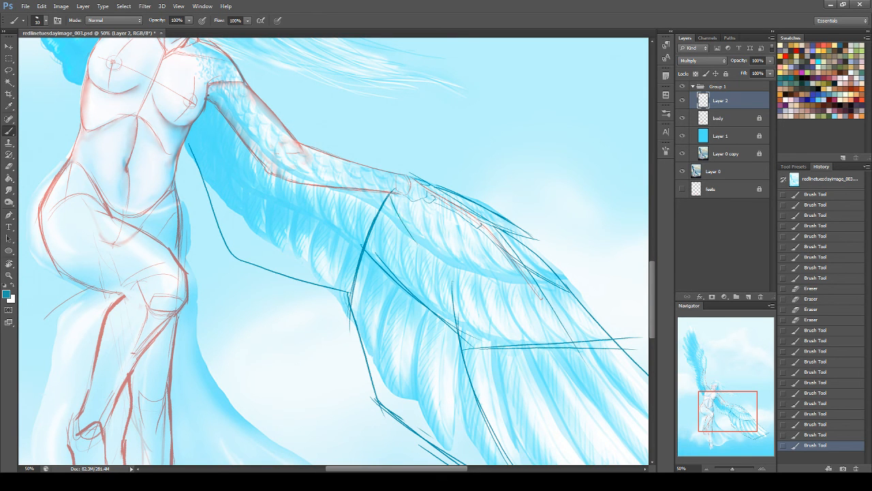
drag(421, 200, 458, 274)
drag(434, 229, 504, 276)
drag(442, 208, 506, 278)
drag(477, 242, 537, 299)
Step: Draw a second outline along the lowered wing's underside from the armpit to the dividing line
drag(756, 411, 745, 403)
mouse_move(300, 231)
mouse_down()
mouse_move(337, 349)
mouse_move(481, 385)
mouse_up()
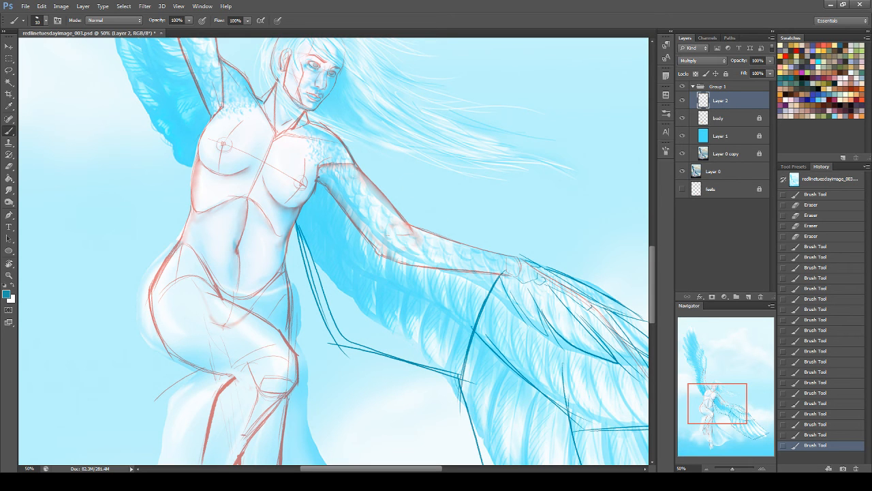
drag(366, 235, 383, 233)
Step: Check the original painting without the redline group, and sketch small shoulder feathers and overlapping feathers down the upper arm
click(682, 87)
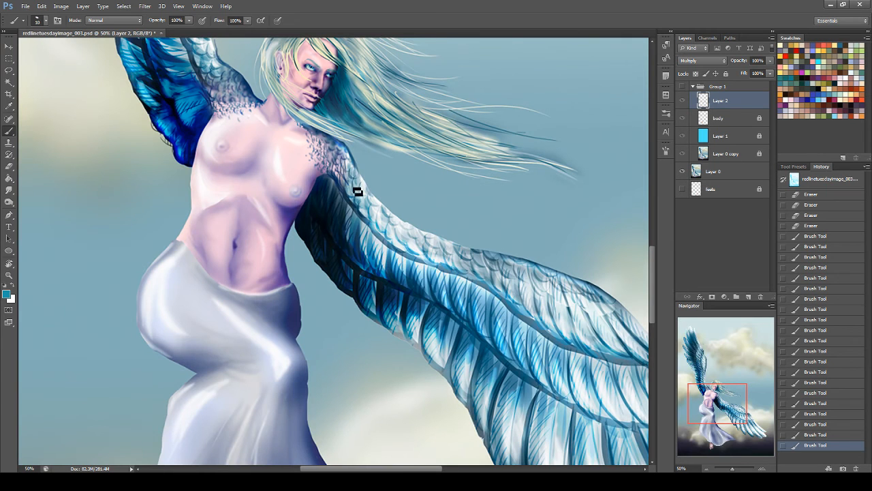
click(683, 86)
drag(314, 173, 356, 225)
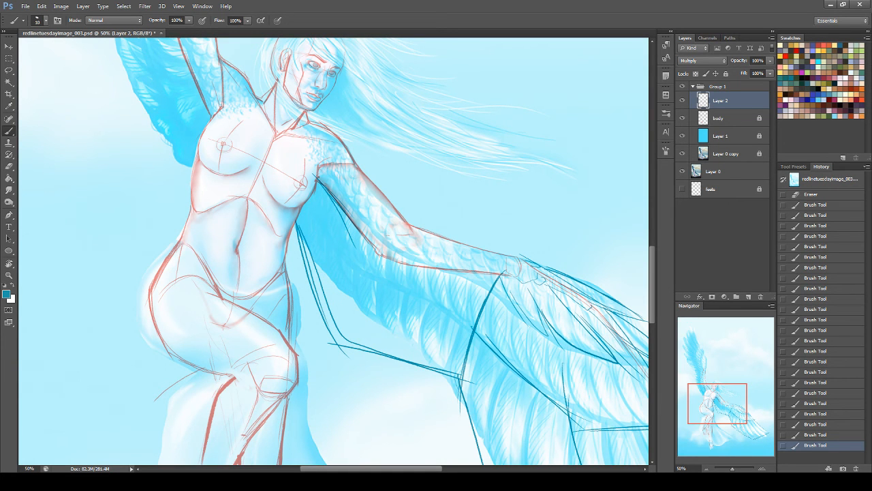
drag(314, 134, 364, 259)
drag(342, 164, 363, 246)
drag(349, 164, 371, 209)
mouse_move(356, 168)
mouse_down()
mouse_move(398, 203)
mouse_move(379, 249)
mouse_up()
drag(379, 217, 381, 242)
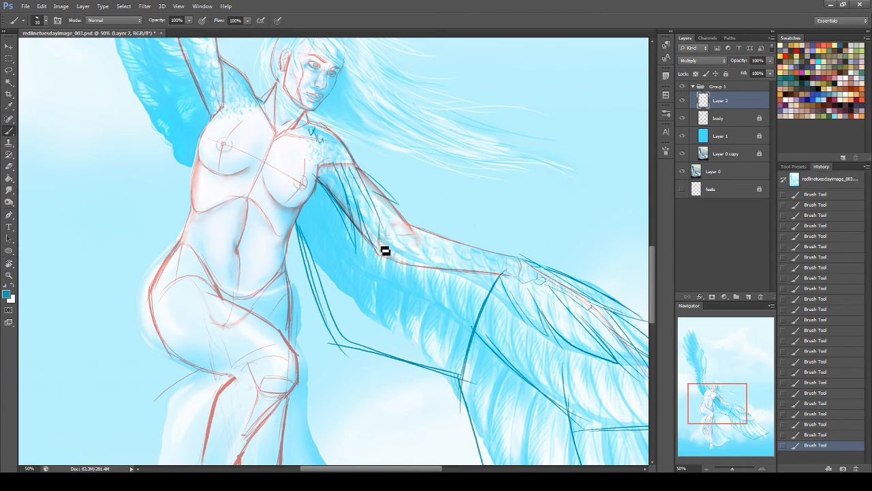
Step: Continue the overlapping feathers around the elbow and onto the start of the lowered forearm
drag(373, 197, 391, 237)
mouse_move(388, 205)
mouse_down()
mouse_move(422, 241)
mouse_move(409, 220)
mouse_move(449, 252)
mouse_move(477, 252)
mouse_move(421, 227)
mouse_move(465, 242)
mouse_up()
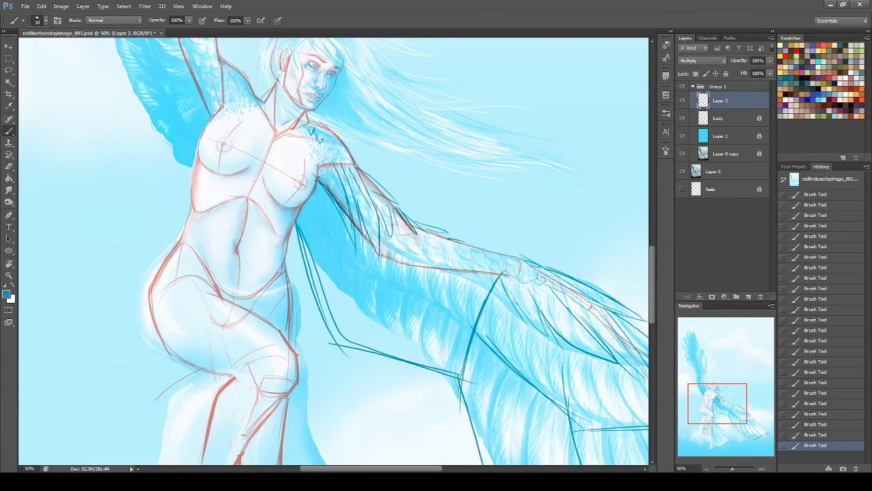
mouse_move(392, 245)
mouse_down()
mouse_move(418, 288)
mouse_move(414, 280)
mouse_move(435, 278)
mouse_up()
Step: Draw the covert boundary beneath the lowered arm from the armpit to the dividing line, and reinforce the underside outline
mouse_move(314, 208)
mouse_down()
mouse_move(361, 279)
mouse_move(451, 313)
mouse_move(477, 344)
mouse_up()
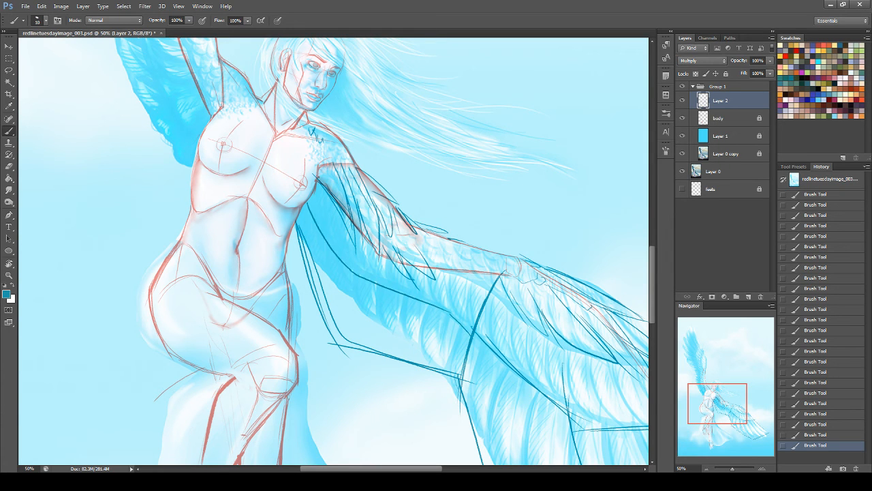
mouse_move(301, 218)
mouse_down()
mouse_move(339, 346)
mouse_move(463, 379)
mouse_move(470, 404)
mouse_up()
drag(450, 312, 476, 336)
drag(429, 308, 482, 331)
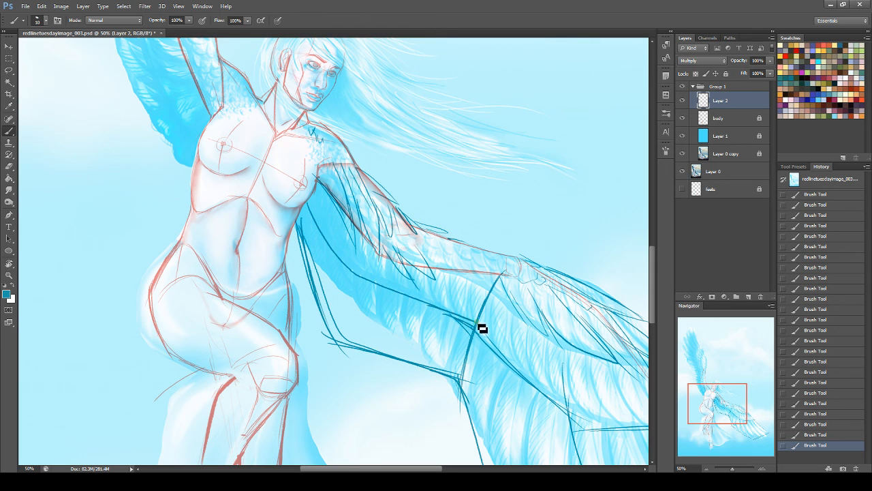
mouse_move(418, 271)
mouse_down()
mouse_move(497, 286)
mouse_move(548, 346)
mouse_move(640, 375)
mouse_up()
Step: Flip the canvas horizontally and mark short bone strokes at the raised wing's wrist
drag(685, 397, 739, 359)
key(ctrl+shift+h)
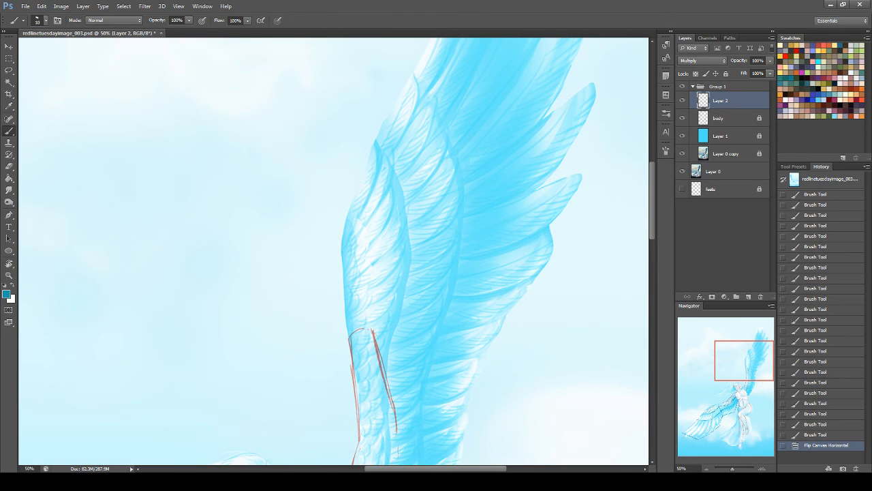
mouse_move(353, 324)
mouse_down()
mouse_move(351, 285)
mouse_move(369, 330)
mouse_move(345, 308)
mouse_move(349, 329)
mouse_up()
key(ctrl+z)
drag(350, 322, 349, 333)
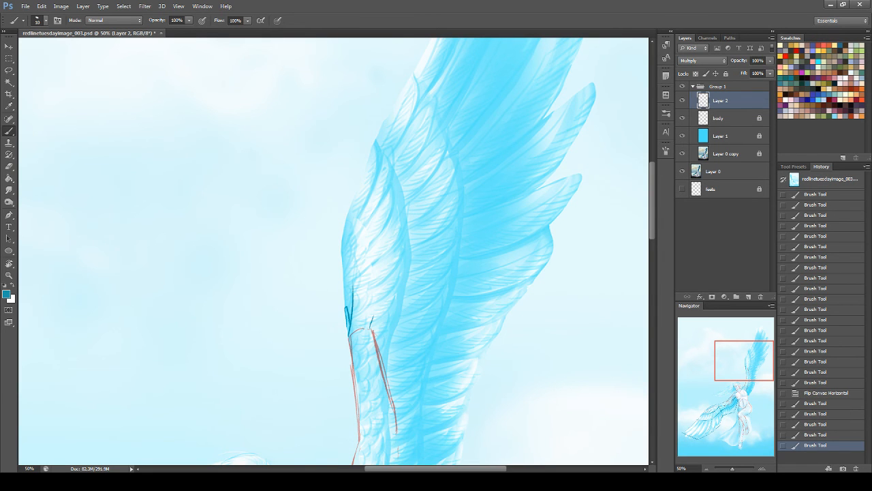
Step: Sketch the raised wing's hand and finger bones with long tapering outlines beyond the wrist
mouse_move(354, 287)
mouse_down()
mouse_move(403, 148)
mouse_move(372, 231)
mouse_up()
mouse_move(404, 163)
mouse_down()
mouse_move(368, 248)
mouse_move(371, 323)
mouse_up()
mouse_move(366, 275)
mouse_down()
mouse_move(359, 298)
mouse_move(367, 292)
mouse_up()
mouse_move(367, 325)
mouse_down()
mouse_move(371, 315)
mouse_move(342, 235)
mouse_move(372, 164)
mouse_up()
mouse_move(350, 209)
mouse_down()
mouse_move(389, 140)
mouse_move(380, 150)
mouse_move(401, 130)
mouse_up()
drag(398, 133, 367, 218)
Step: Rotate the view to lay the raised wing horizontally, and draw small feathers projecting from its leading edge beyond the wrist
key(r)
mouse_move(520, 138)
mouse_down()
mouse_move(551, 245)
mouse_move(444, 403)
mouse_up()
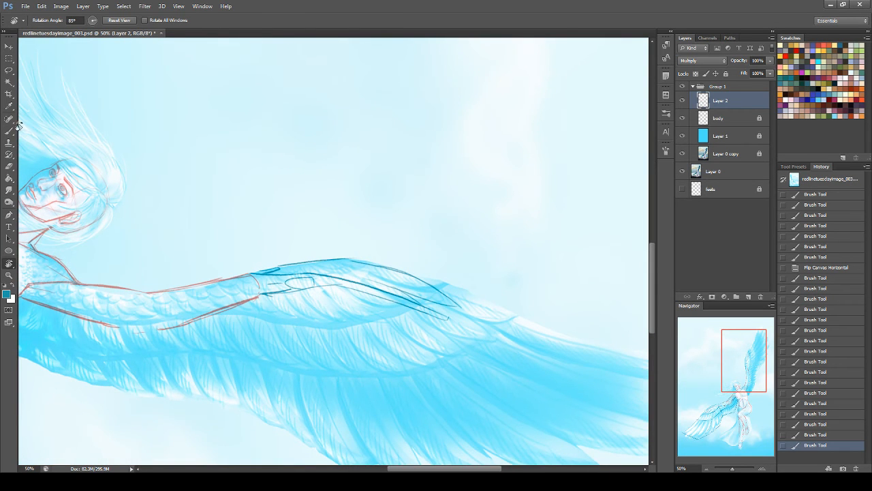
key(b)
drag(350, 260, 428, 261)
drag(374, 267, 428, 263)
click(481, 307)
mouse_move(334, 258)
mouse_down()
mouse_move(361, 246)
mouse_move(343, 259)
mouse_move(363, 260)
mouse_up()
key(ctrl+z)
Step: Outline the raised wing's outer section from the wrist down, along the feather ends, across the tip and along the leading edge
mouse_move(727, 380)
mouse_down()
mouse_move(728, 390)
mouse_move(726, 384)
mouse_up()
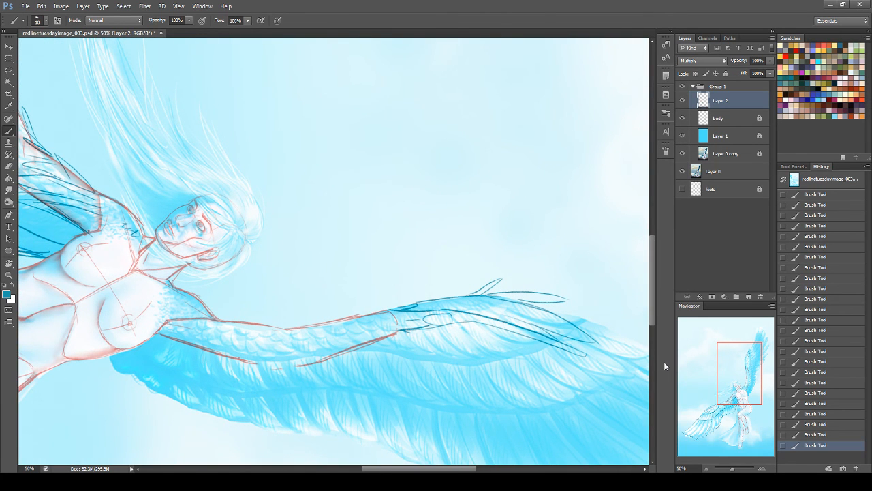
drag(738, 403, 766, 382)
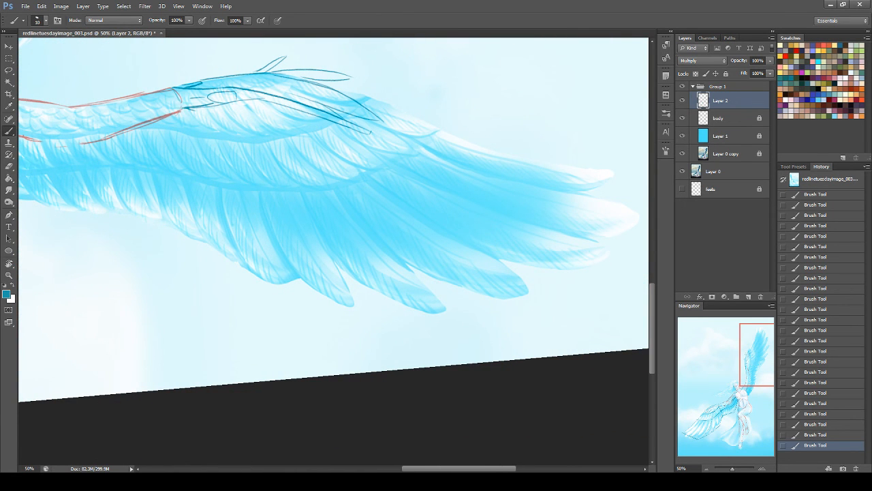
mouse_move(180, 106)
mouse_down()
mouse_move(213, 184)
mouse_move(300, 302)
mouse_up()
key(ctrl+z)
mouse_move(213, 184)
mouse_down()
mouse_move(300, 303)
mouse_move(648, 274)
mouse_up()
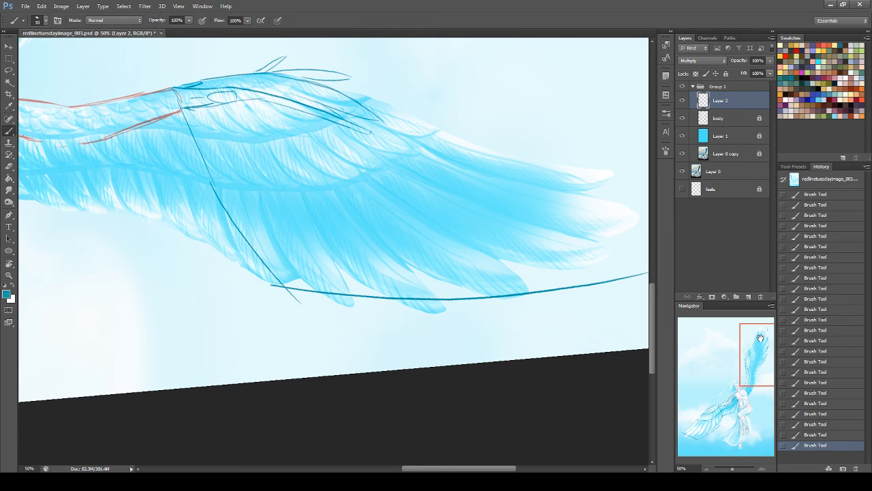
drag(759, 354, 761, 341)
mouse_move(263, 89)
mouse_down()
mouse_move(479, 162)
mouse_move(535, 281)
mouse_up()
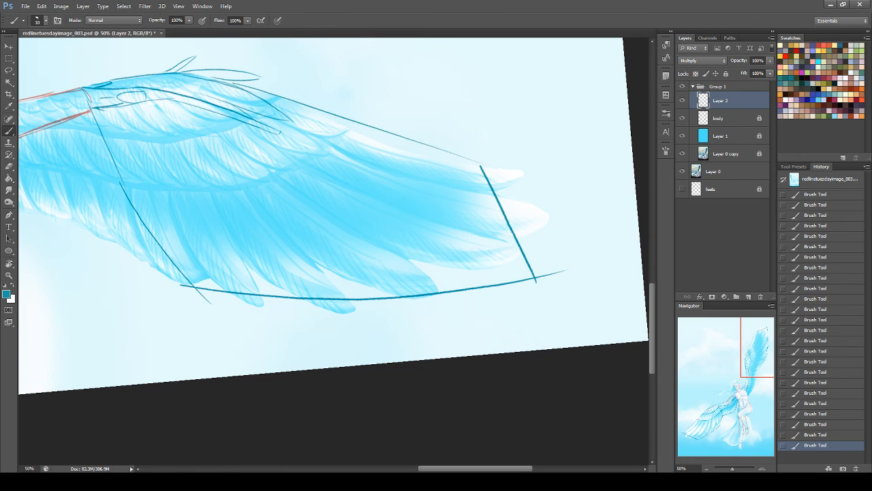
drag(742, 367, 768, 344)
mouse_move(474, 72)
mouse_down()
mouse_move(526, 64)
mouse_move(495, 110)
mouse_up()
drag(527, 63, 608, 95)
drag(495, 110, 628, 144)
drag(609, 96, 631, 163)
mouse_move(471, 75)
mouse_down()
mouse_move(493, 134)
mouse_move(576, 144)
mouse_up()
key(ctrl+z)
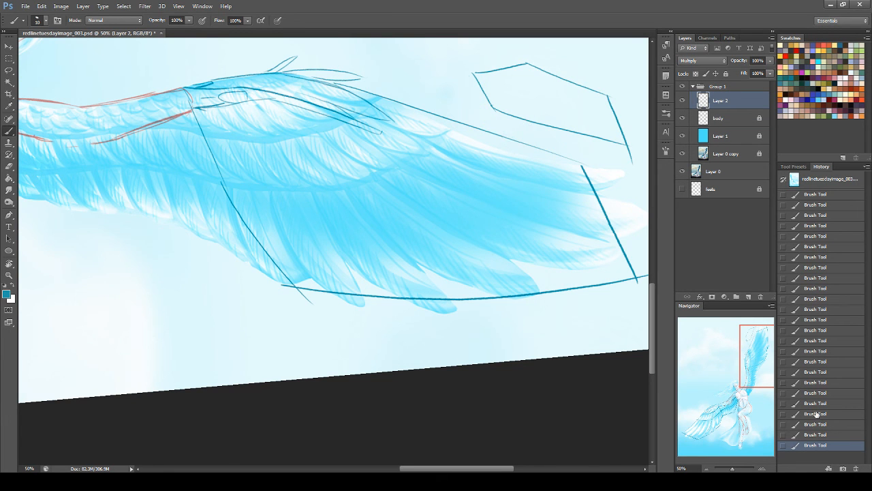
click(838, 434)
click(838, 424)
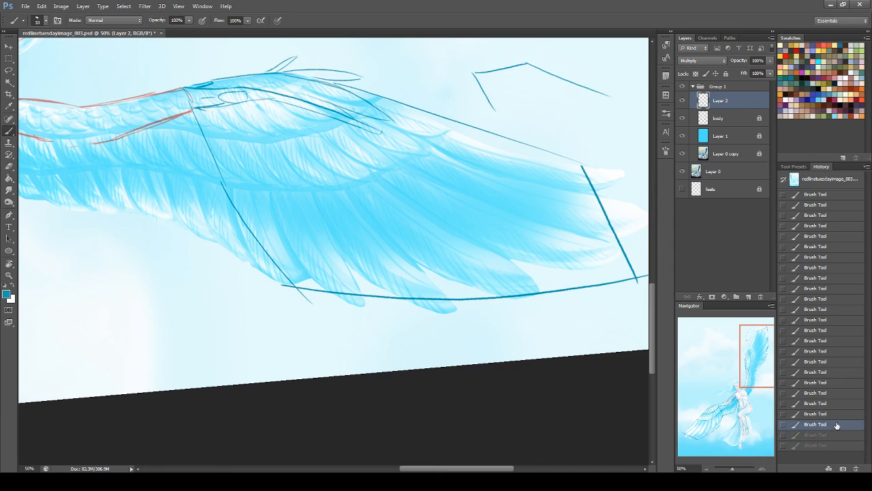
click(832, 415)
click(836, 404)
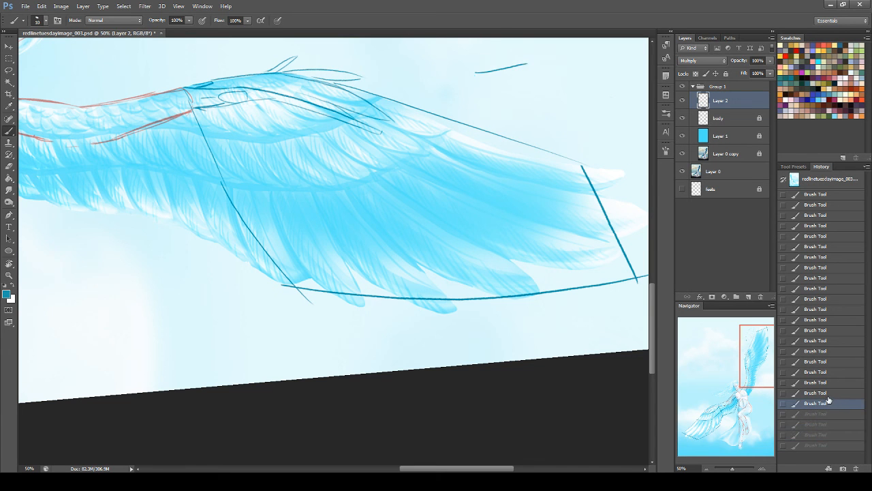
click(828, 396)
Step: Draw an arc separating the raised wing's coverts from its long feathers, and a long pointed feather on the leading edge
mouse_move(222, 185)
mouse_down()
mouse_move(302, 197)
mouse_move(474, 127)
mouse_up()
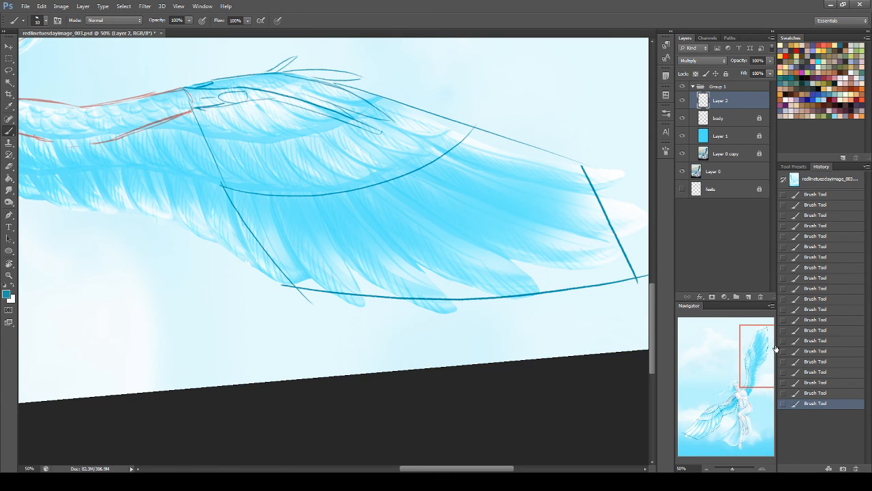
drag(750, 347, 758, 336)
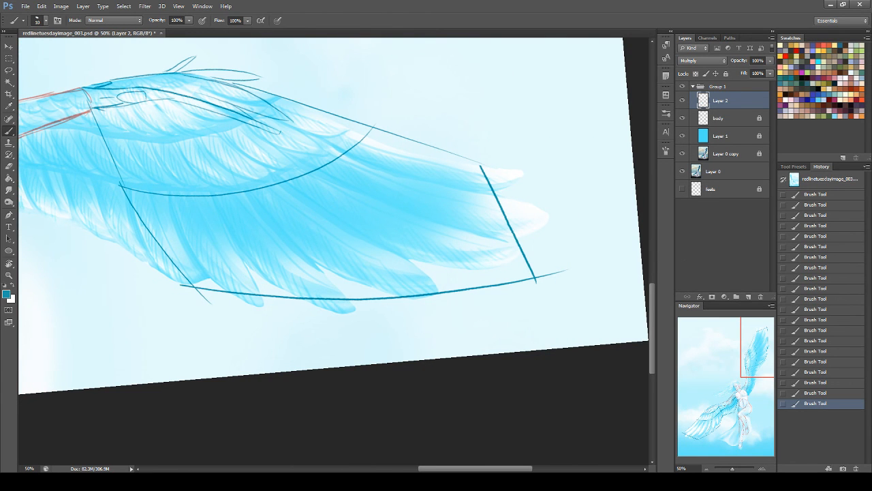
drag(233, 83, 409, 111)
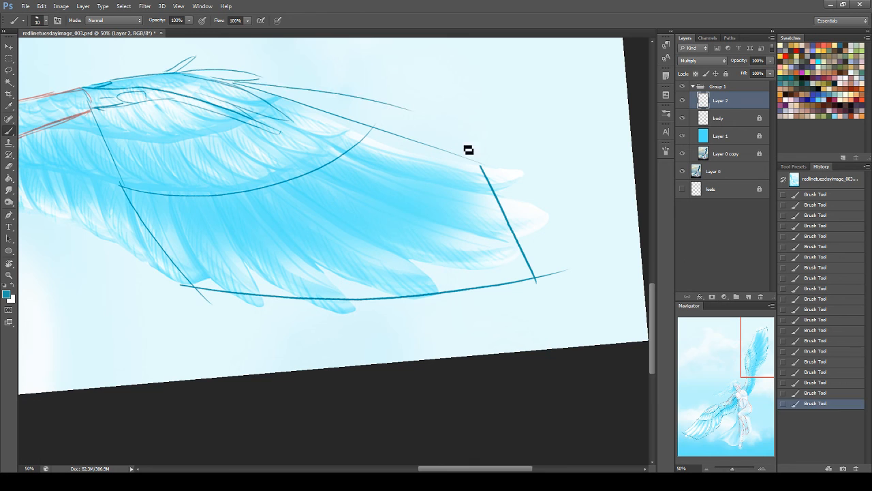
key(ctrl+z)
drag(239, 83, 416, 120)
Step: Fill the area between the raised wing's hand and the arc with layered, overlapping covert feathers
drag(103, 126, 170, 201)
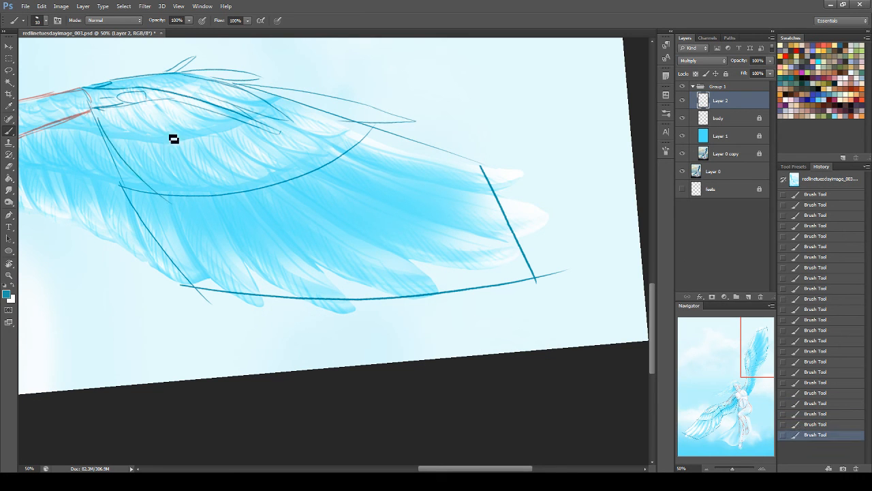
mouse_move(107, 121)
mouse_down()
mouse_move(143, 145)
mouse_move(204, 147)
mouse_move(181, 132)
mouse_up()
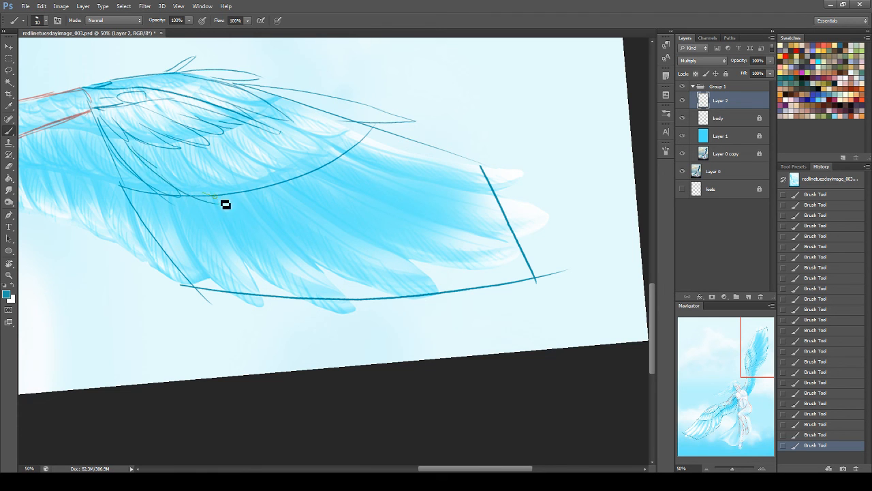
drag(167, 151, 300, 181)
drag(207, 186, 337, 136)
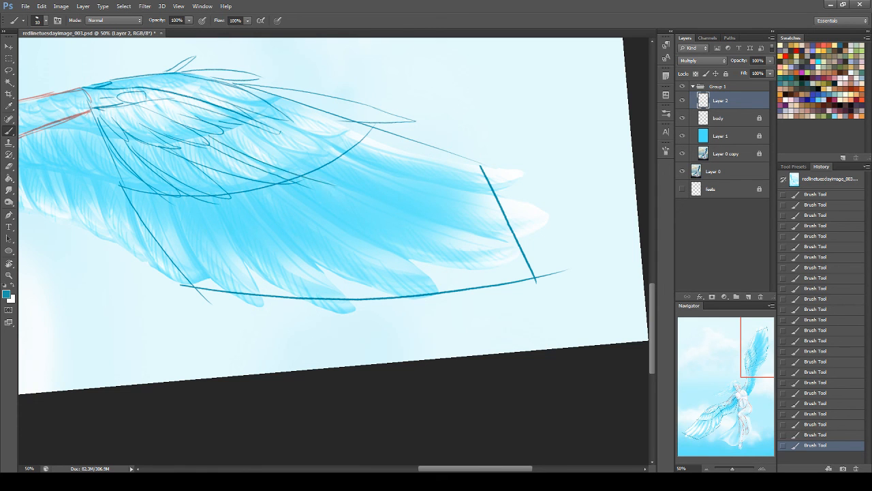
mouse_move(336, 172)
mouse_down()
mouse_move(273, 136)
mouse_move(382, 141)
mouse_up()
drag(299, 111, 385, 128)
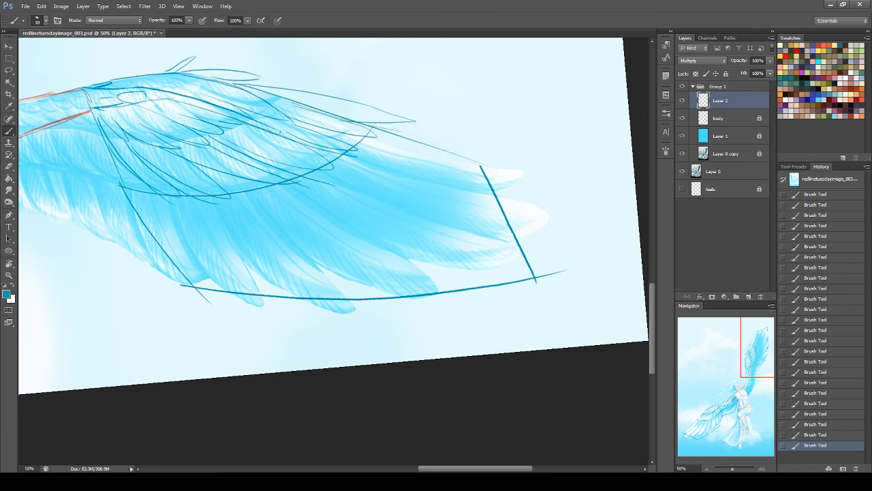
Step: Draw the innermost long feather's line from the arc down past the raised wing's lower outline
drag(133, 195, 217, 303)
key(ctrl+z)
drag(167, 202, 223, 322)
drag(373, 129, 606, 192)
key(ctrl+z)
drag(368, 128, 565, 165)
key(ctrl+z)
drag(382, 128, 533, 156)
key(ctrl+z)
Step: Draw the outermost long feathers from the covert arc along the leading edge to beyond the raised wing's tip
drag(384, 132, 538, 176)
drag(379, 127, 566, 183)
mouse_move(374, 157)
mouse_down()
mouse_move(554, 194)
mouse_move(543, 189)
mouse_up()
drag(361, 162, 560, 222)
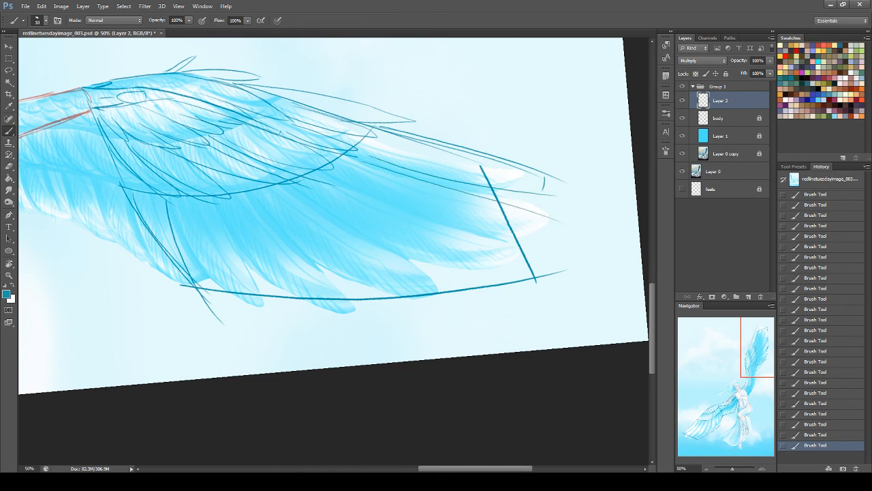
Step: Fan the remaining long feather lines from the covert arc to the raised wing's tip and lower outline
drag(328, 161, 551, 245)
mouse_move(297, 175)
mouse_down()
mouse_move(503, 282)
mouse_move(347, 245)
mouse_up()
drag(460, 323, 464, 319)
drag(247, 186, 369, 306)
drag(229, 203, 314, 310)
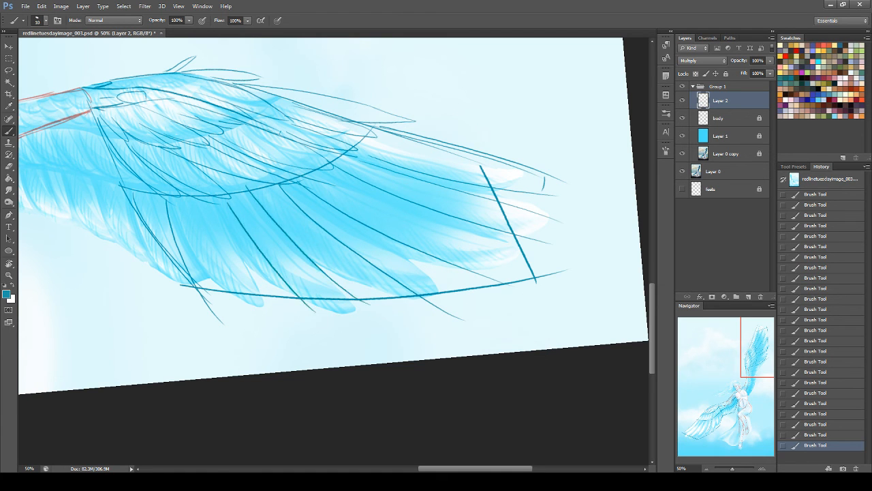
Step: Outline the raised wing's lower edge from the armpit to the long feathers, and mark the elbow with two lines across the wing
drag(180, 205, 244, 309)
drag(766, 347, 759, 376)
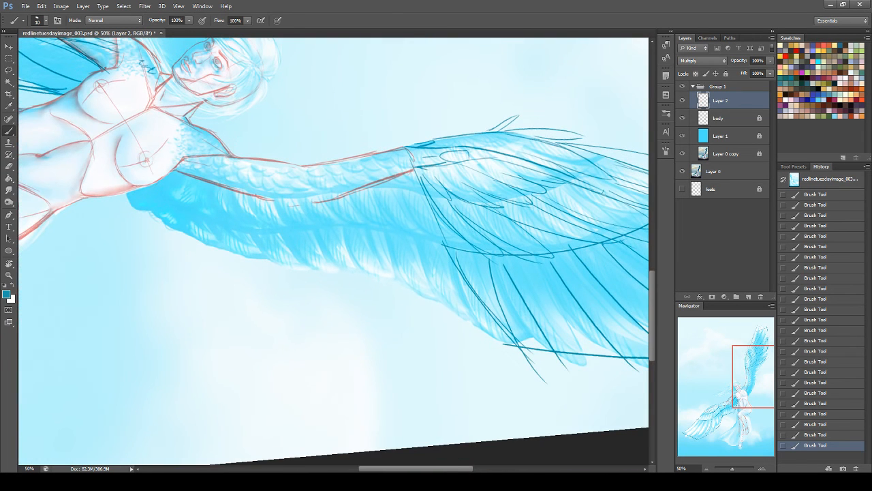
drag(518, 348, 471, 327)
drag(301, 165, 291, 279)
drag(298, 166, 289, 276)
mouse_move(136, 192)
mouse_down()
mouse_move(262, 280)
mouse_move(434, 279)
mouse_move(482, 320)
mouse_up()
drag(420, 282, 524, 346)
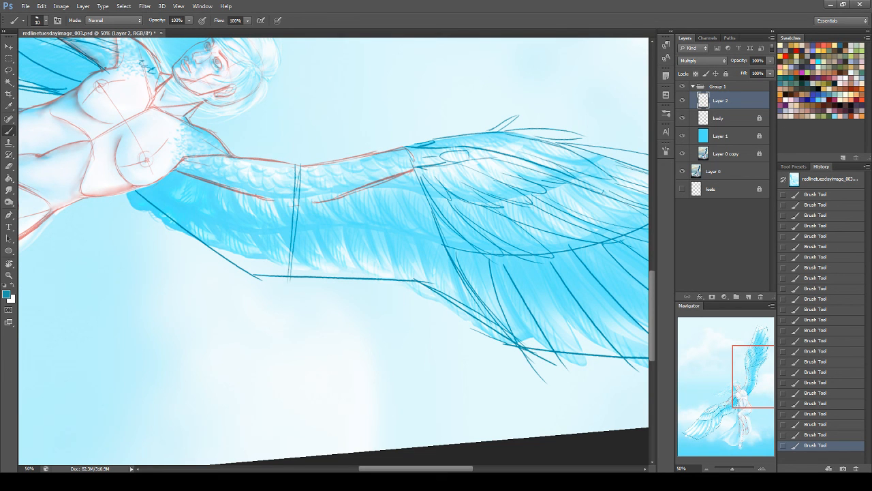
Step: Draw the covert boundary from the raised wing's armpit along the arm, roughly parallel to the lower outline, into the covert arc
drag(170, 185, 502, 228)
key(ctrl+z)
mouse_move(159, 185)
mouse_down()
mouse_move(259, 238)
mouse_move(436, 240)
mouse_move(472, 259)
mouse_up()
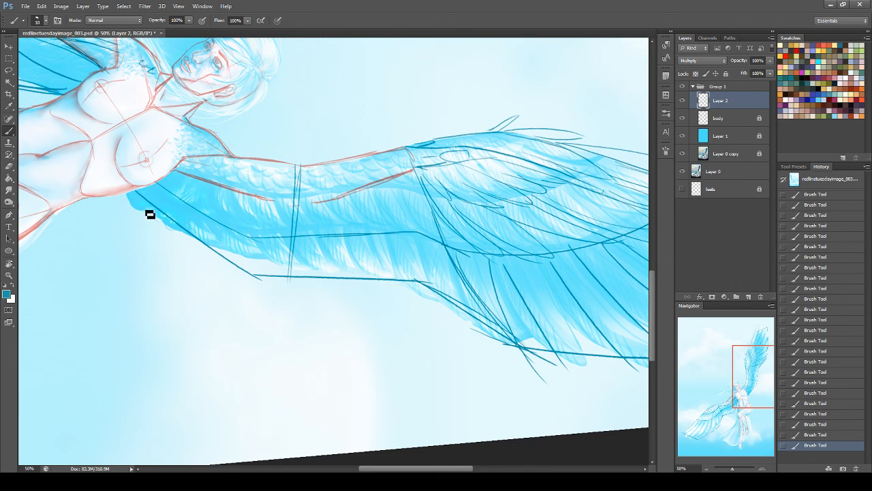
Step: Redraw the raised wing's lower outline near the armpit as a fuller curve and erase the old line there
mouse_move(132, 195)
mouse_down()
mouse_move(270, 289)
mouse_move(402, 282)
mouse_up()
click(9, 167)
drag(162, 212, 240, 261)
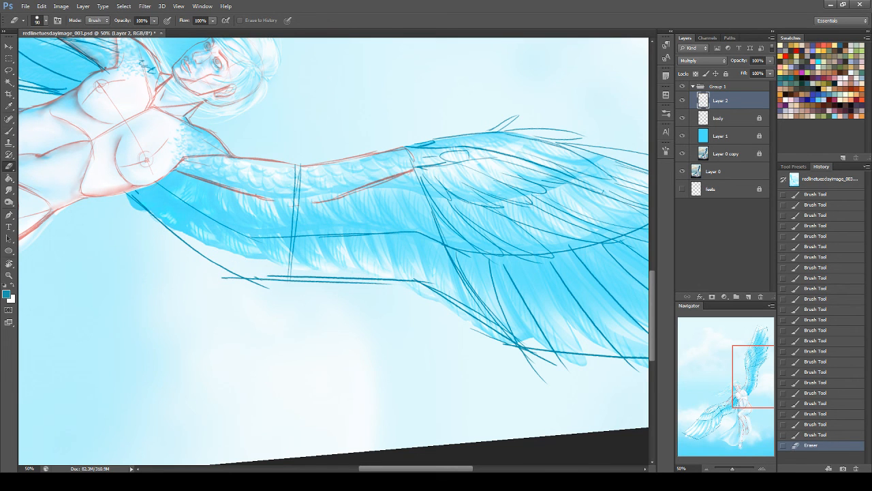
Step: Divide the raised wing's arm section into feathers with lines fanning from the armpit past the elbow to the lower outline
click(9, 131)
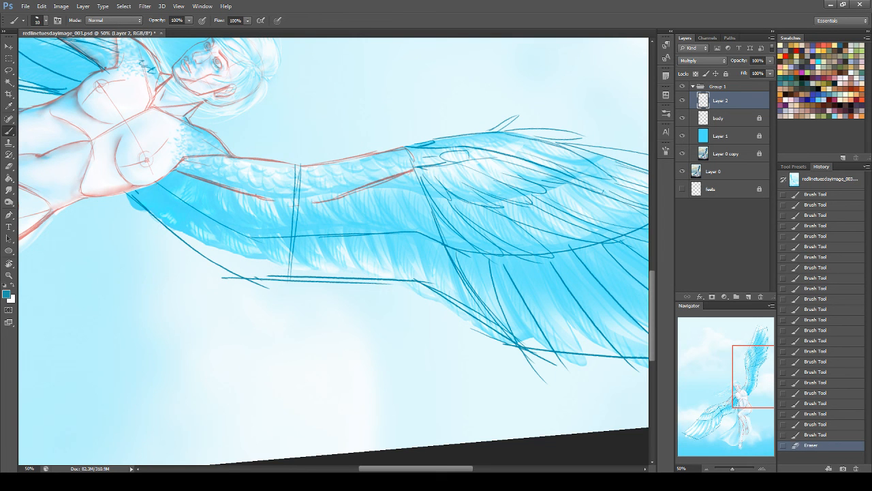
mouse_move(755, 390)
mouse_down()
mouse_move(740, 368)
mouse_move(754, 400)
mouse_up()
mouse_move(282, 181)
mouse_down()
mouse_move(248, 214)
mouse_move(267, 217)
mouse_up()
drag(295, 196, 270, 225)
drag(291, 208, 267, 230)
drag(334, 195, 317, 274)
drag(352, 201, 347, 281)
drag(378, 207, 375, 282)
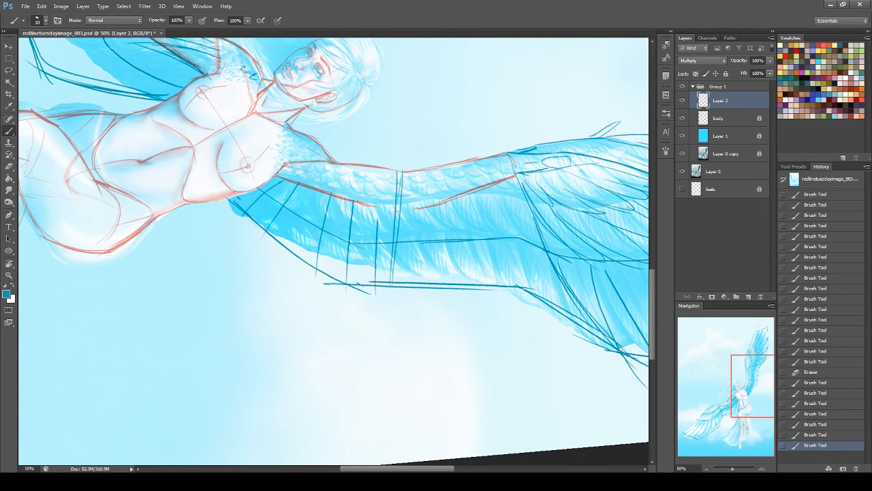
drag(417, 208, 440, 281)
mouse_move(449, 205)
mouse_down()
mouse_move(475, 276)
mouse_move(526, 300)
mouse_up()
drag(476, 195, 550, 302)
Step: Round off the feather tips along the lower outline of the raised wing's arm section
mouse_move(313, 204)
mouse_down()
mouse_move(284, 249)
mouse_move(317, 253)
mouse_move(299, 272)
mouse_up()
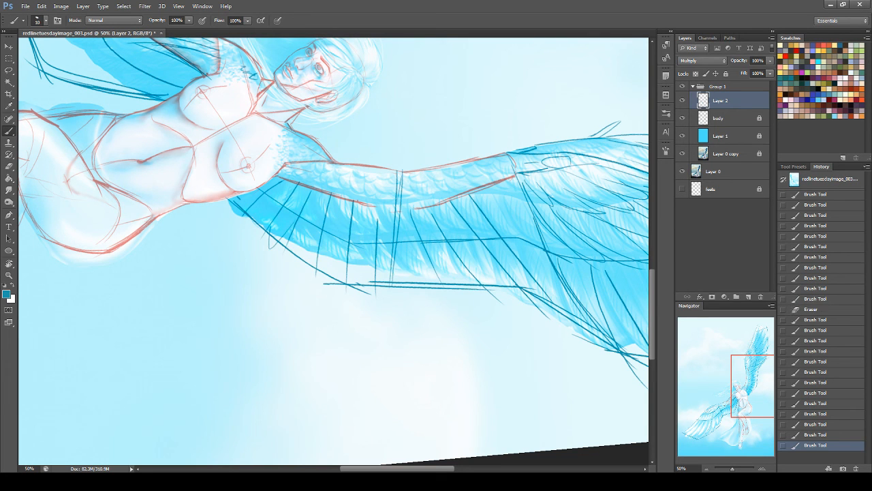
mouse_move(329, 236)
mouse_down()
mouse_move(344, 281)
mouse_move(373, 295)
mouse_up()
mouse_move(386, 262)
mouse_down()
mouse_move(389, 281)
mouse_move(547, 301)
mouse_up()
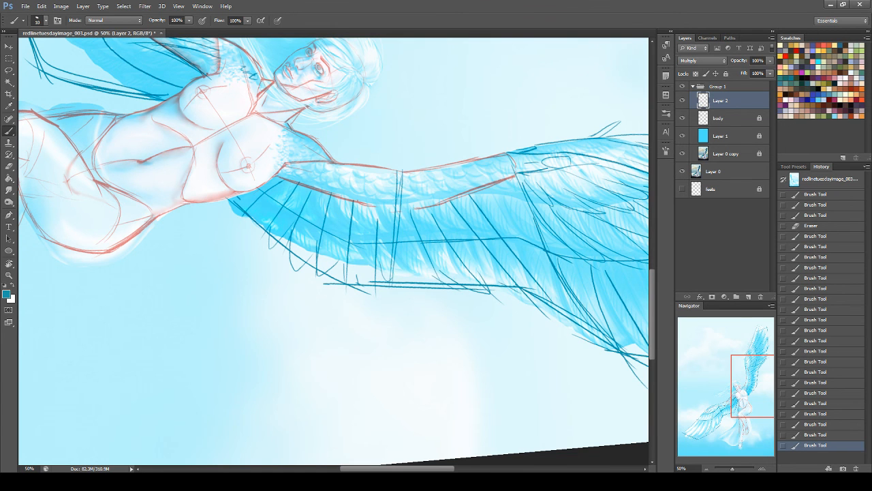
Step: Fill the raised wing's arm with small overlapping feathers from the shoulder past the elbow, layered above the covert boundary
mouse_move(267, 195)
mouse_down()
mouse_move(291, 198)
mouse_move(292, 214)
mouse_move(300, 212)
mouse_up()
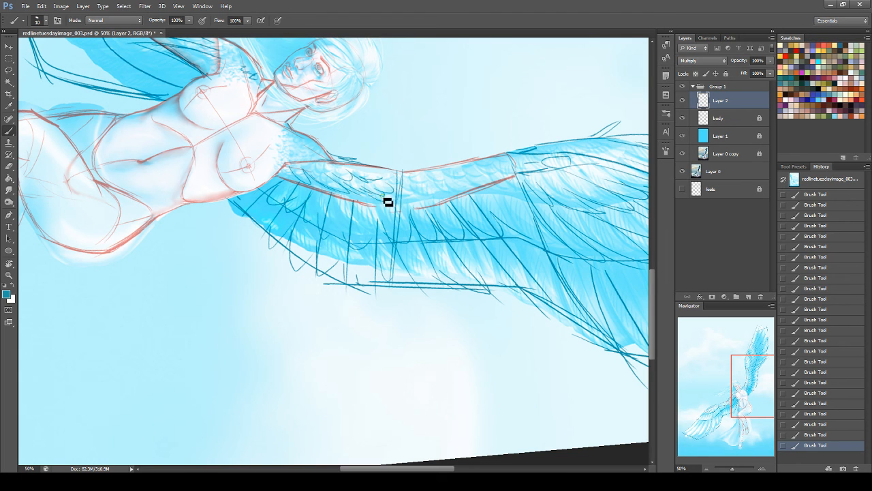
drag(406, 190, 420, 194)
mouse_move(428, 188)
mouse_down()
mouse_move(458, 169)
mouse_move(458, 189)
mouse_up()
Step: Erase stray marks at the lowered wing's elbow and sketch small covert feathers along its upper arm
drag(734, 383, 718, 378)
click(10, 167)
mouse_move(91, 158)
mouse_down()
mouse_move(158, 228)
mouse_move(116, 170)
mouse_up()
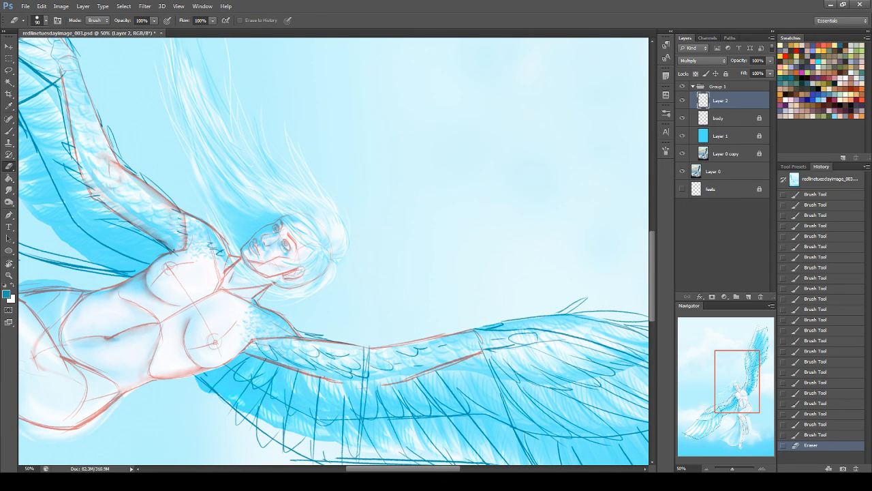
click(10, 130)
mouse_move(176, 217)
mouse_down()
mouse_move(175, 238)
mouse_move(136, 195)
mouse_move(140, 203)
mouse_up()
drag(130, 206, 114, 193)
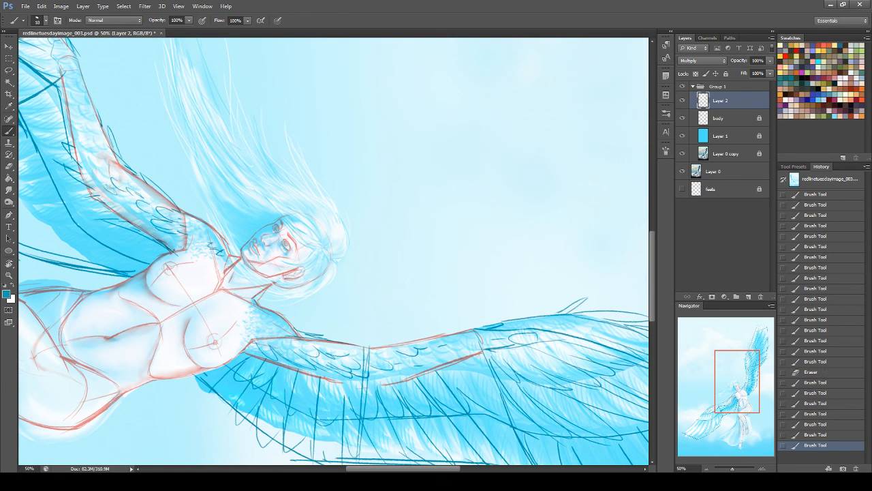
mouse_move(93, 160)
mouse_down()
mouse_move(101, 172)
mouse_move(108, 151)
mouse_up()
Step: Rotate the canvas view to 15° and ready the Brush tool over the lowered wing
drag(733, 372, 725, 381)
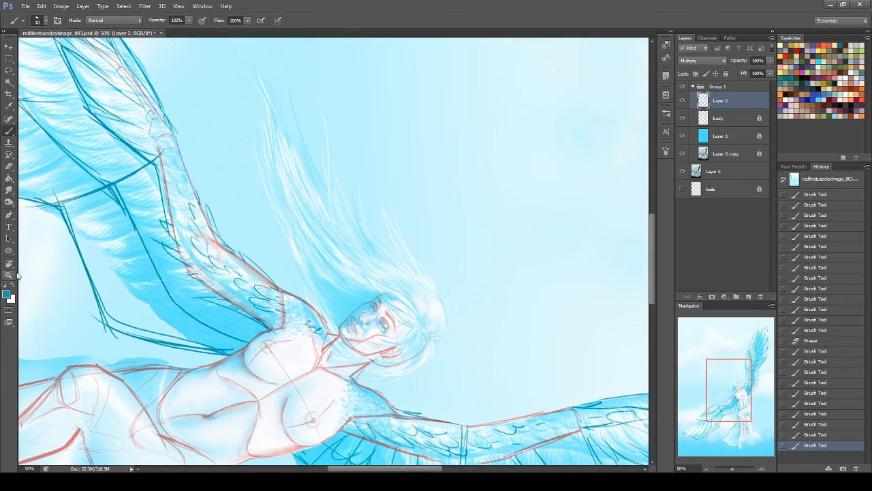
key(r)
drag(455, 208, 332, 152)
drag(725, 394, 702, 420)
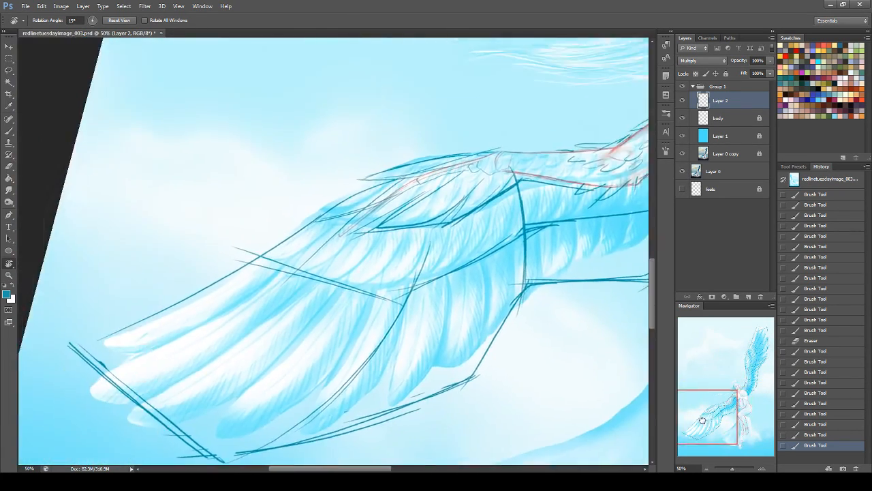
click(10, 131)
drag(349, 208, 81, 316)
key(ctrl+z)
drag(329, 217, 112, 313)
key(ctrl+z)
mouse_move(344, 199)
mouse_down()
mouse_move(69, 305)
mouse_move(290, 247)
mouse_move(68, 338)
mouse_up()
key(ctrl+z)
Step: Draw the covert and long feathers across the lowered wing's hand section, fanning from the hand to the outer and lower outlines
mouse_move(329, 226)
mouse_down()
mouse_move(164, 313)
mouse_move(295, 295)
mouse_move(394, 230)
mouse_up()
mouse_move(151, 352)
mouse_down()
mouse_move(88, 405)
mouse_move(395, 241)
mouse_up()
mouse_move(265, 337)
mouse_down()
mouse_move(138, 423)
mouse_move(432, 230)
mouse_up()
mouse_move(262, 381)
mouse_down()
mouse_move(228, 452)
mouse_move(453, 228)
mouse_up()
mouse_move(343, 368)
mouse_down()
mouse_move(337, 432)
mouse_move(464, 233)
mouse_up()
mouse_move(429, 360)
mouse_down()
mouse_move(448, 341)
mouse_move(451, 236)
mouse_up()
mouse_move(446, 273)
mouse_down()
mouse_move(471, 345)
mouse_move(487, 262)
mouse_move(519, 263)
mouse_move(522, 298)
mouse_up()
key(ctrl+z)
Step: Draw rounded feathers below the covert boundary on the lowered wing's arm, erasing and redrawing the misplaced ones, up to the armpit
drag(736, 437, 758, 425)
drag(333, 268, 322, 321)
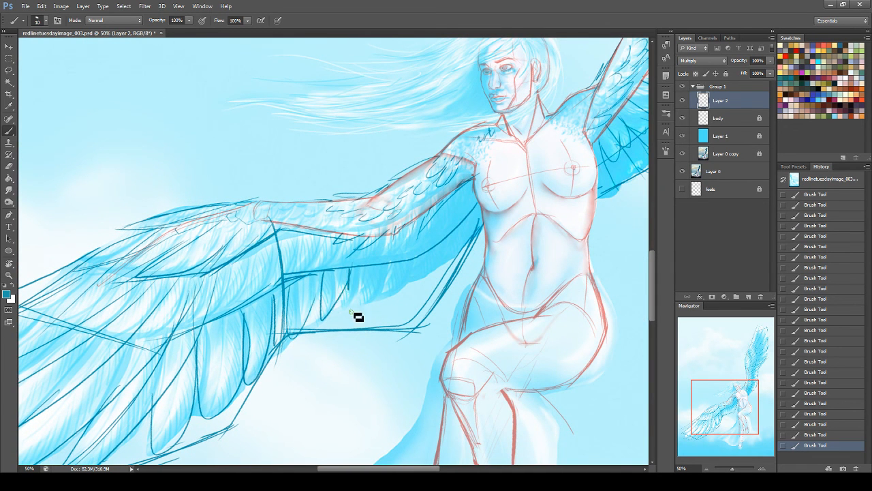
drag(368, 273, 337, 327)
click(9, 166)
drag(349, 281, 330, 328)
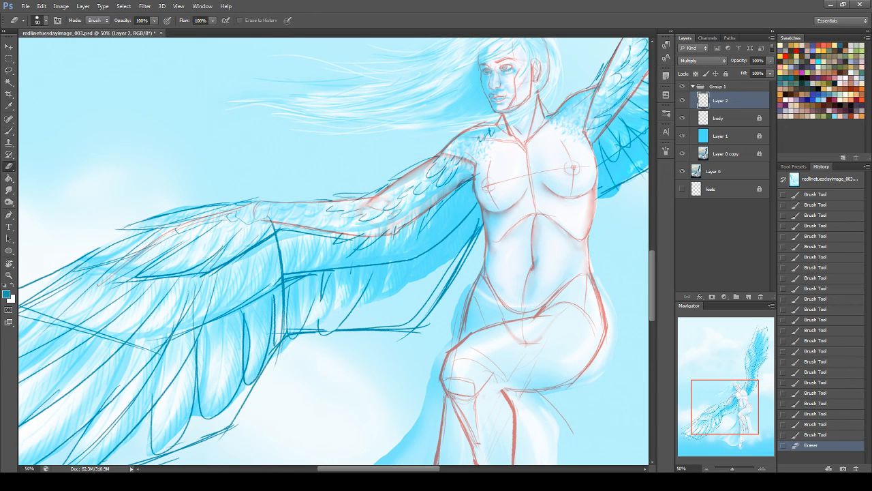
click(8, 131)
mouse_move(339, 274)
mouse_down()
mouse_move(353, 300)
mouse_move(416, 265)
mouse_move(438, 279)
mouse_move(462, 249)
mouse_up()
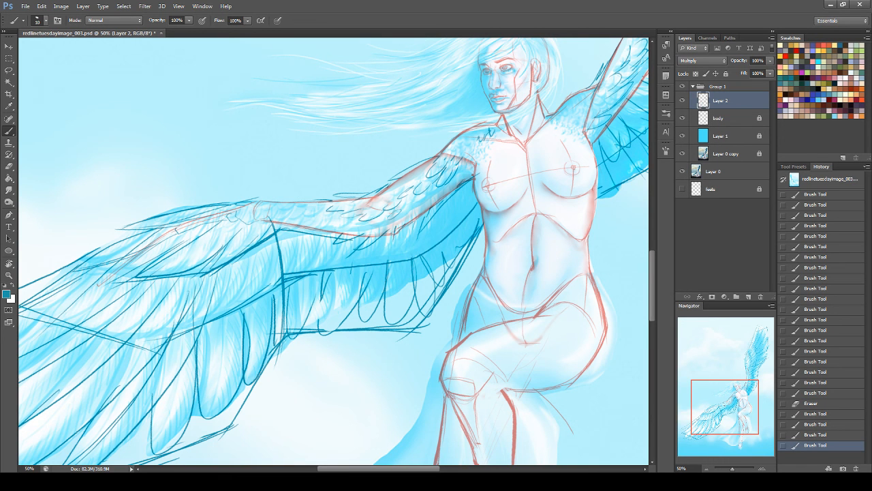
Step: Add overlapping covert feathers around the lowered wing's wrist, below its forearm and across its hand
drag(277, 239, 283, 271)
mouse_move(301, 230)
mouse_down()
mouse_move(306, 261)
mouse_move(312, 254)
mouse_move(415, 271)
mouse_up()
mouse_move(199, 286)
mouse_down()
mouse_move(234, 292)
mouse_move(234, 331)
mouse_move(270, 299)
mouse_move(368, 293)
mouse_move(414, 262)
mouse_up()
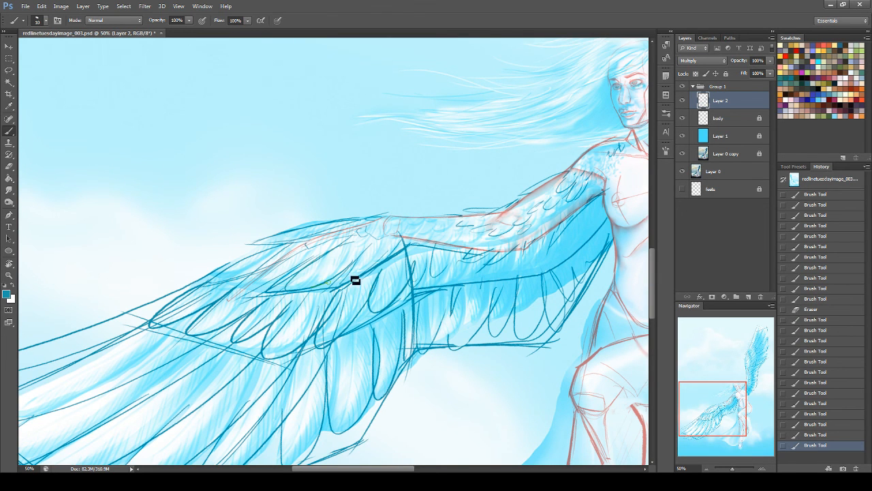
Step: Check the lower body and legs, and save the redline file
drag(720, 412, 753, 437)
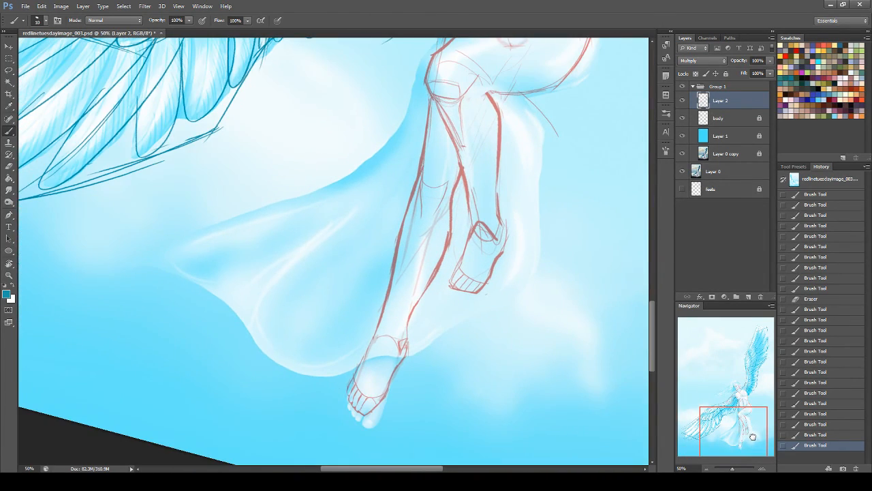
drag(753, 436, 750, 418)
key(ctrl+s)
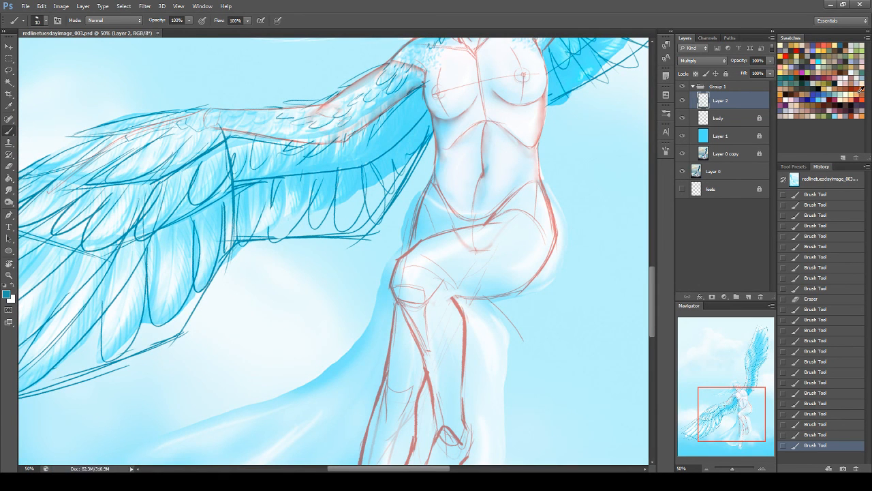
Step: Draw a long straight dress fold in dark teal from the bent knee diagonally down past the raised foot
drag(714, 386, 719, 392)
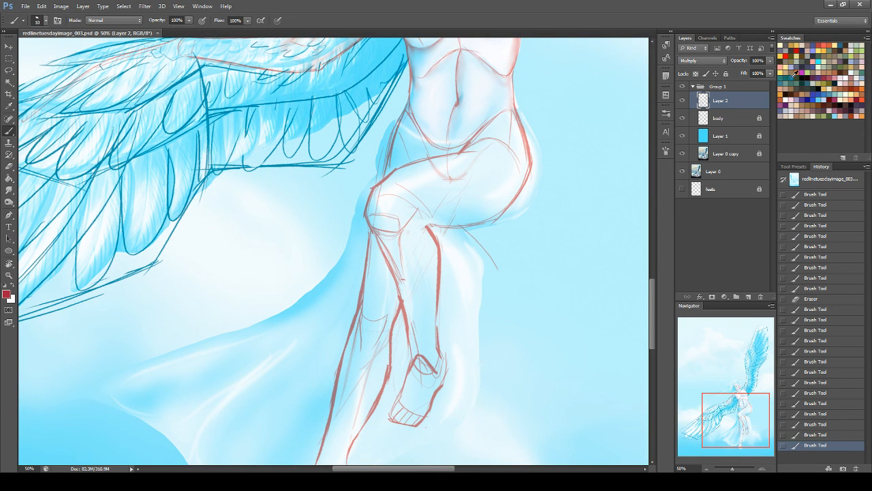
drag(363, 212, 436, 330)
key(ctrl+z)
drag(363, 212, 508, 432)
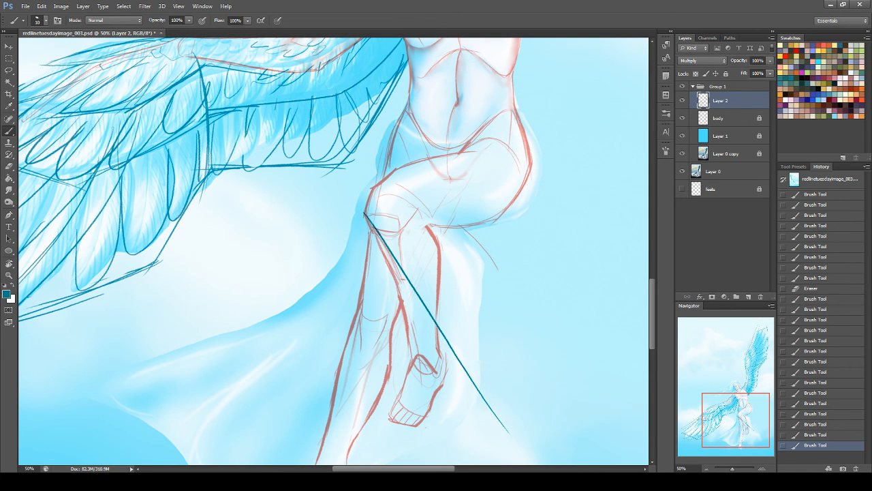
mouse_move(379, 197)
mouse_down()
mouse_move(389, 208)
mouse_move(391, 193)
mouse_up()
key(ctrl+alt+z)
key(ctrl+alt+z)
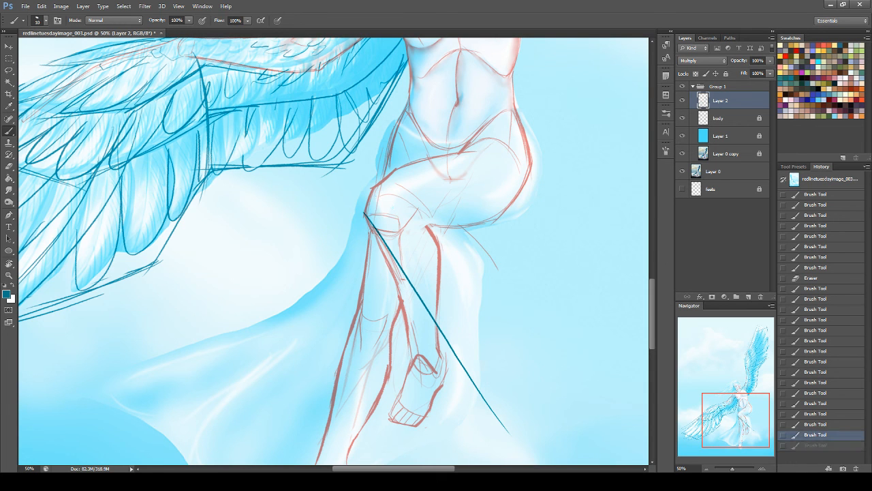
Step: Trace the dress fabric around the bent knee and along the top of the thigh, ending in two tension folds toward the hip
drag(373, 186, 363, 214)
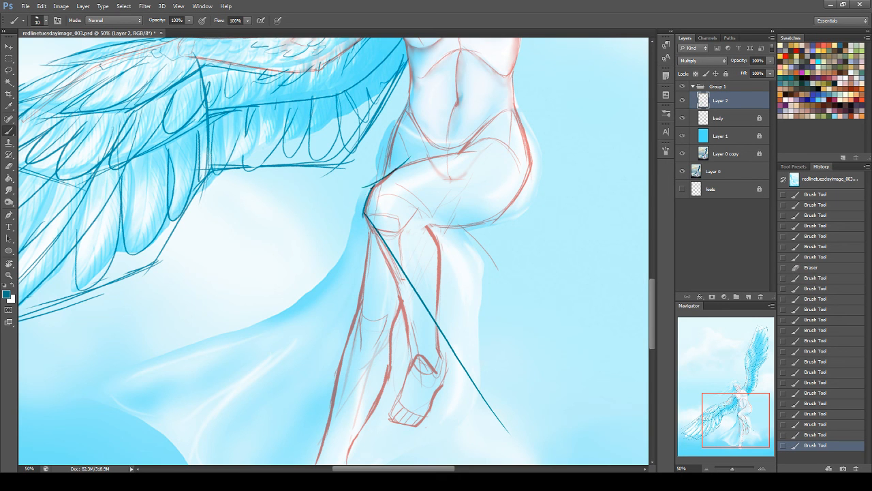
mouse_move(423, 156)
mouse_down()
mouse_move(413, 168)
mouse_move(472, 155)
mouse_up()
key(ctrl+z)
drag(398, 168, 503, 152)
drag(448, 158, 512, 133)
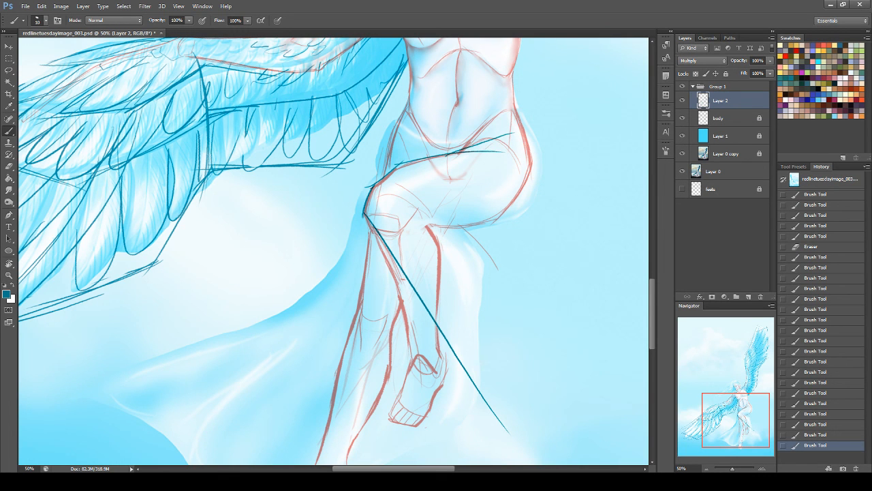
Step: Draw two more straight dress folds fanning outward from the bent knee, above the first diagonal fold
drag(367, 213, 488, 302)
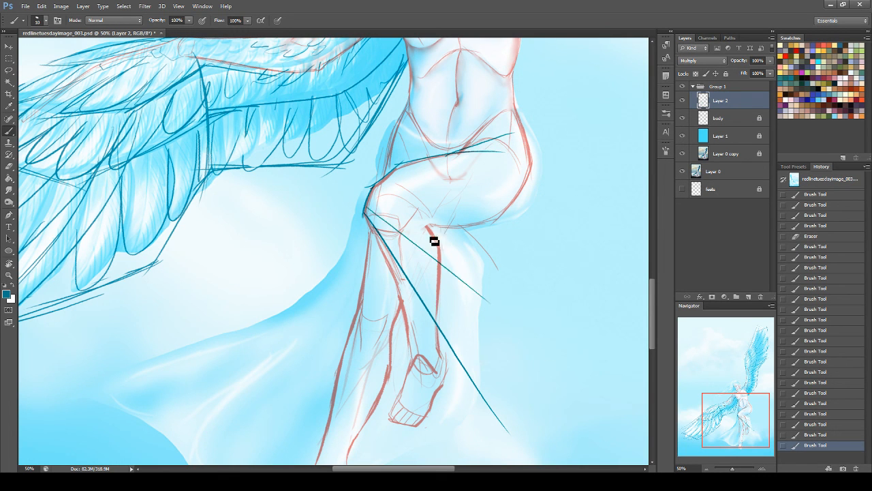
key(ctrl+z)
drag(367, 213, 545, 314)
drag(394, 225, 567, 276)
Step: Add a steep fold from the knee down past the raised foot, and join the fold ends with billowing hem curves
drag(734, 428, 740, 437)
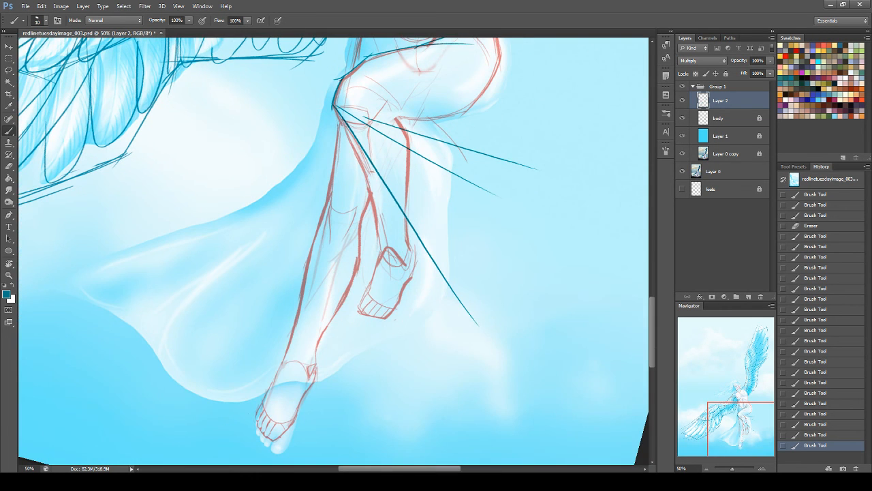
mouse_move(499, 197)
mouse_down()
mouse_move(542, 252)
mouse_move(474, 337)
mouse_up()
drag(337, 108, 388, 383)
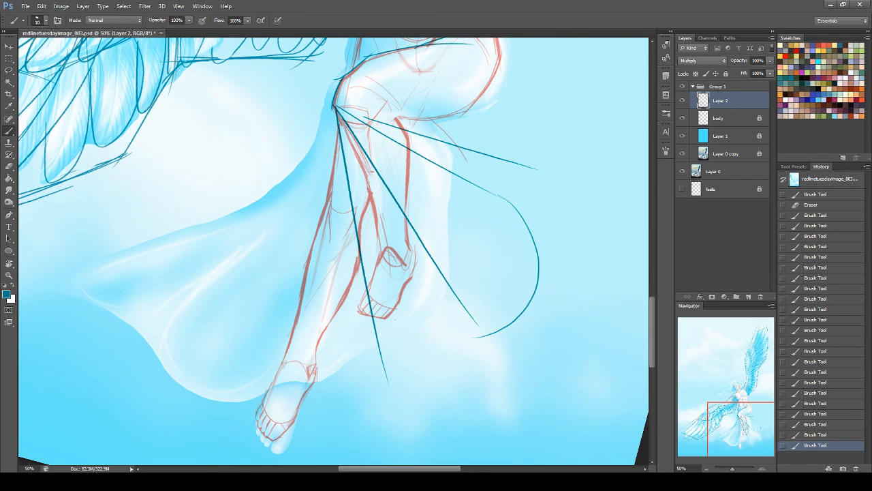
drag(480, 333, 352, 366)
Step: Extend the wavy hem up to the thigh, and draw a nearly horizontal fold and short tension lines beneath the thigh
drag(740, 410, 744, 398)
mouse_move(448, 275)
mouse_down()
mouse_move(471, 290)
mouse_move(487, 334)
mouse_up()
drag(301, 232, 635, 251)
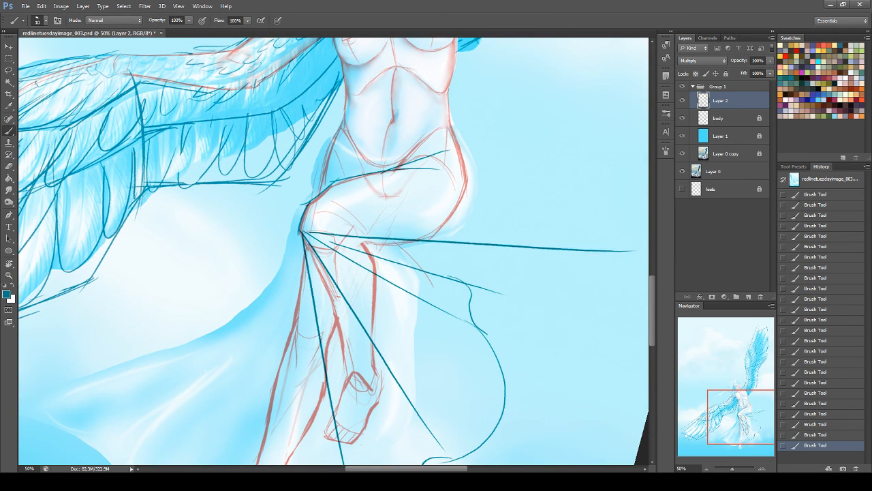
drag(438, 242, 453, 281)
drag(351, 235, 431, 233)
Step: Compare with the original painting, and outline the dress's dipping waistline and the fabric down both hips
click(683, 86)
click(682, 87)
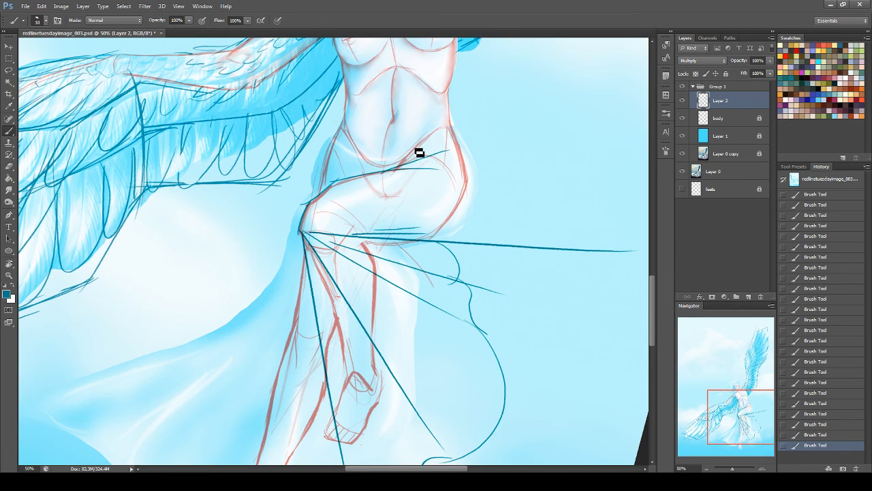
drag(451, 123, 372, 168)
drag(341, 125, 379, 167)
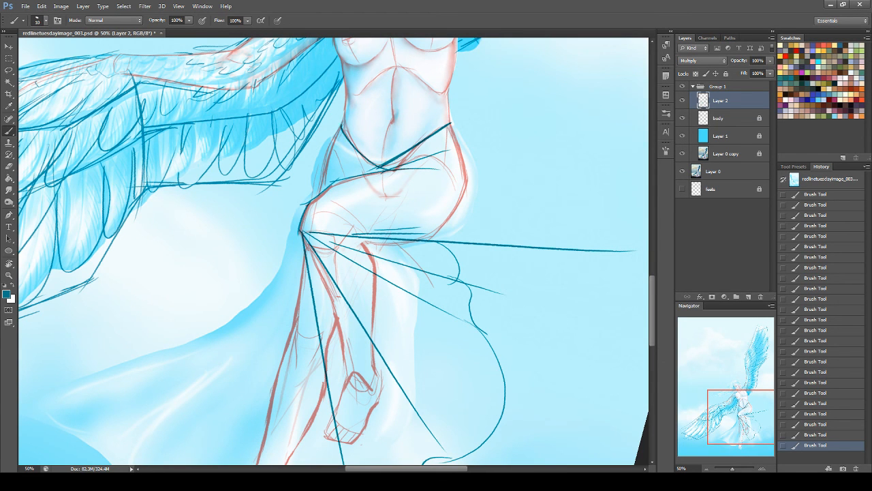
drag(340, 125, 307, 203)
mouse_move(456, 125)
mouse_down()
mouse_move(468, 221)
mouse_move(450, 235)
mouse_up()
Step: Toggle the redline group's visibility to compare the redlined lower dress with the original painting
mouse_move(738, 425)
mouse_down()
mouse_move(731, 446)
mouse_move(733, 437)
mouse_up()
click(683, 87)
click(683, 87)
click(684, 87)
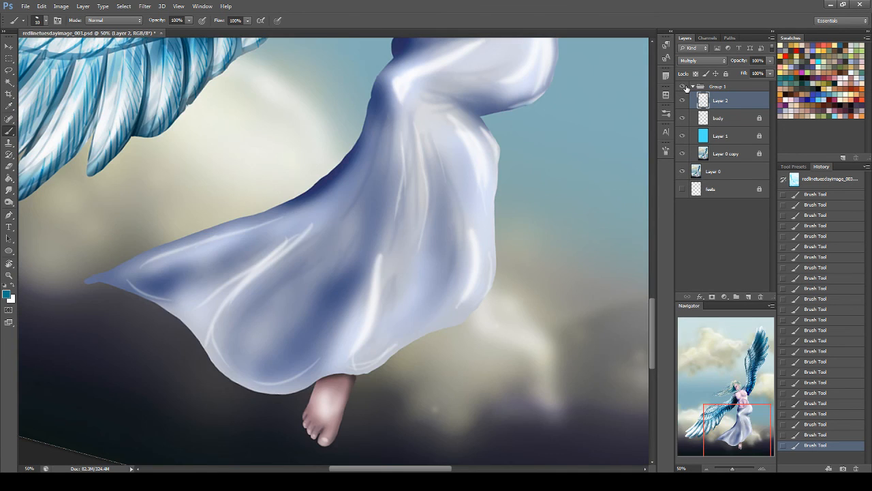
click(685, 87)
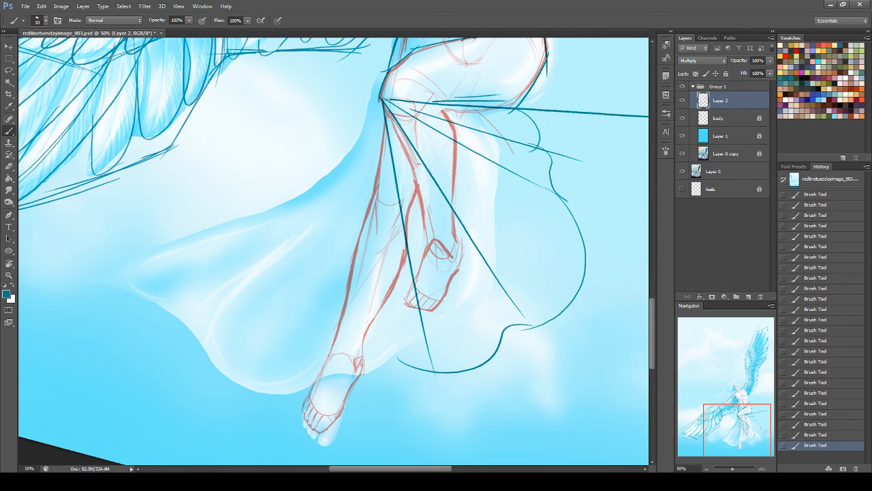
Step: Draw the dress edge hanging along the standing leg's shin, and curl the hem around its lower end
drag(397, 152, 389, 316)
mouse_move(385, 191)
mouse_down()
mouse_move(387, 347)
mouse_move(408, 362)
mouse_up()
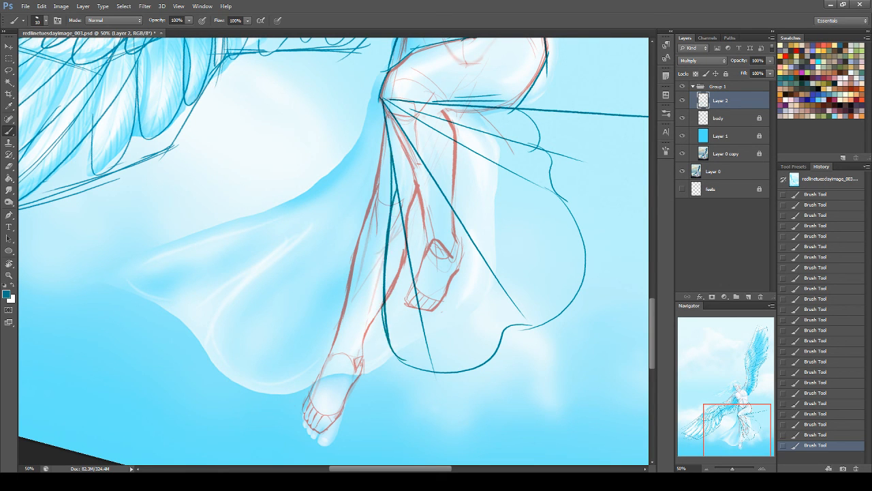
mouse_move(403, 314)
mouse_down()
mouse_move(364, 323)
mouse_move(406, 346)
mouse_up()
key(ctrl+z)
drag(399, 357, 374, 312)
Step: Draw an arrow pointing backward from the bent knee, and sketch a curved hem edge behind the standing leg
mouse_move(363, 104)
mouse_down()
mouse_move(300, 93)
mouse_move(343, 89)
mouse_up()
drag(382, 318, 231, 301)
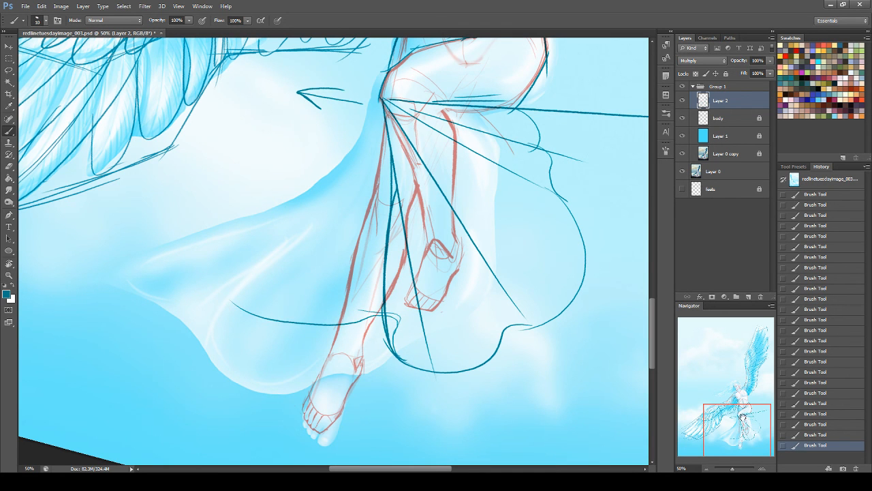
Step: Draw a straight fold falling from the bent knee along the shin, and darken the gathered fabric lines at the knee
drag(753, 407, 747, 401)
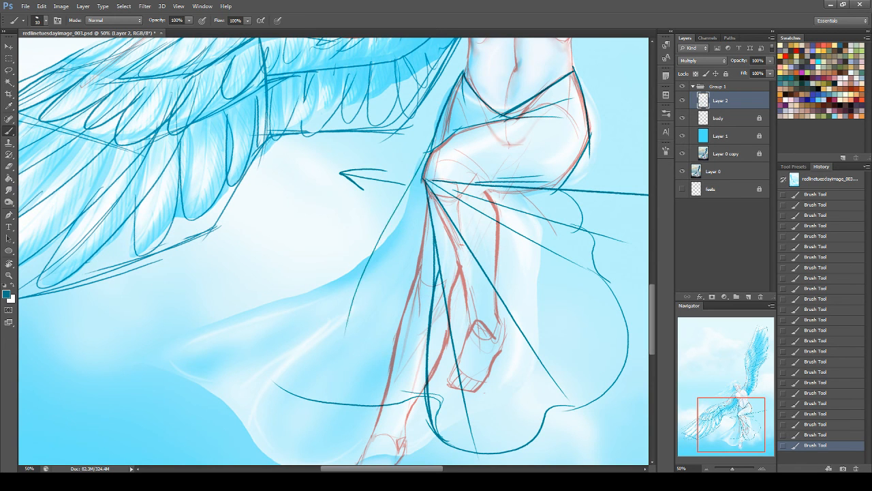
drag(428, 195, 404, 312)
key(ctrl+z)
drag(425, 190, 414, 392)
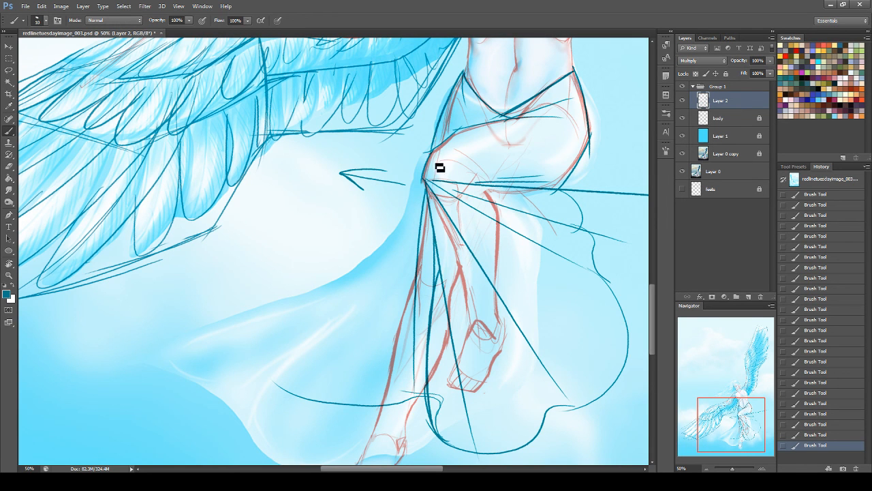
drag(425, 154, 418, 185)
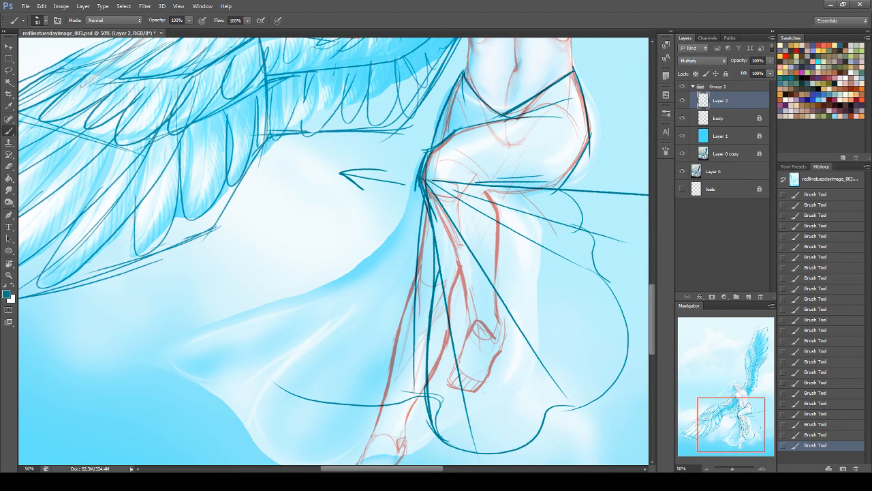
Step: Draw a long curved fold sweeping back and down from the knee, and loop the wavy hem around behind the legs
drag(717, 405, 718, 411)
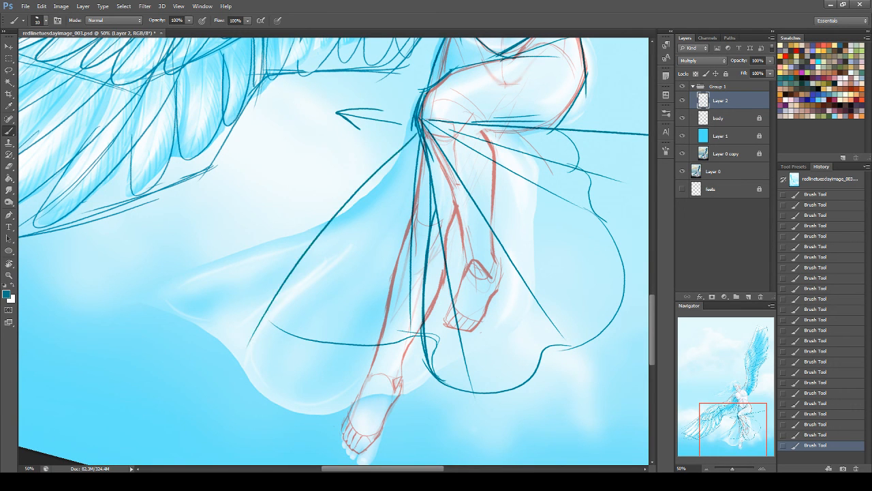
drag(417, 132, 234, 387)
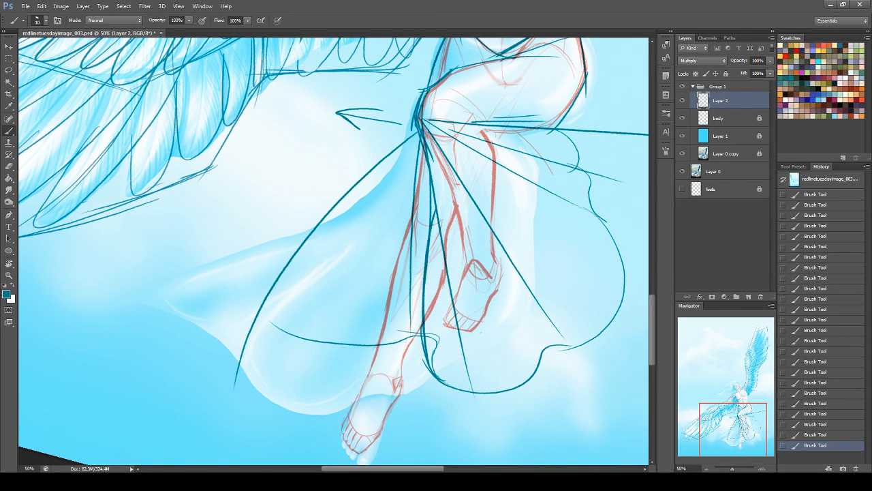
mouse_move(407, 181)
mouse_down()
mouse_move(272, 328)
mouse_move(306, 226)
mouse_move(320, 218)
mouse_up()
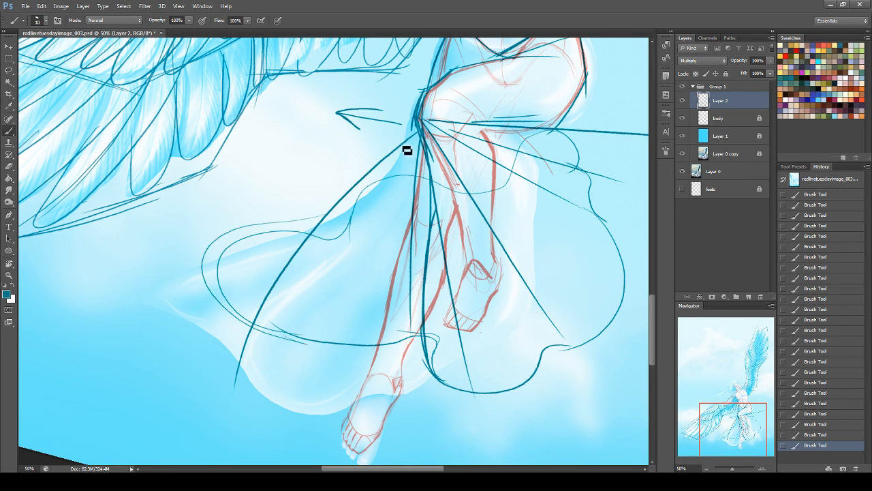
Step: Draw the dress's outer edge billowing back from the knee, and curve it around into the lower hem
mouse_move(416, 126)
mouse_down()
mouse_move(232, 242)
mouse_move(180, 292)
mouse_up()
key(ctrl+z)
drag(423, 121, 191, 295)
key(ctrl+z)
drag(381, 127, 174, 298)
drag(194, 240, 293, 341)
drag(194, 283, 347, 340)
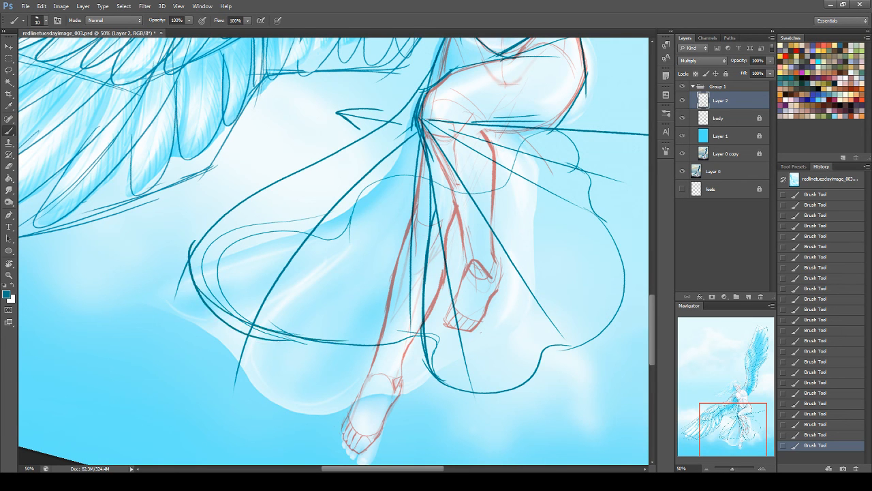
Step: Erase the inner fold sweeping back from the knee and the overlapping hem lines at the dress's rear corner
key(e)
mouse_move(410, 126)
mouse_down()
mouse_move(400, 144)
mouse_move(388, 142)
mouse_move(317, 201)
mouse_move(307, 218)
mouse_move(319, 211)
mouse_move(277, 251)
mouse_move(288, 241)
mouse_move(276, 258)
mouse_move(261, 307)
mouse_up()
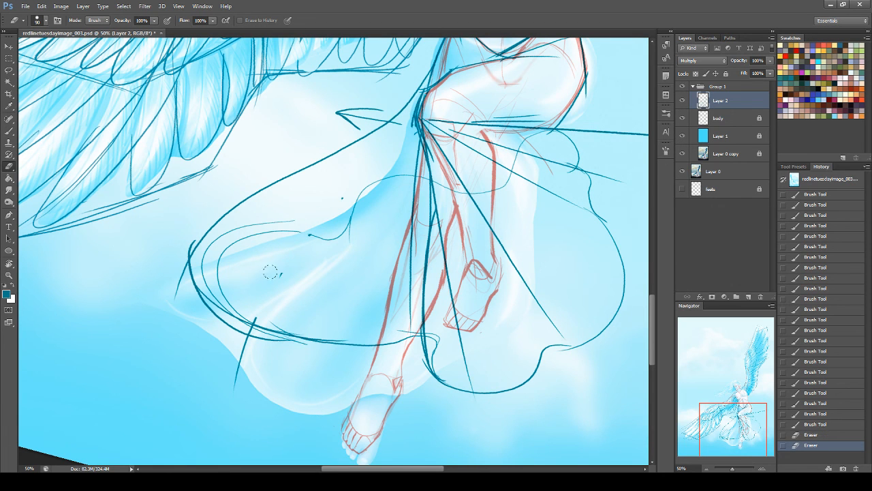
mouse_move(193, 241)
mouse_down()
mouse_move(224, 343)
mouse_move(183, 271)
mouse_move(230, 349)
mouse_up()
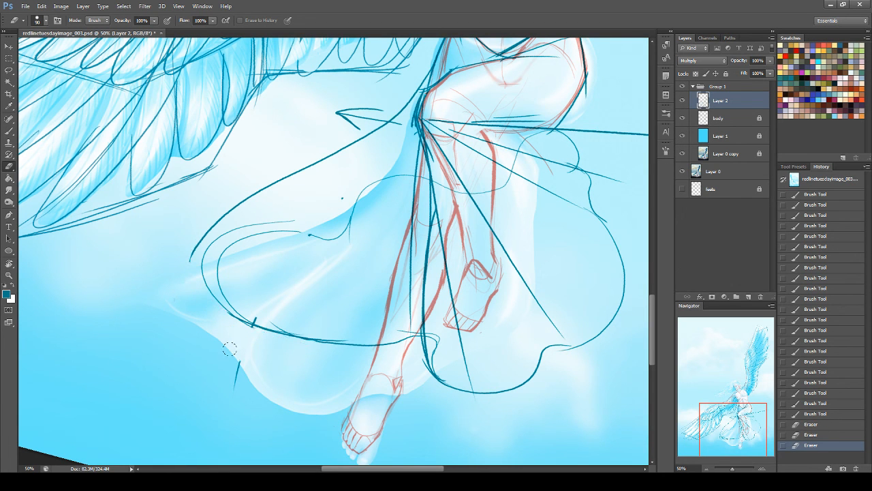
drag(252, 322, 273, 332)
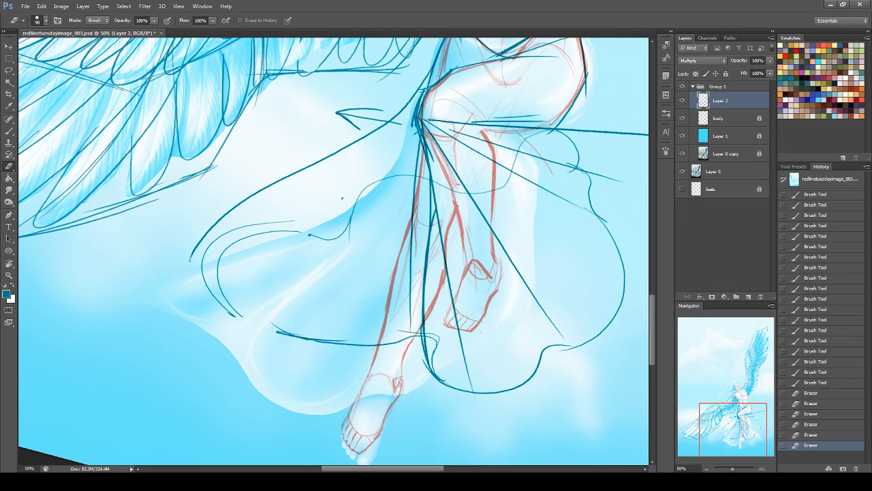
Step: Redraw the rounded rear hem into the lower edge, and reinforce the front hem with a small curl beneath the thigh
key(b)
drag(205, 248, 230, 313)
drag(197, 268, 315, 340)
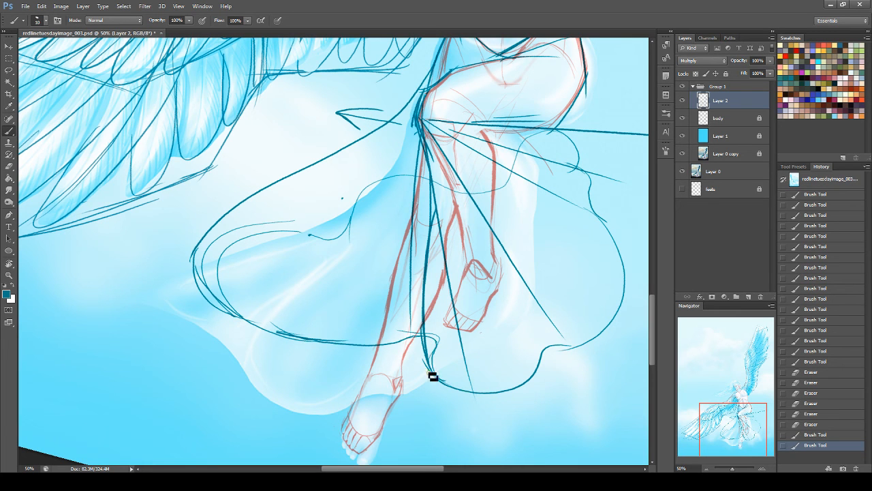
mouse_move(552, 351)
mouse_down()
mouse_move(606, 332)
mouse_move(625, 311)
mouse_up()
mouse_move(598, 216)
mouse_down()
mouse_move(551, 140)
mouse_move(531, 144)
mouse_up()
drag(204, 245, 257, 327)
key(ctrl+z)
drag(196, 260, 231, 312)
drag(199, 276, 276, 332)
drag(220, 302, 286, 334)
Step: Erase the loose strokes around the rear hem and the stray dot inside the dress
click(8, 166)
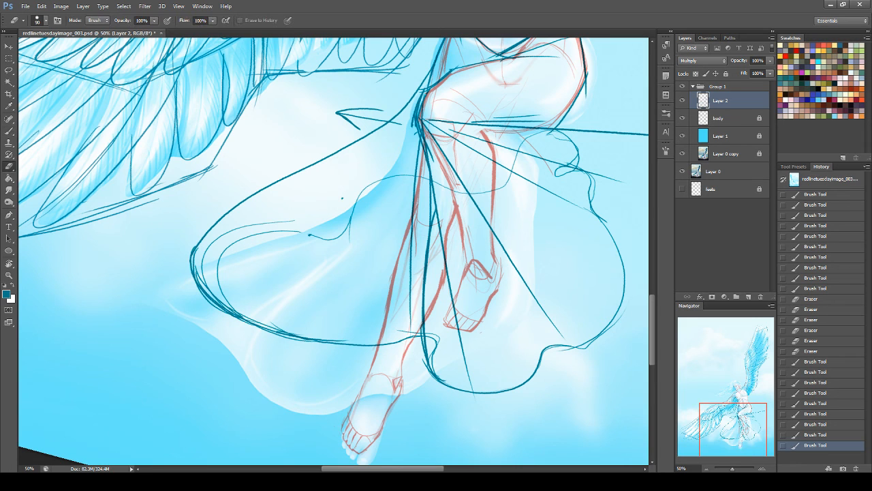
drag(192, 264, 198, 291)
mouse_move(255, 312)
mouse_down()
mouse_move(216, 259)
mouse_move(293, 229)
mouse_move(201, 276)
mouse_move(228, 310)
mouse_move(300, 334)
mouse_up()
click(342, 198)
Step: Erase the horizontal fold line extending past the thigh, and clean up the strokes along the hip and knee
drag(718, 431, 732, 416)
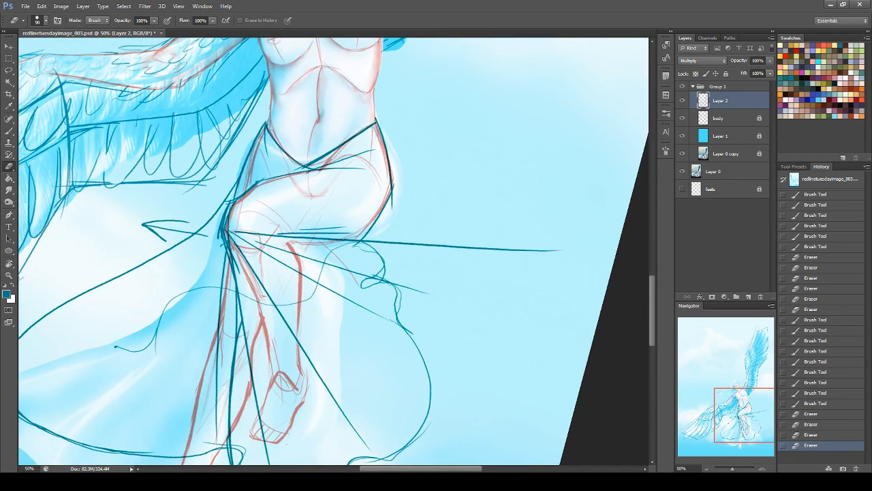
mouse_move(389, 244)
mouse_down()
mouse_move(371, 237)
mouse_move(560, 250)
mouse_up()
drag(389, 214, 394, 196)
mouse_move(253, 200)
mouse_down()
mouse_move(240, 211)
mouse_move(234, 258)
mouse_move(234, 249)
mouse_up()
drag(233, 247, 231, 239)
Step: Unlock the body layer and set its fill to 100%
drag(743, 421, 731, 390)
key(b)
click(715, 118)
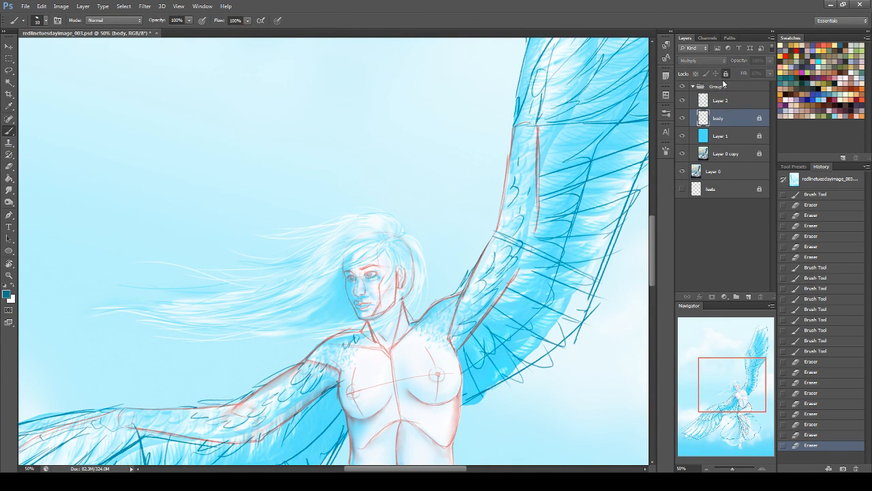
click(770, 72)
drag(758, 83, 794, 77)
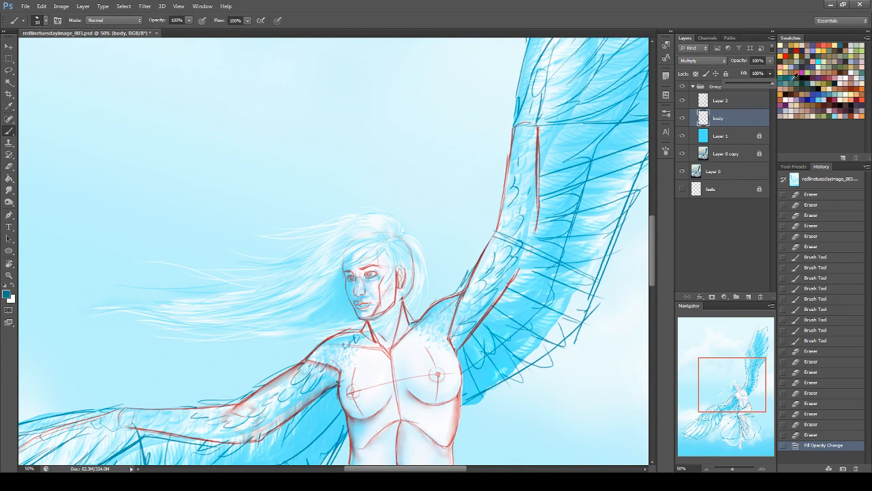
click(750, 110)
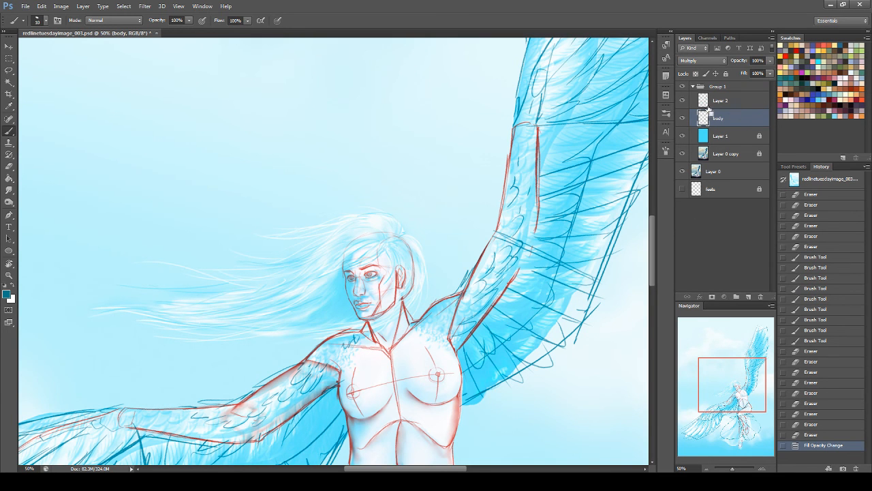
Step: Darken the body layer's red lines with Levels, using input values 77, 1.04 and 241
key(ctrl+l)
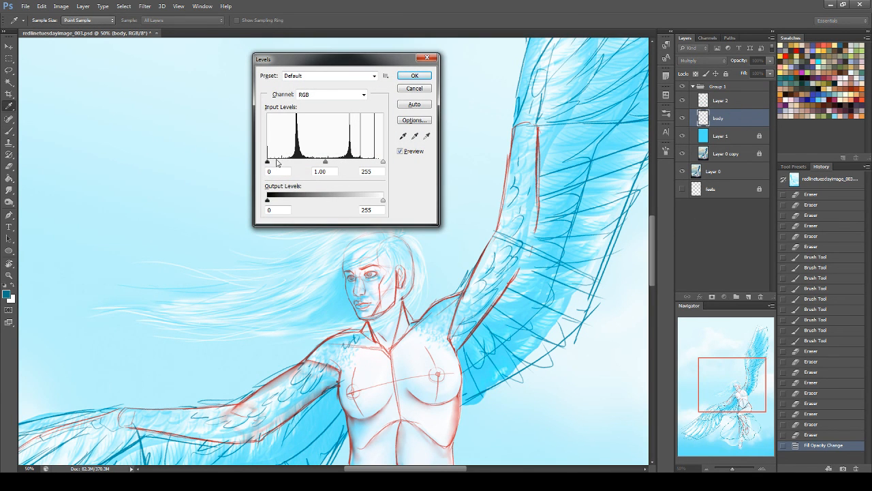
drag(327, 162, 334, 163)
drag(268, 162, 301, 162)
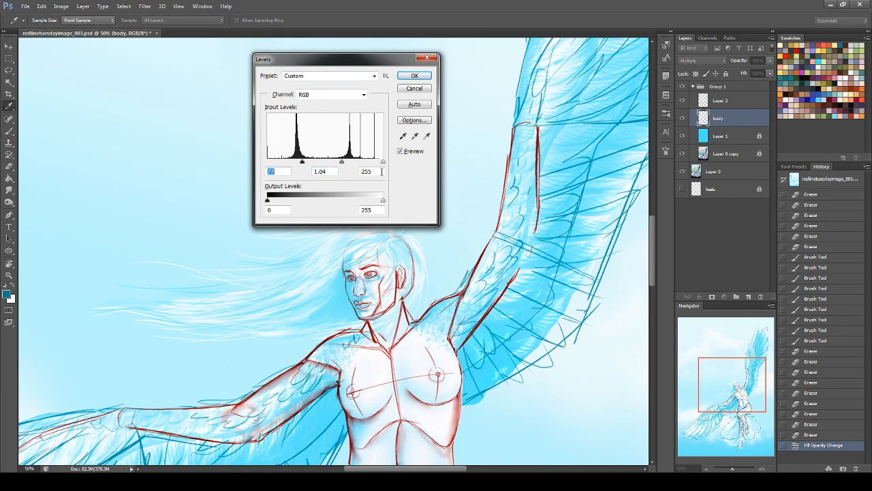
drag(384, 162, 377, 163)
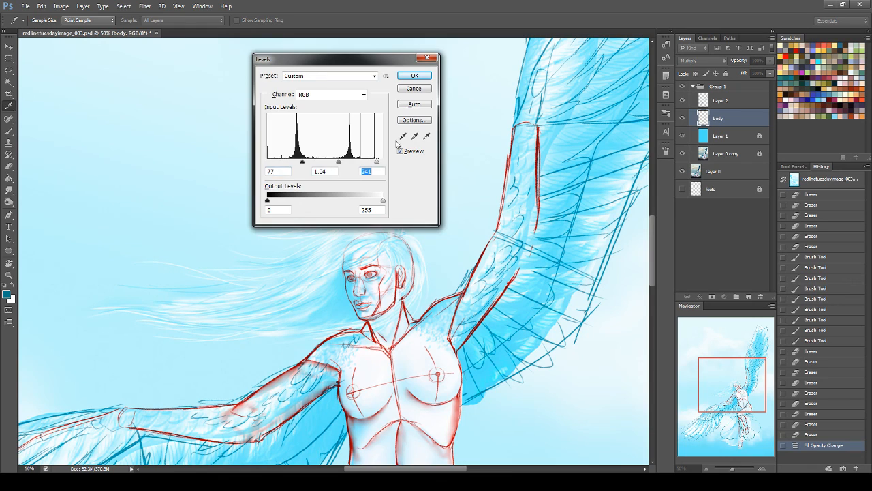
click(415, 75)
key(b)
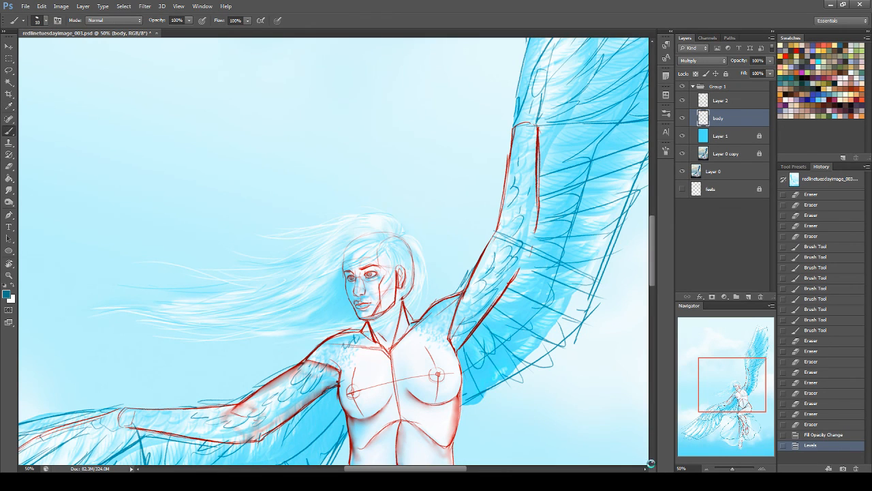
Step: Flip the canvas horizontally, and show the head at 100% in a rotated view
key(ctrl+shift+h)
mouse_move(726, 394)
mouse_down()
mouse_move(704, 412)
mouse_move(708, 420)
mouse_move(720, 386)
mouse_up()
click(9, 264)
drag(433, 183, 432, 136)
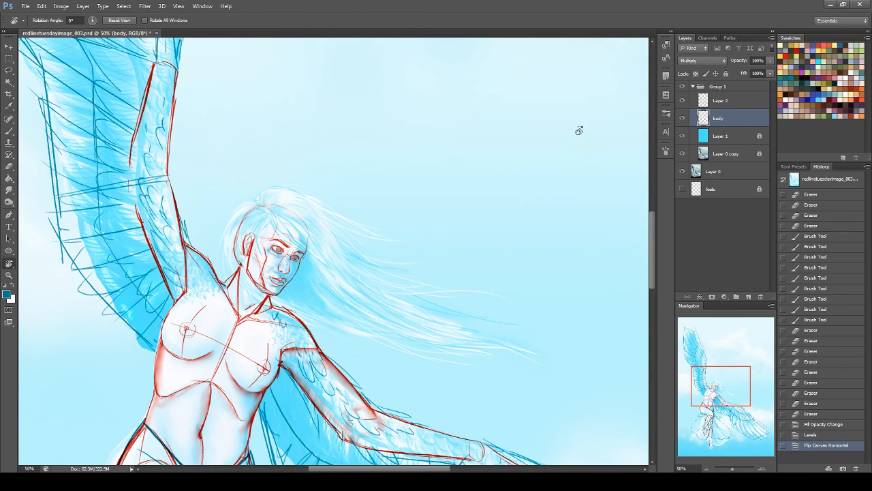
click(9, 130)
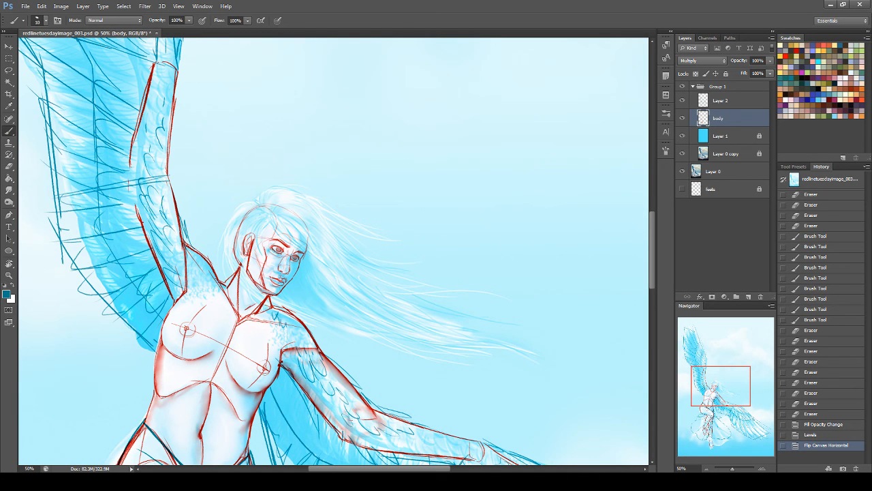
click(695, 467)
text(100)
key(Return)
drag(717, 385, 710, 384)
key(r)
drag(464, 234, 438, 177)
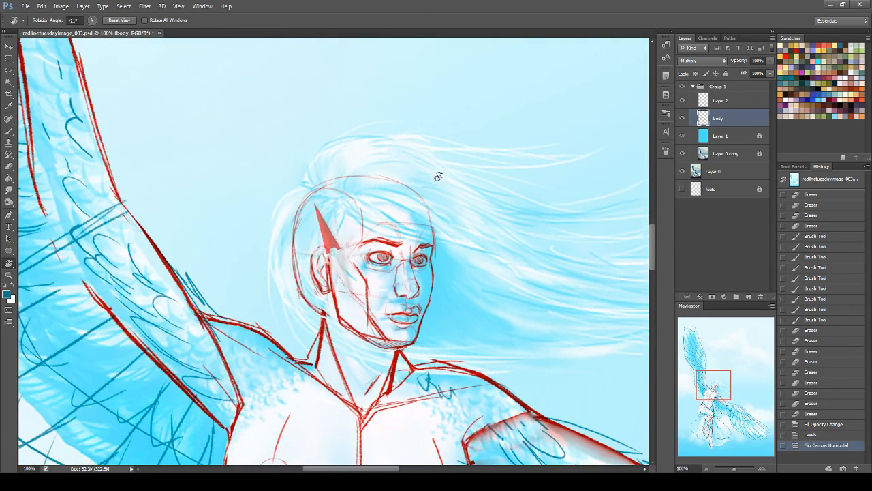
click(9, 130)
drag(720, 383, 690, 346)
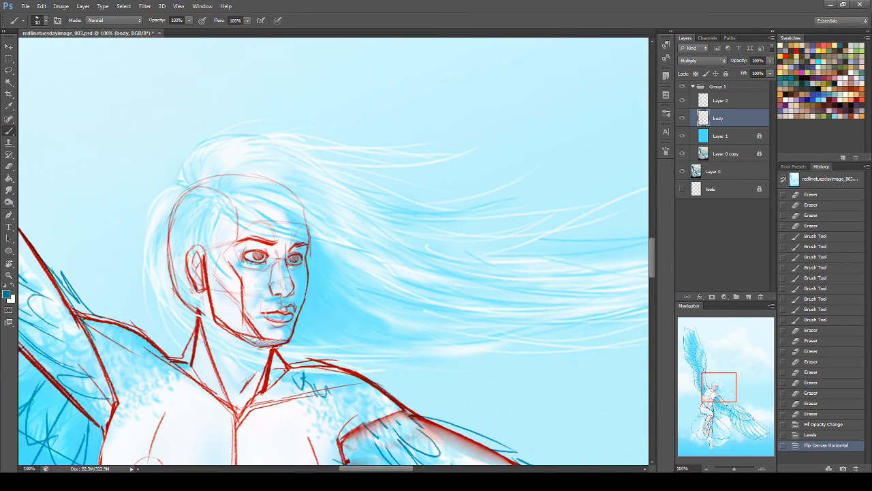
Step: Try several curved hair strokes rising from the crown over the top of the skull
drag(312, 143, 231, 175)
key(ctrl+z)
drag(203, 193, 216, 197)
key(ctrl+z)
key(ctrl+z)
drag(211, 196, 290, 153)
key(ctrl+z)
drag(214, 197, 294, 157)
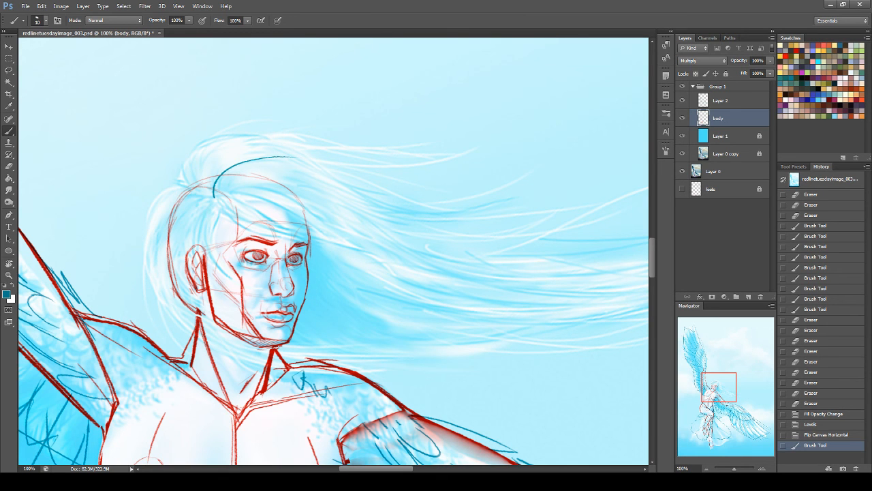
Step: Mark short hair-root strokes radiating around the crown above the ear
drag(197, 198, 182, 214)
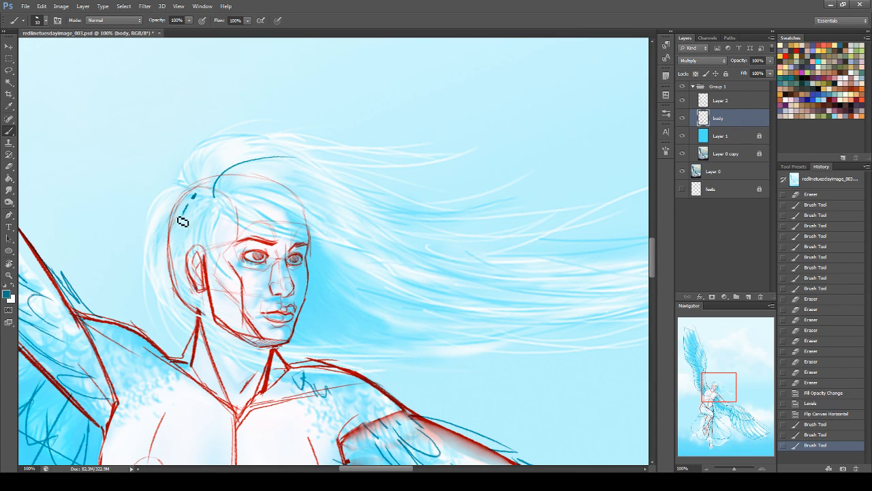
drag(193, 195, 104, 204)
key(ctrl+z)
drag(193, 208, 201, 193)
drag(199, 200, 202, 195)
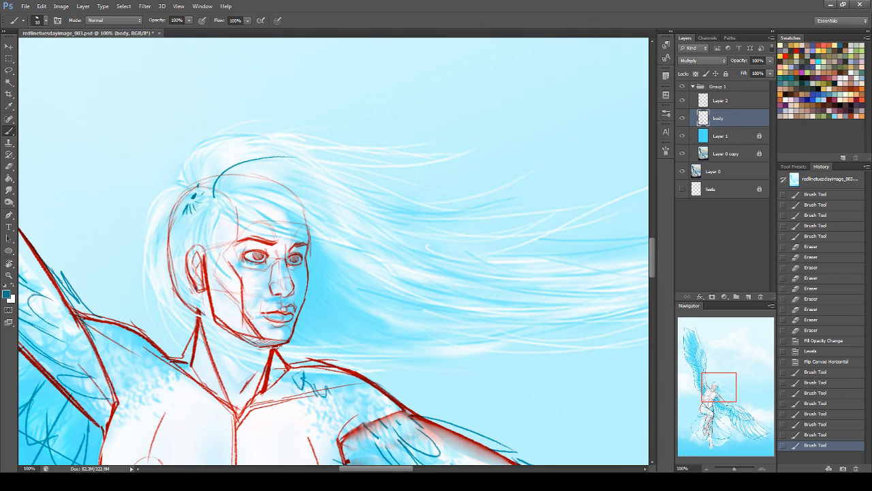
drag(179, 235, 184, 217)
drag(186, 229, 199, 210)
mouse_move(199, 221)
mouse_down()
mouse_move(204, 206)
mouse_move(177, 198)
mouse_move(204, 192)
mouse_up()
key(ctrl+z)
Step: Lasso the top of the head on the body layer, and delete the blue hair strokes and red skull outline inside
click(9, 70)
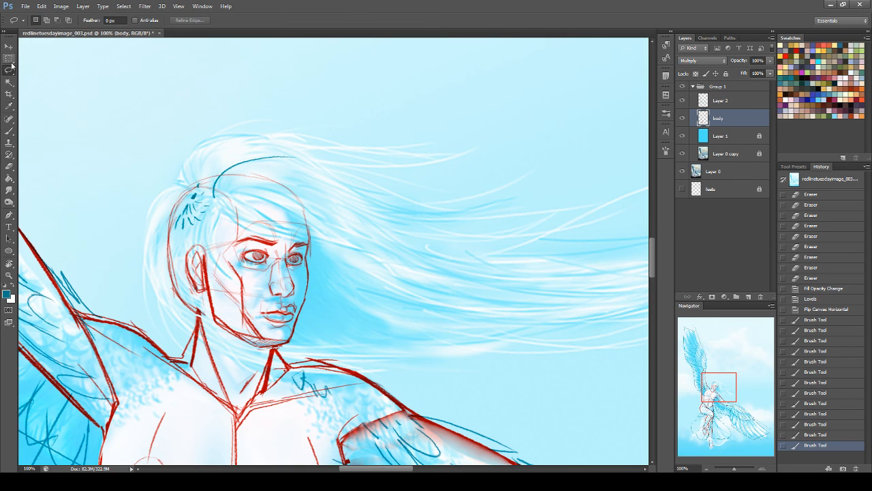
drag(244, 132, 302, 176)
key(Delete)
key(ctrl+d)
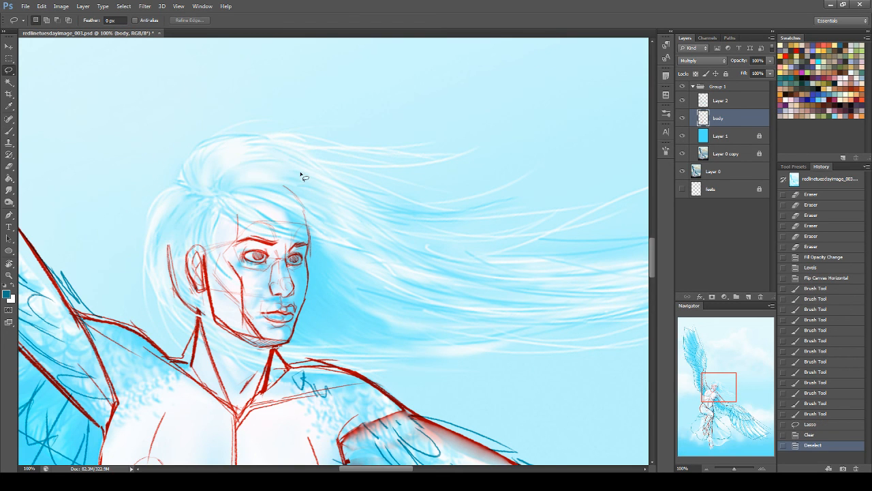
Step: Draw curved hair sections sweeping from a single point on the crown over the top of the head
click(9, 130)
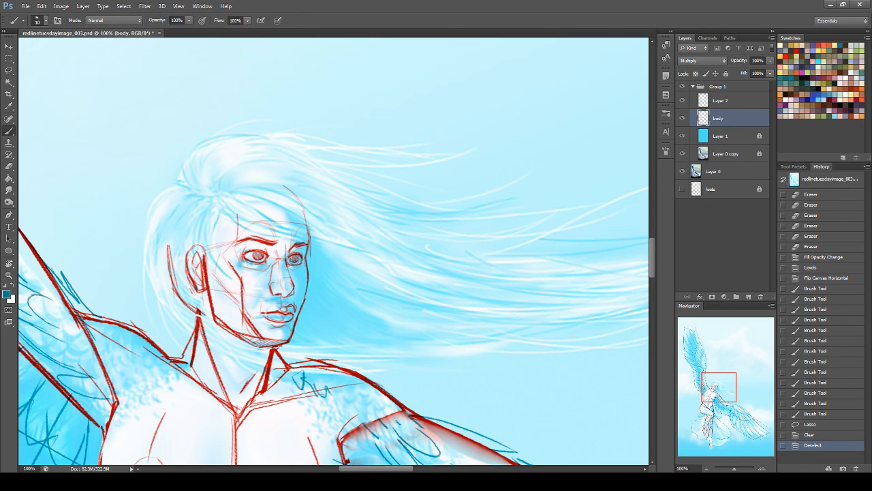
mouse_move(220, 175)
mouse_down()
mouse_move(203, 177)
mouse_move(280, 178)
mouse_up()
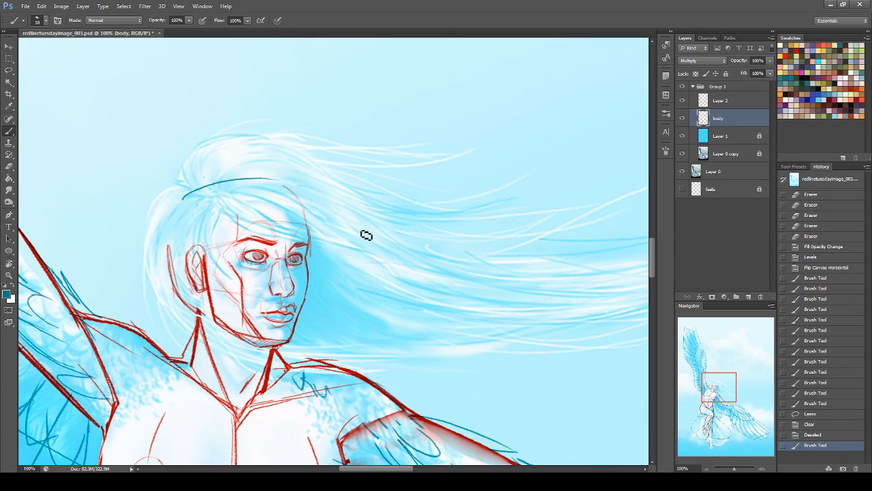
key(ctrl+z)
drag(204, 193, 314, 157)
key(ctrl+z)
mouse_move(198, 194)
mouse_down()
mouse_move(302, 171)
mouse_move(326, 178)
mouse_up()
key(ctrl+z)
drag(204, 194, 317, 184)
drag(203, 197, 307, 203)
mouse_move(200, 193)
mouse_down()
mouse_move(218, 150)
mouse_move(255, 134)
mouse_move(342, 178)
mouse_up()
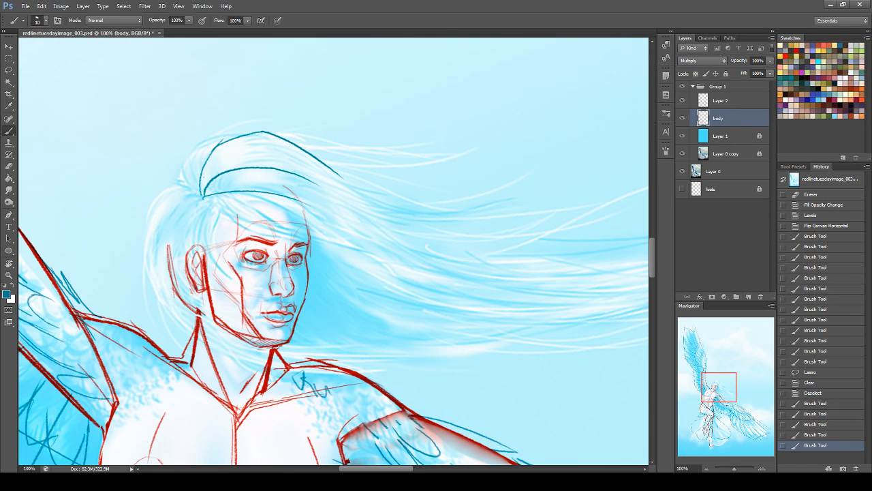
Step: Add a taller outer hair contour above the head, and a short curved section curling back into the crown point
drag(199, 201, 246, 111)
key(ctrl+z)
mouse_move(198, 199)
mouse_down()
mouse_move(232, 126)
mouse_move(275, 141)
mouse_up()
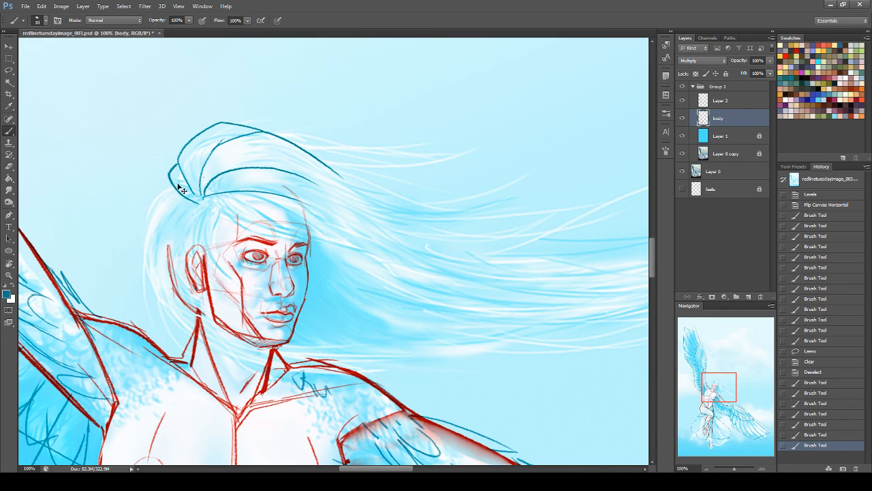
drag(169, 167, 198, 199)
Step: Draw hair sections from the crown down the back of the head and past the ear, and sweep strands across the forehead
mouse_move(197, 202)
mouse_down()
mouse_move(181, 190)
mouse_move(153, 203)
mouse_move(121, 280)
mouse_up()
key(ctrl+z)
drag(156, 210, 146, 272)
key(ctrl+z)
mouse_move(153, 204)
mouse_down()
mouse_move(147, 246)
mouse_move(182, 209)
mouse_move(196, 259)
mouse_move(222, 211)
mouse_move(202, 218)
mouse_up()
drag(209, 266, 231, 288)
drag(229, 216, 385, 268)
drag(208, 198, 352, 256)
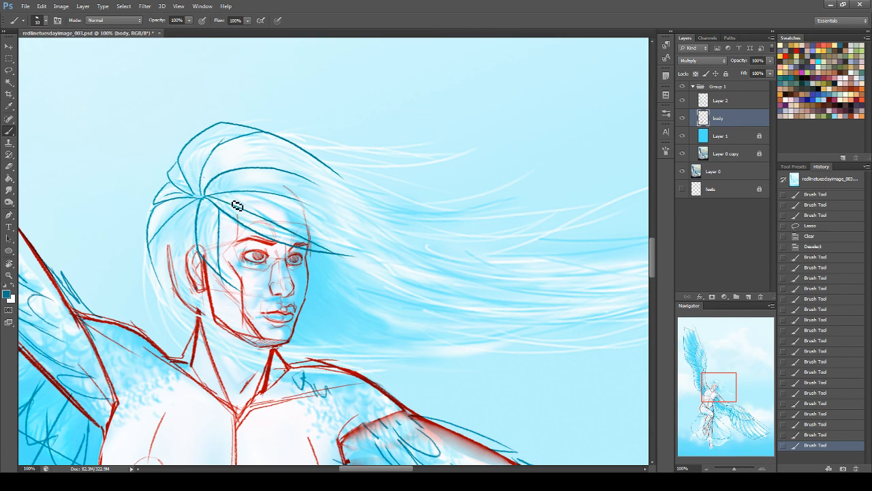
Step: Draw a long hair strand from the crown across the forehead and out past the face
drag(210, 198, 383, 242)
key(ctrl+z)
drag(212, 197, 413, 291)
drag(714, 378, 716, 378)
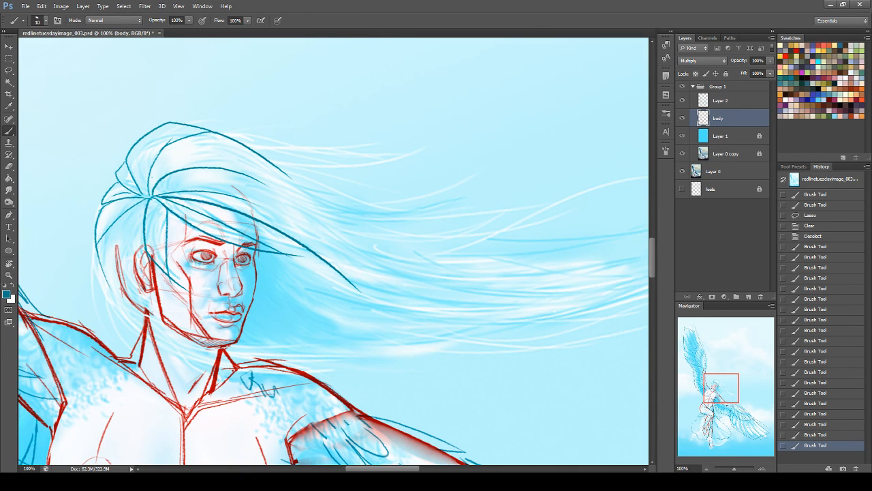
key(ctrl+z)
Step: Draw a tapered lock streaming from the top of the hair, and a longer wavy lock beneath it
drag(246, 149, 450, 154)
drag(303, 175, 450, 154)
key(ctrl+z)
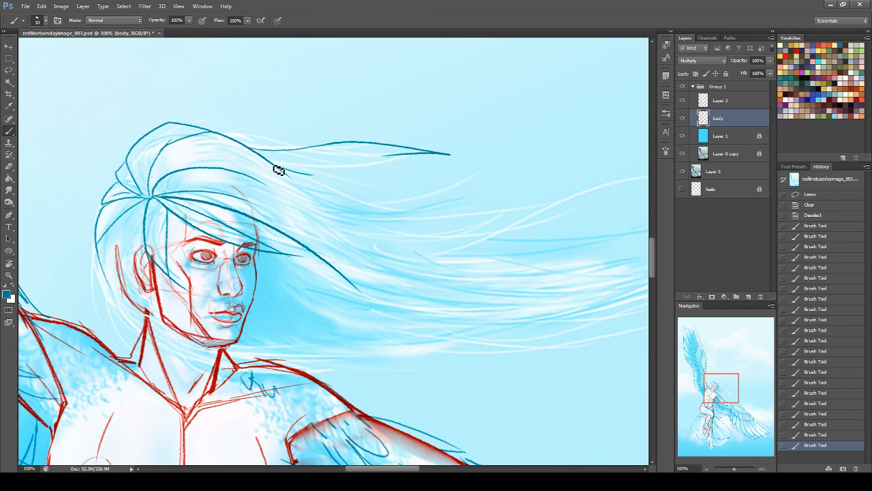
drag(311, 172, 476, 151)
drag(279, 172, 469, 238)
mouse_move(307, 193)
mouse_down()
mouse_move(416, 203)
mouse_move(623, 250)
mouse_up()
drag(725, 381, 727, 383)
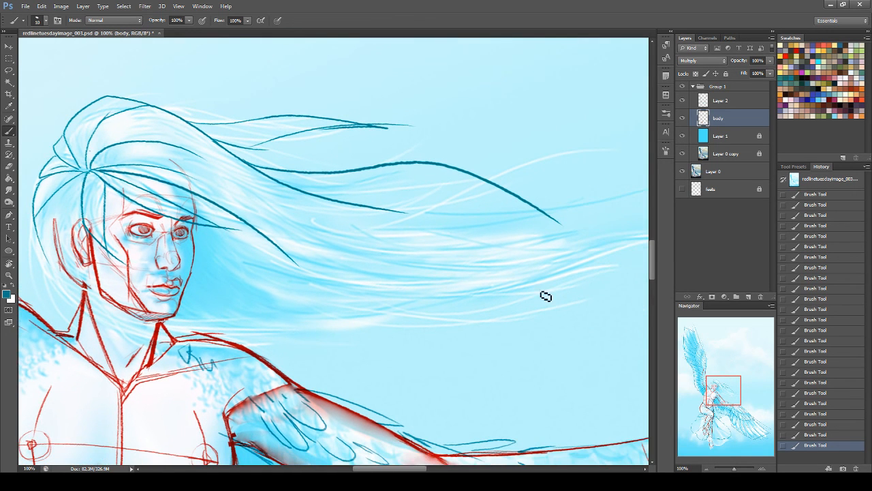
Step: Close the long wavy lock with a lower edge meeting its tip, and add a short strand flowing from beside the cheek
drag(300, 193, 545, 209)
key(ctrl+z)
drag(311, 196, 534, 226)
key(ctrl+z)
drag(326, 196, 566, 231)
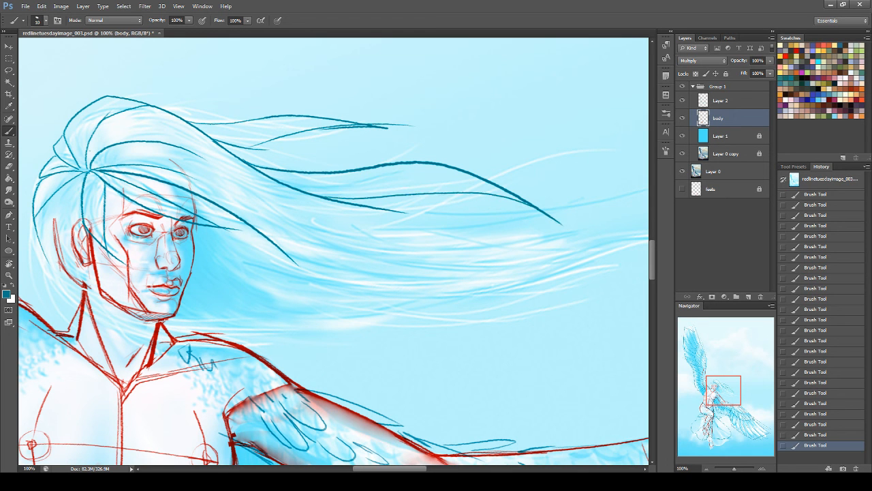
drag(197, 251, 292, 308)
mouse_move(738, 383)
mouse_down()
mouse_move(726, 361)
mouse_move(745, 367)
mouse_move(726, 385)
mouse_up()
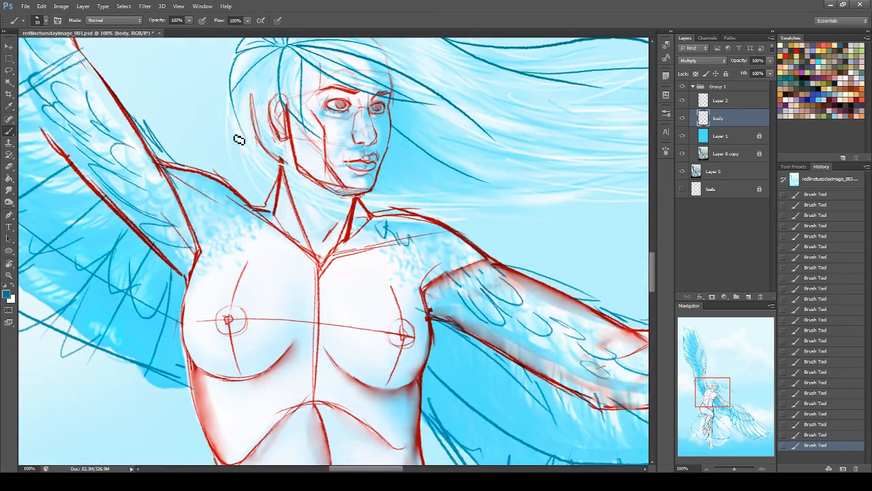
Step: Extend the hair contour behind the ear, and draw a lock passing under the jaw and streaming out above the shoulder
mouse_move(225, 102)
mouse_down()
mouse_move(240, 137)
mouse_move(262, 152)
mouse_up()
drag(287, 142, 298, 212)
key(ctrl+z)
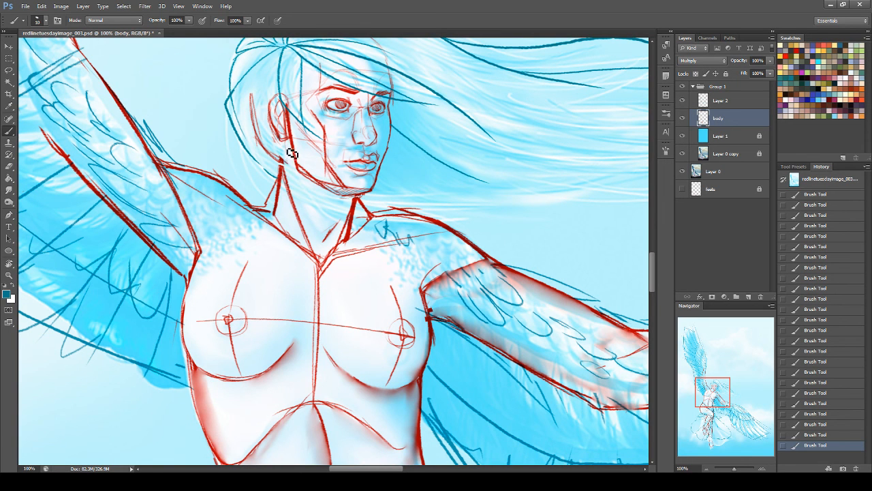
mouse_move(283, 143)
mouse_down()
mouse_move(350, 212)
mouse_move(557, 194)
mouse_move(603, 209)
mouse_up()
key(ctrl+z)
mouse_move(286, 142)
mouse_down()
mouse_move(331, 202)
mouse_move(549, 184)
mouse_move(292, 150)
mouse_move(310, 196)
mouse_move(492, 170)
mouse_move(599, 225)
mouse_up()
key(ctrl+z)
drag(281, 140, 290, 207)
key(ctrl+z)
mouse_move(280, 138)
mouse_down()
mouse_move(281, 166)
mouse_move(338, 215)
mouse_move(502, 176)
mouse_move(561, 210)
mouse_up()
Step: Outline the back hair down to the nape, and add a shorter strand beneath the lock streaming under the jaw
mouse_move(239, 135)
mouse_down()
mouse_move(251, 196)
mouse_move(296, 209)
mouse_up()
key(ctrl+z)
drag(239, 134, 275, 197)
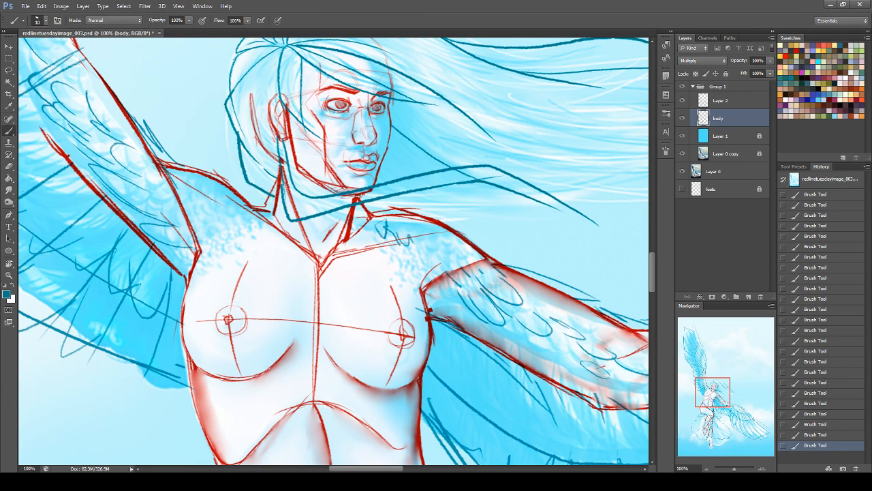
drag(415, 210, 514, 189)
drag(701, 397, 714, 389)
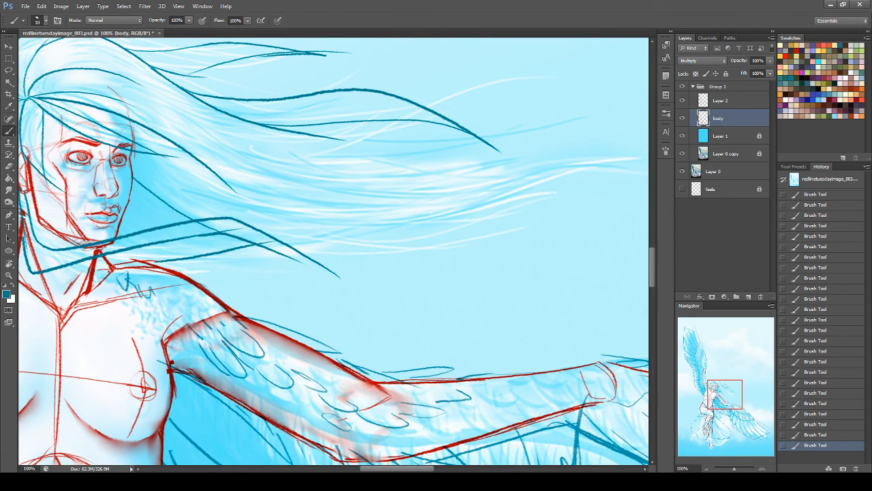
Step: Draw the main mass of windblown hair with long S-curved locks merging into one trailing tip
mouse_move(231, 187)
mouse_down()
mouse_move(296, 230)
mouse_move(566, 157)
mouse_up()
mouse_move(320, 140)
mouse_down()
mouse_move(493, 159)
mouse_move(560, 150)
mouse_up()
drag(454, 150, 649, 162)
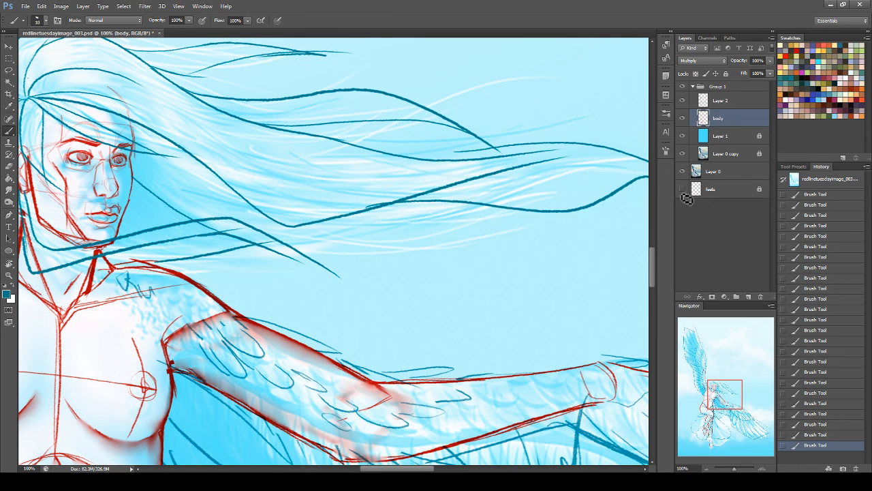
drag(730, 400, 736, 400)
mouse_move(171, 318)
mouse_down()
mouse_move(263, 302)
mouse_move(435, 249)
mouse_move(563, 259)
mouse_move(592, 278)
mouse_up()
drag(220, 215, 414, 220)
drag(743, 390, 717, 384)
Step: Add small pointed strand ends splitting off from the long trailing locks
drag(407, 165, 476, 200)
key(ctrl+z)
drag(402, 163, 593, 243)
drag(528, 214, 612, 253)
drag(713, 391, 702, 383)
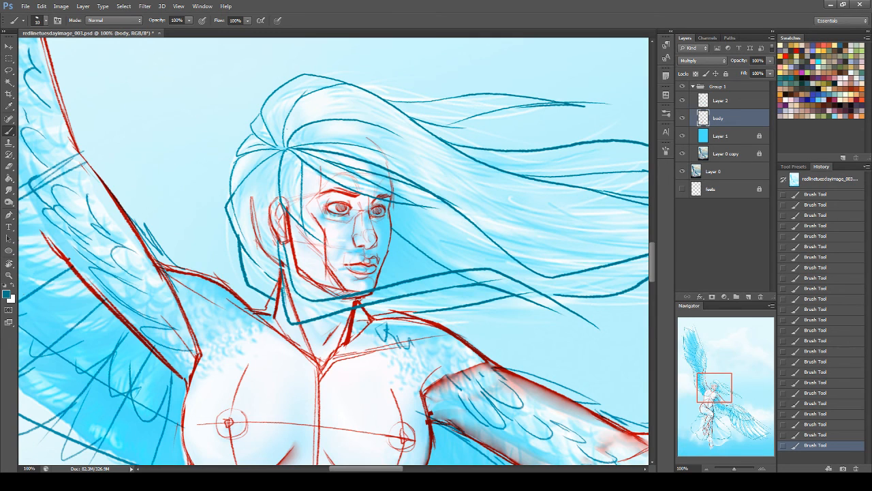
drag(713, 391, 688, 371)
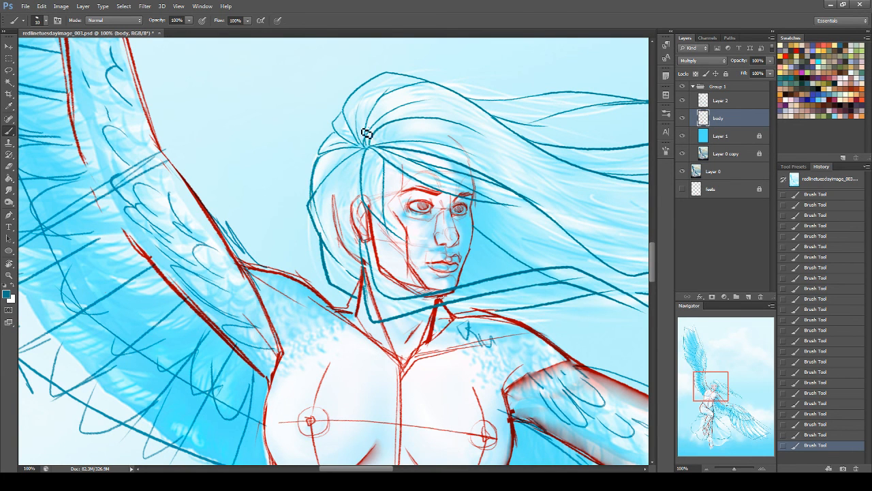
mouse_move(724, 377)
mouse_down()
mouse_move(736, 372)
mouse_move(741, 390)
mouse_move(713, 387)
mouse_move(728, 369)
mouse_move(727, 382)
mouse_up()
Step: Erase stray and overlapping stroke ends along the fringe, the upper lock's tip and the trailing hair
click(9, 165)
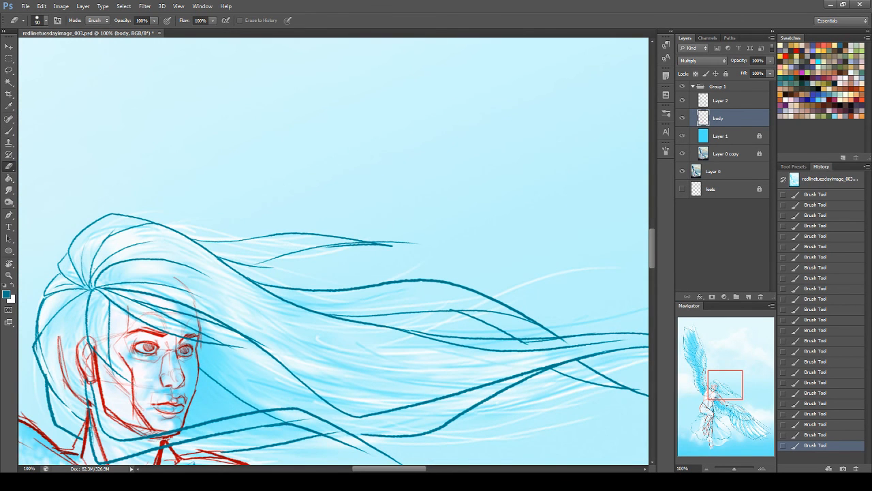
drag(127, 377, 123, 387)
key(ctrl+z)
drag(225, 336, 236, 342)
drag(399, 241, 385, 244)
drag(727, 385, 736, 387)
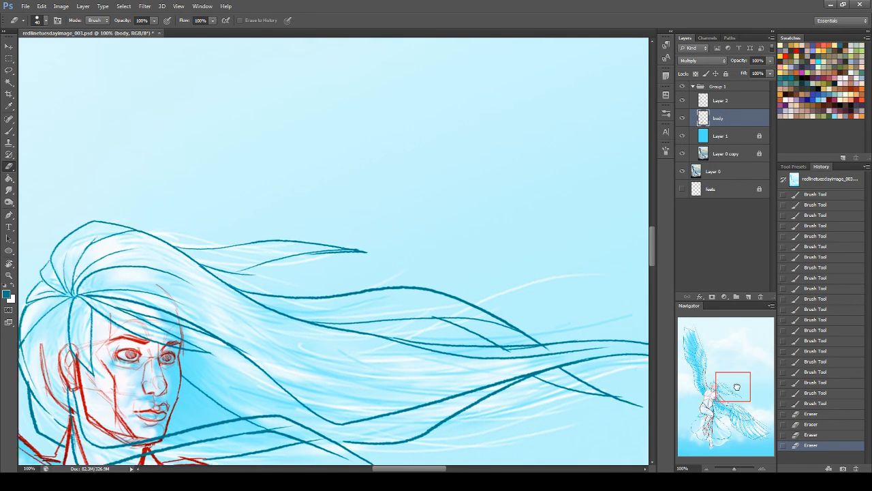
drag(401, 420, 436, 421)
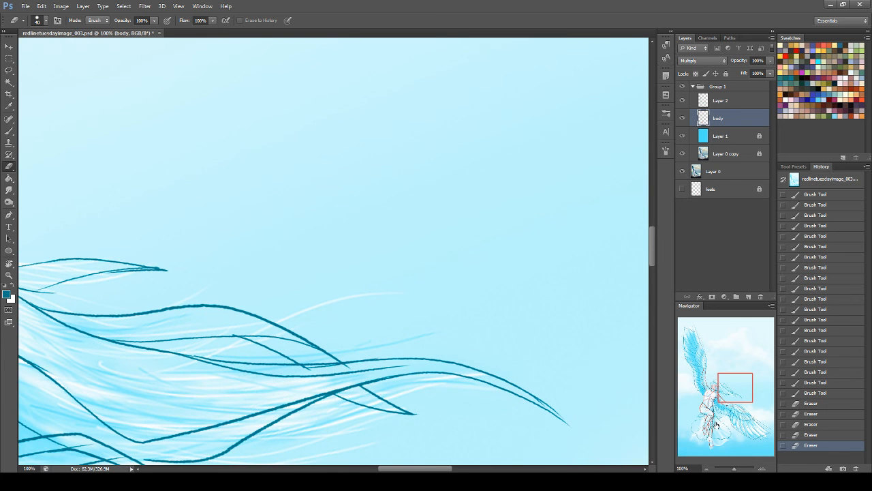
drag(731, 386, 714, 388)
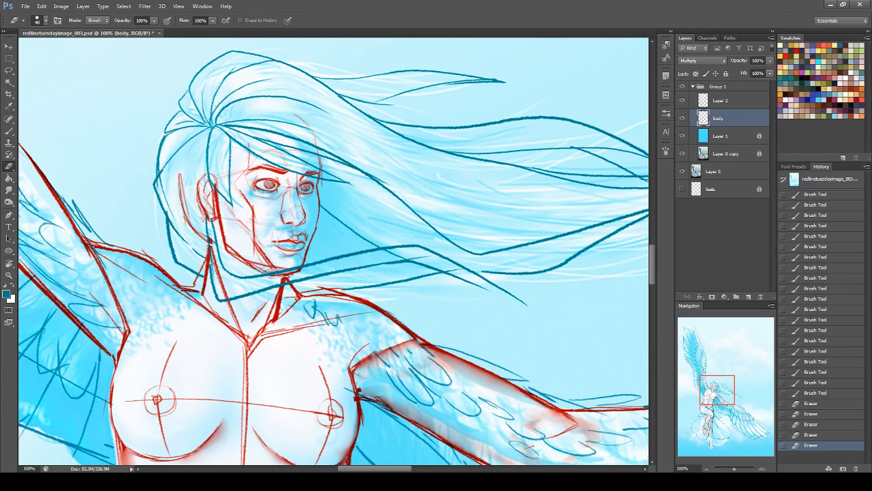
Step: Brush blue contour strokes from the raised arm's shoulder across the collarbone to the base of the neck
click(9, 130)
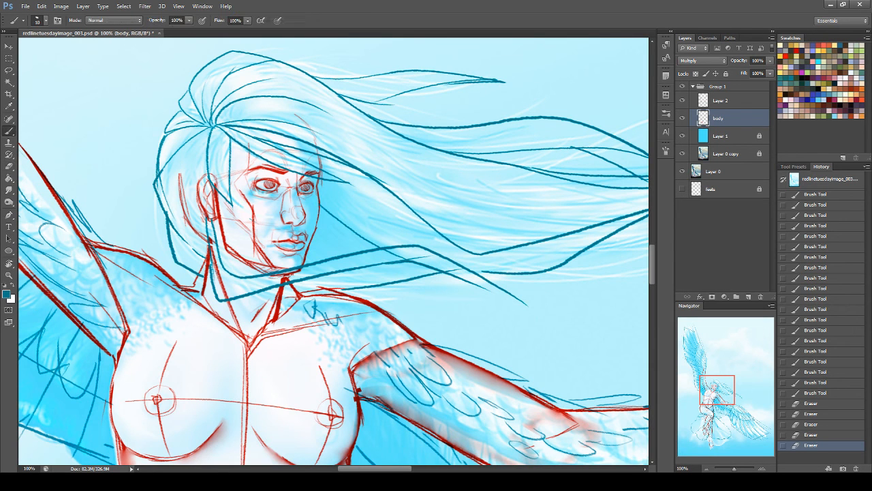
mouse_move(77, 240)
mouse_down()
mouse_move(153, 254)
mouse_move(195, 295)
mouse_move(205, 288)
mouse_move(198, 293)
mouse_up()
key(ctrl+z)
mouse_move(210, 264)
mouse_down()
mouse_move(188, 292)
mouse_move(223, 313)
mouse_move(200, 309)
mouse_move(253, 372)
mouse_move(263, 340)
mouse_move(250, 370)
mouse_move(276, 337)
mouse_move(329, 329)
mouse_up()
Step: Unlock Layer 1, set its blend mode to Normal and fill it with white
drag(725, 392, 721, 414)
drag(693, 468, 655, 463)
text(25)
key(Return)
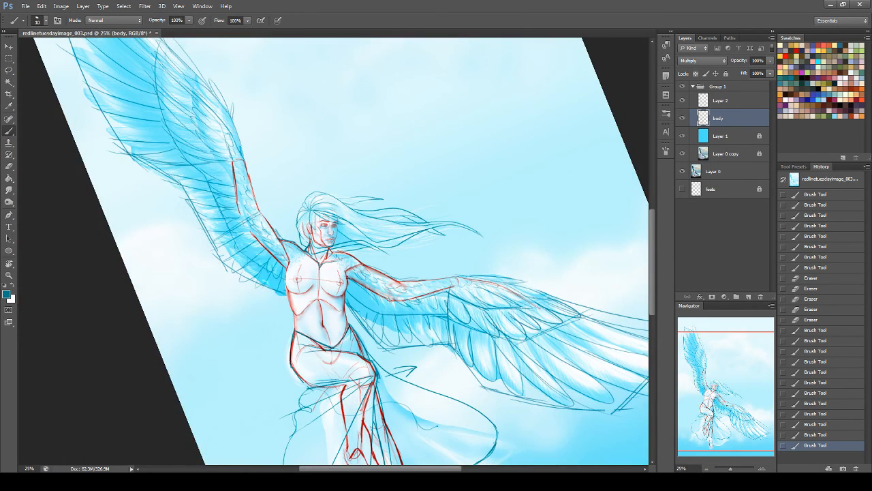
click(727, 139)
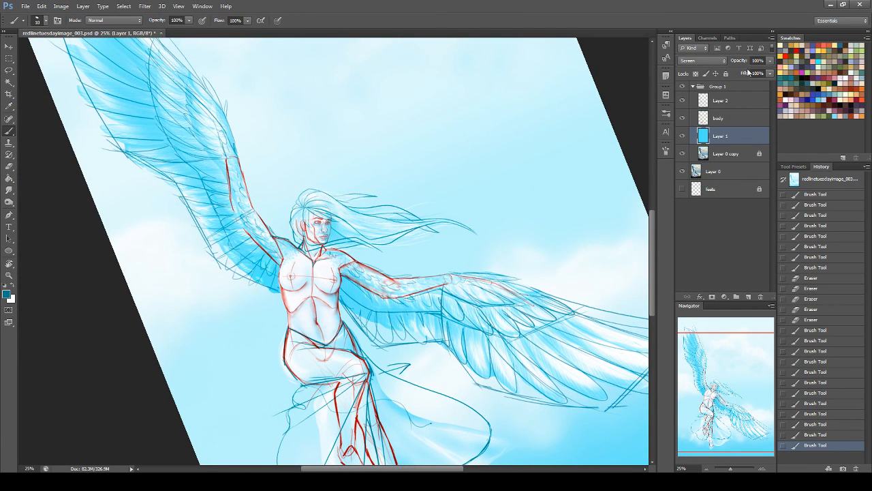
click(702, 60)
click(690, 62)
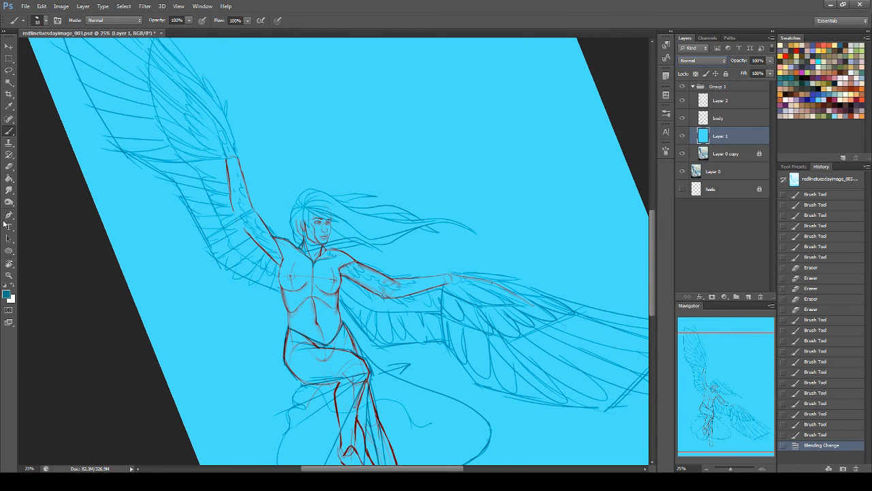
click(9, 178)
click(12, 286)
click(217, 250)
Step: Reset the canvas rotation to 0° and fit the whole image on screen
click(9, 263)
drag(496, 217, 523, 268)
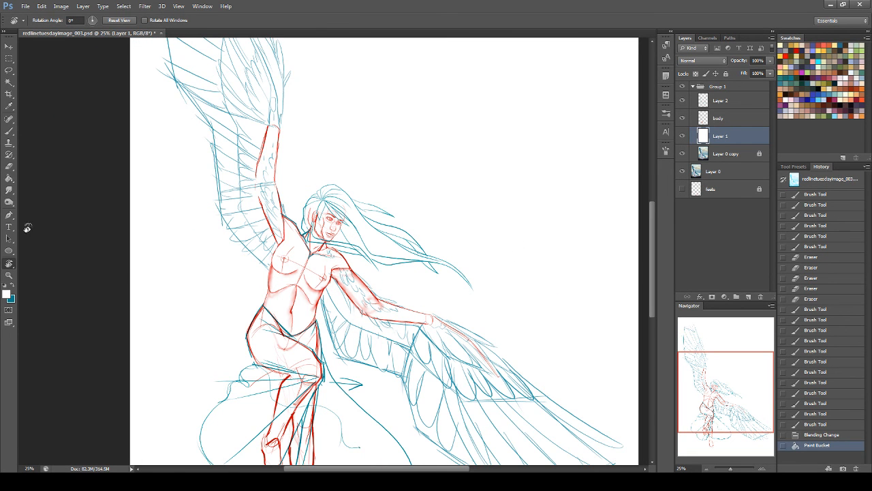
drag(9, 266, 31, 265)
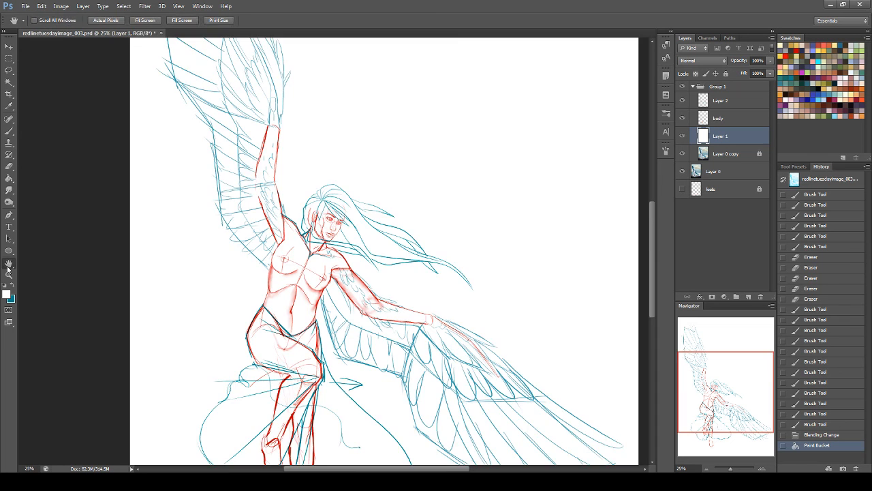
double_click(9, 263)
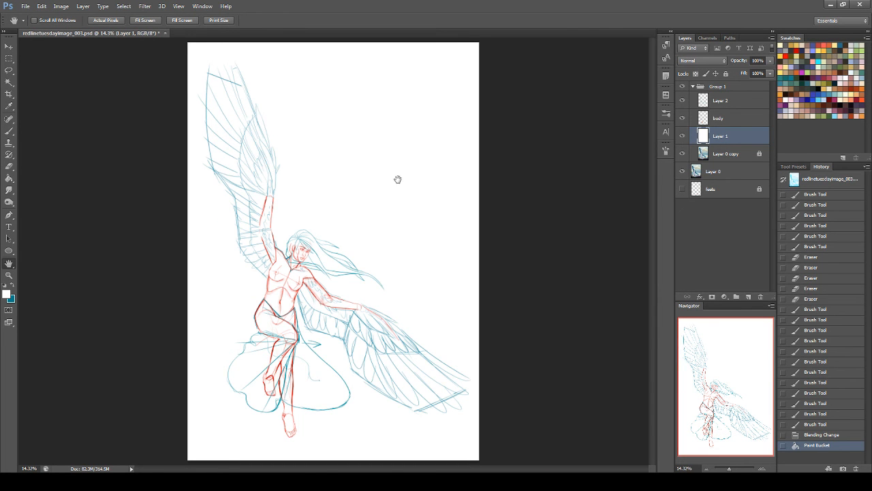
click(688, 468)
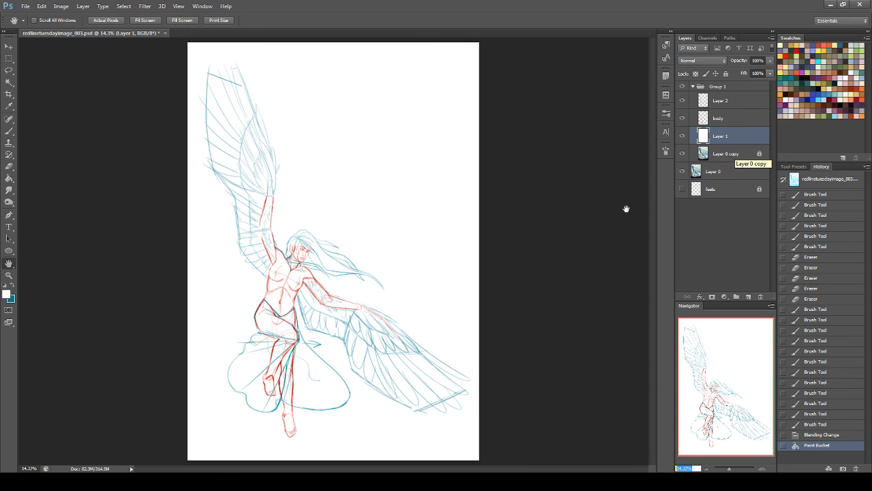
Step: Toggle Group 1's visibility repeatedly to compare the complete redline with the original painting
click(683, 86)
click(684, 86)
click(683, 87)
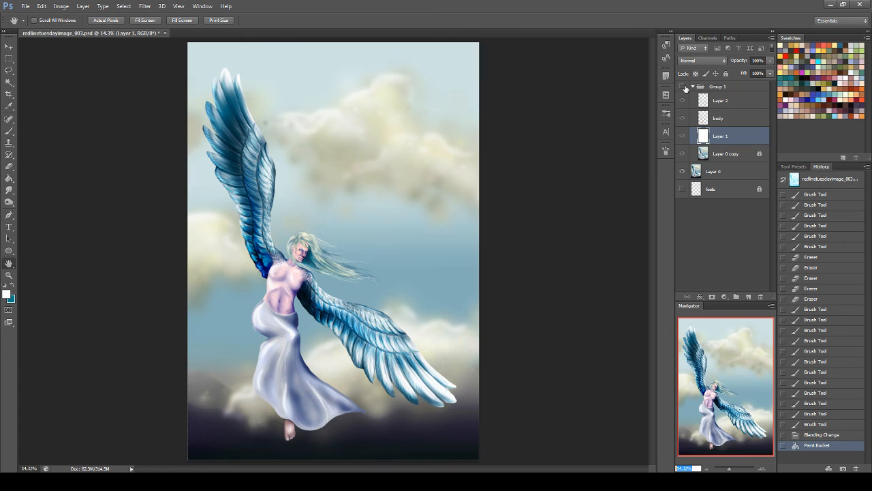
click(684, 87)
click(684, 87)
click(683, 86)
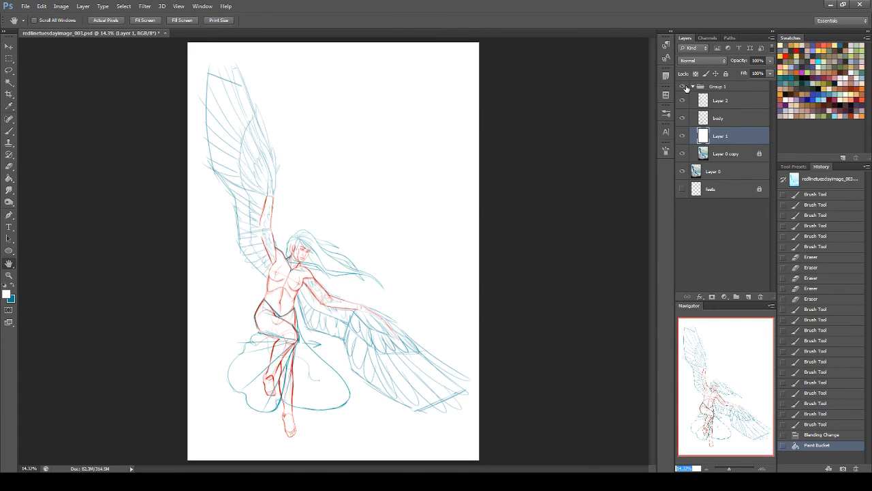
click(688, 87)
click(688, 86)
click(689, 86)
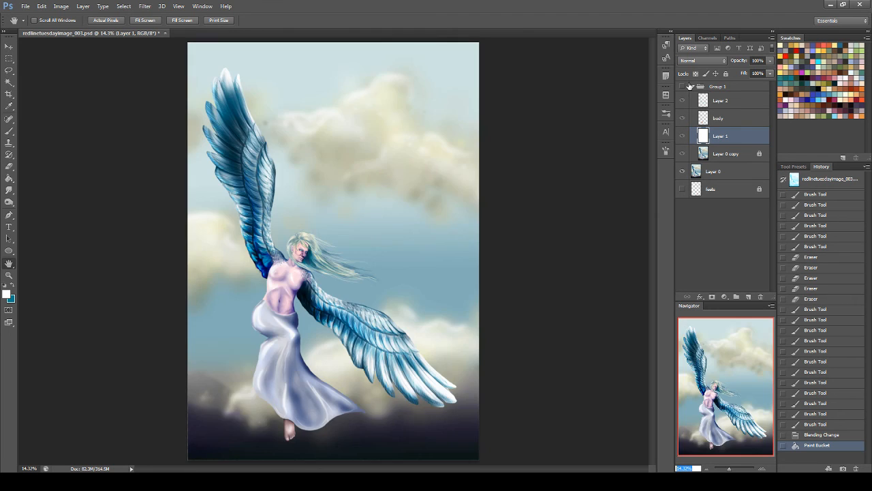
click(690, 85)
click(683, 86)
click(683, 86)
click(683, 87)
click(689, 86)
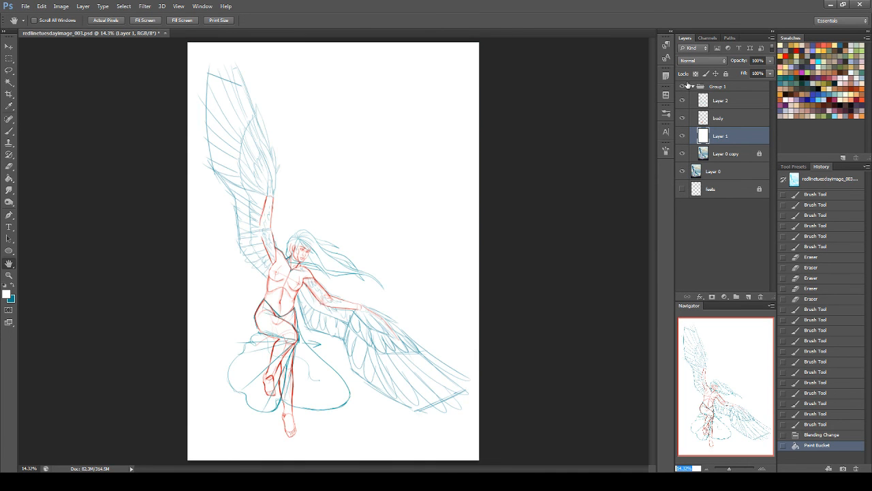
Step: View the head and torso at 50% zoom, and hide Group 1 to examine the original painting there
text(22)
key(Return)
text(50)
key(Return)
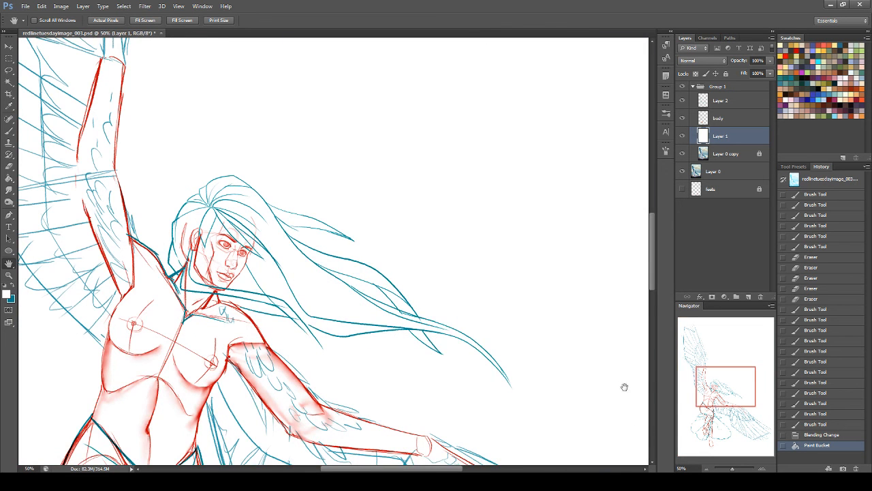
drag(724, 374, 706, 382)
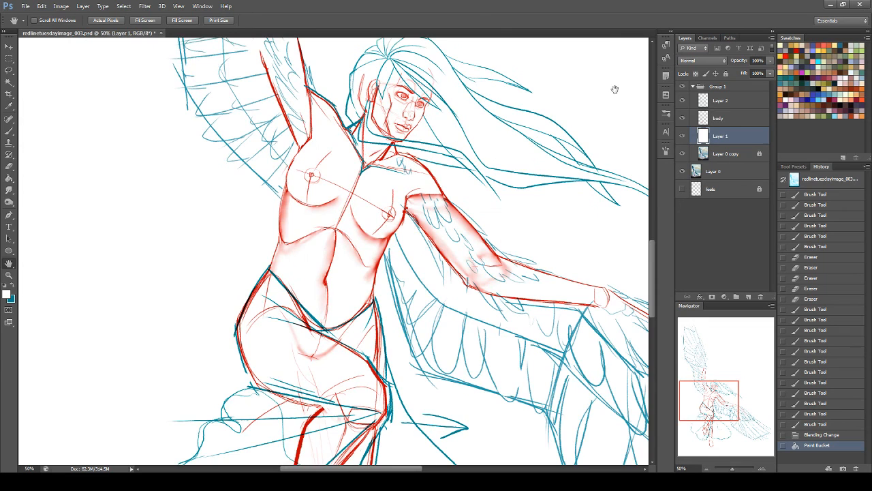
click(683, 87)
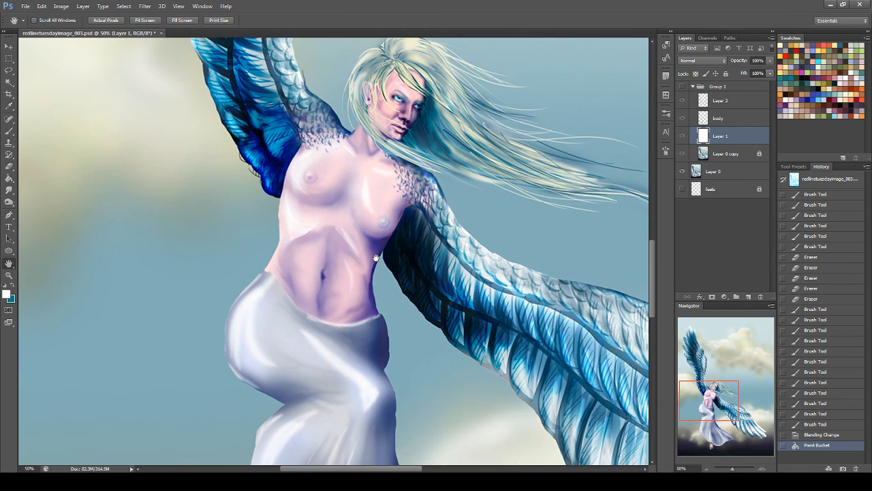
Step: Ready the Brush tool with a red foreground colour, and make the body layer active
click(9, 132)
click(12, 286)
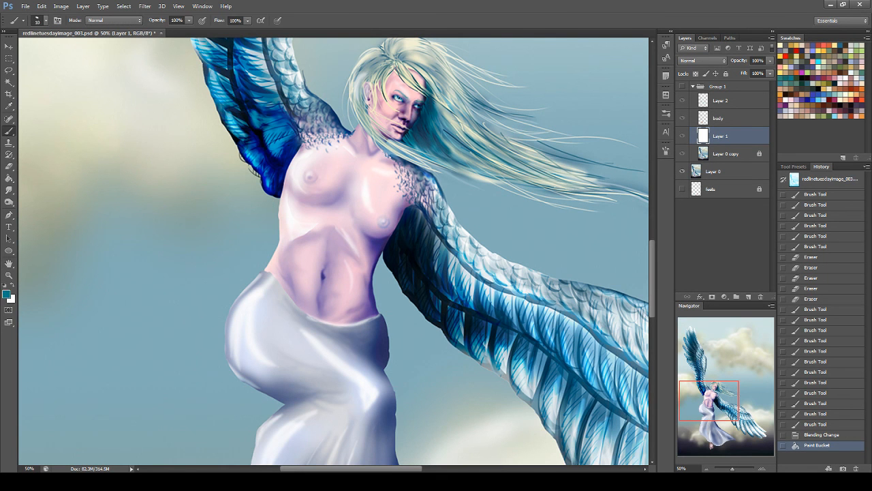
click(797, 49)
click(743, 99)
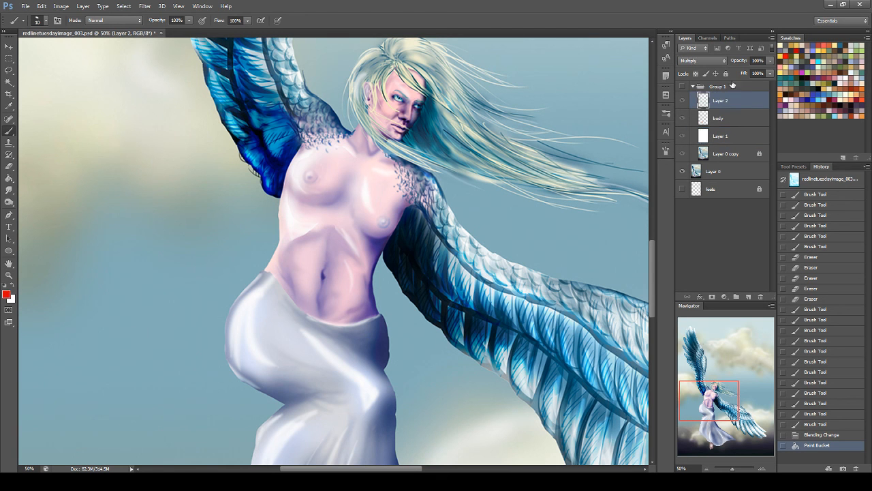
click(716, 119)
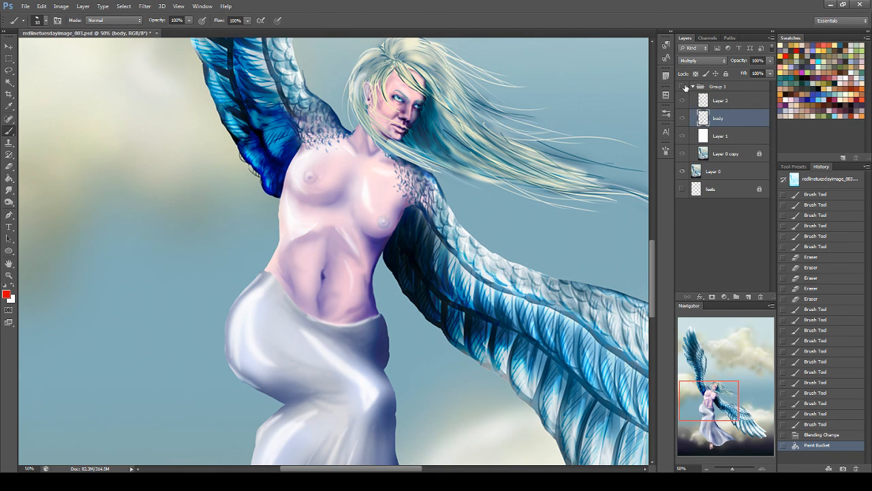
Step: Toggle Group 1 back on over the painting, and revert the history to before Layer 1's blend mode change and white fill
click(684, 87)
click(685, 86)
click(685, 87)
click(686, 87)
click(685, 87)
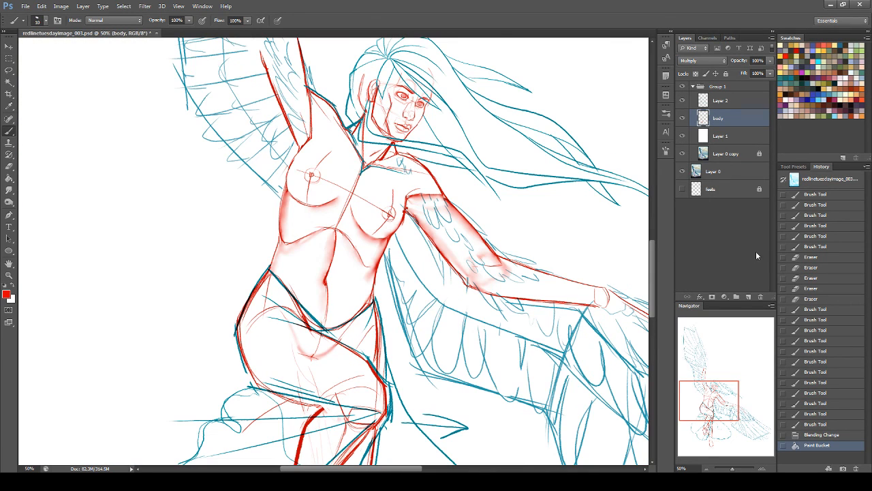
click(813, 425)
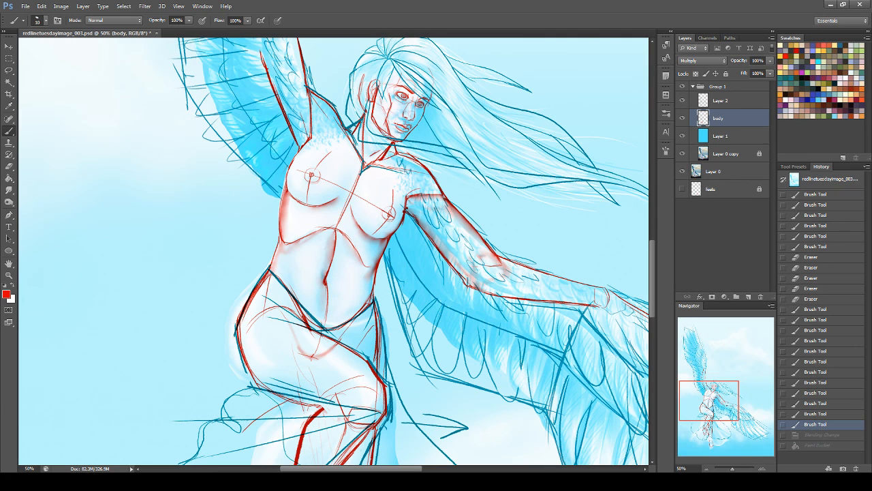
Step: Reinforce the red contours along both sides of the waist on the body layer, and erase the excess thickness where the waist meets the far hip
mouse_move(395, 252)
mouse_down()
mouse_move(372, 305)
mouse_move(381, 272)
mouse_move(373, 283)
mouse_up()
mouse_move(276, 243)
mouse_down()
mouse_move(274, 282)
mouse_move(274, 251)
mouse_up()
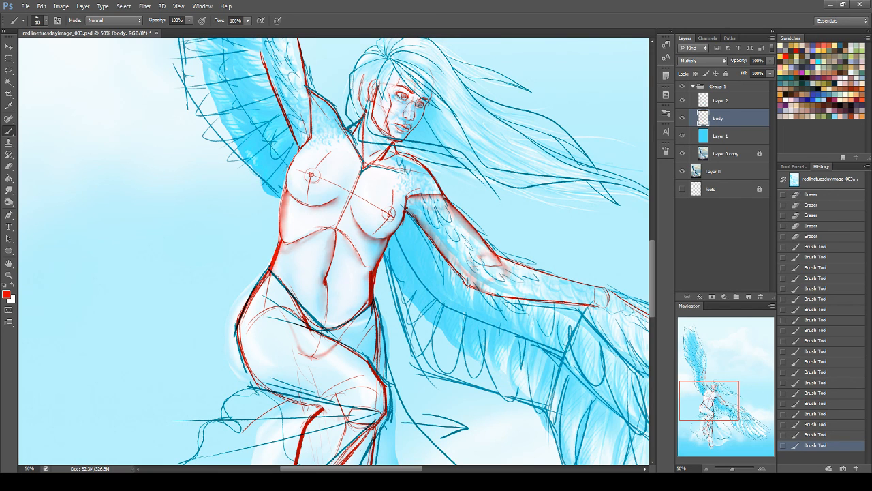
key(e)
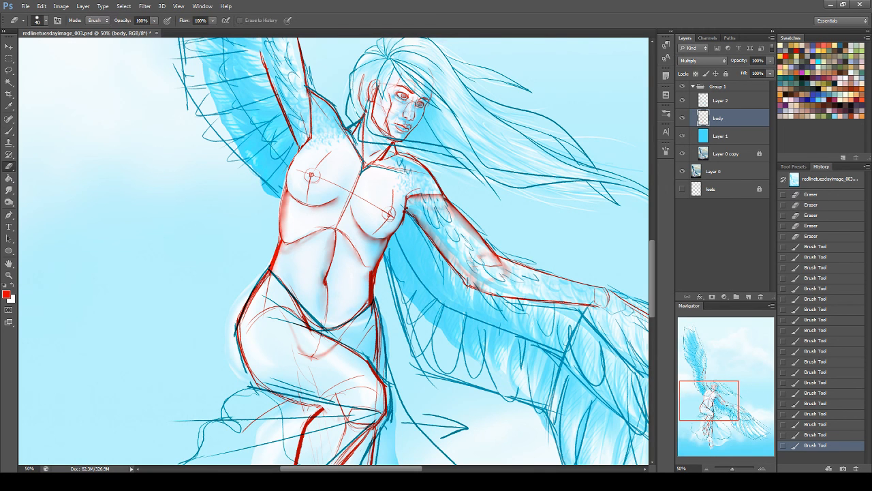
drag(370, 273, 366, 297)
mouse_move(375, 283)
mouse_down()
mouse_move(383, 269)
mouse_move(374, 308)
mouse_move(373, 289)
mouse_move(374, 300)
mouse_up()
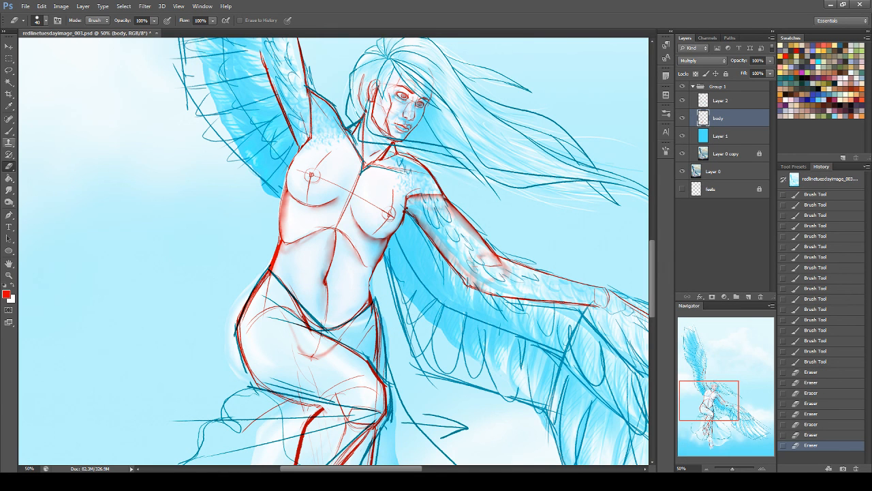
Step: Redraw the side contour from the lower ribs into the far hip with thinner red brush strokes
click(9, 130)
drag(376, 284, 387, 361)
drag(392, 255, 374, 294)
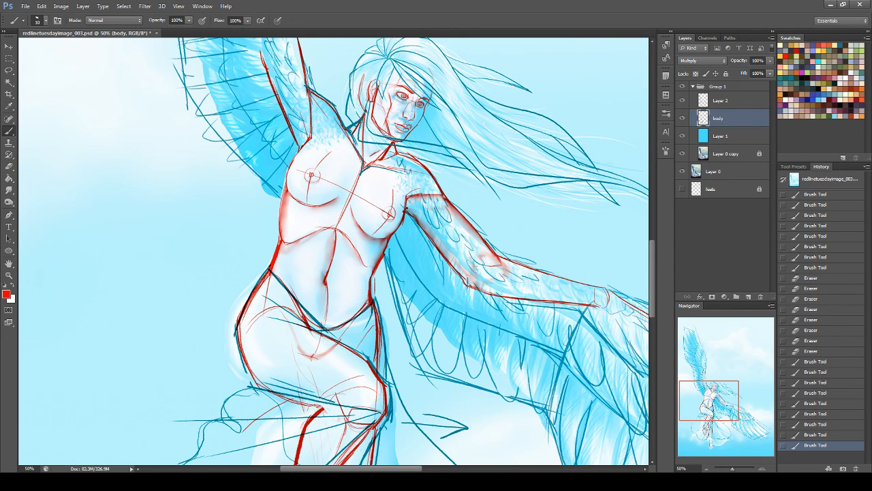
click(348, 226)
Step: Toggle Group 1's visibility repeatedly to compare the refined waist redline with the original painted torso
click(682, 87)
click(683, 87)
click(683, 88)
click(683, 88)
click(683, 87)
click(683, 88)
click(685, 89)
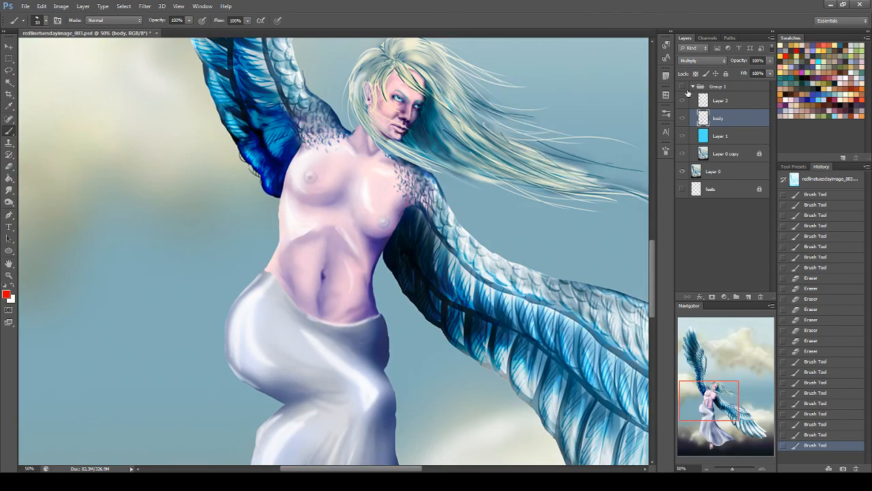
Step: Show Group 1 over the painting again and save the document
click(684, 88)
drag(733, 407, 741, 399)
key(ctrl+s)
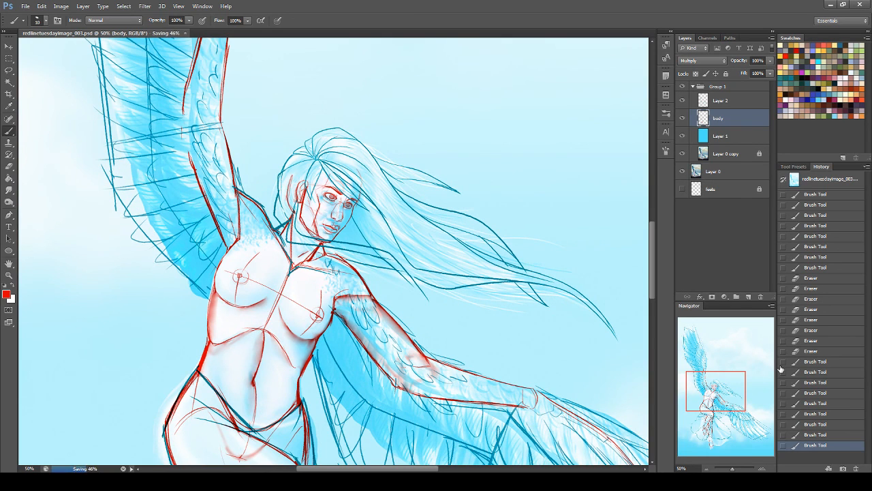